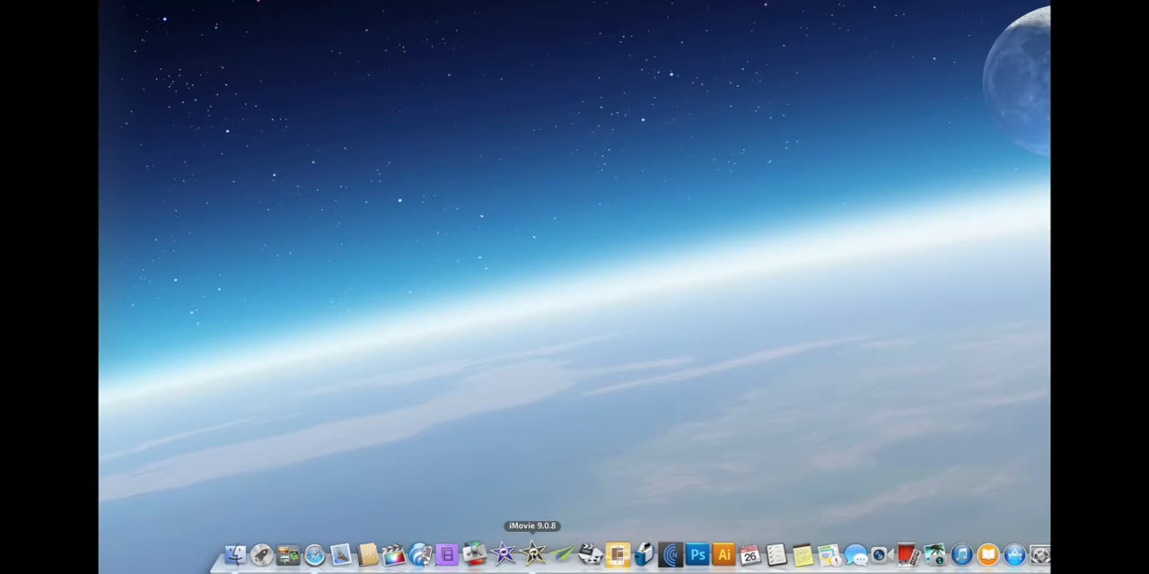
Step: Launch iMovie and look through the projects listed on the Richmond drive in the Project Library
click(533, 555)
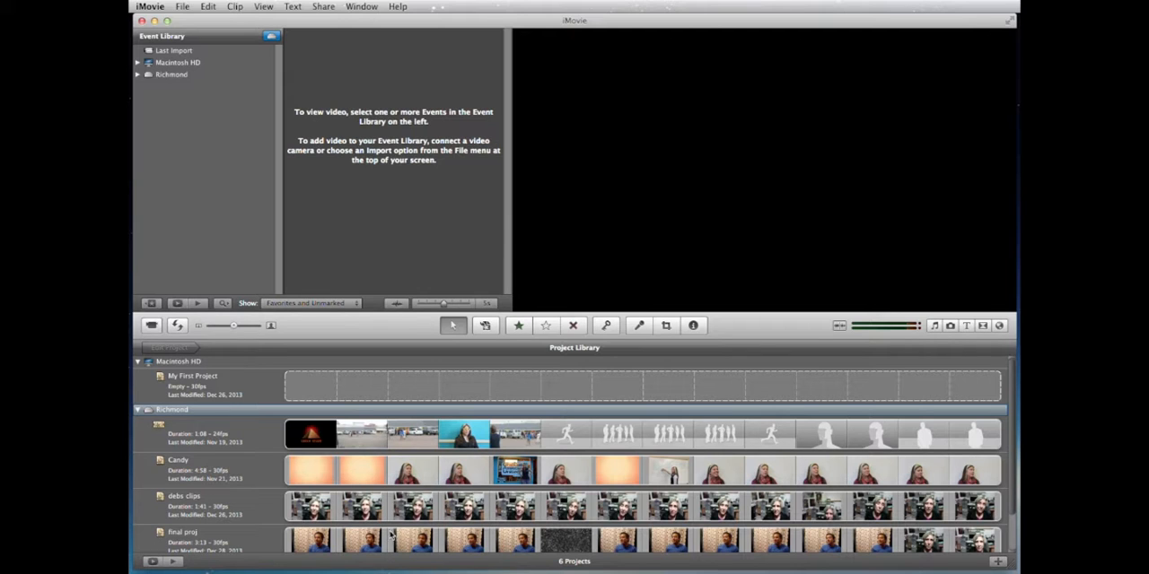
scroll(391, 533, down, 3)
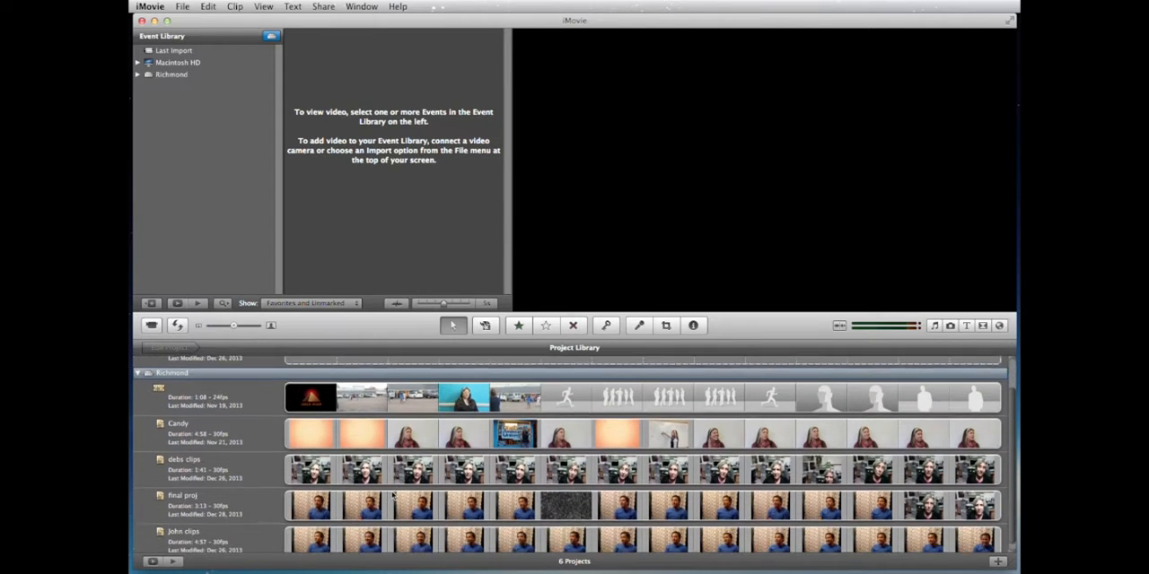
scroll(269, 449, up, 3)
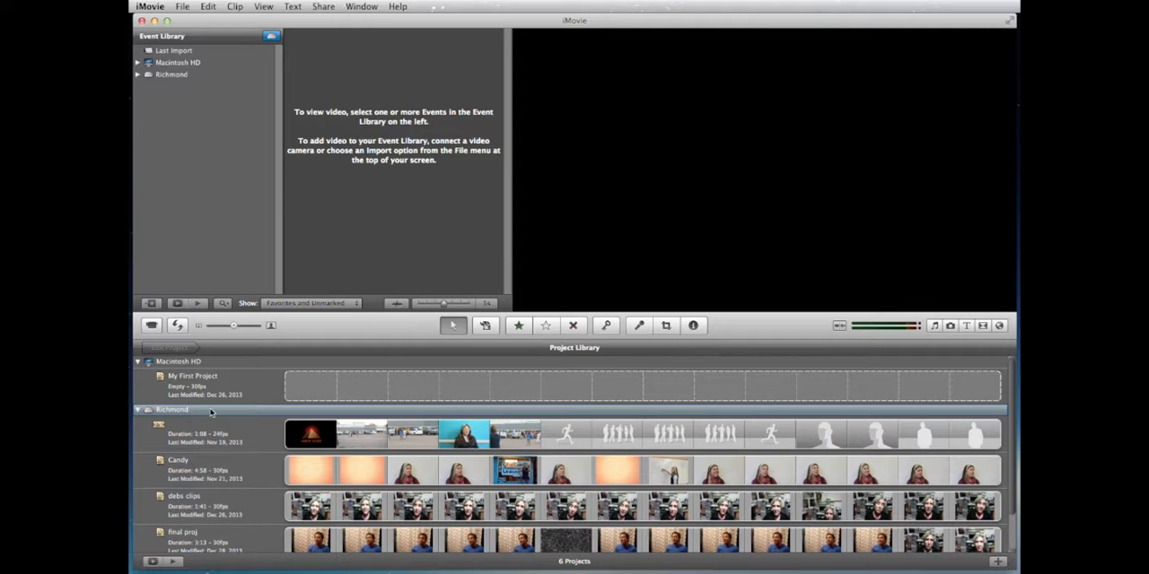
Step: Compare the Event Library with and without grouping by drive, and view the 2013 events stored on the Richmond drive
click(272, 37)
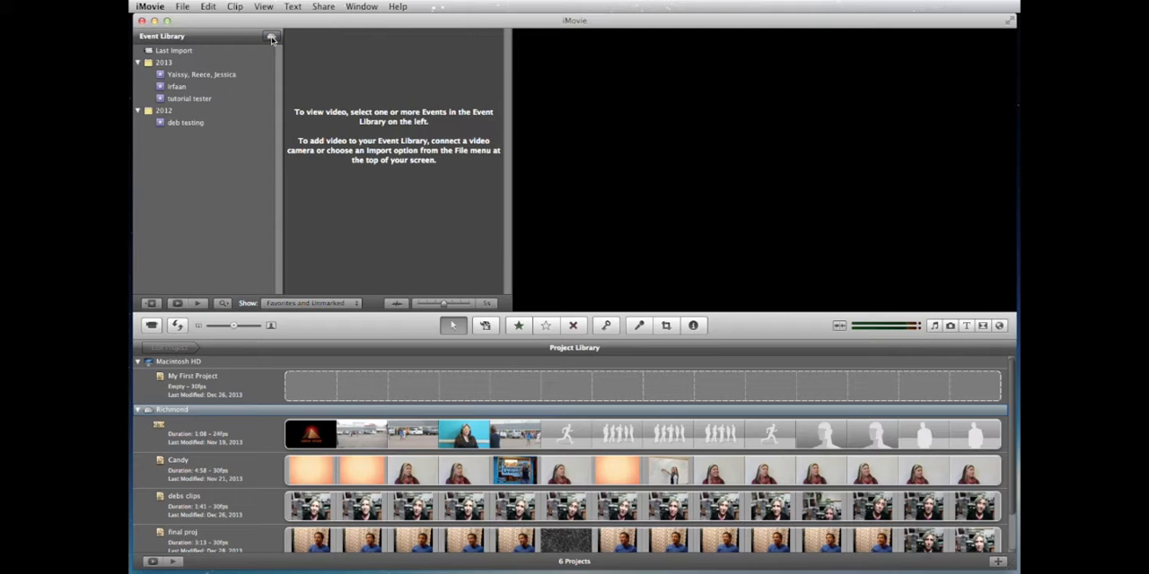
click(272, 38)
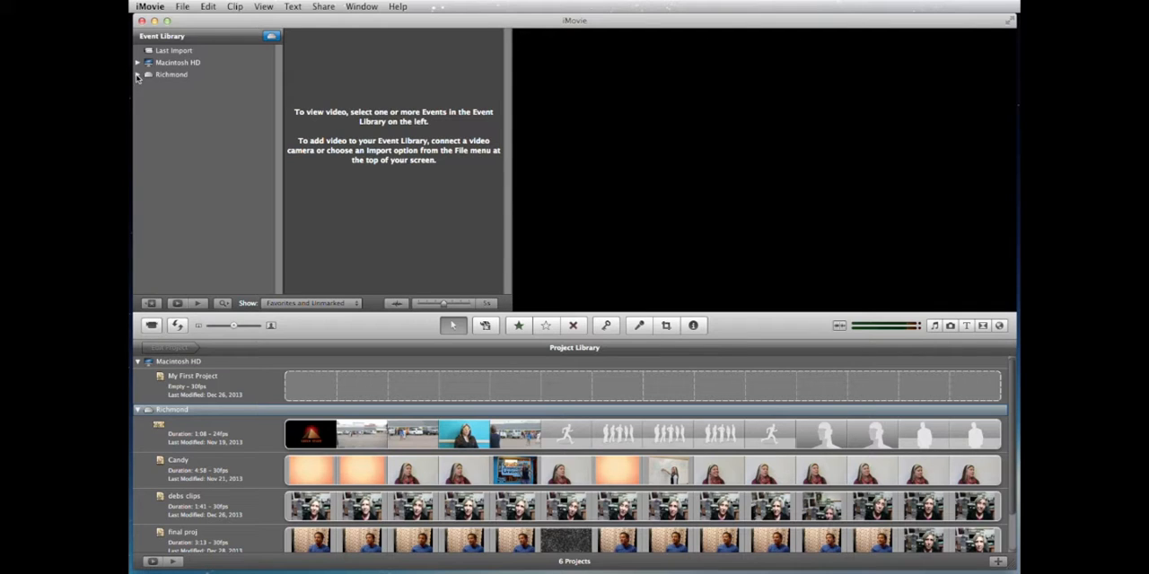
click(137, 76)
click(150, 88)
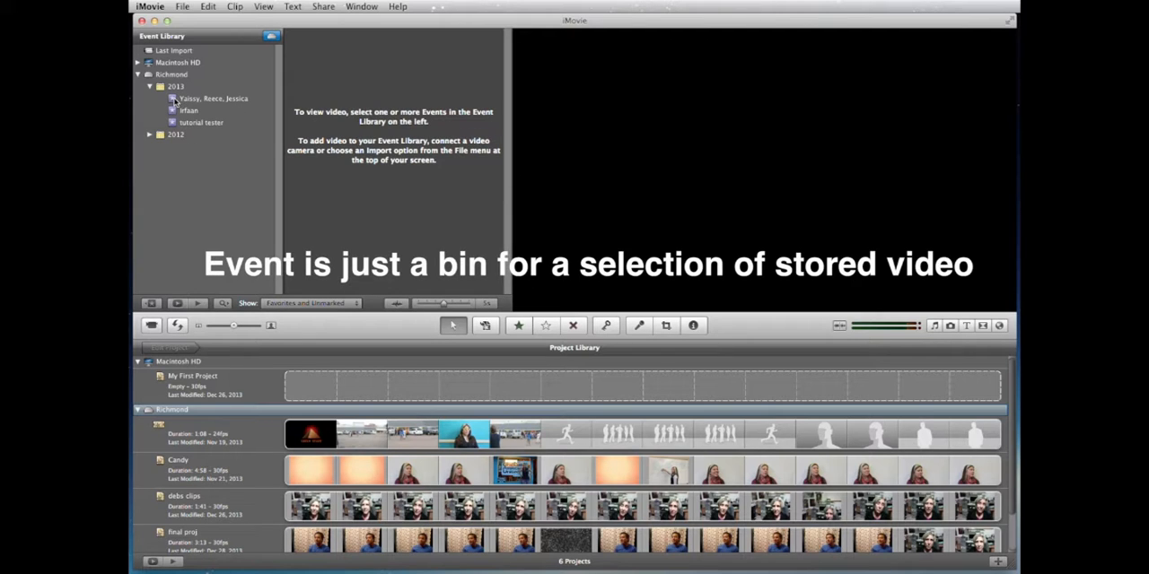
click(174, 100)
click(177, 111)
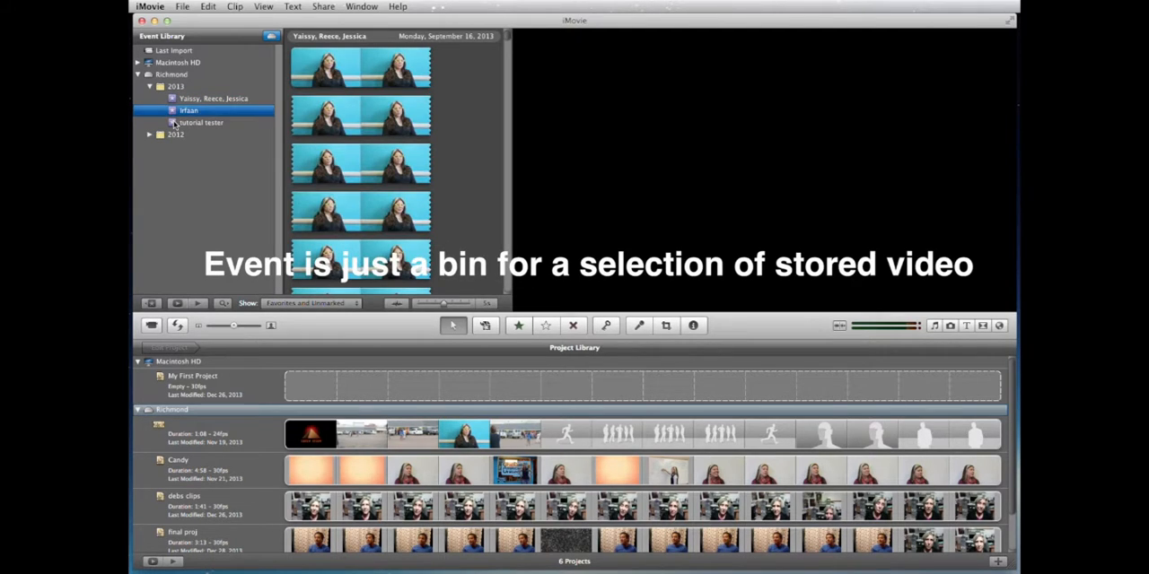
click(176, 123)
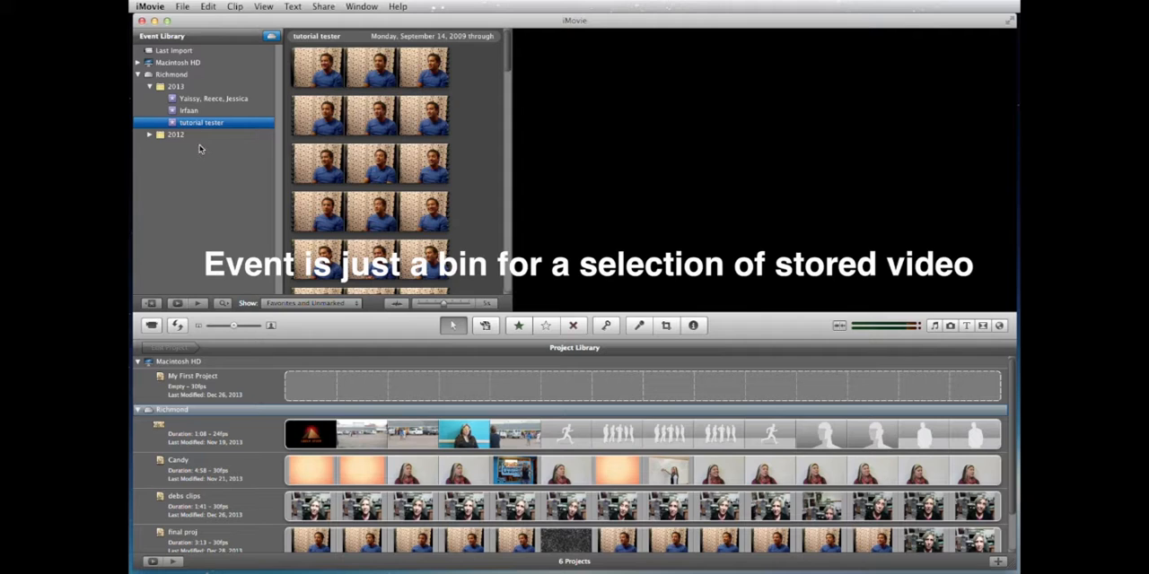
click(138, 74)
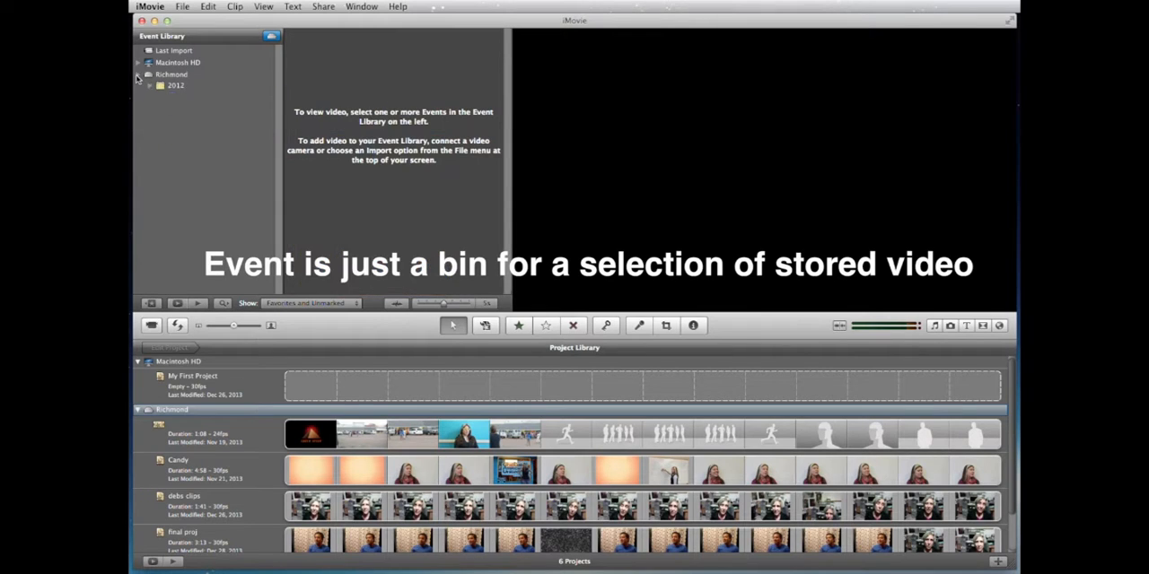
click(271, 35)
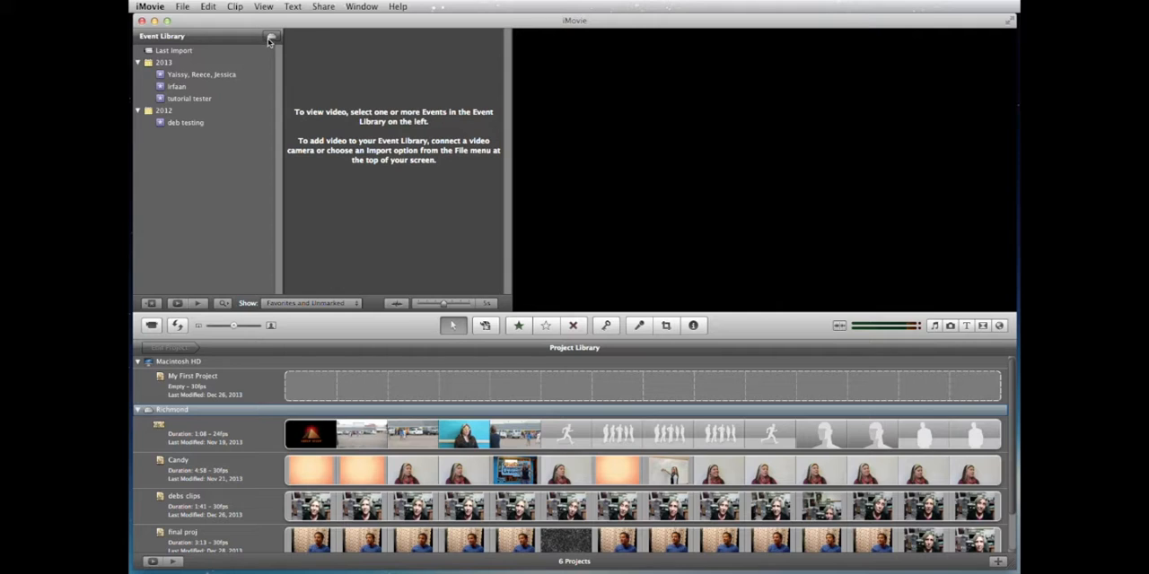
click(271, 37)
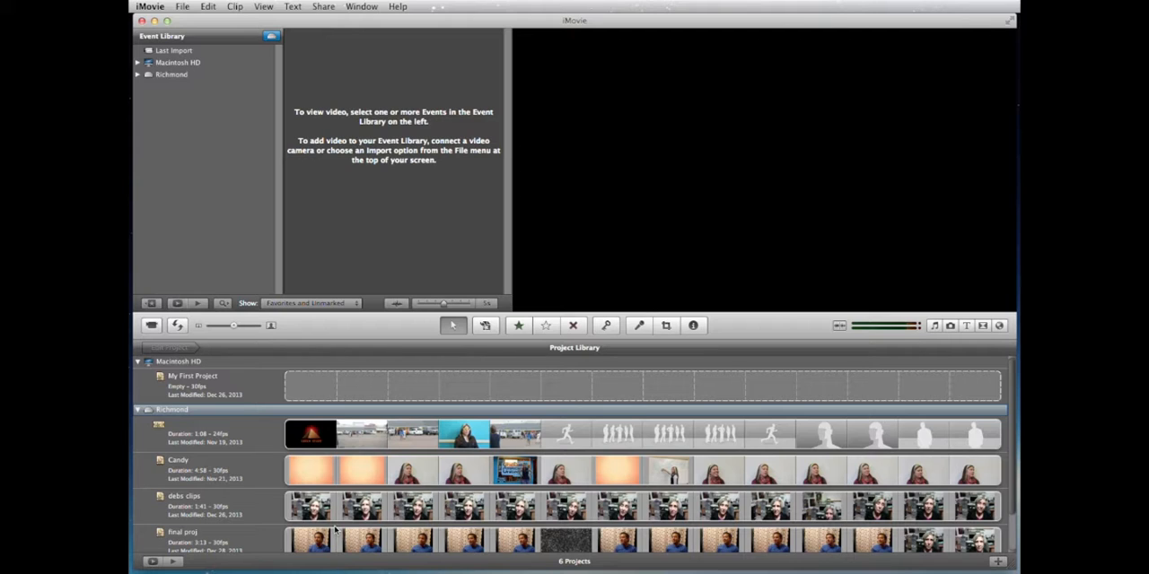
Step: Collapse and re-expand the Richmond drive in the Project Library and look through its projects
click(138, 410)
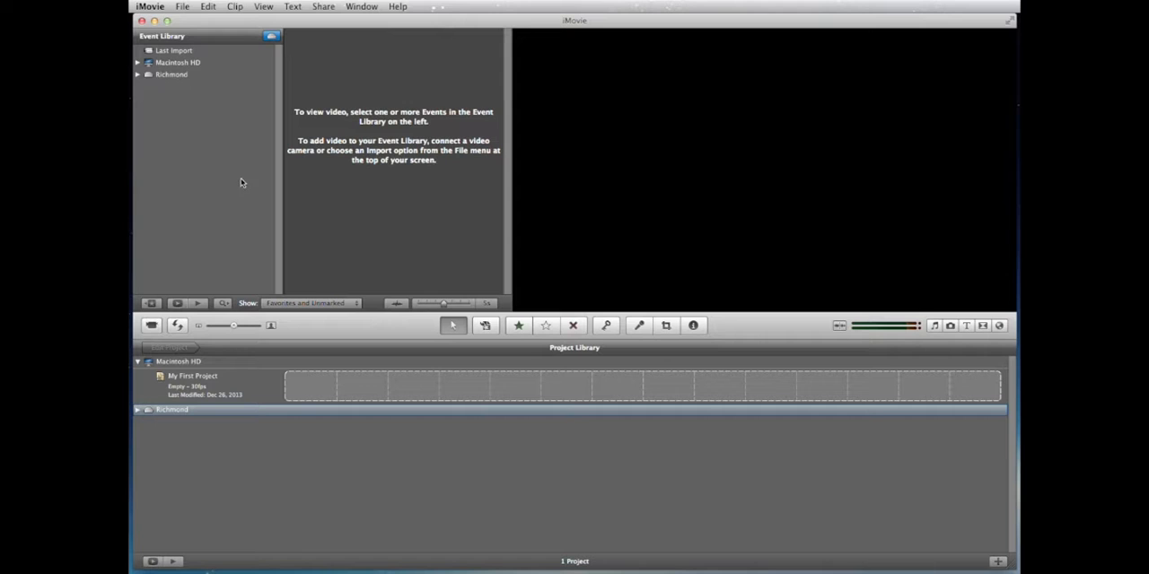
click(138, 410)
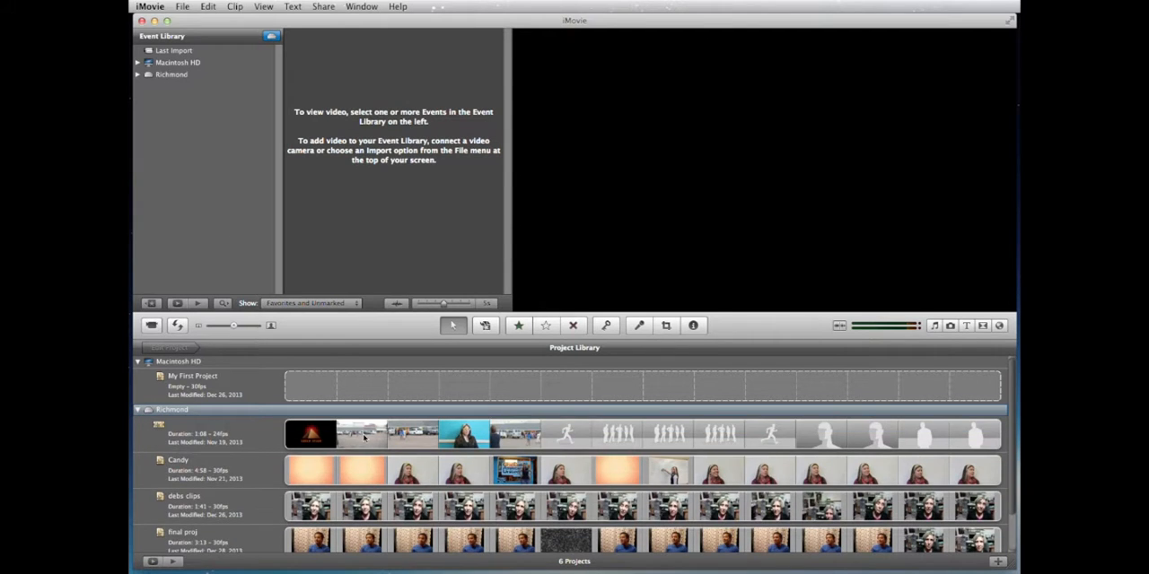
scroll(350, 437, down, 2)
scroll(350, 437, up, 2)
Step: Quit iMovie and open the Richmond external drive in Finder
click(150, 7)
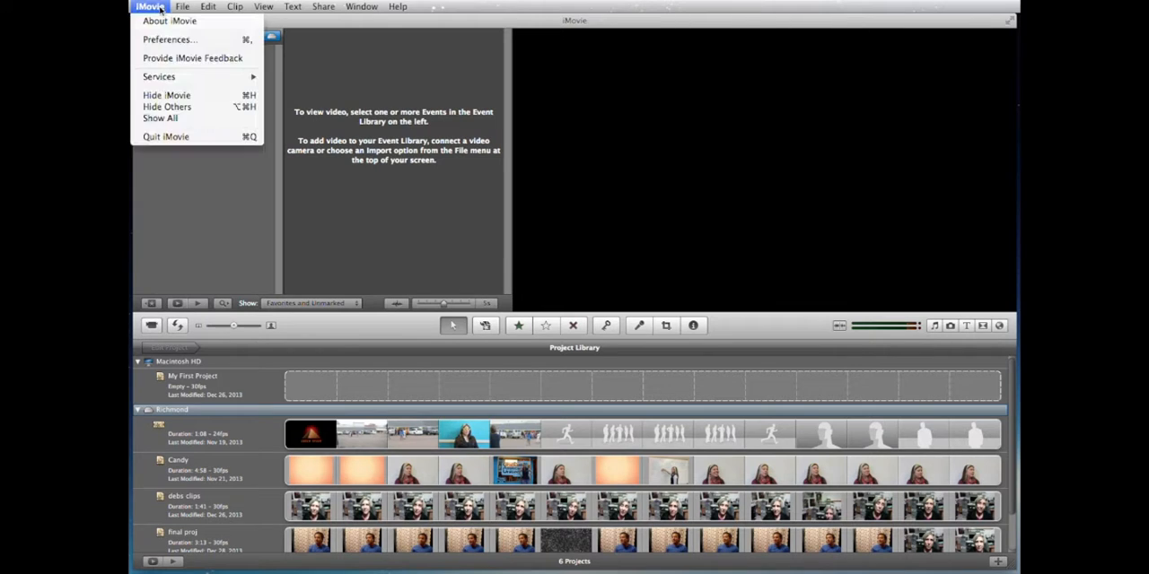
click(166, 139)
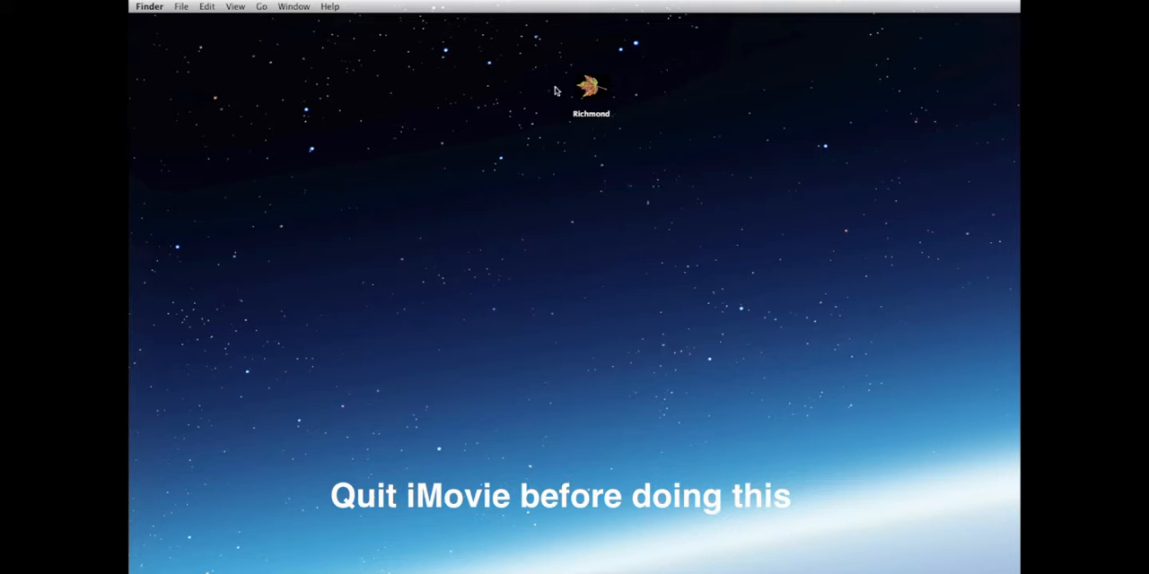
double_click(593, 90)
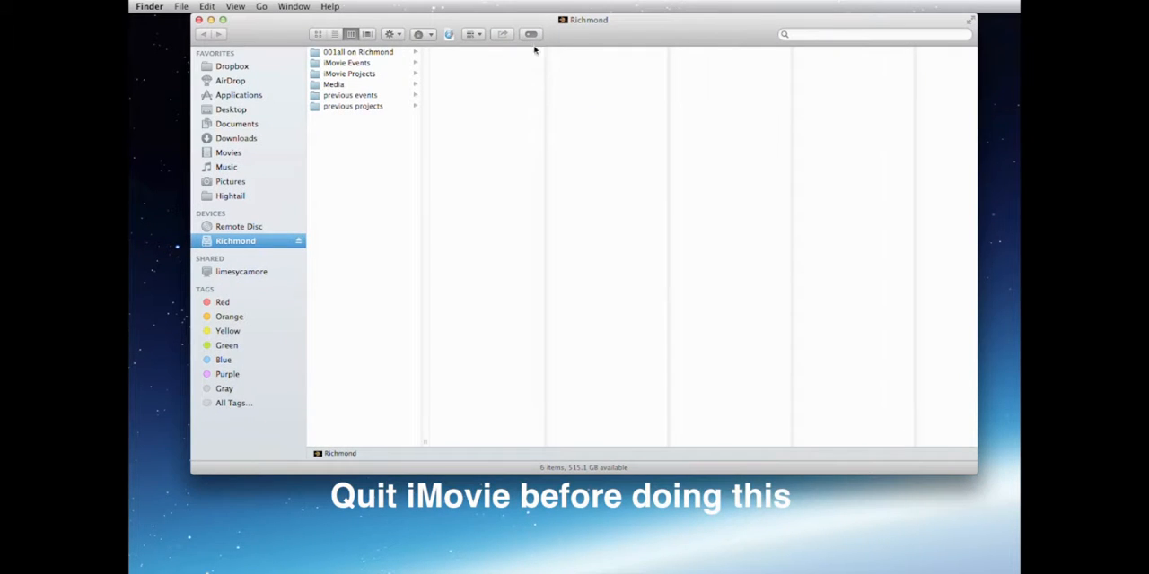
drag(586, 35, 583, 39)
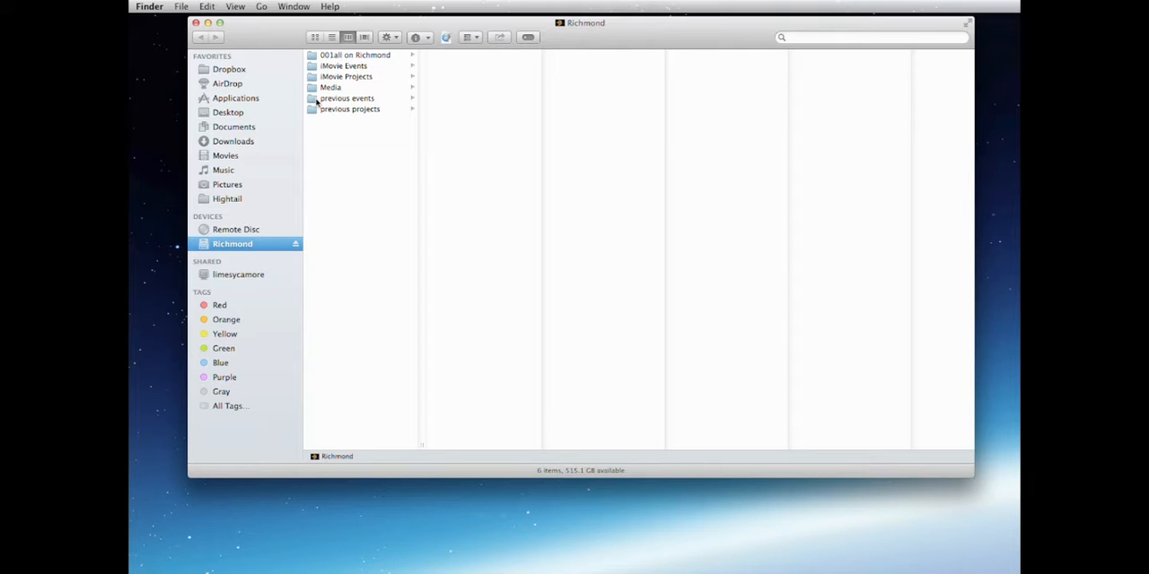
Step: Move all event folders except iMovie Drop Box from iMovie Events into the previous events folder on Richmond
click(310, 68)
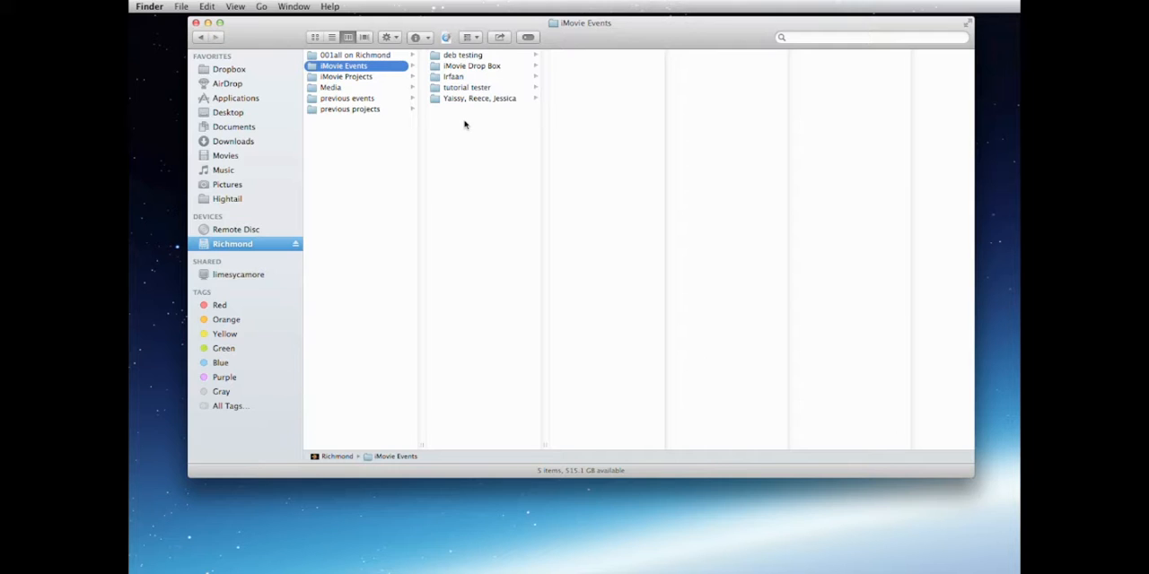
drag(464, 120, 436, 78)
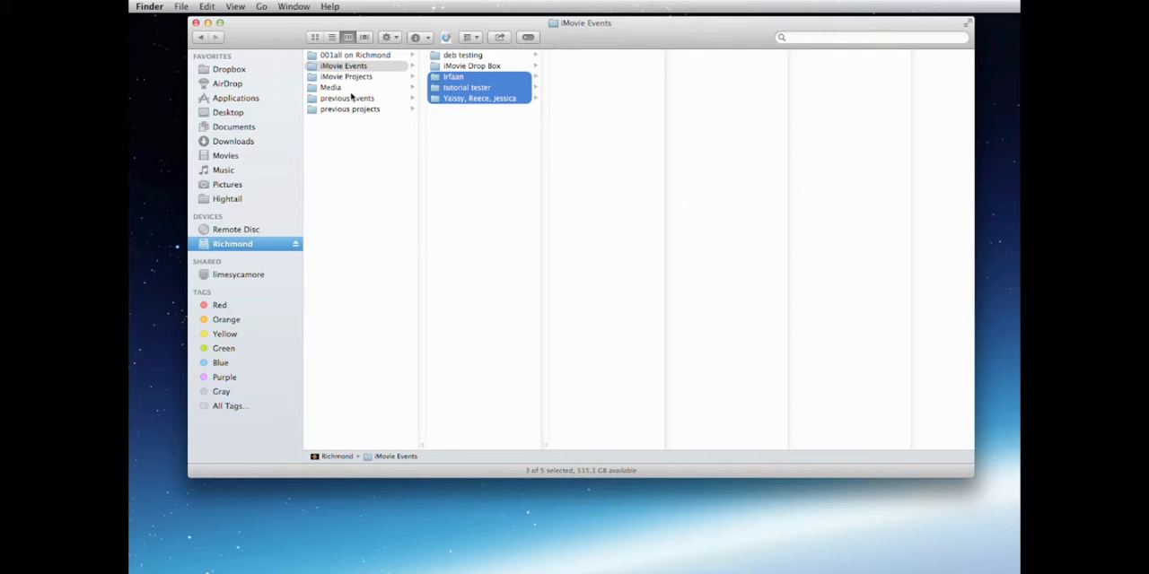
drag(440, 79, 370, 101)
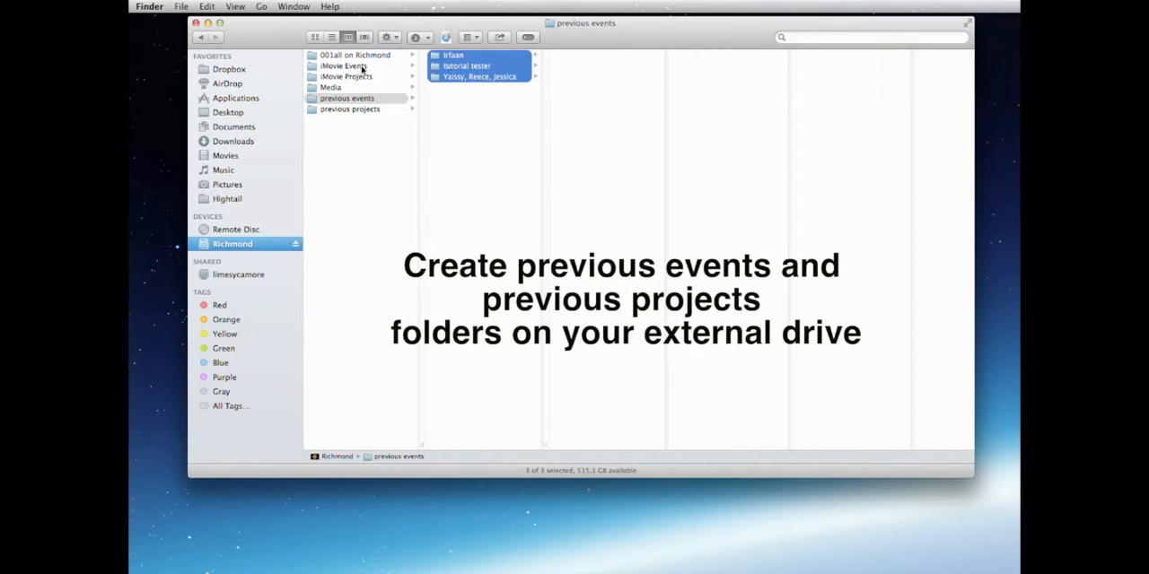
click(362, 67)
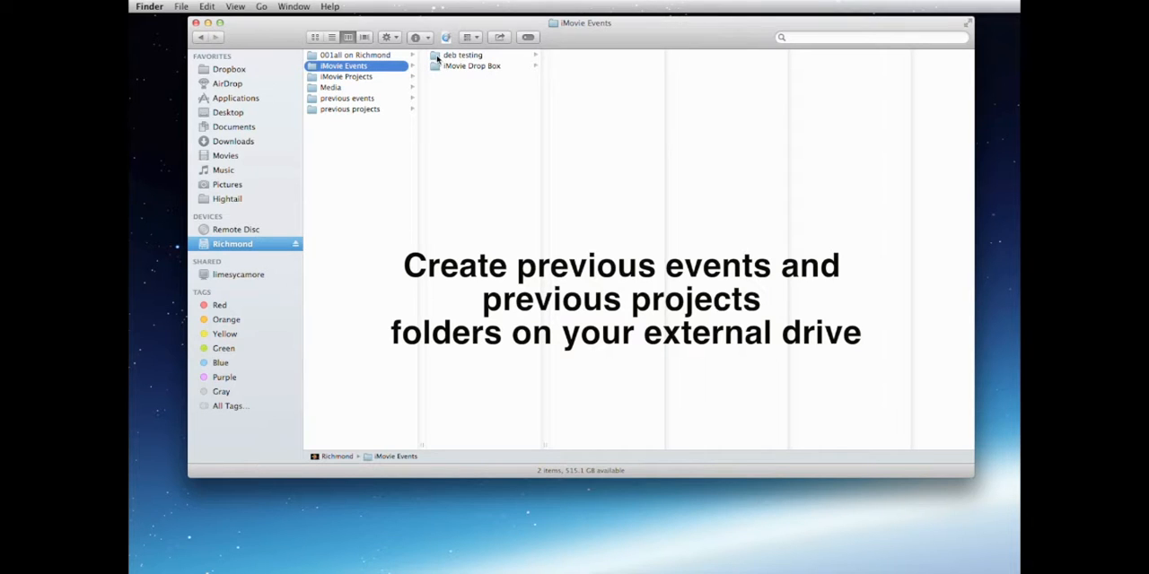
drag(436, 57, 370, 99)
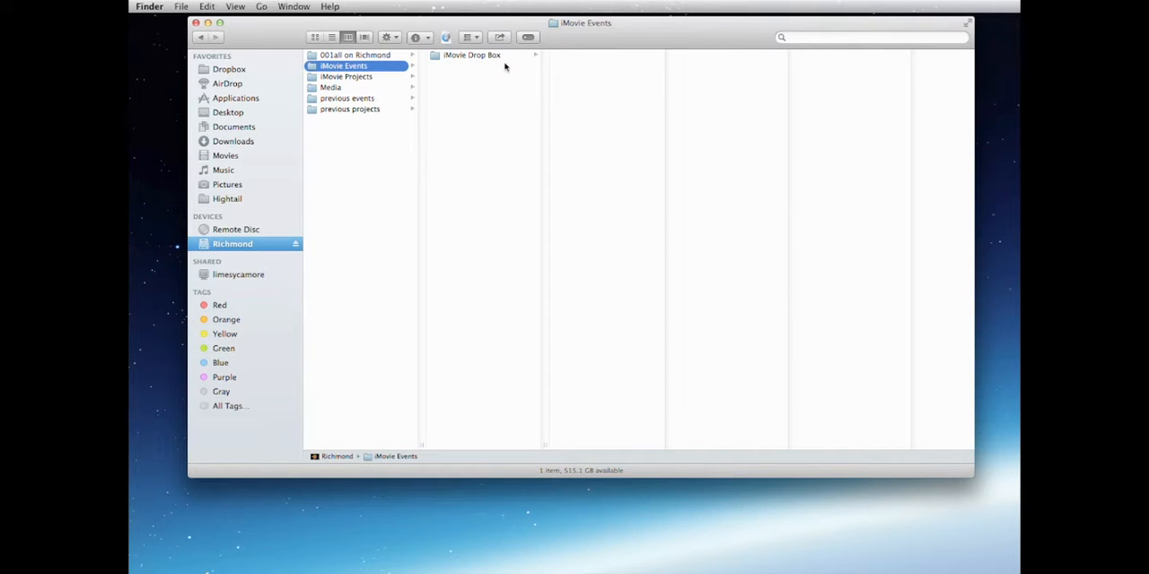
Step: Move all the projects from iMovie Projects into the previous projects folder on Richmond
click(365, 78)
click(456, 99)
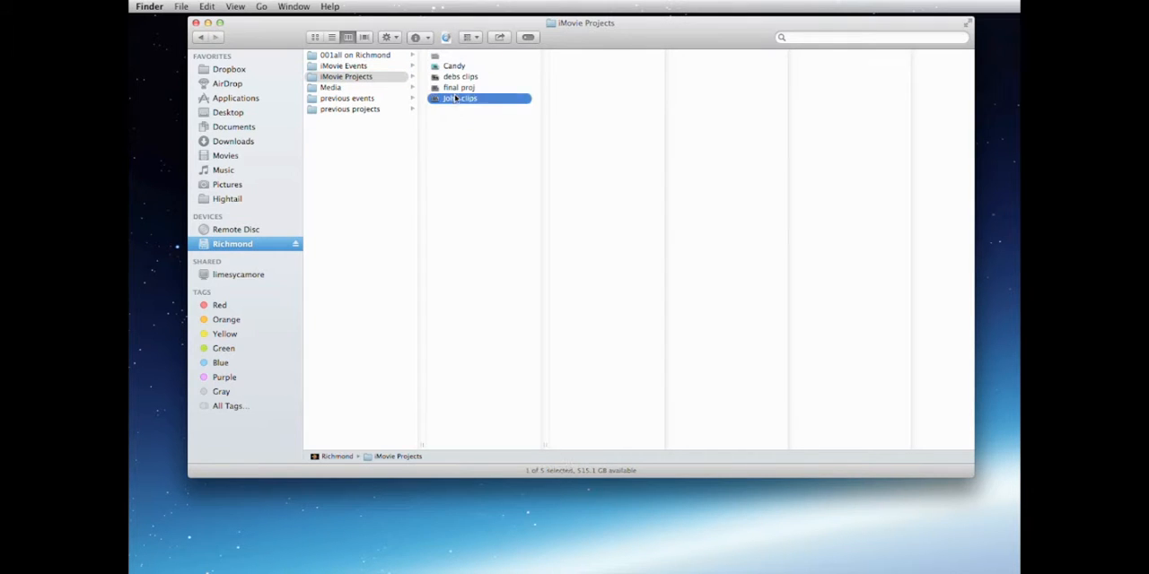
shift+click(435, 56)
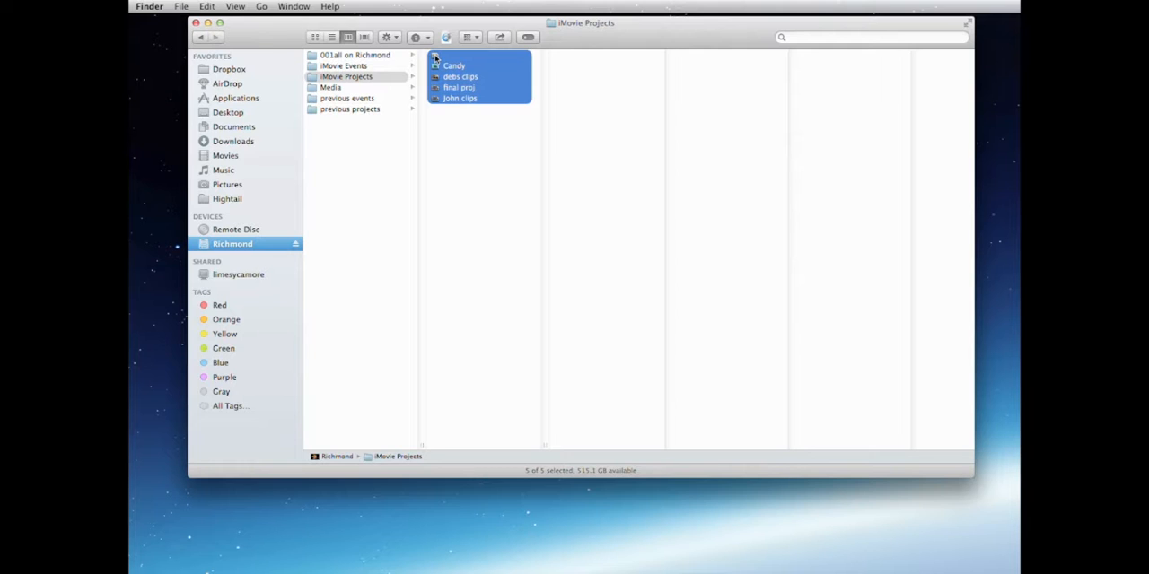
drag(436, 56, 448, 114)
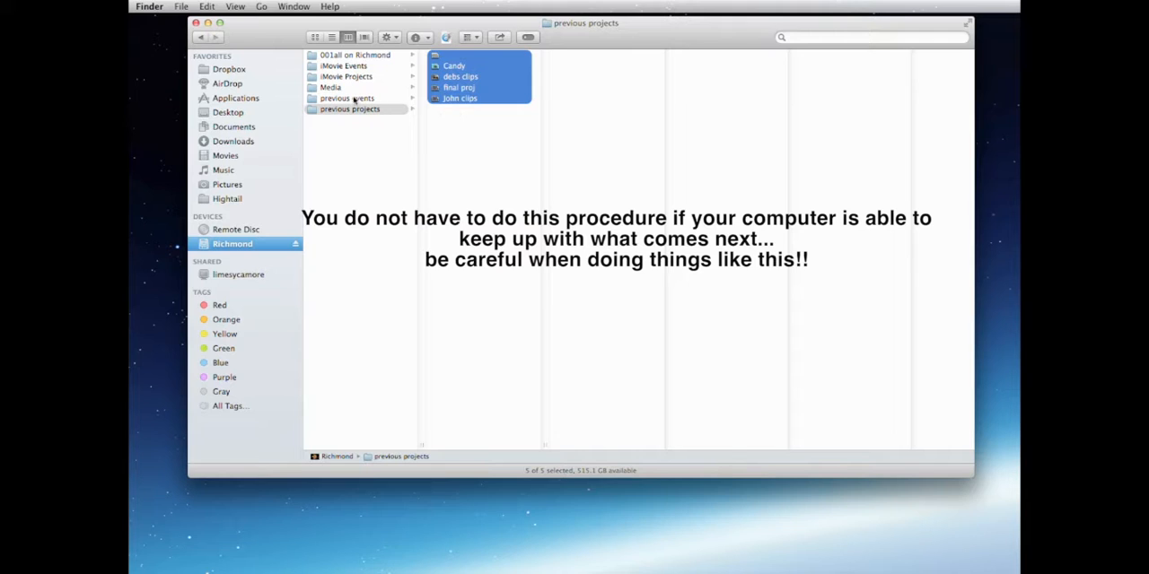
Step: Check the contents of the iMovie Events and iMovie Projects folders, and close the drive window
click(356, 67)
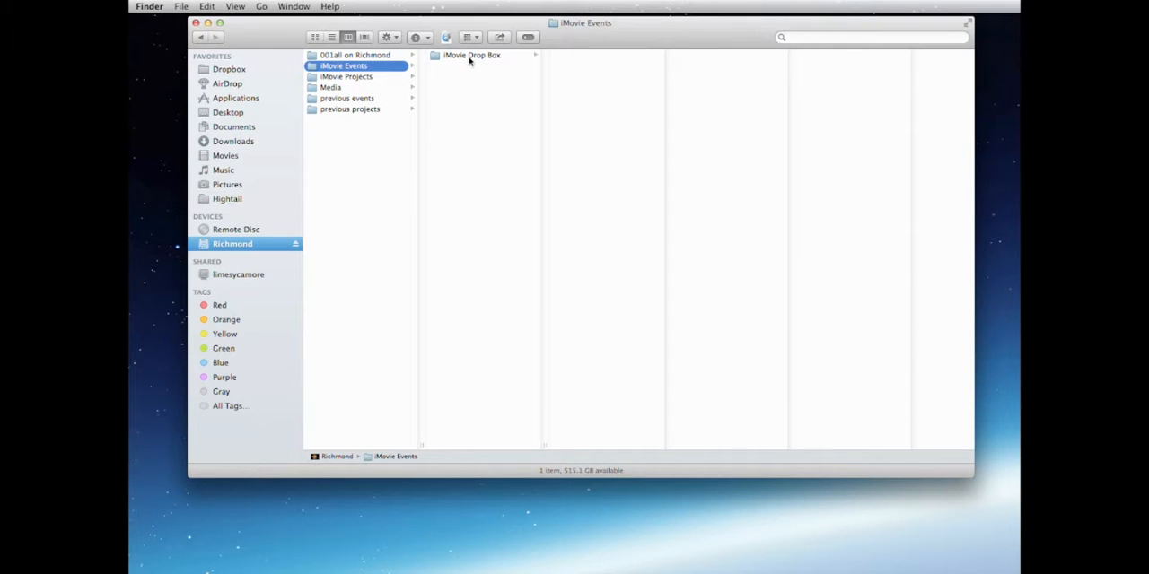
click(369, 78)
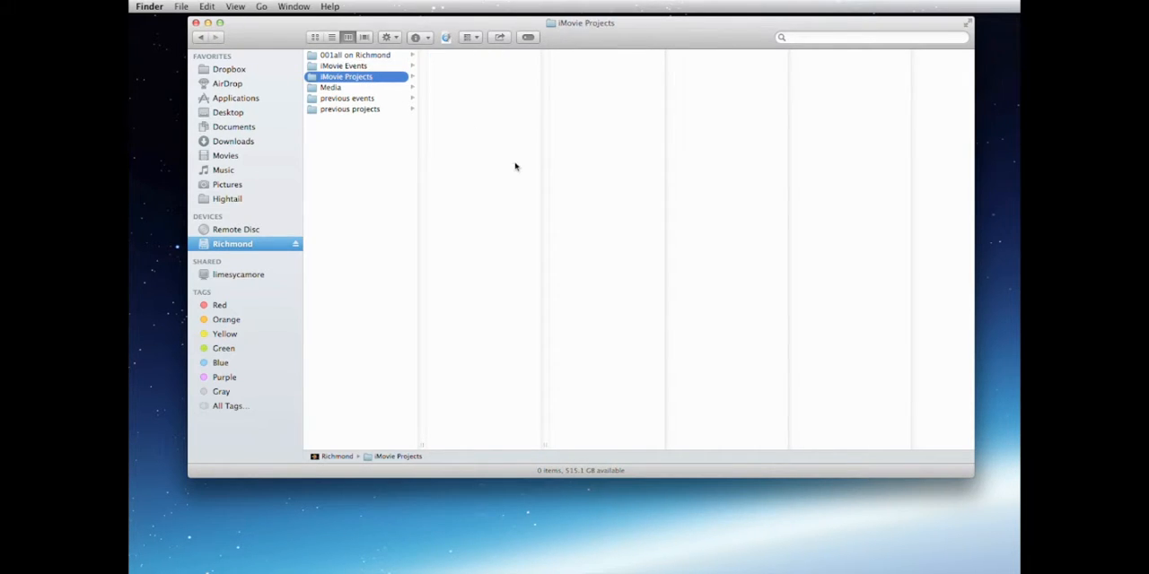
click(196, 24)
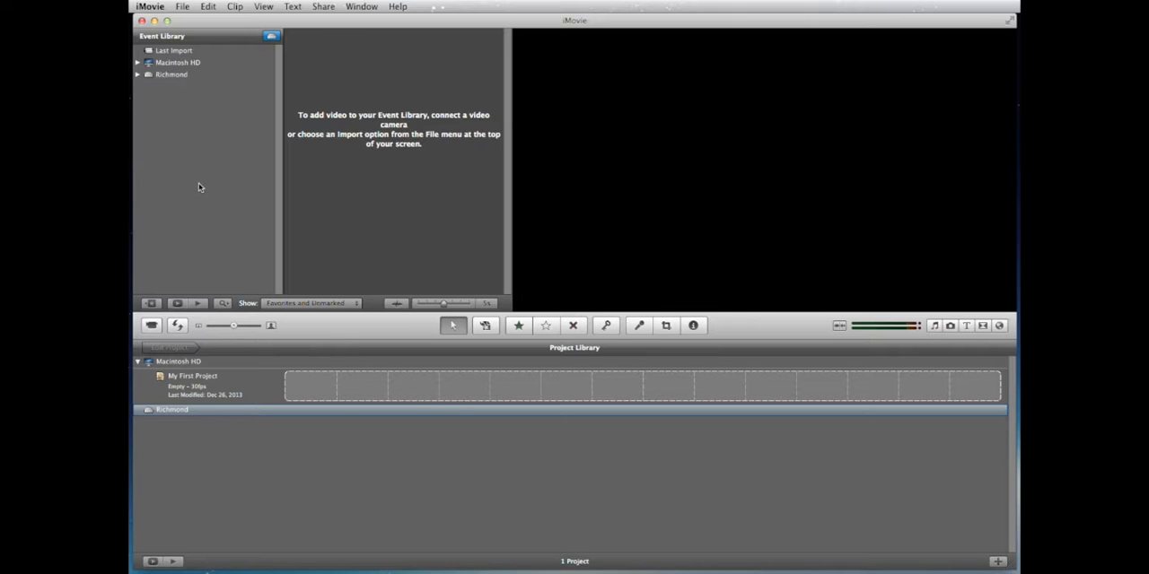
Step: In the iMovie preferences, switch Show Advanced Tools off and back on, and review the Browser settings
click(163, 8)
click(161, 39)
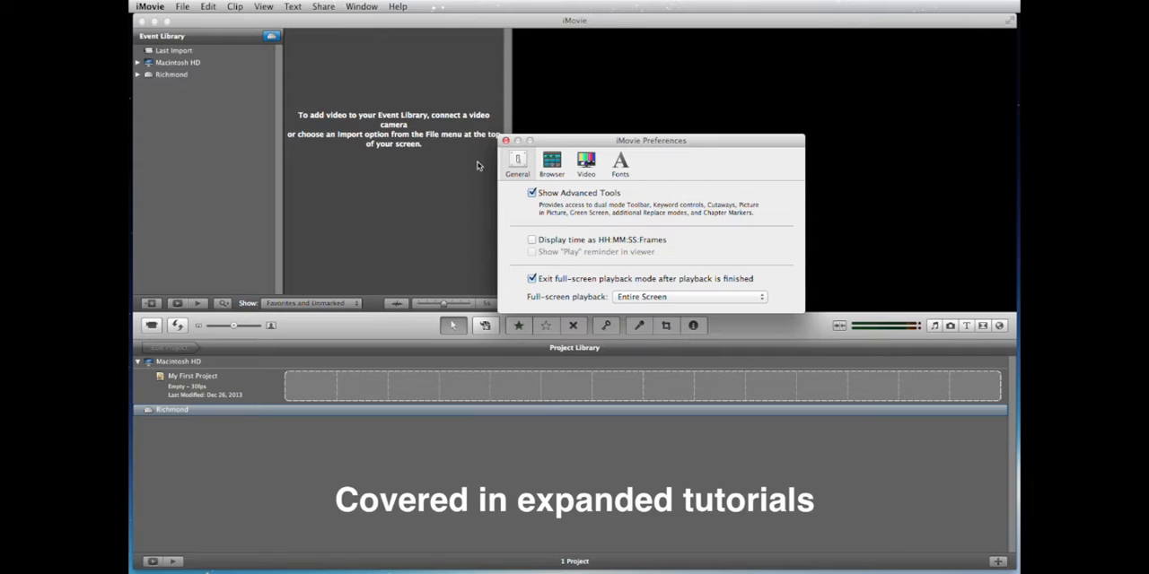
click(531, 193)
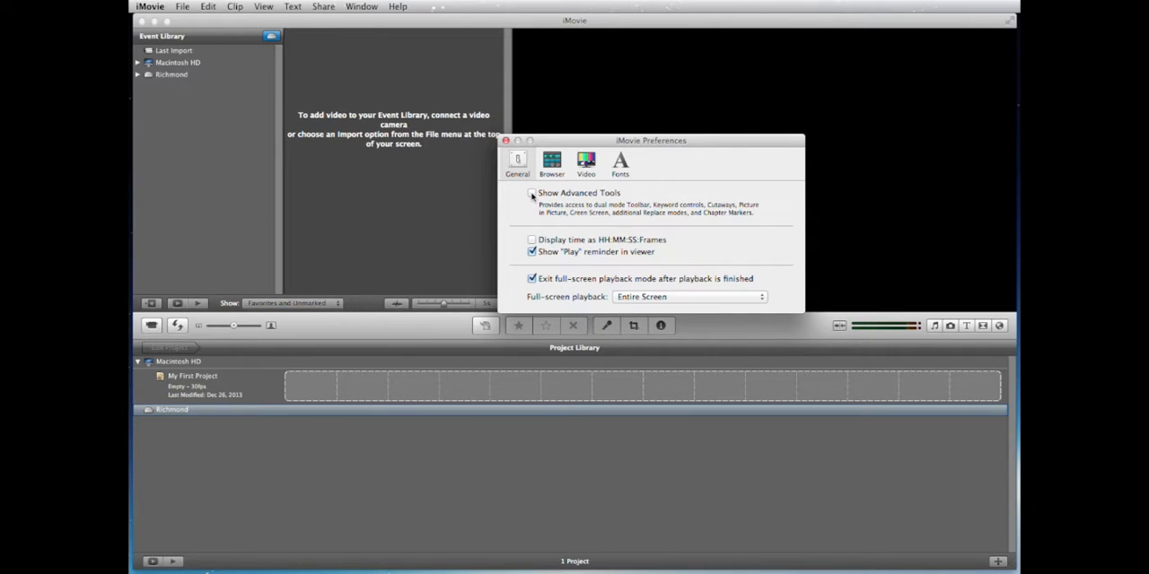
click(552, 163)
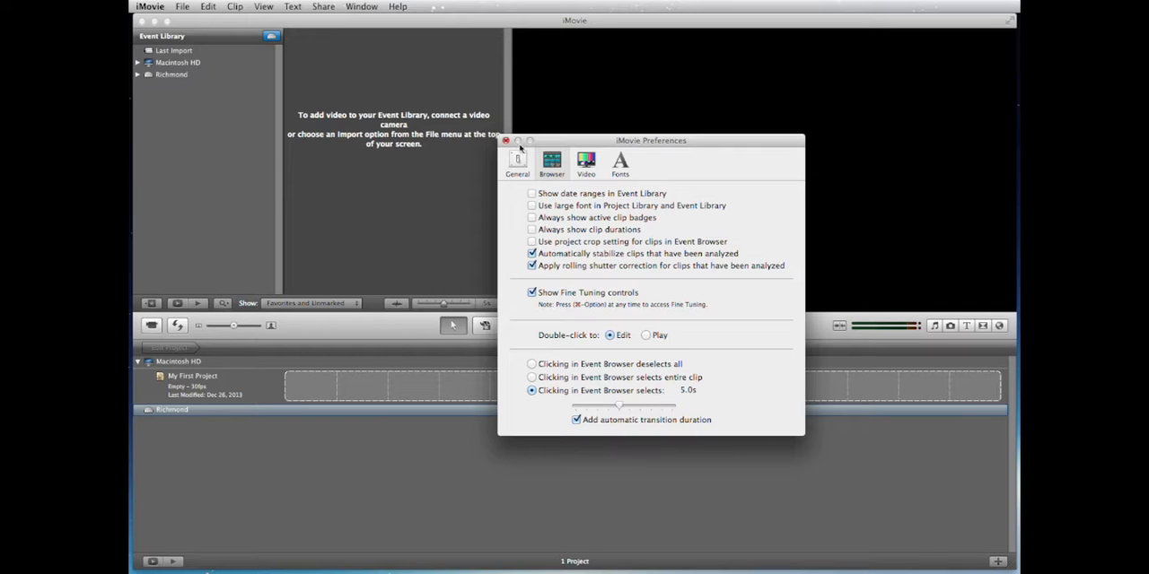
click(507, 141)
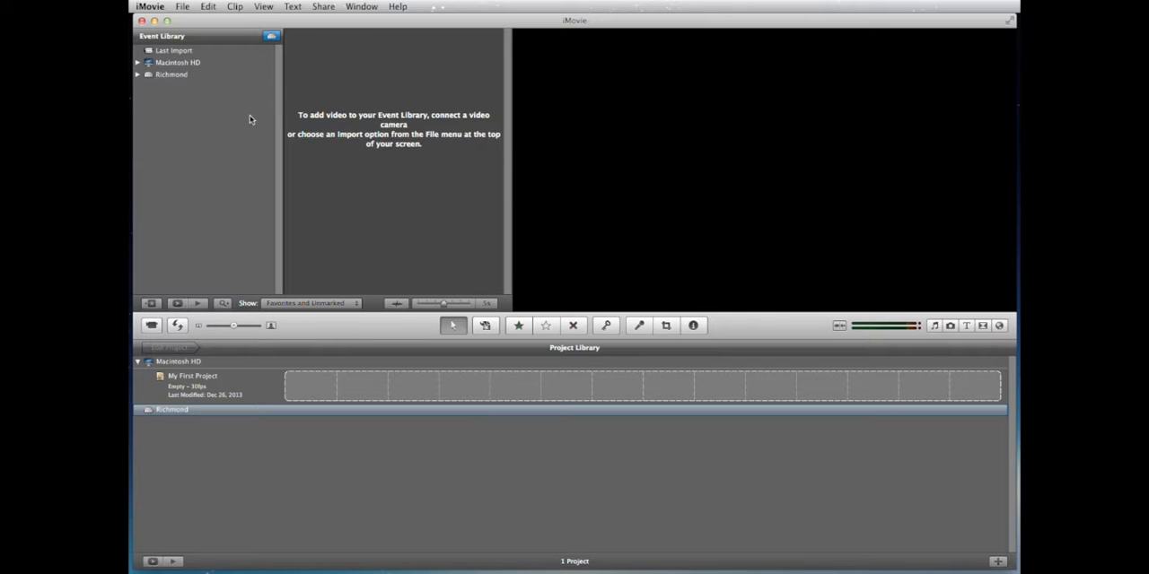
Step: Swap the positions of the event and project areas, and restore the original layout
click(178, 326)
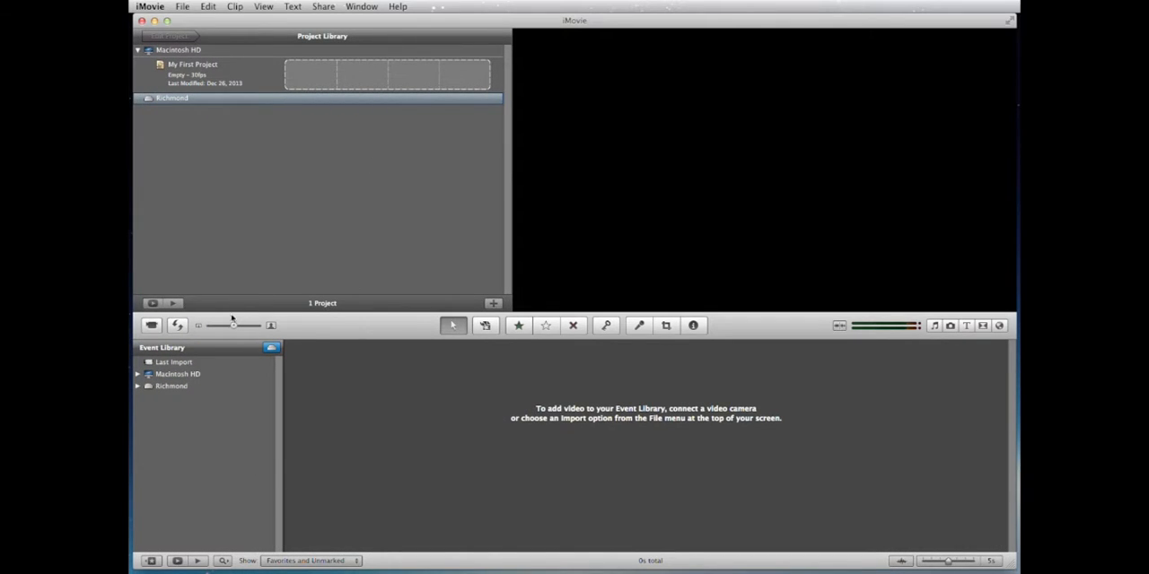
click(179, 327)
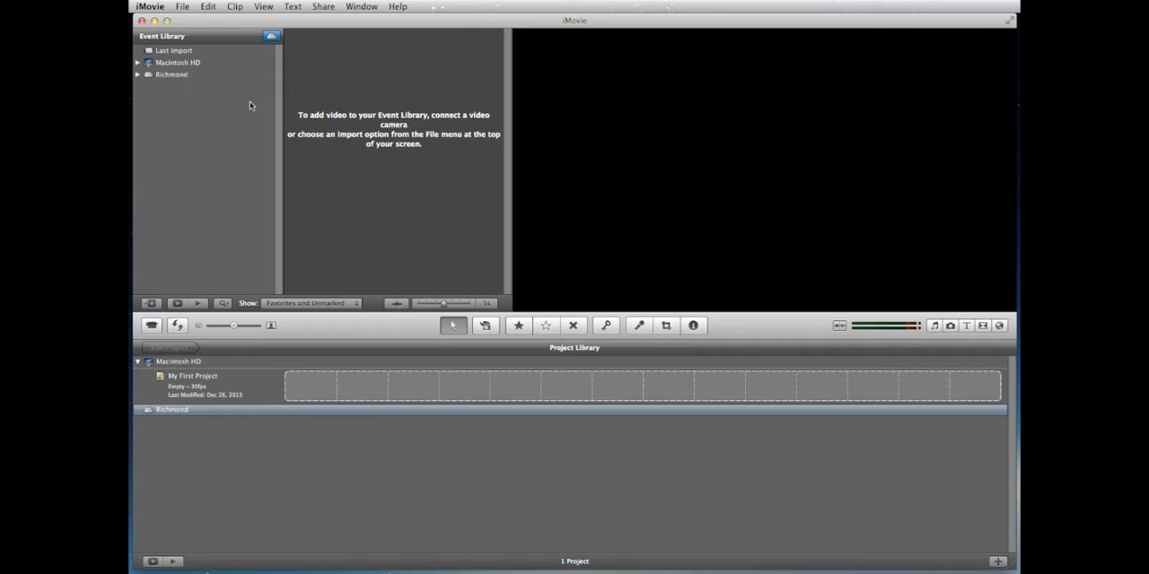
Step: Start a movie import with Richmond selected in the Event Library, and open the videos folder inside Media on the Richmond drive
click(149, 77)
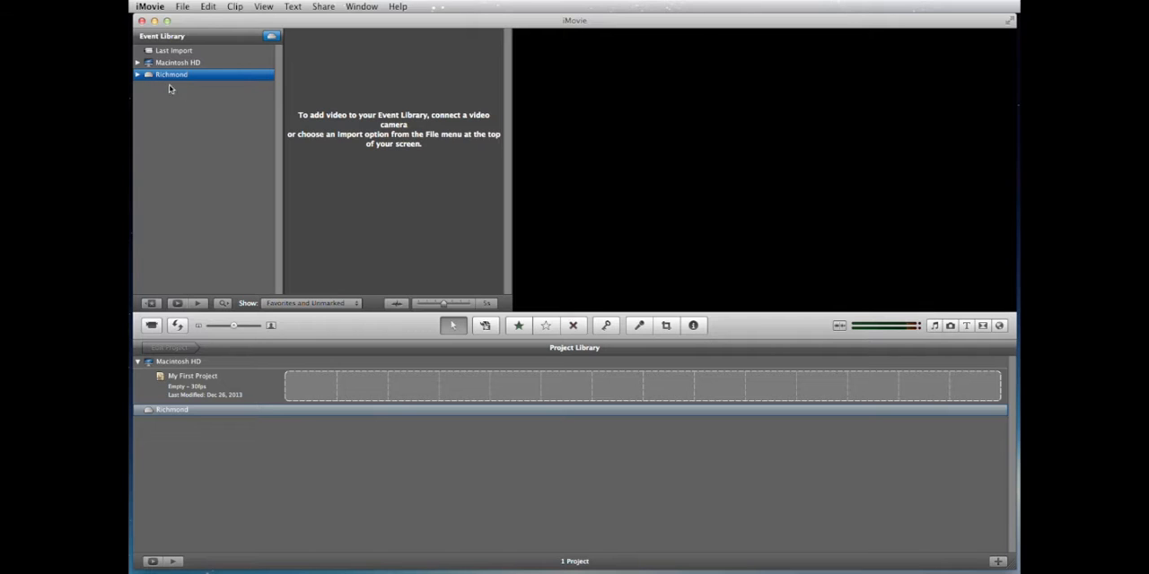
click(183, 7)
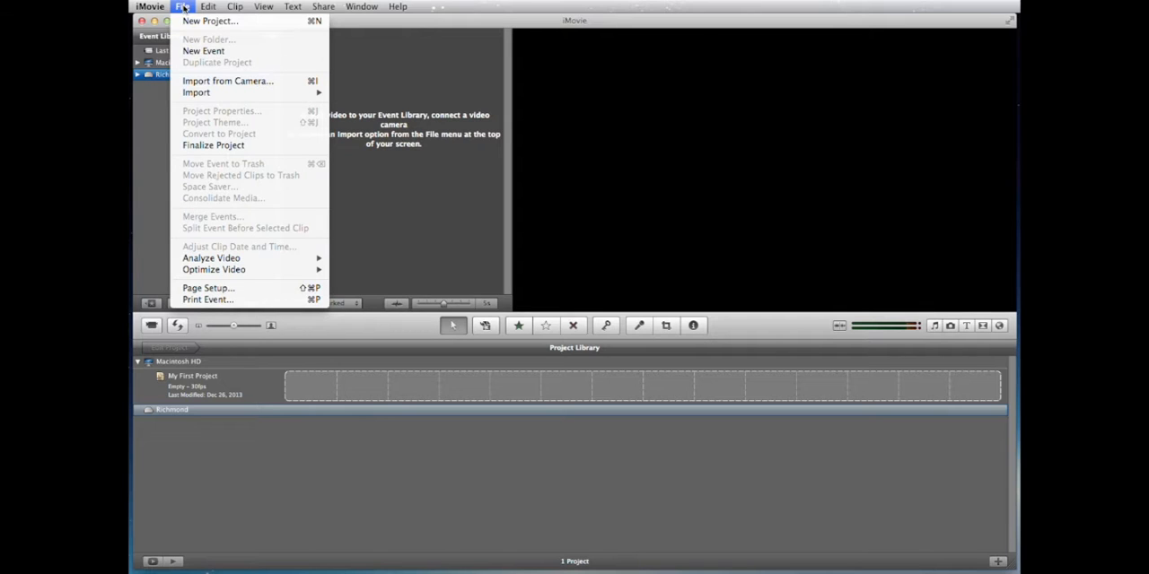
mouse_move(195, 93)
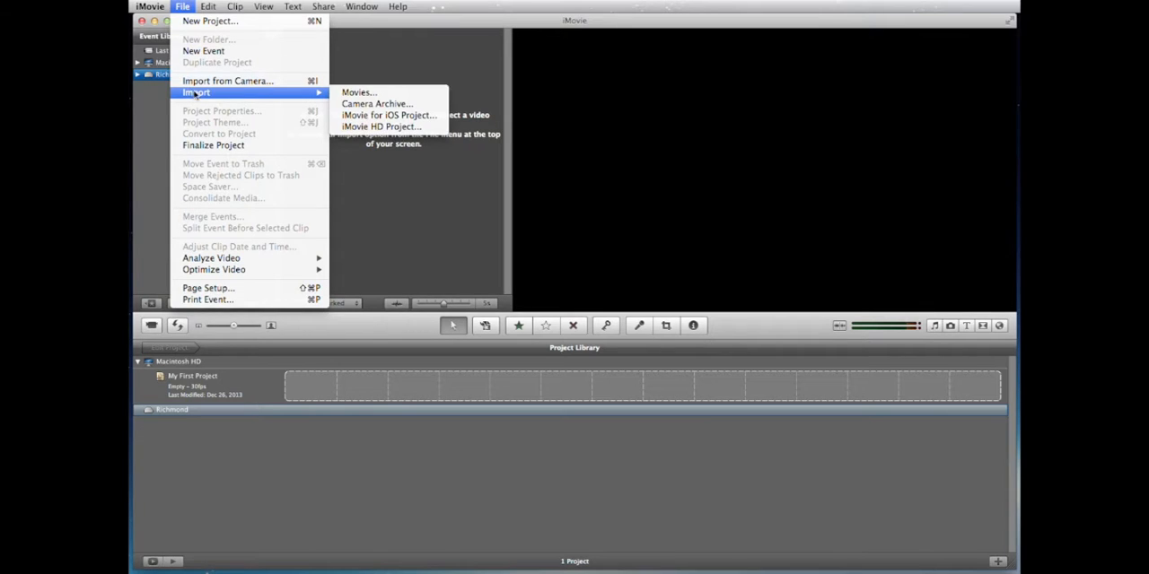
click(355, 92)
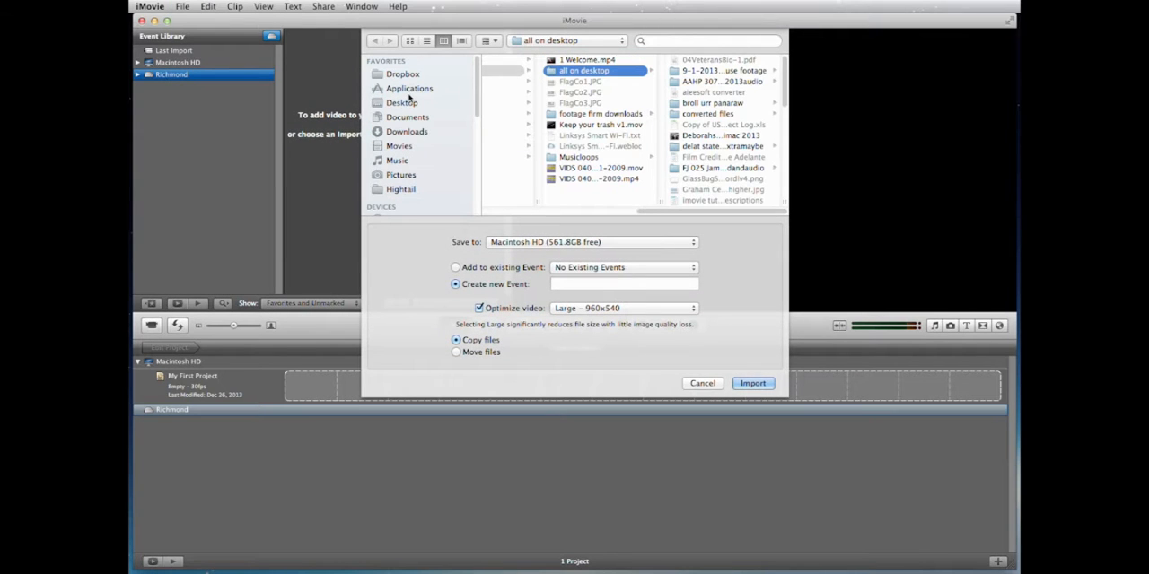
scroll(518, 164, left, 2)
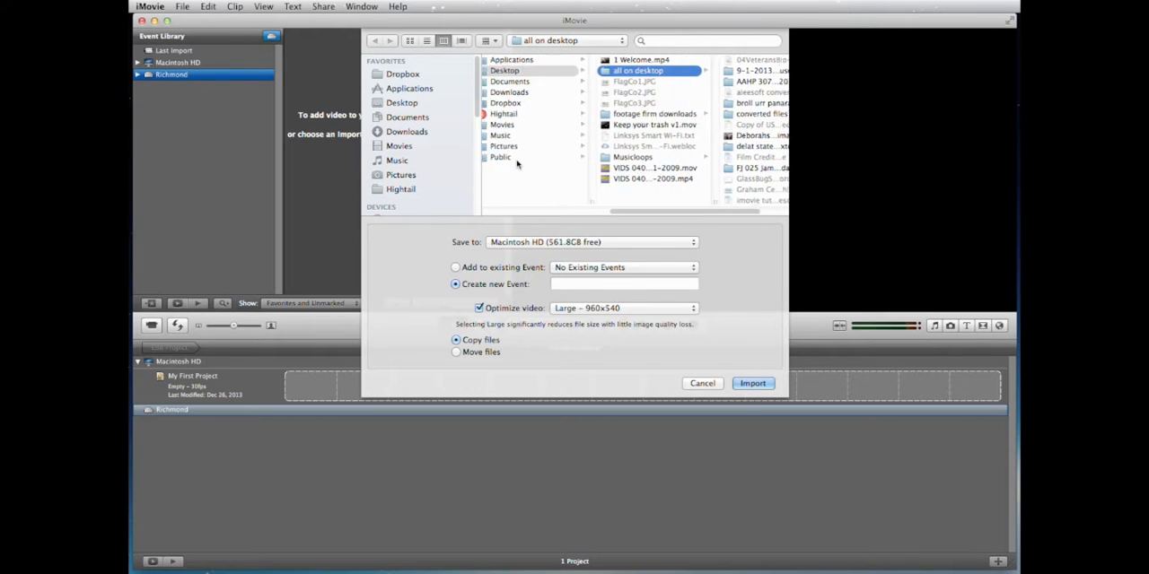
scroll(517, 165, left, 1)
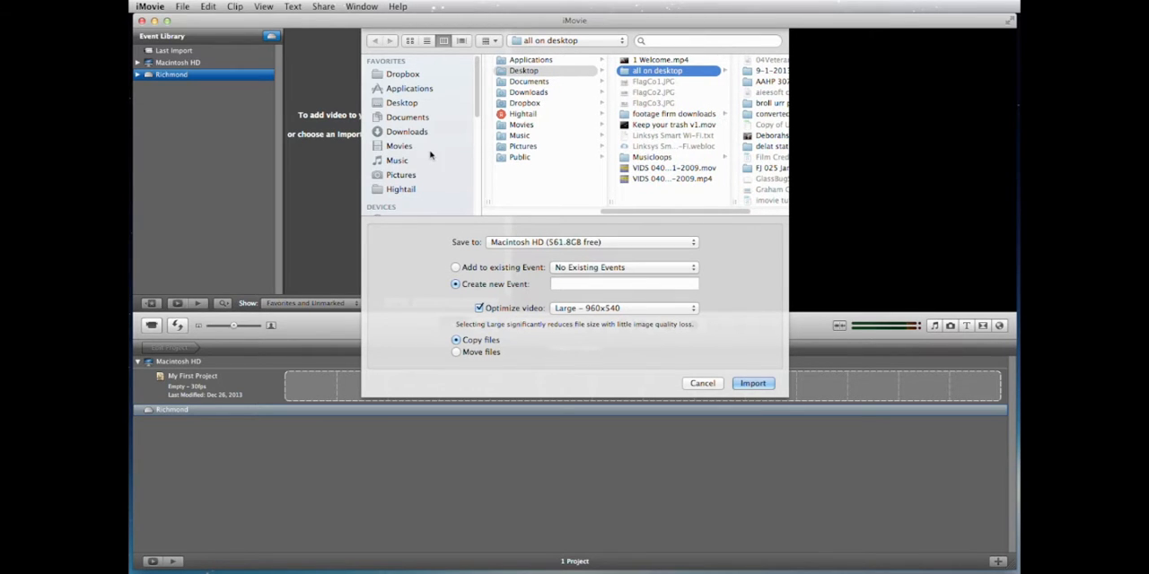
scroll(423, 122, down, 5)
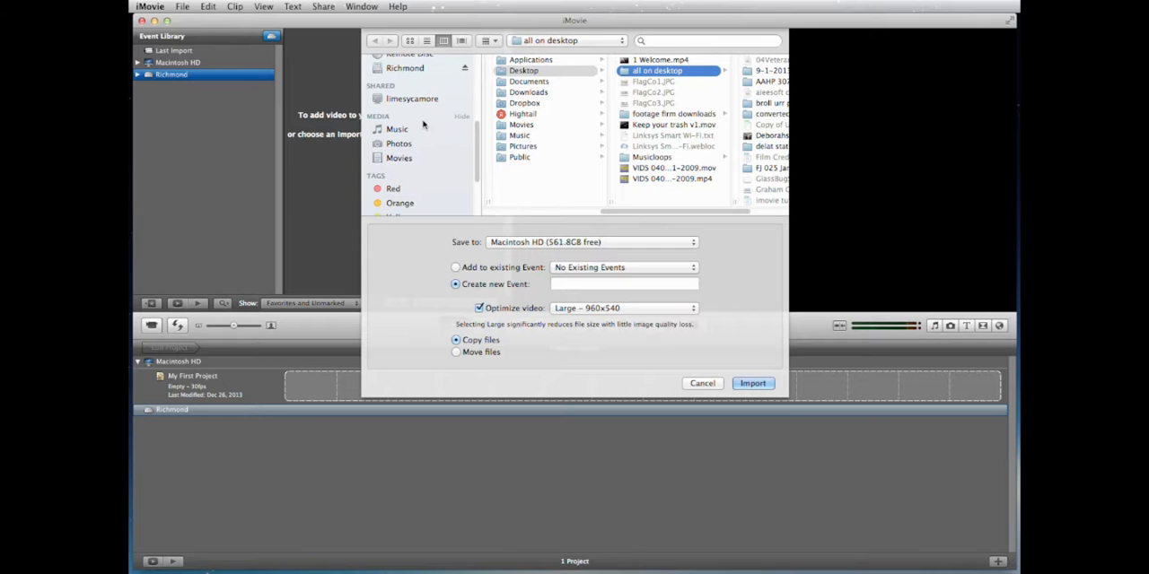
scroll(423, 124, up, 3)
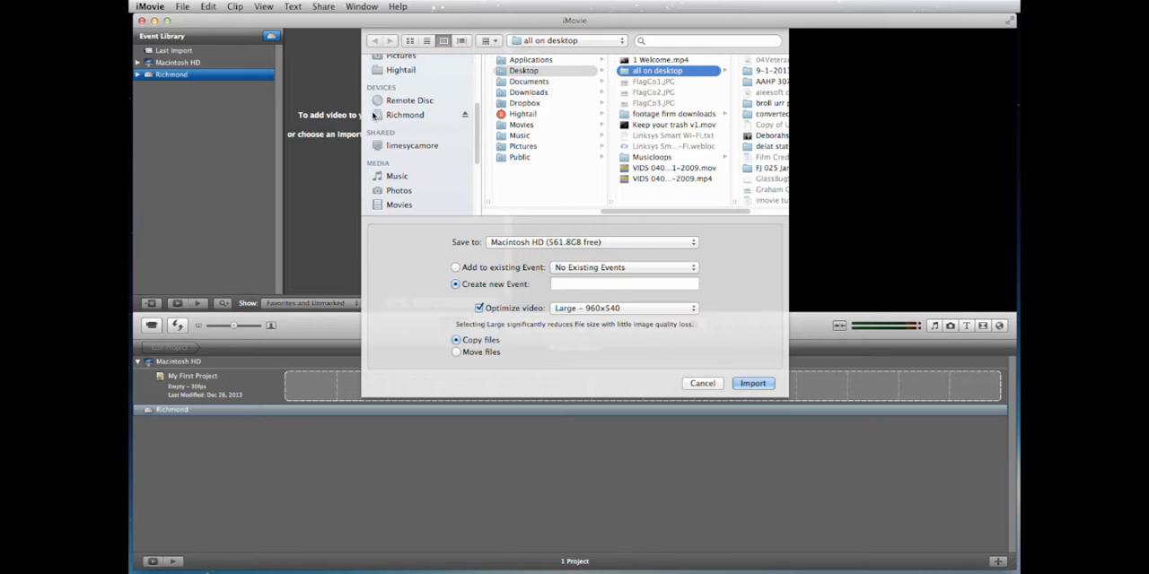
click(394, 115)
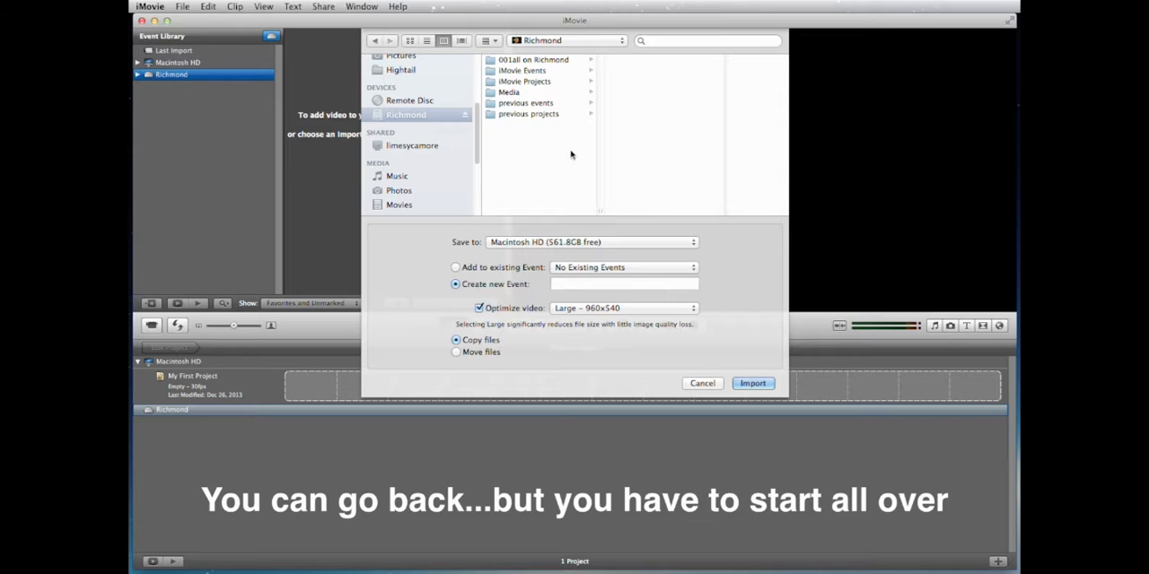
click(490, 94)
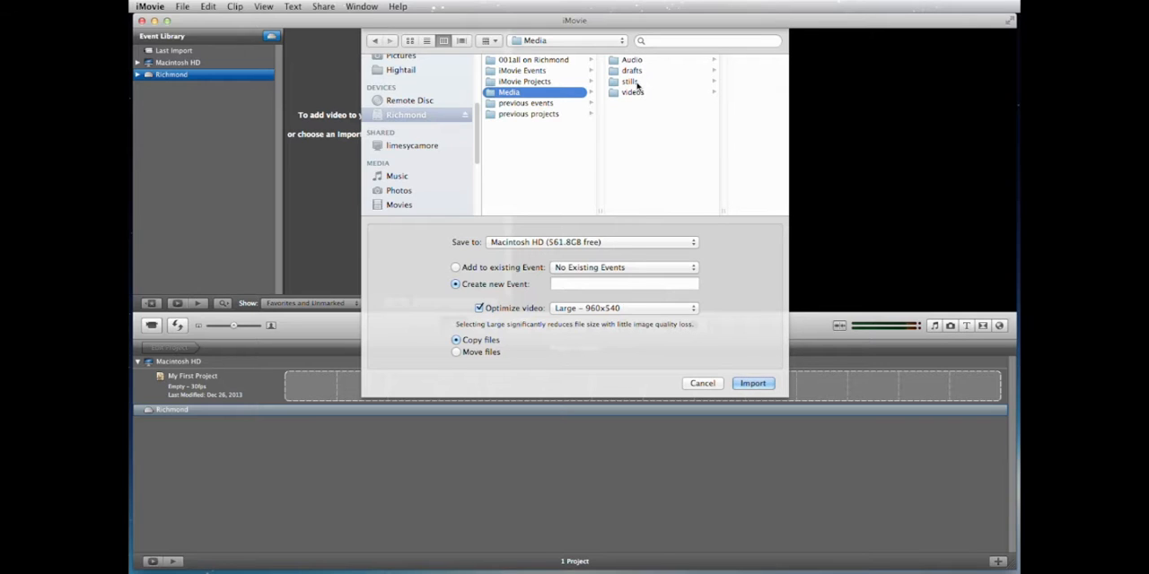
click(618, 93)
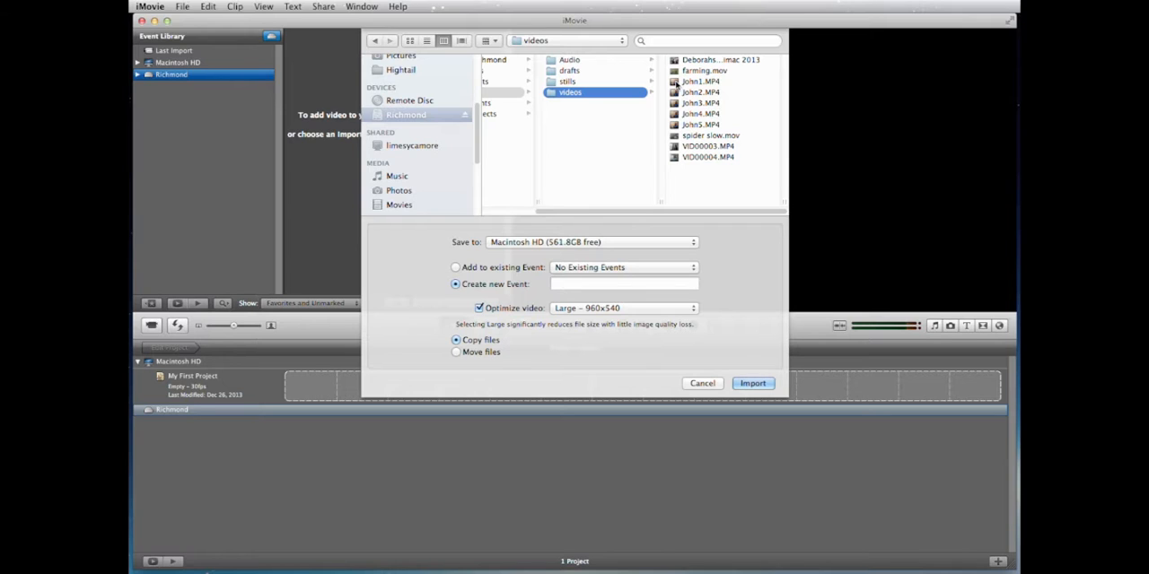
Step: Preview the clips John1.MP4, John2.MP4, John3.MP4, VID00003.MP4 and VID00004.MP4 one by one in the videos folder
click(679, 83)
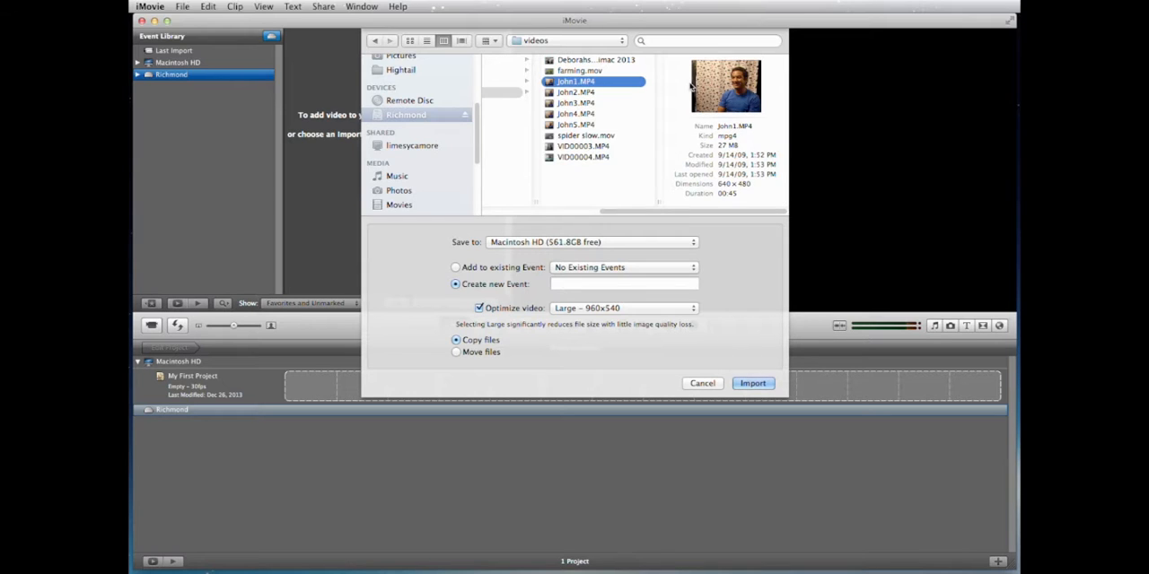
click(599, 93)
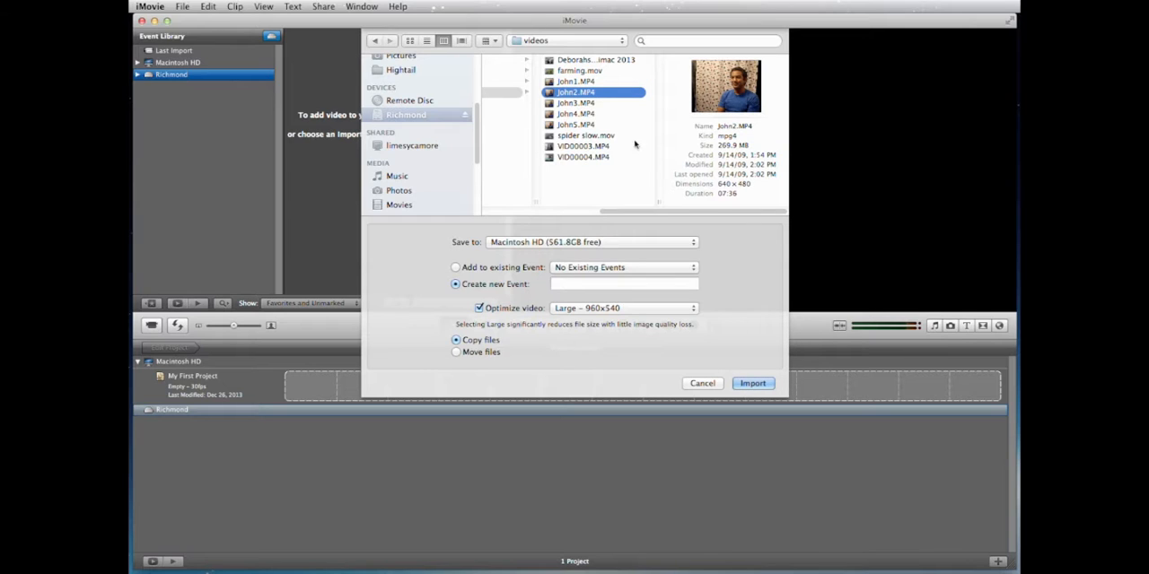
click(595, 104)
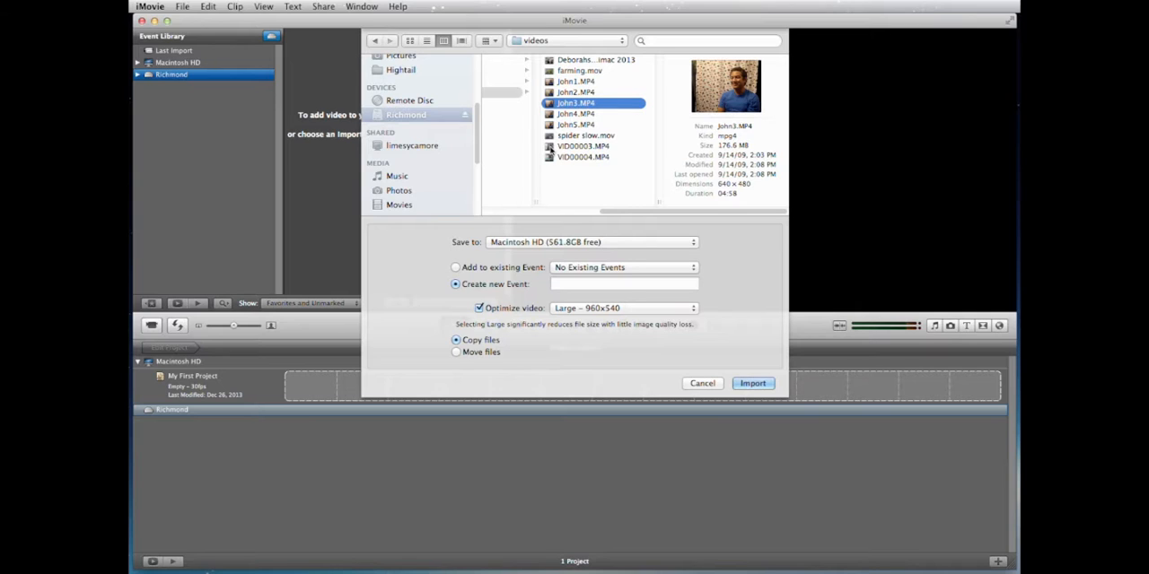
click(553, 149)
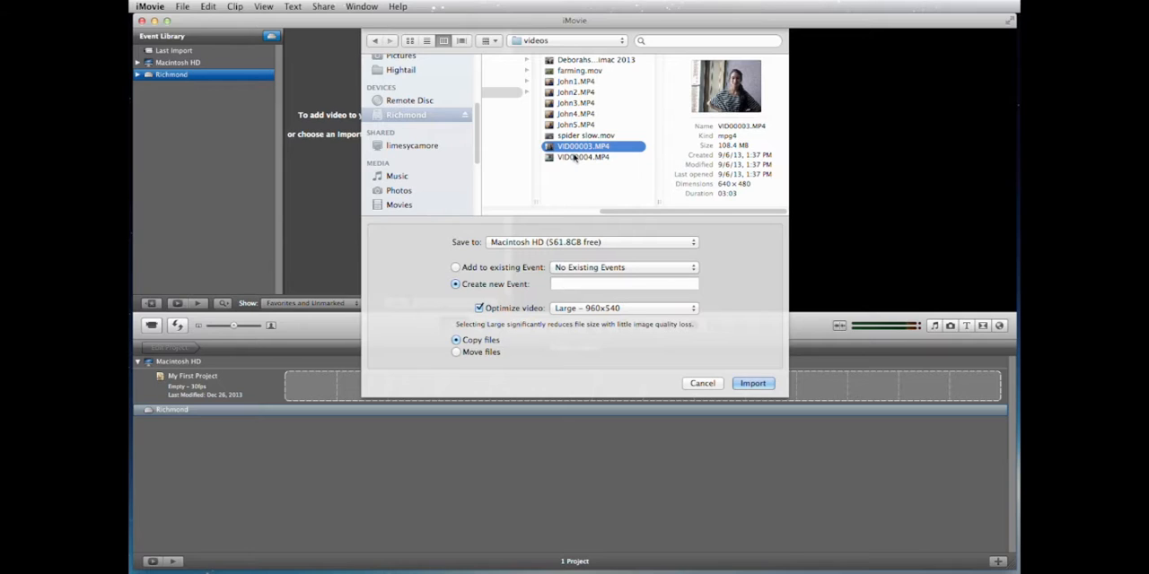
click(573, 157)
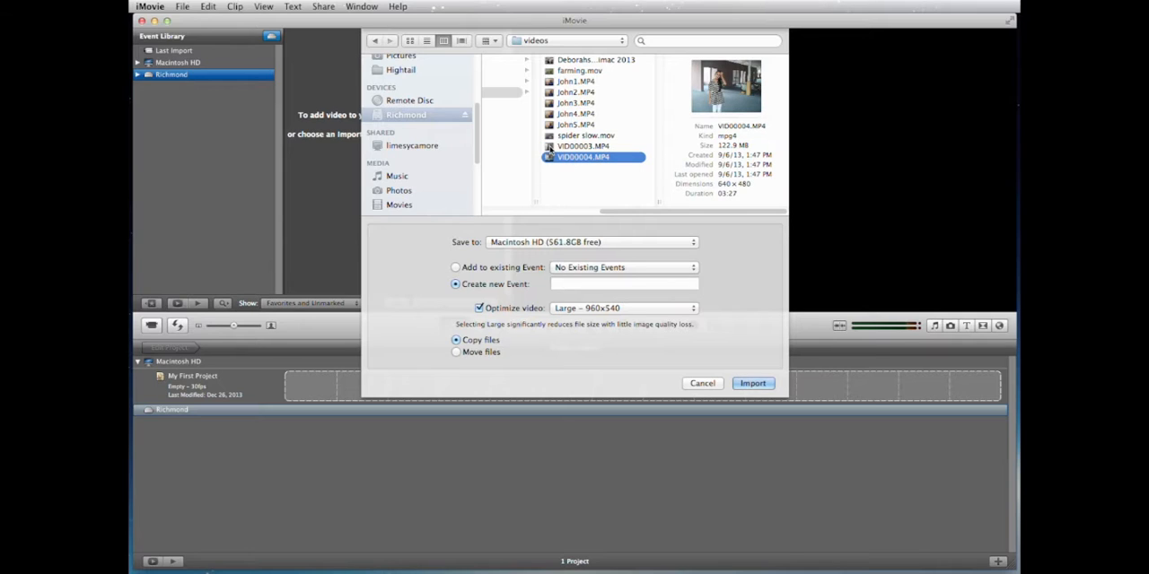
Step: Select VID00003.MP4, John3.MP4, farming.mov and spider slow.mov together for the import
click(551, 147)
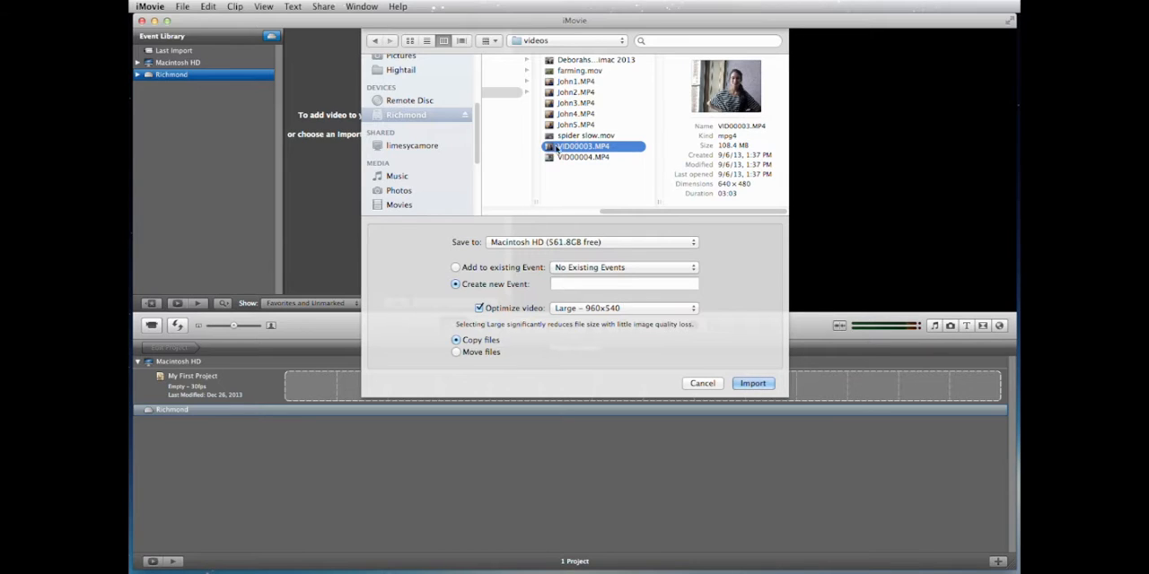
super+click(574, 104)
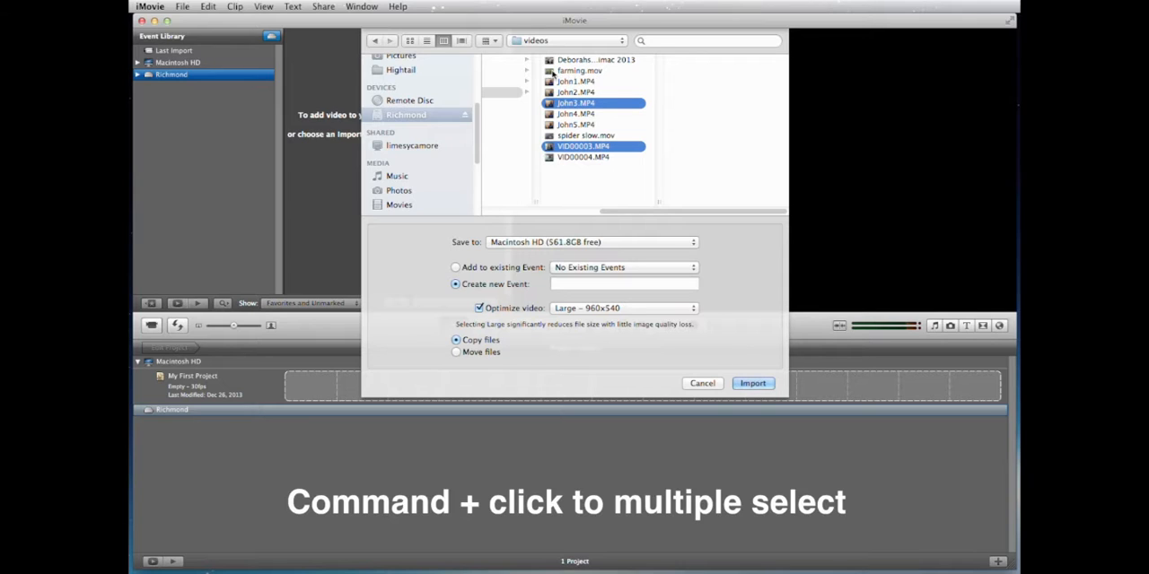
super+click(550, 72)
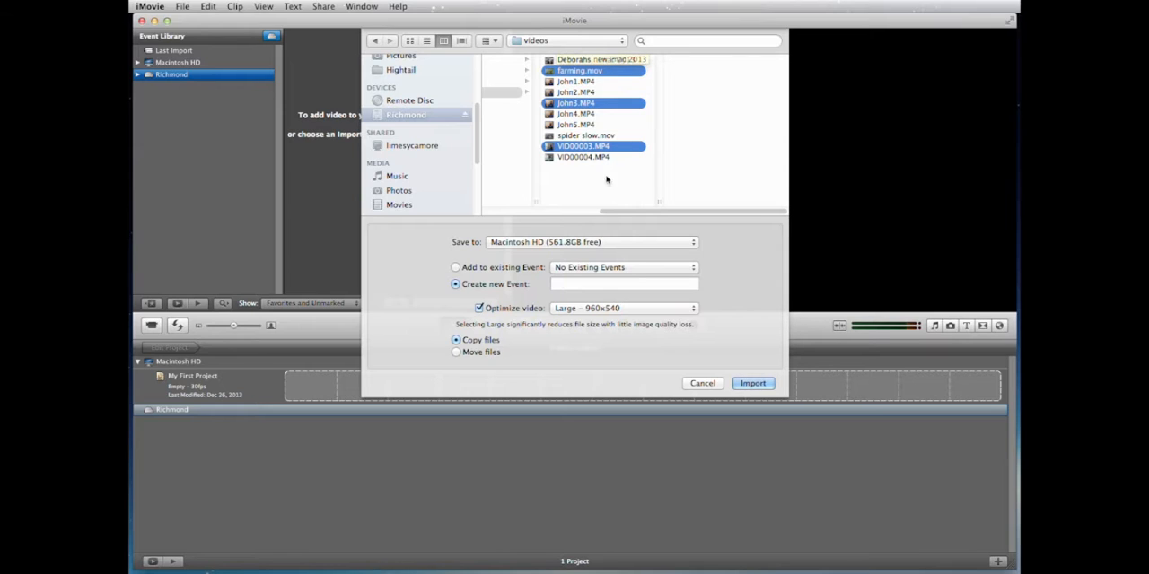
super+click(549, 136)
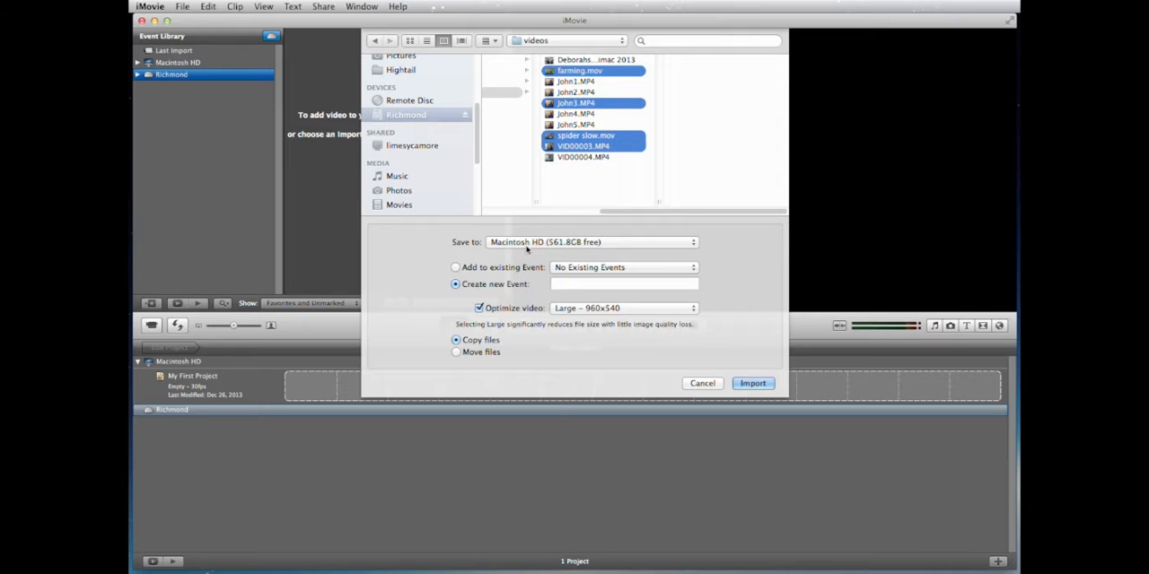
Step: Save the import to the Richmond drive in a new event named Quickstart, and import the selected clips
click(545, 244)
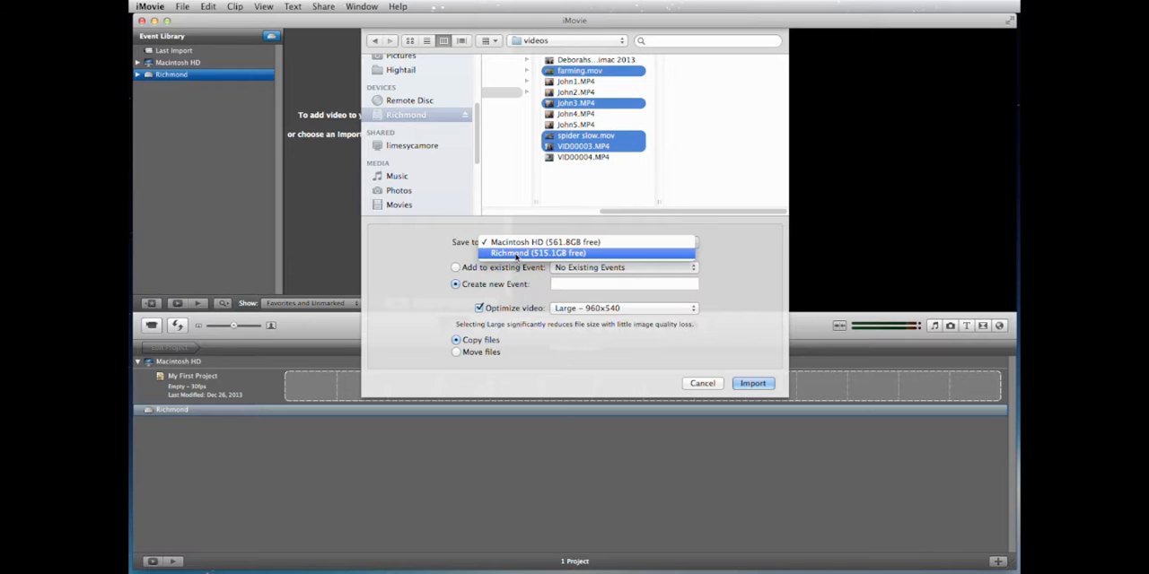
click(517, 255)
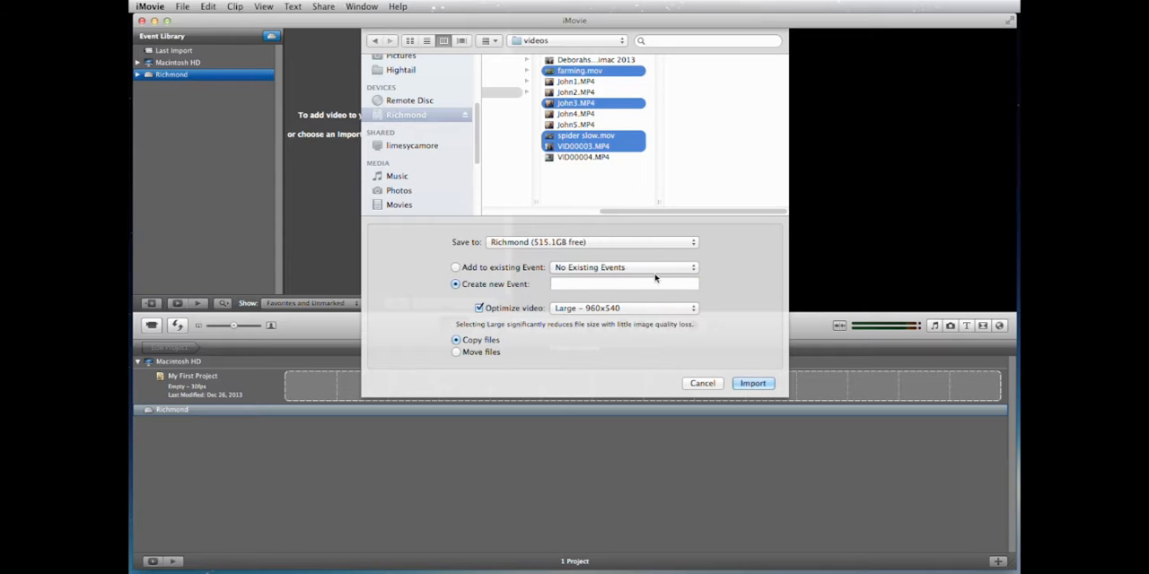
click(574, 288)
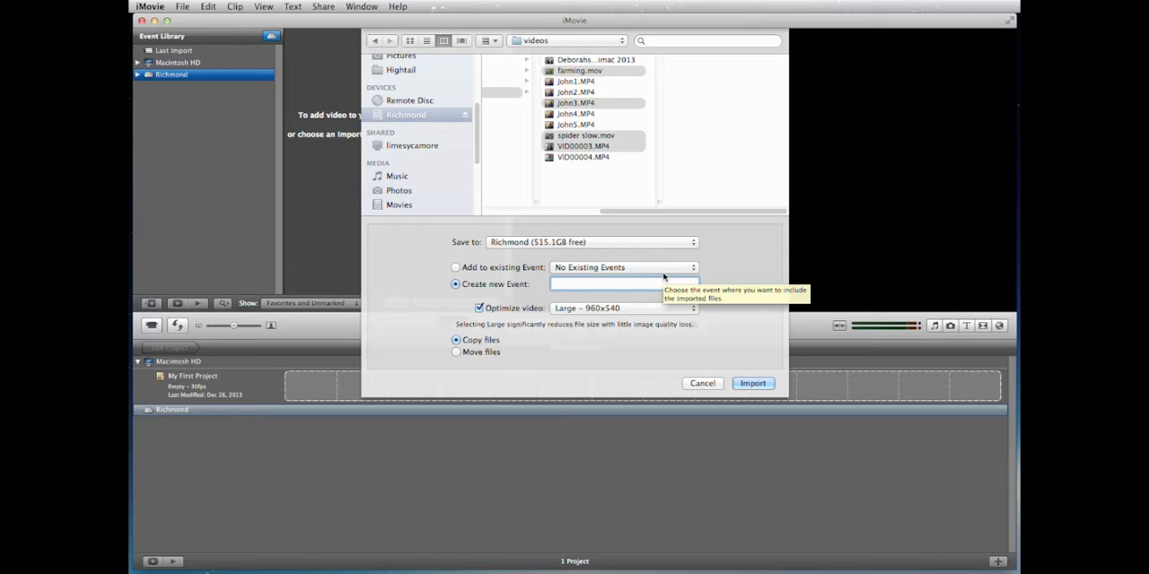
text(Quickstar)
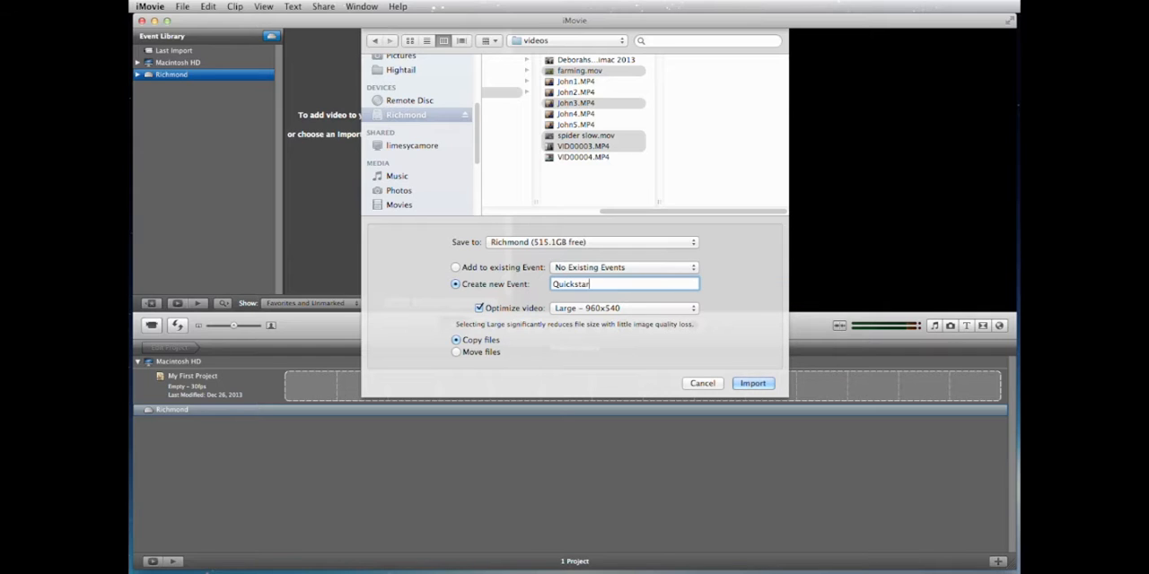
text(t)
click(754, 384)
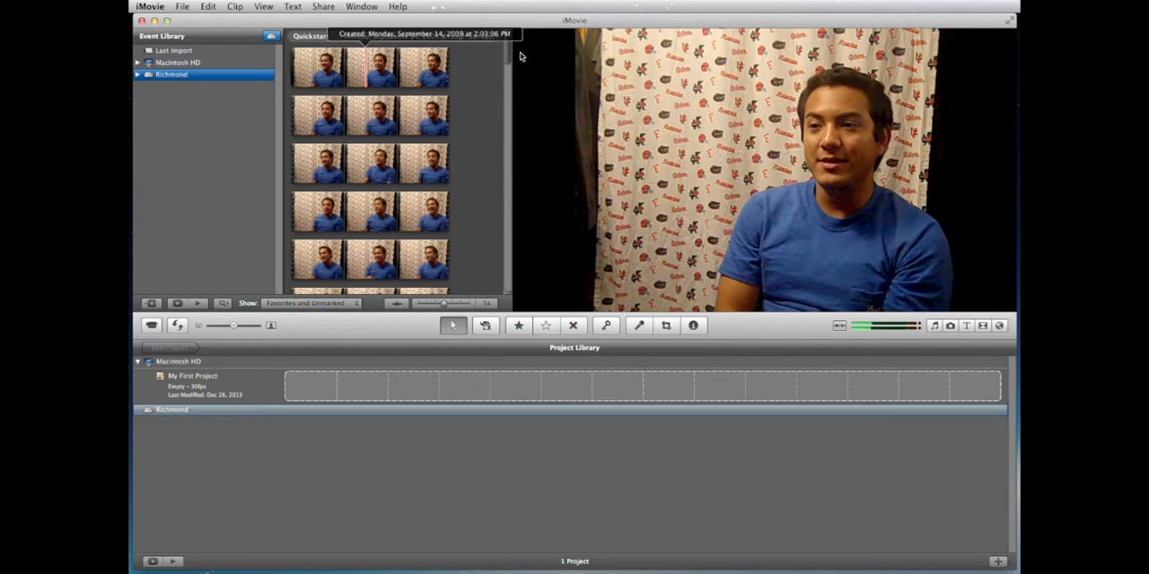
Step: Turn off Playhead Info and Audio Skimming for the clip view
drag(507, 53, 505, 184)
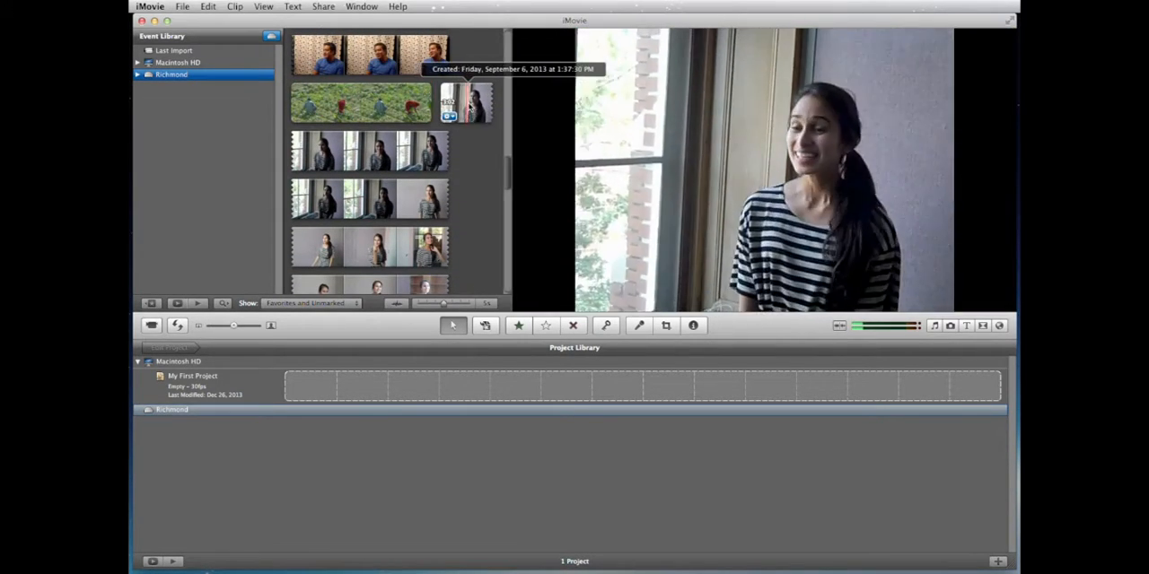
drag(507, 163, 509, 50)
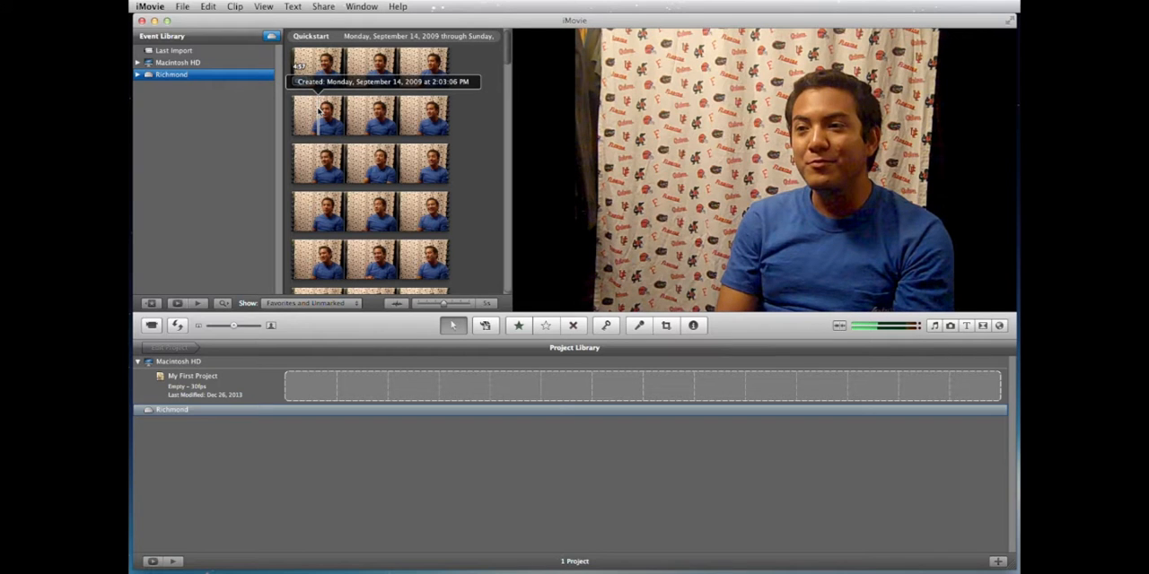
click(264, 6)
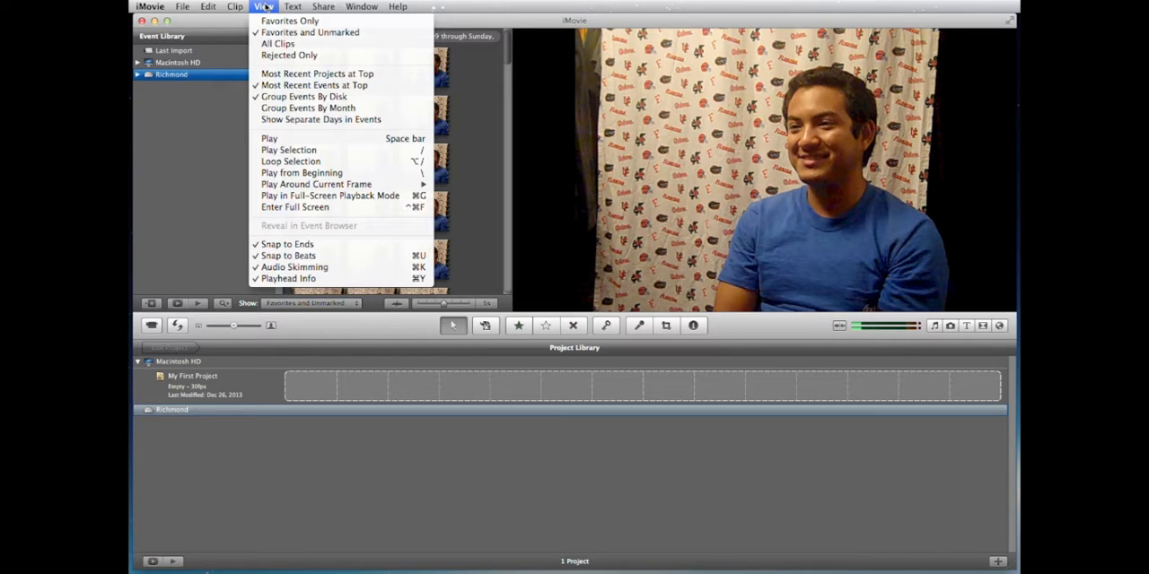
click(278, 279)
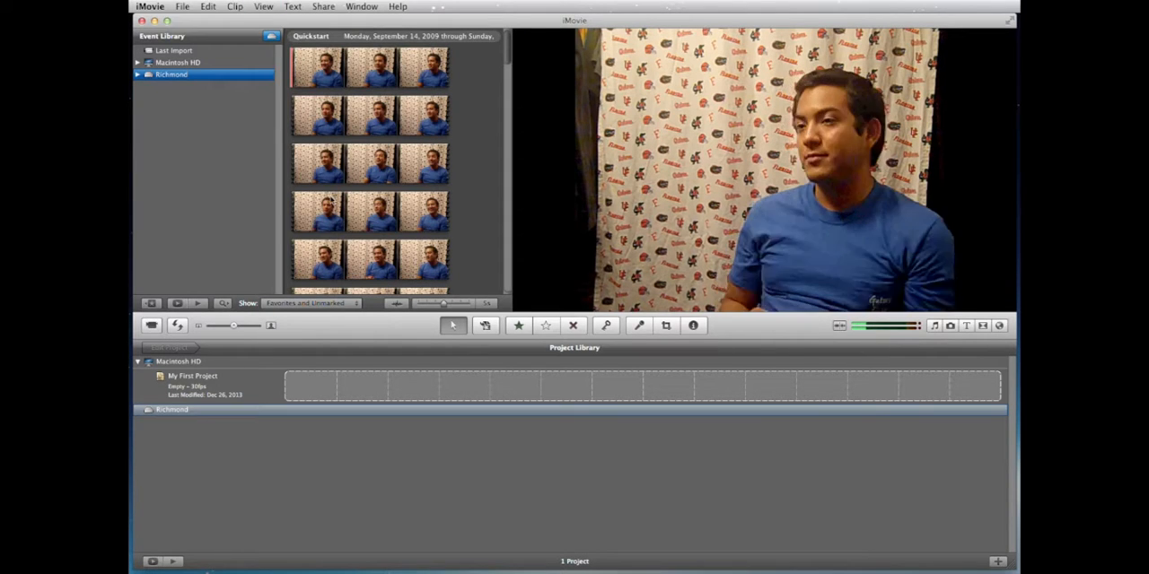
click(263, 7)
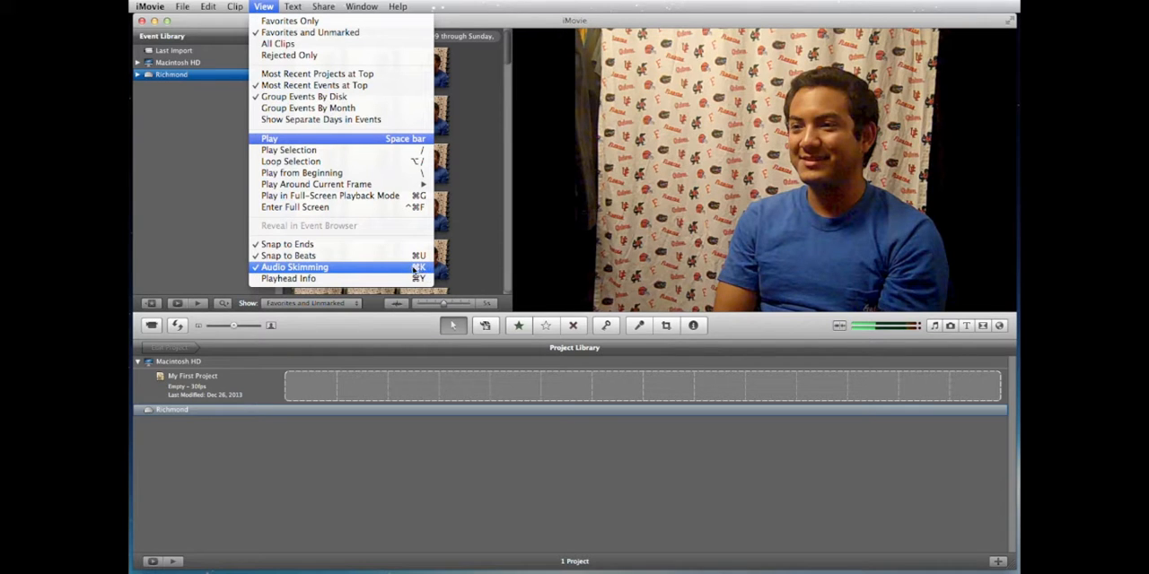
click(287, 267)
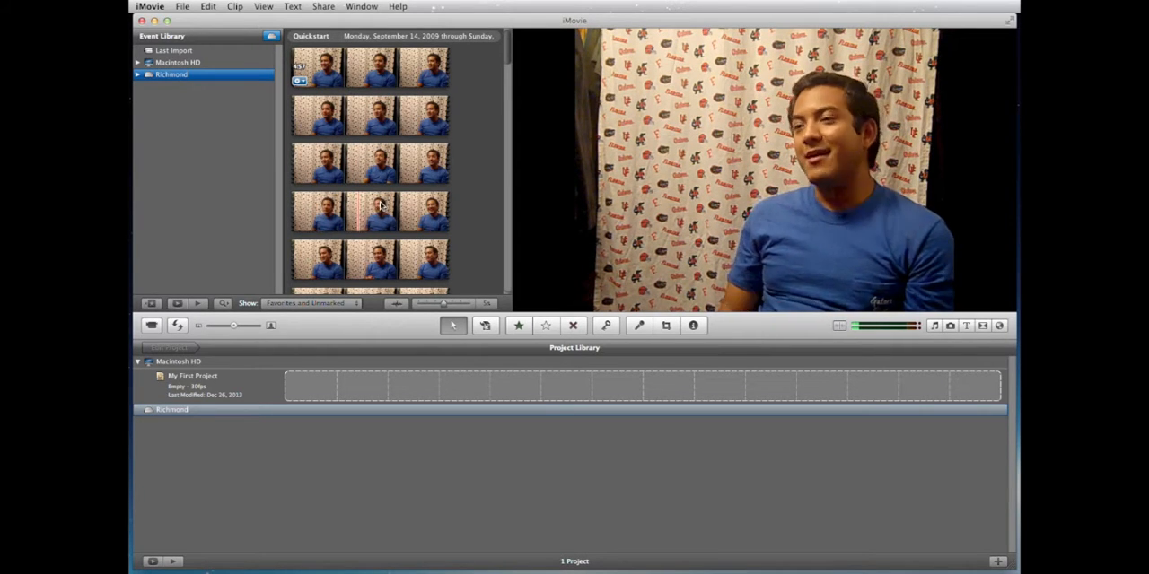
Step: Look through the Quickstart event's clips down to the spider web footage, and return to the first clip
drag(507, 59, 503, 172)
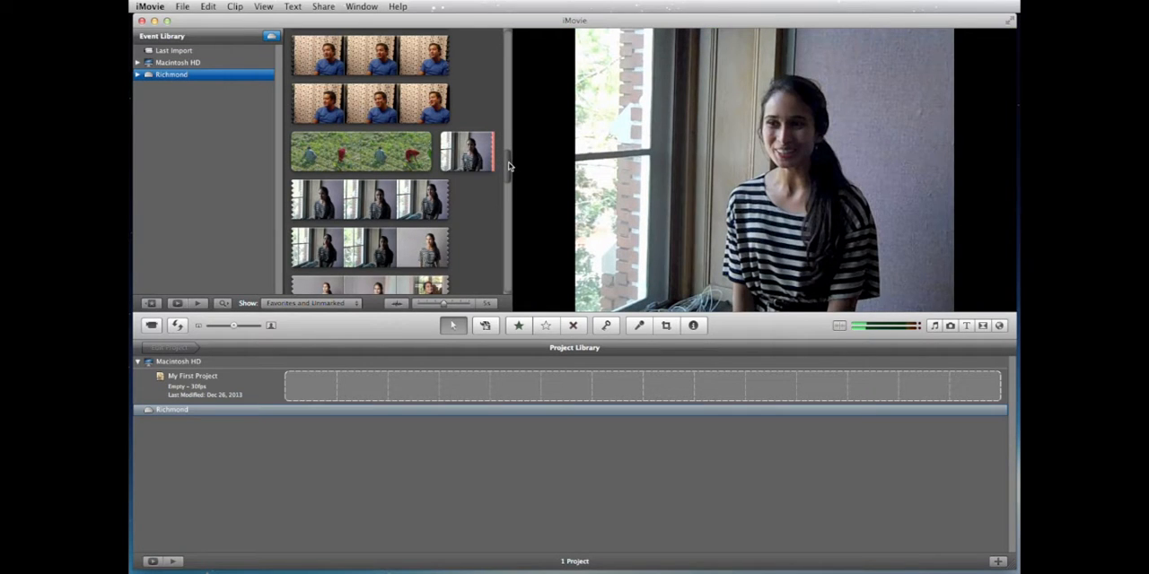
drag(508, 166, 508, 259)
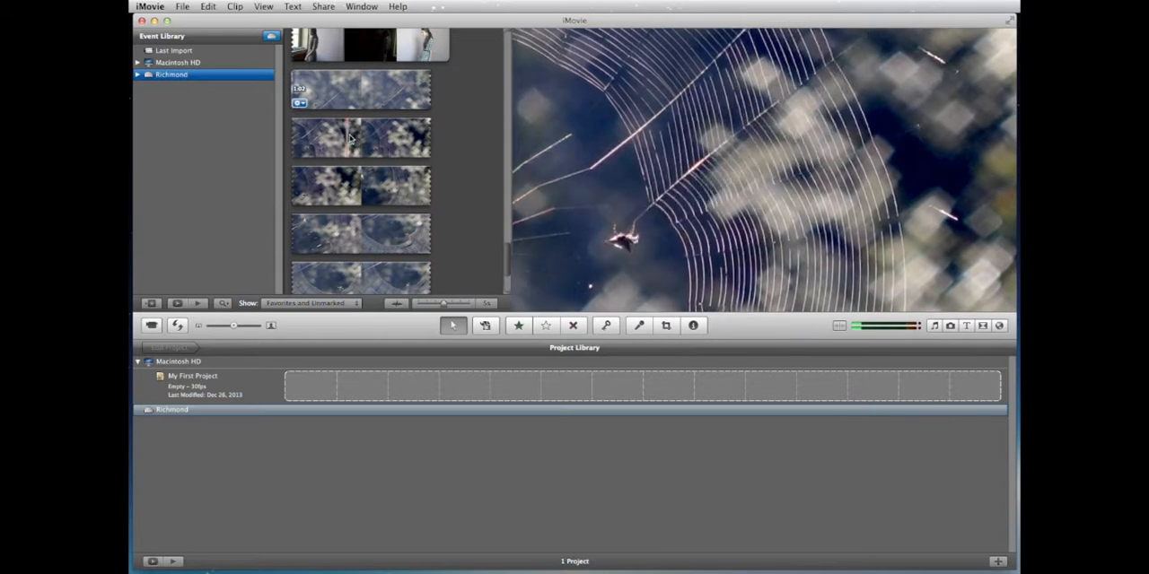
drag(509, 266, 516, 51)
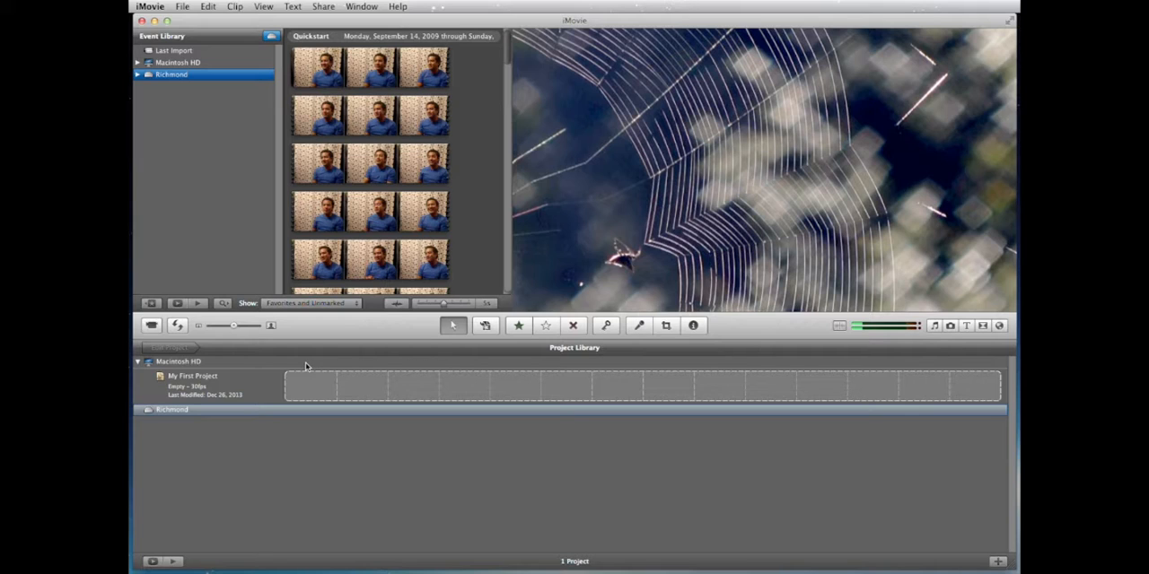
Step: Create a project named quickstart on the Richmond drive, and reopen it from the Project Library
click(218, 412)
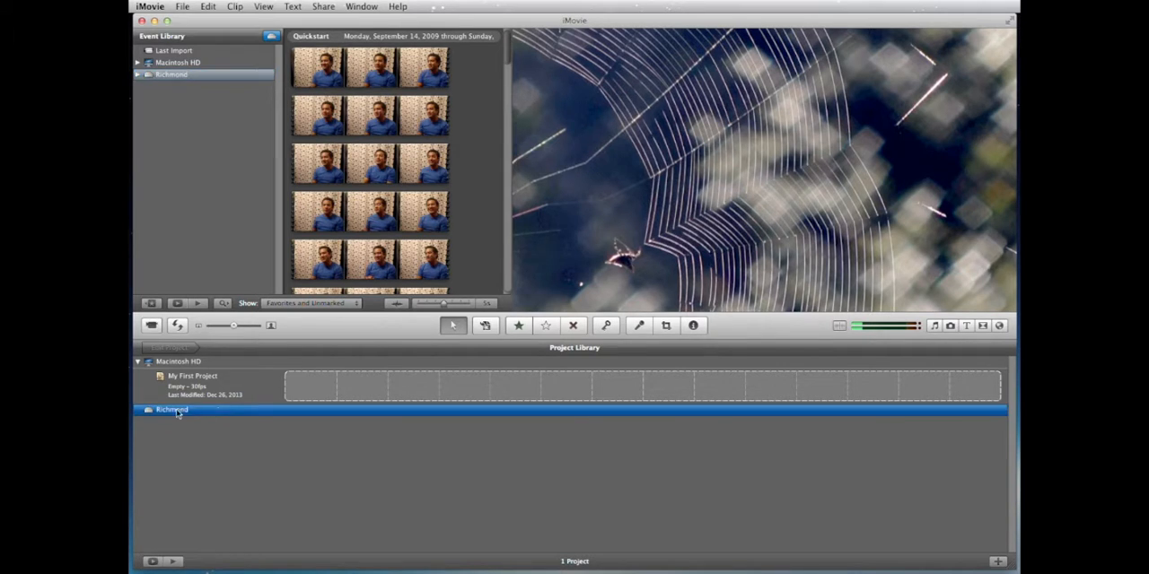
click(999, 563)
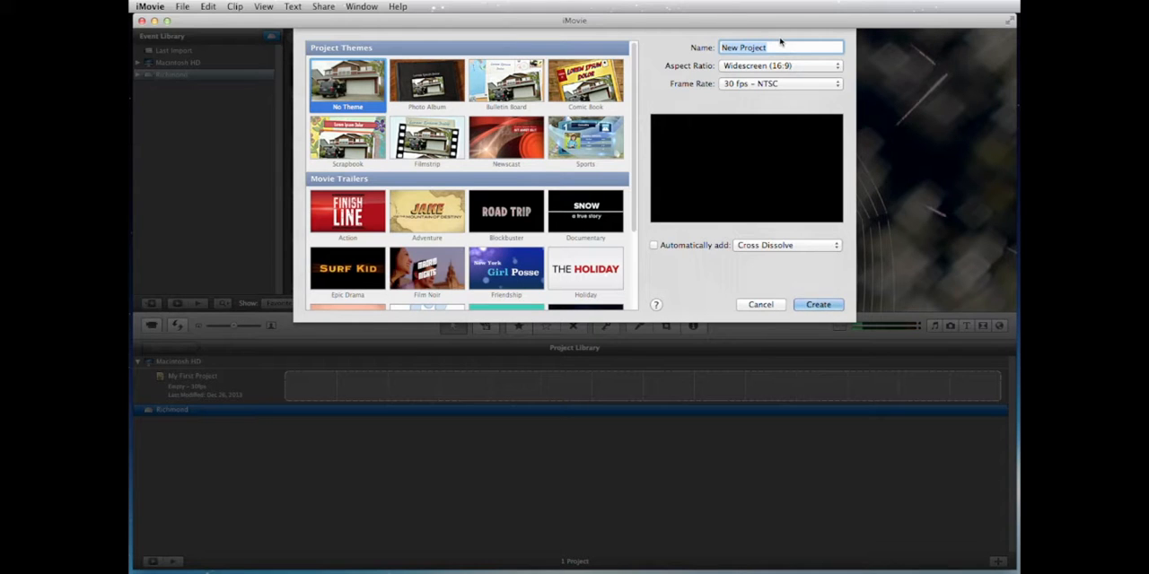
text(cuickstart)
click(805, 307)
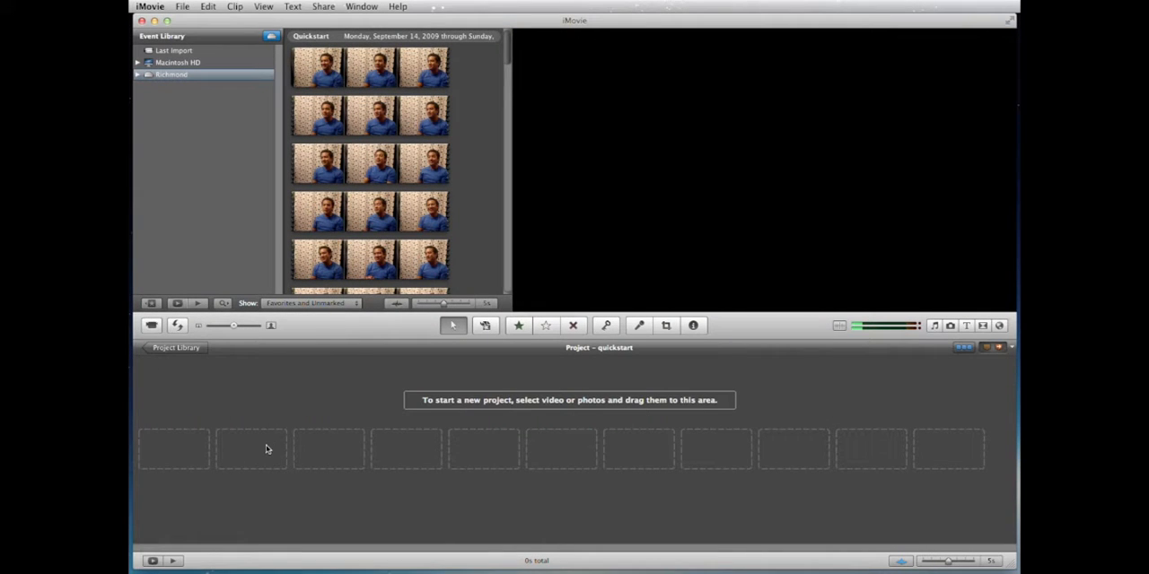
click(162, 348)
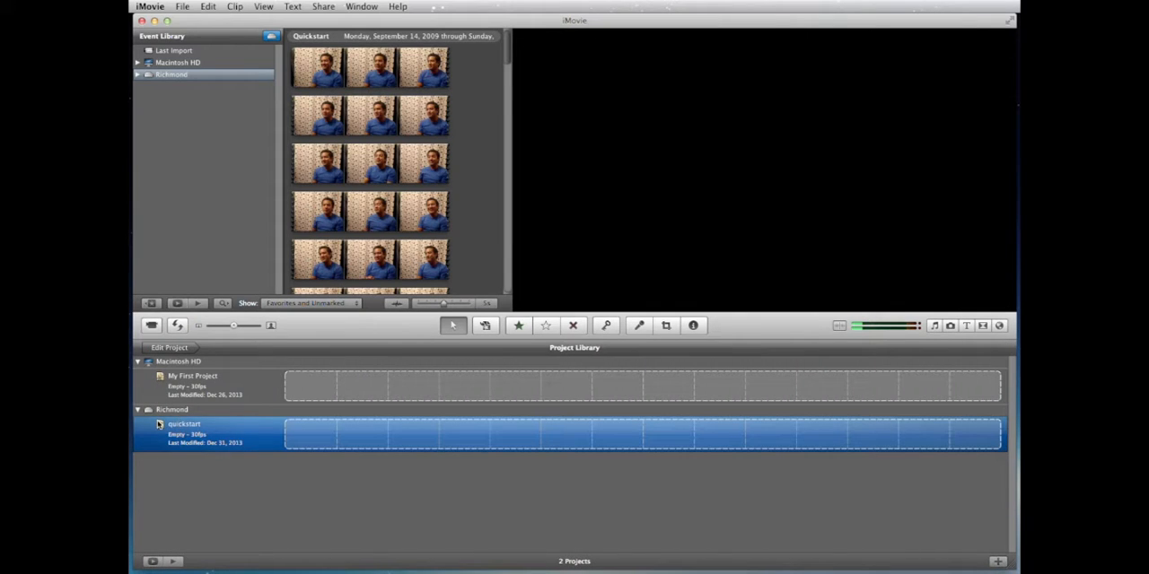
double_click(309, 440)
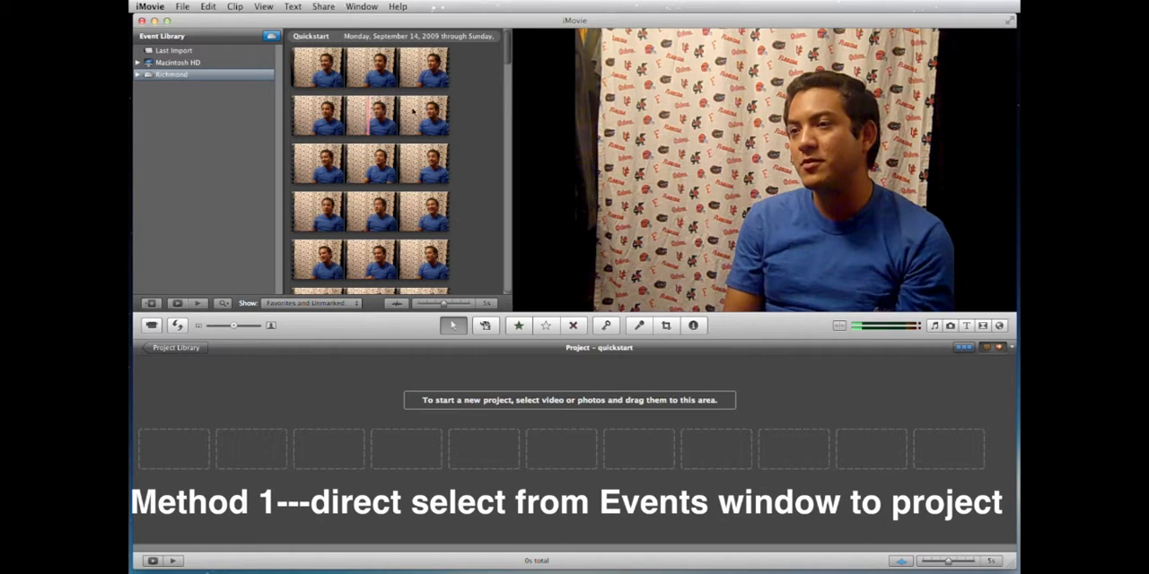
Step: Turn on Audio Skimming and show the audio waveforms for the Quickstart event's clips
scroll(508, 59, down, 3)
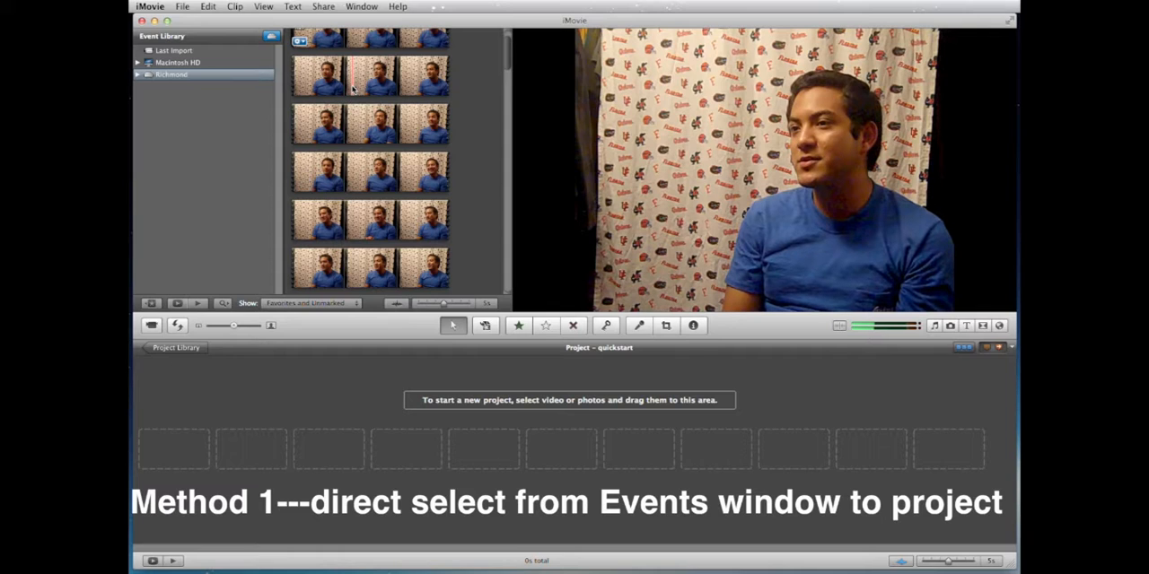
click(264, 6)
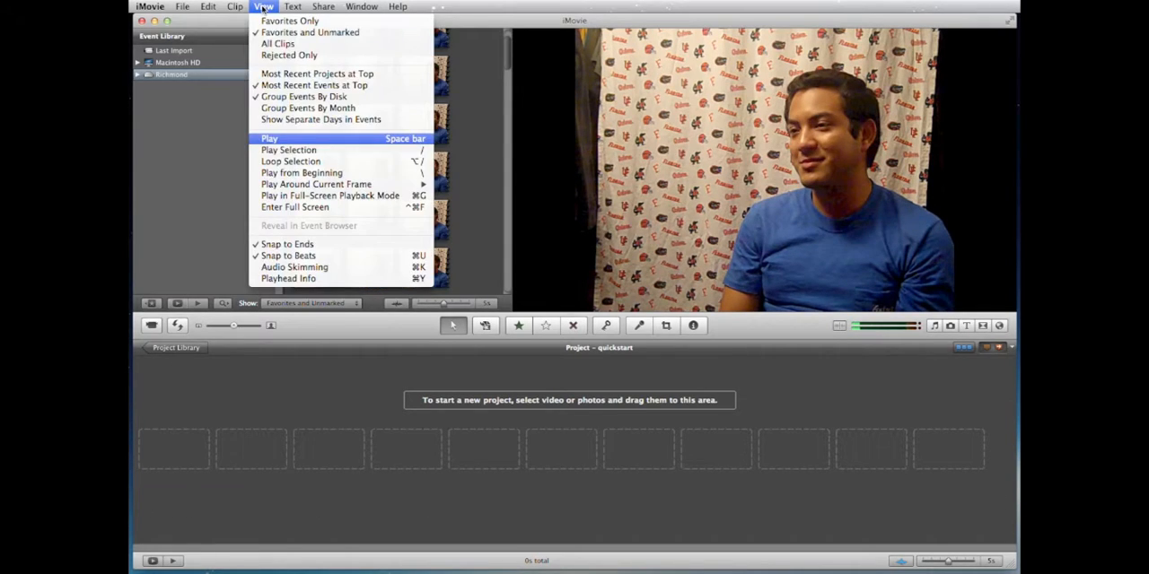
click(297, 268)
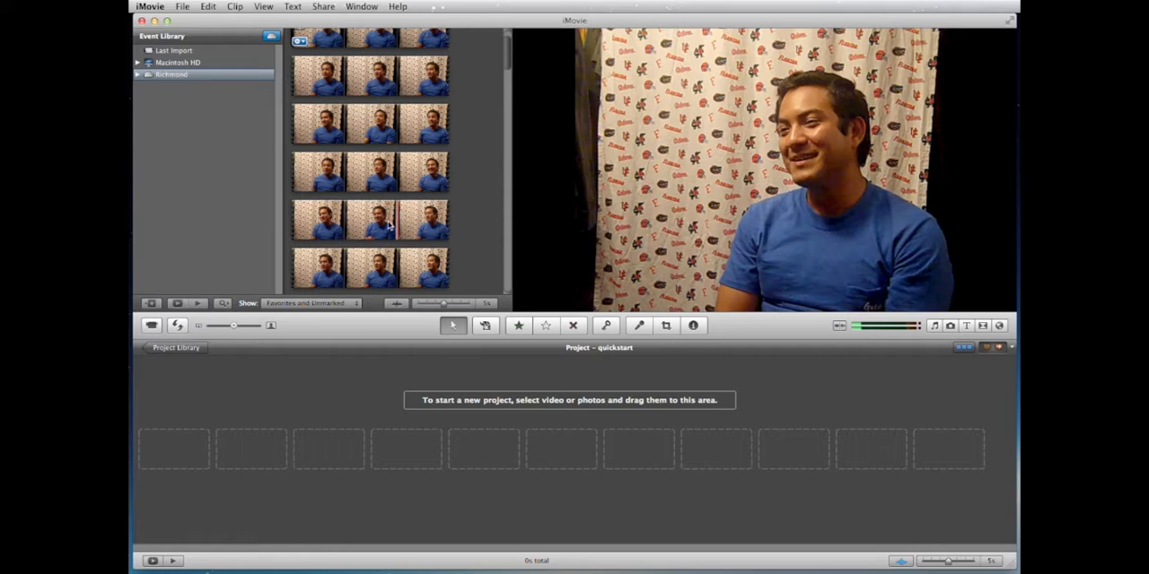
click(397, 304)
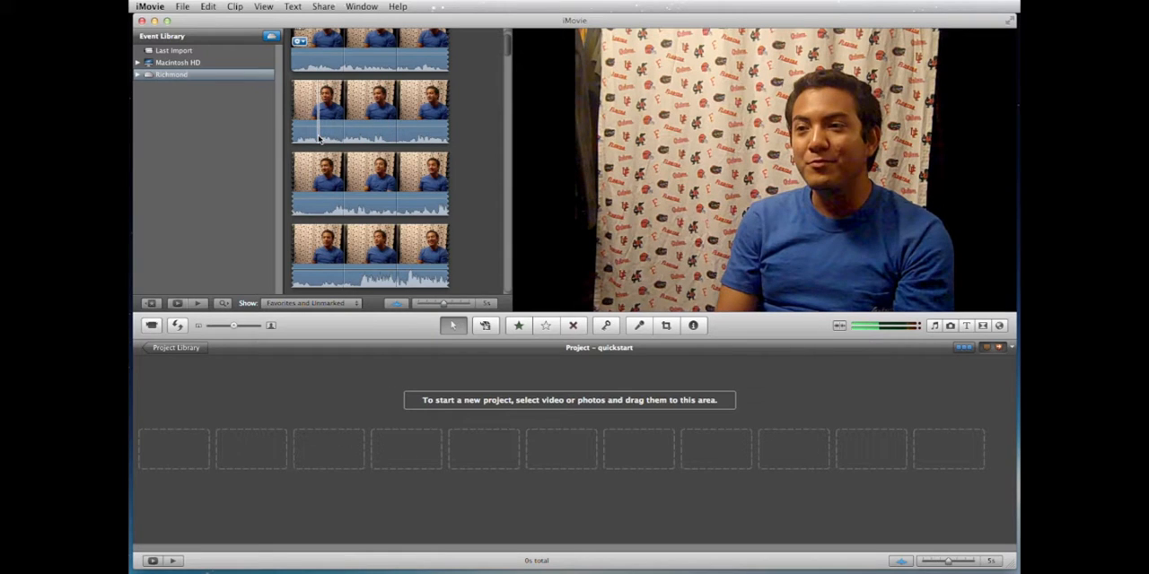
Step: Play several passages near the start of the first interview clip to find a usable part
key(space)
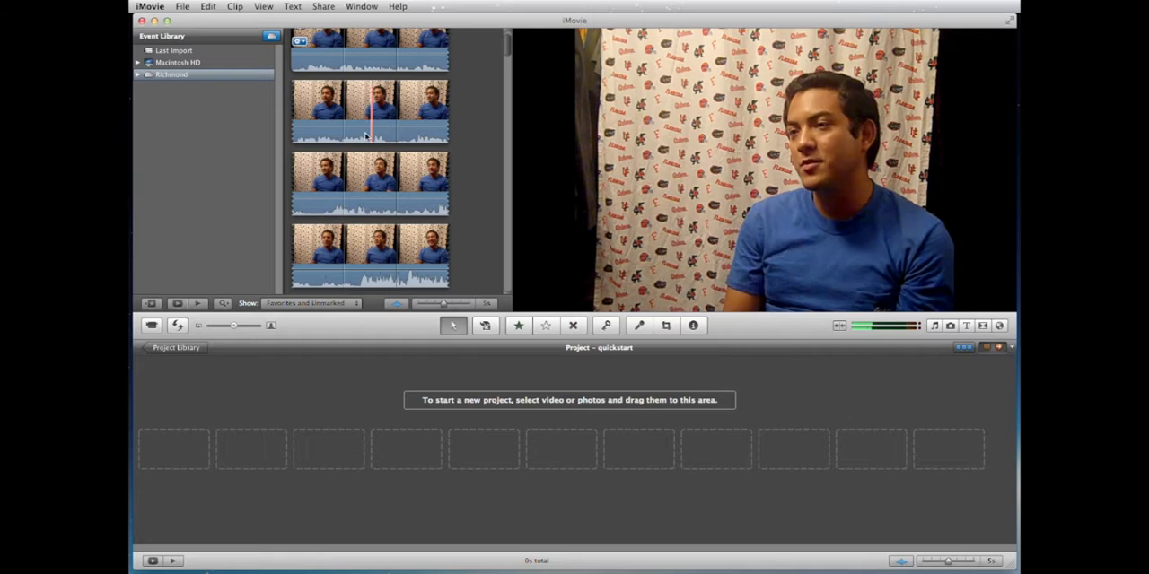
key(space)
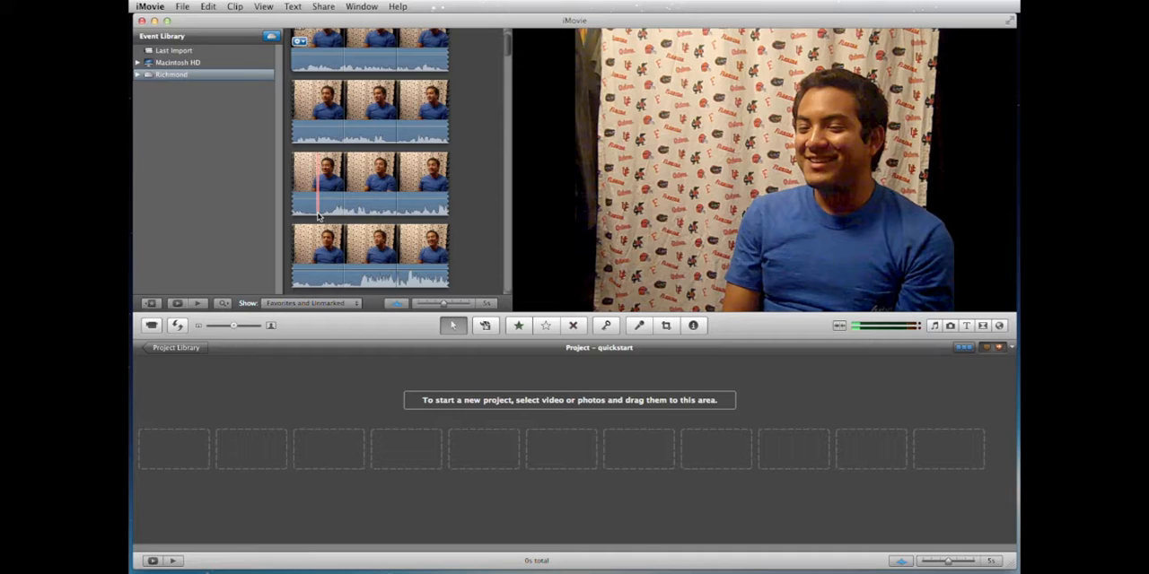
key(space)
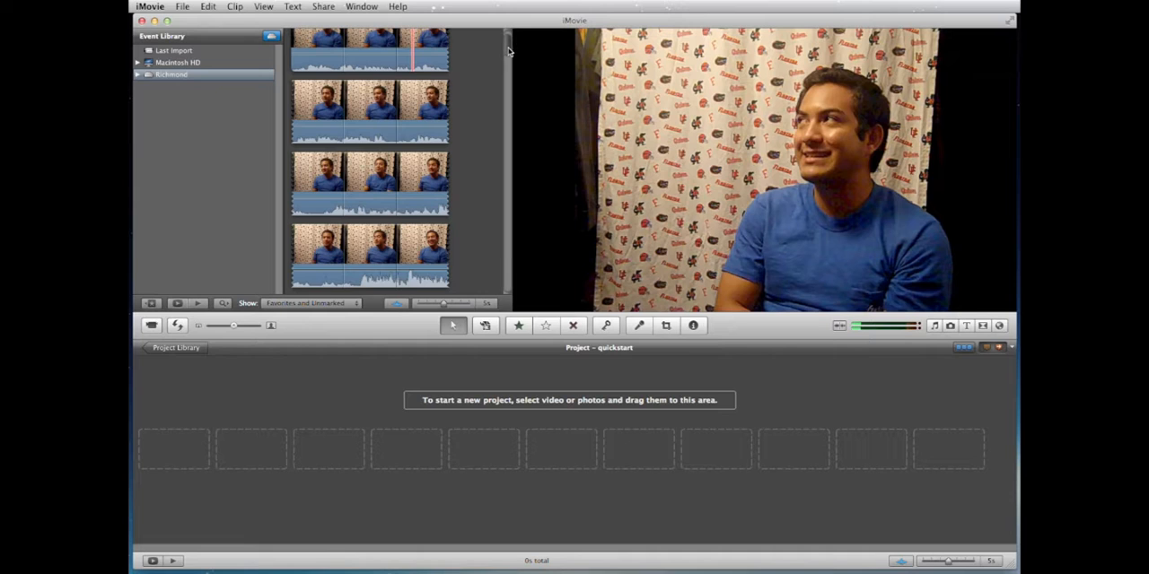
scroll(508, 45, up, 2)
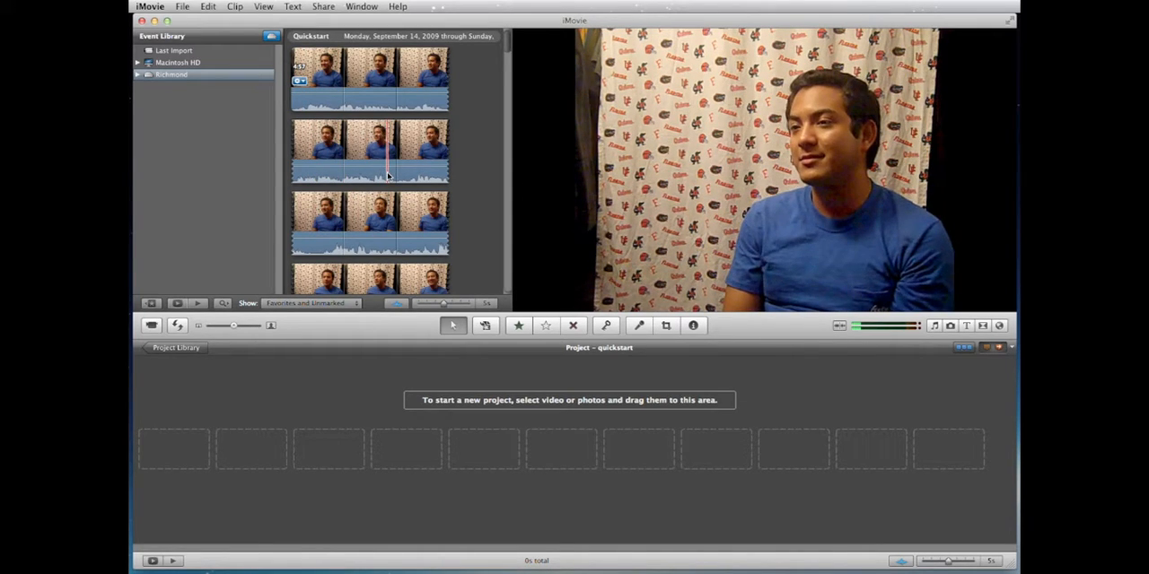
key(space)
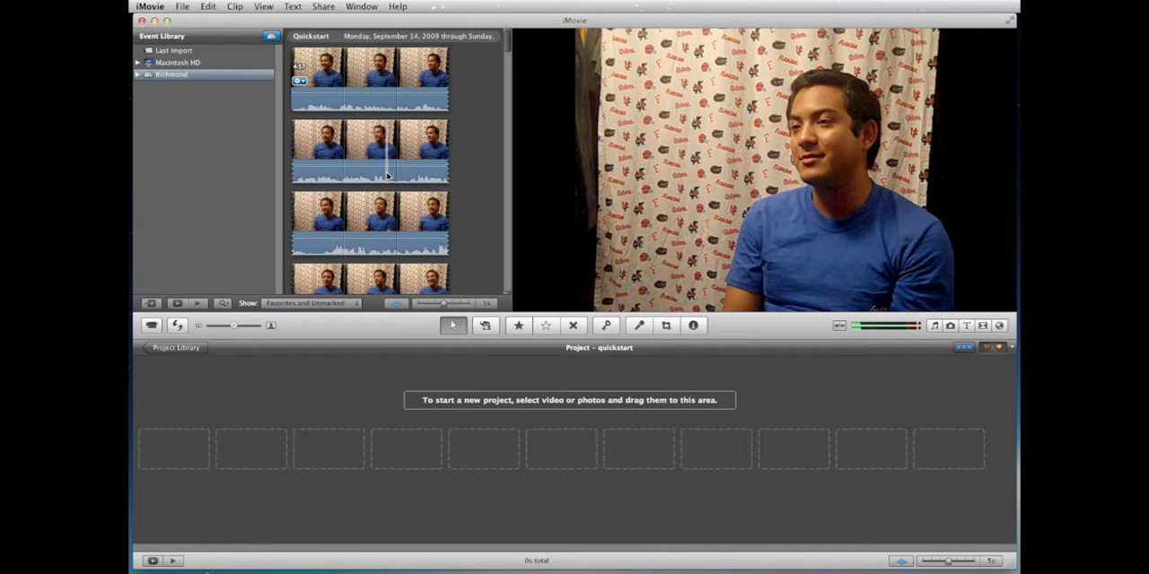
Step: Select a range of about 7.1 s in the second row of the interview clip, with Audio Skimming turned off
click(326, 154)
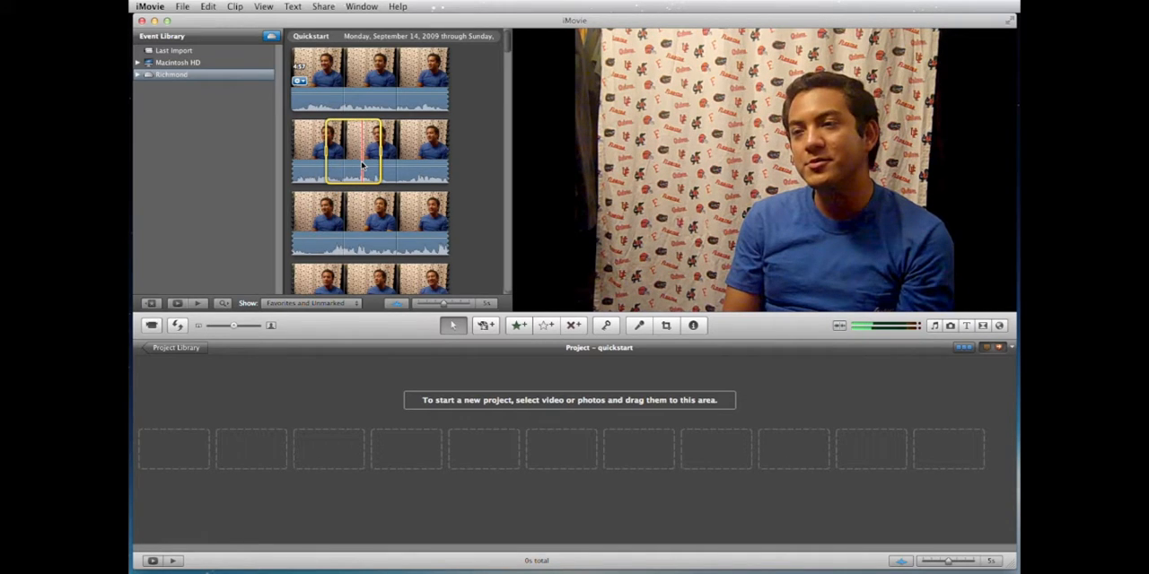
key(super+k)
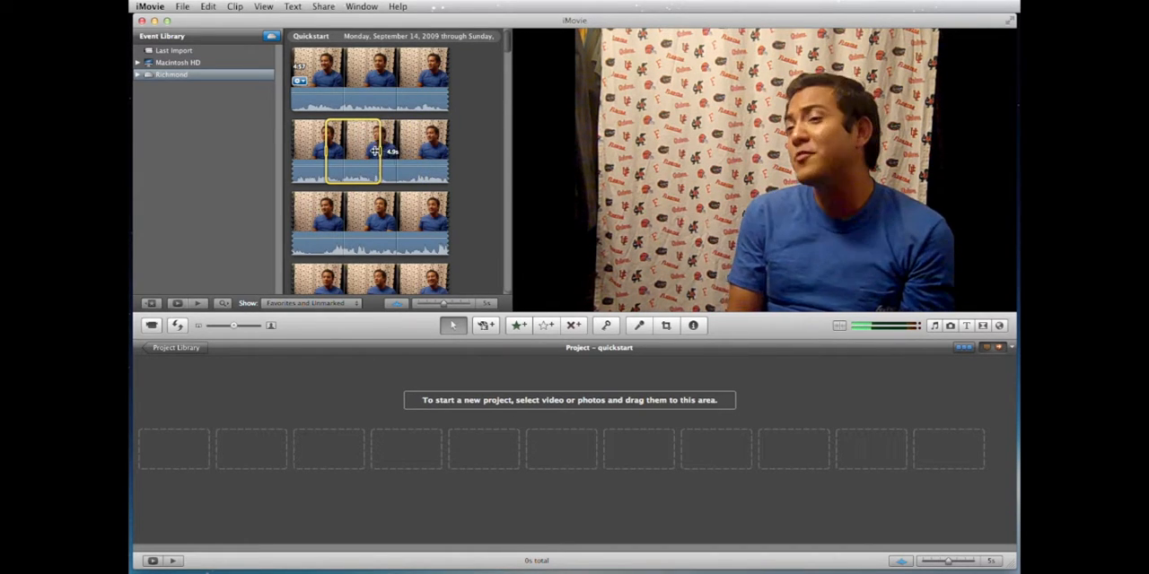
drag(378, 151, 403, 151)
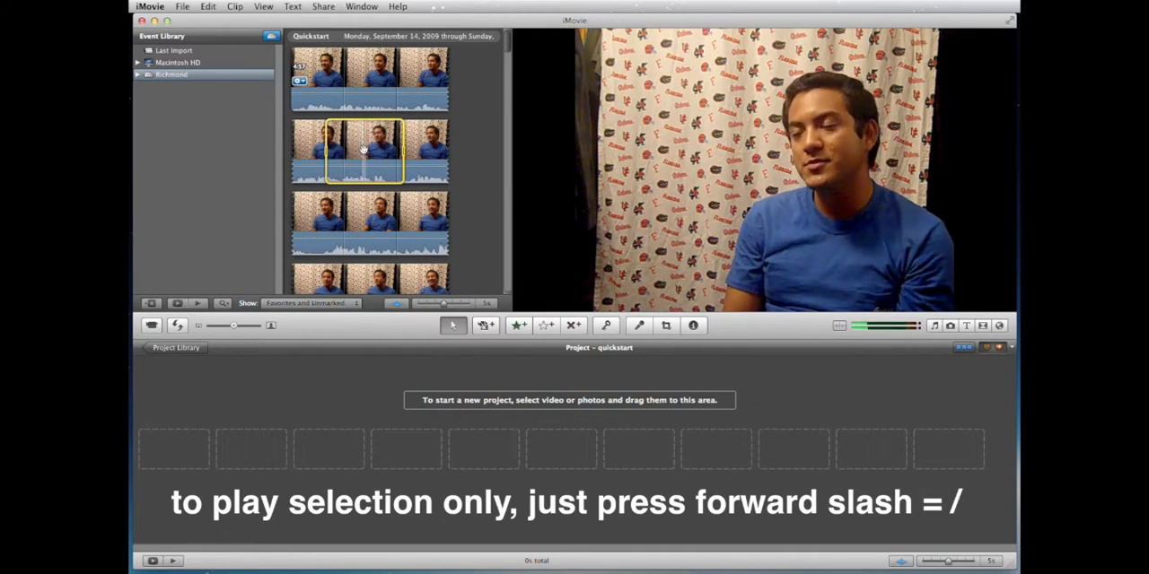
mouse_move(328, 152)
mouse_down()
mouse_move(302, 153)
mouse_move(316, 154)
mouse_up()
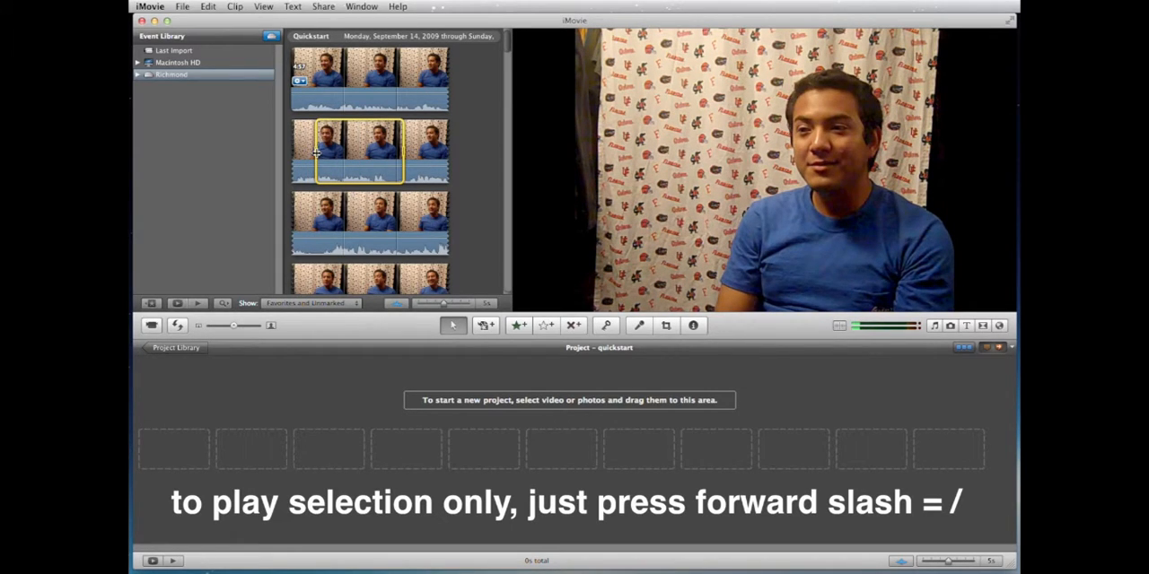
drag(403, 151, 392, 150)
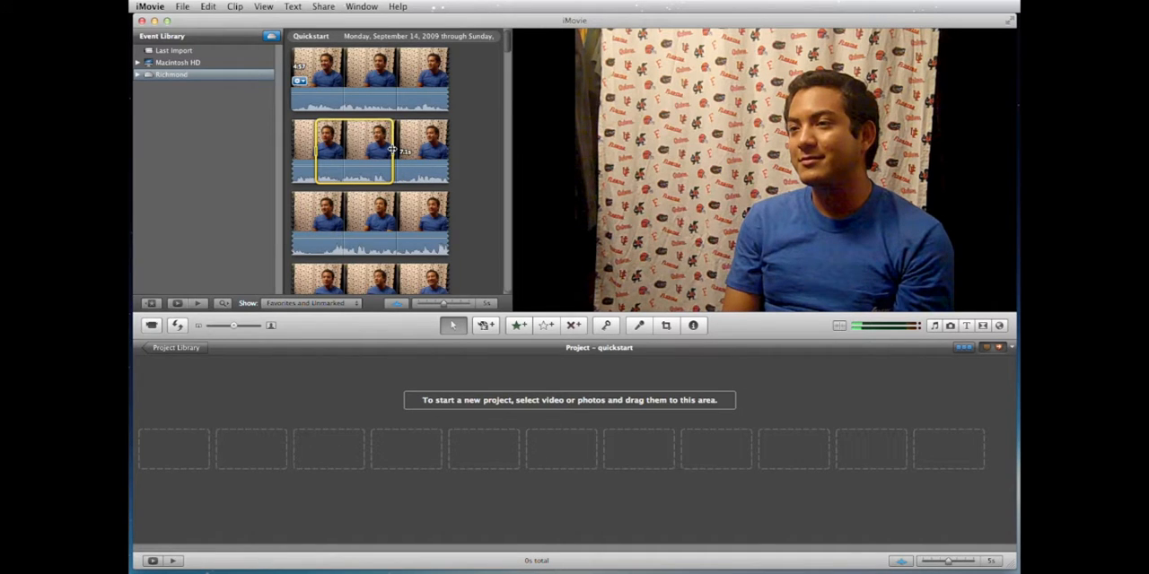
drag(392, 150, 392, 150)
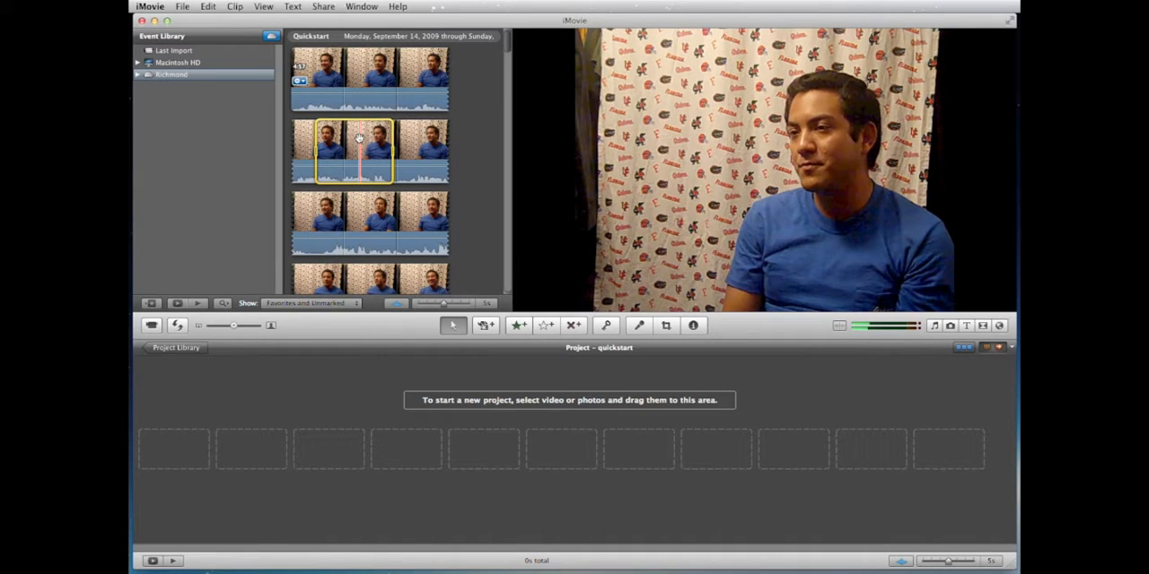
Step: Add the selected interview range to the quickstart project, undo the addition, and add the same range again
drag(358, 138, 213, 445)
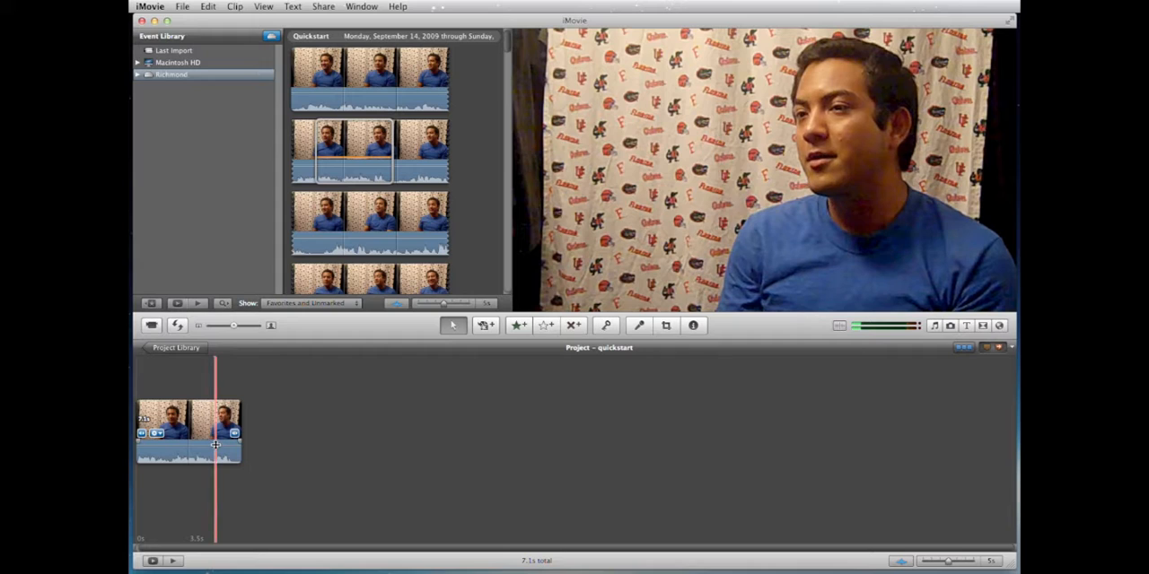
key(super+z)
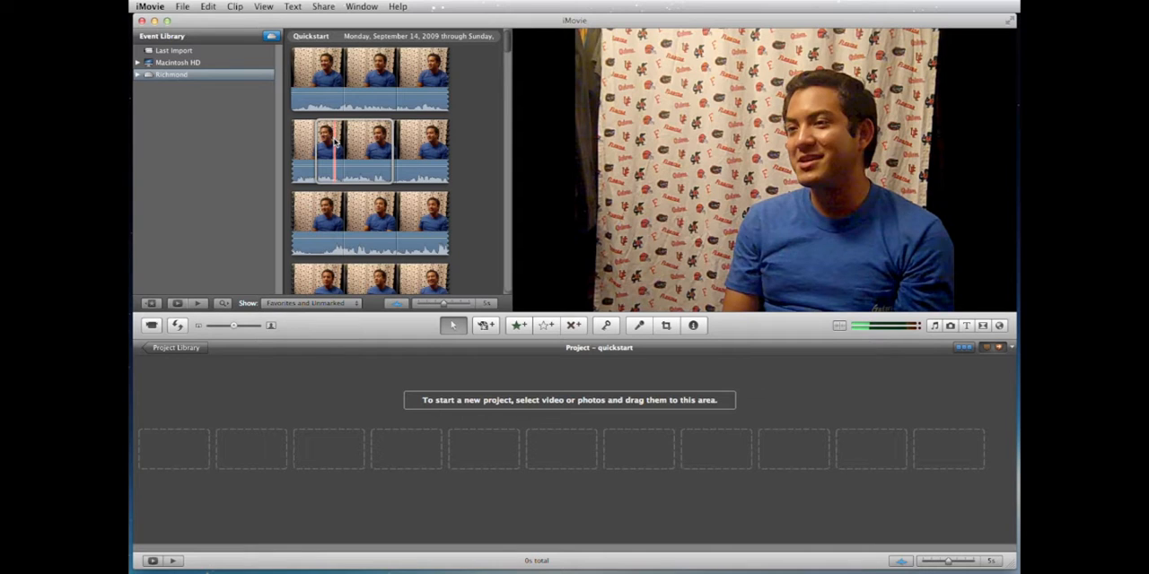
key(space)
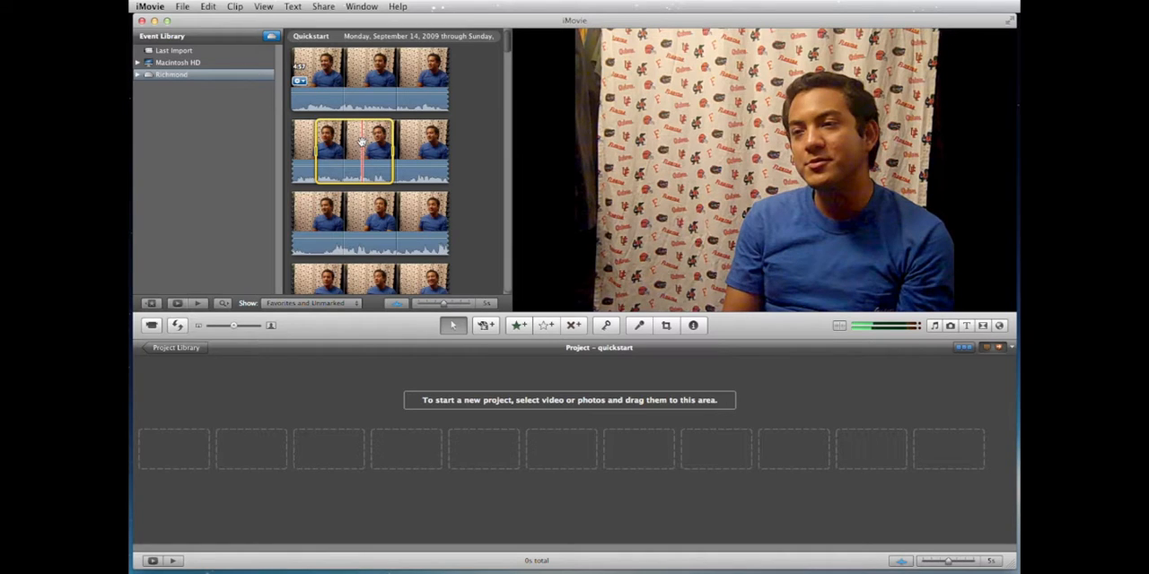
key(e)
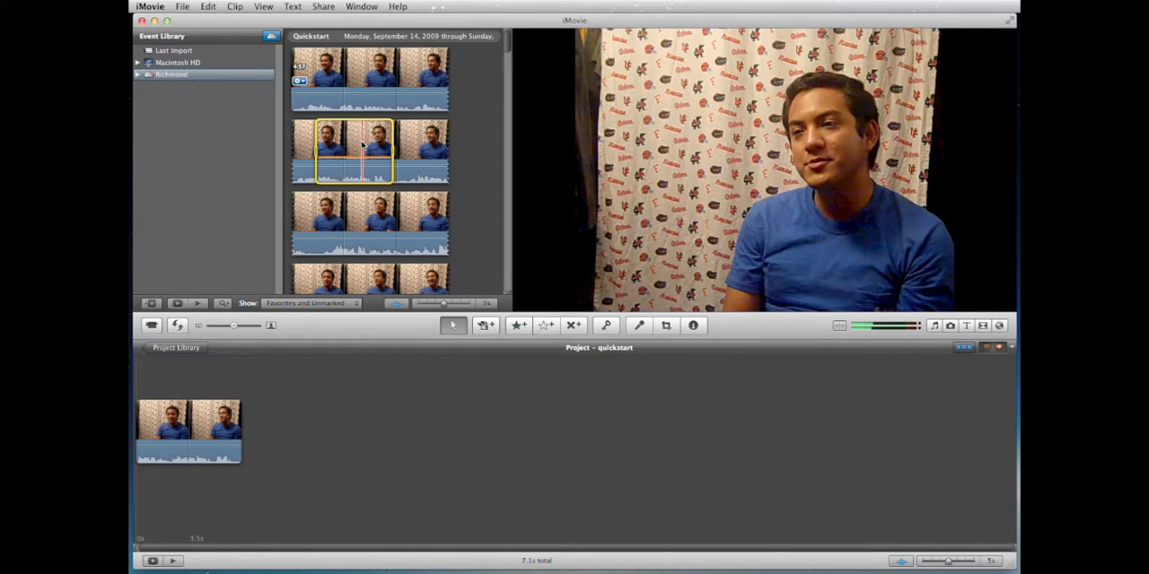
Step: Reselect the used range in the event clip, and delete the added interview clip from the quickstart project
click(466, 157)
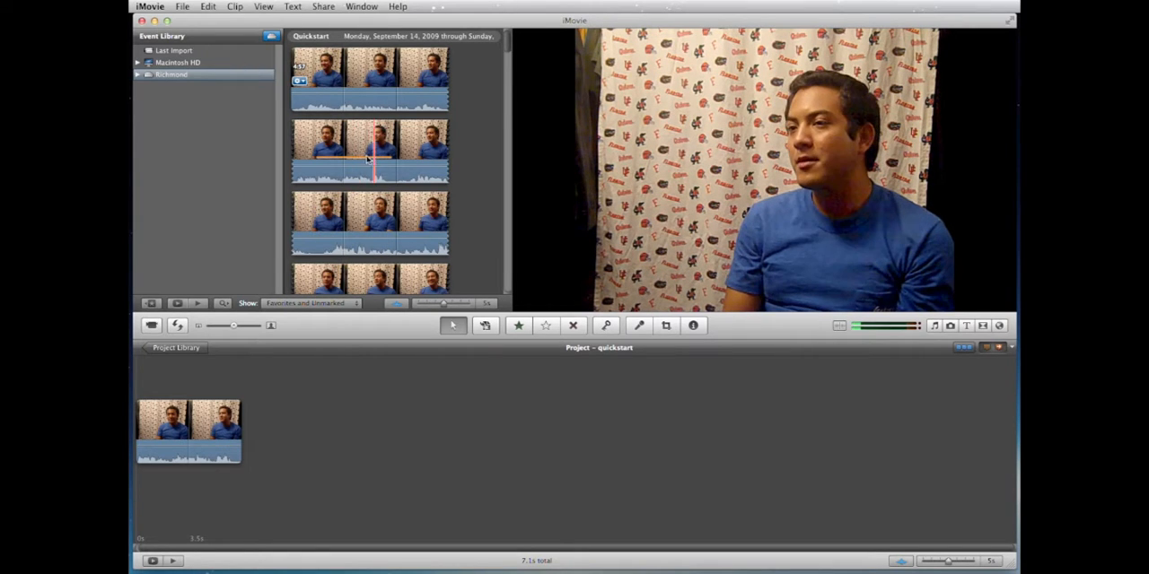
click(361, 158)
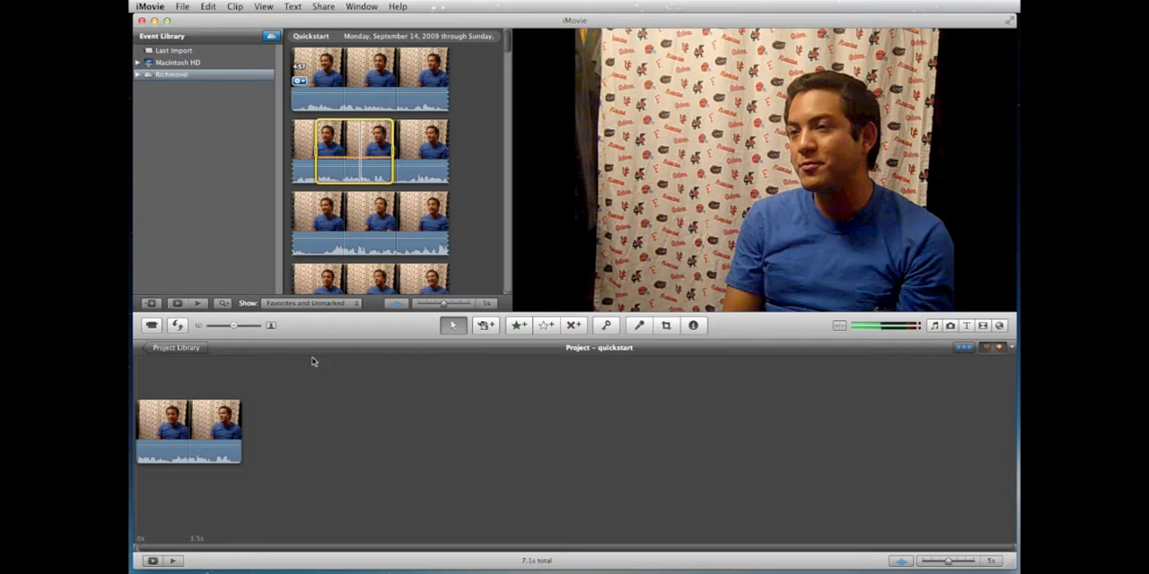
click(294, 382)
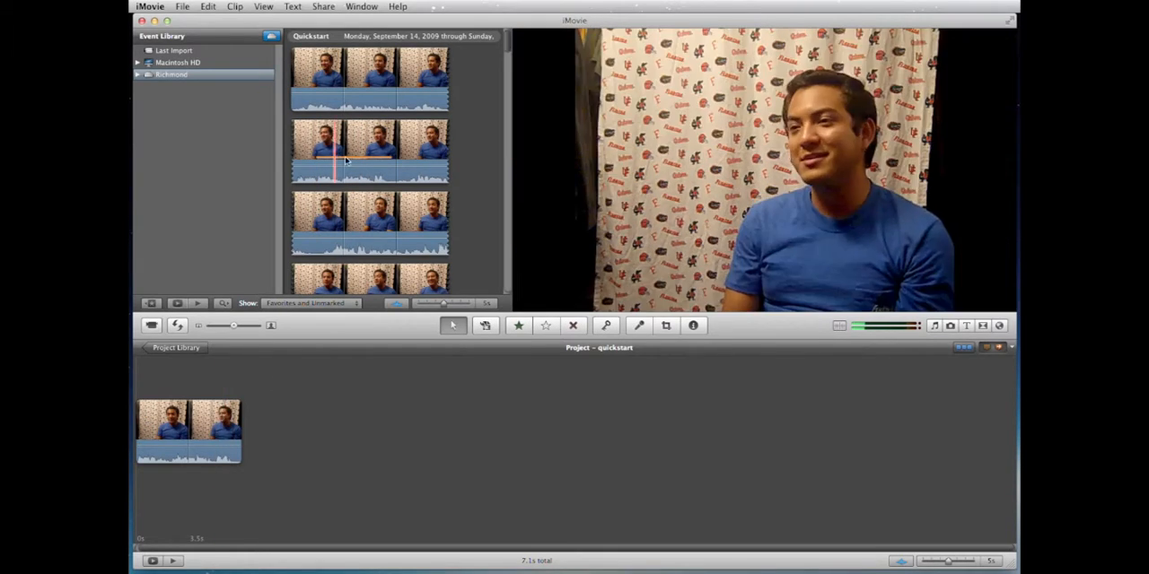
click(213, 417)
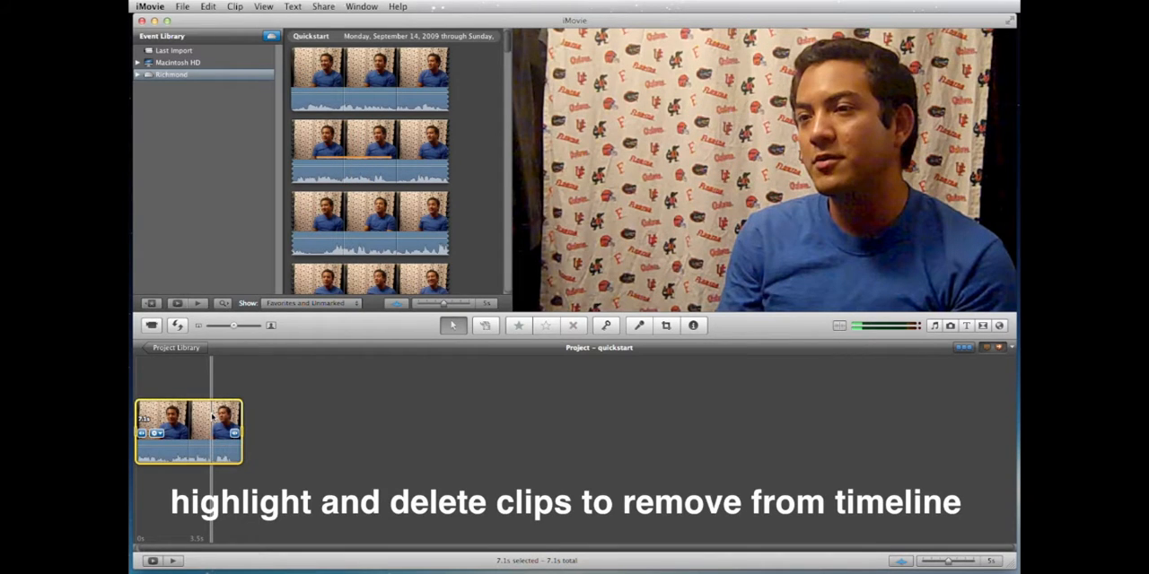
key(Delete)
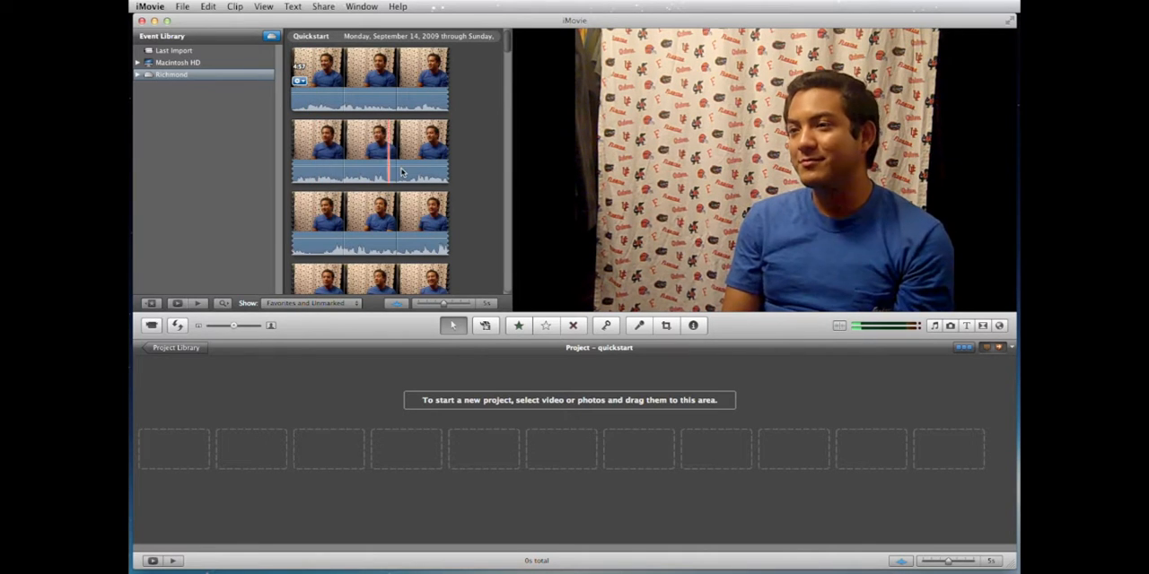
Step: Select a short passage farther into the first interview clip and shift its start point slightly earlier
scroll(402, 166, down, 5)
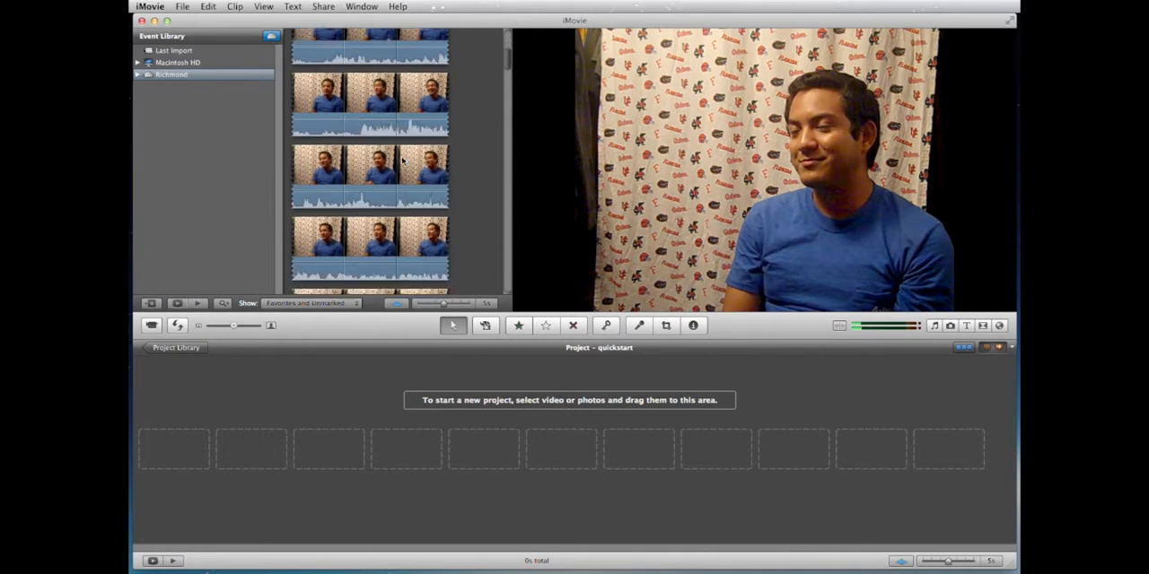
scroll(402, 160, down, 5)
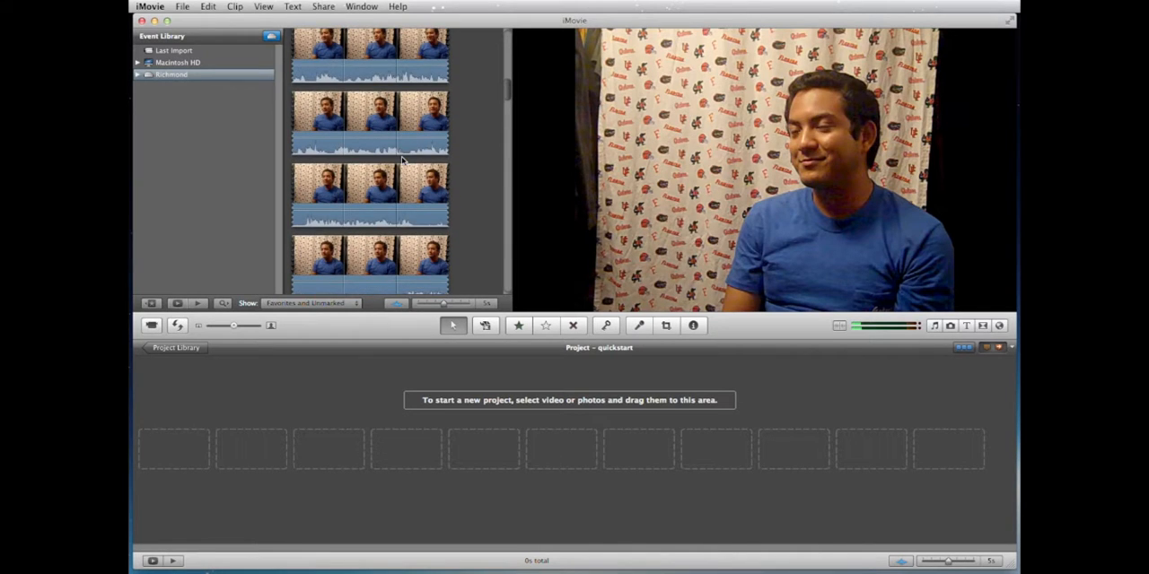
scroll(402, 160, down, 2)
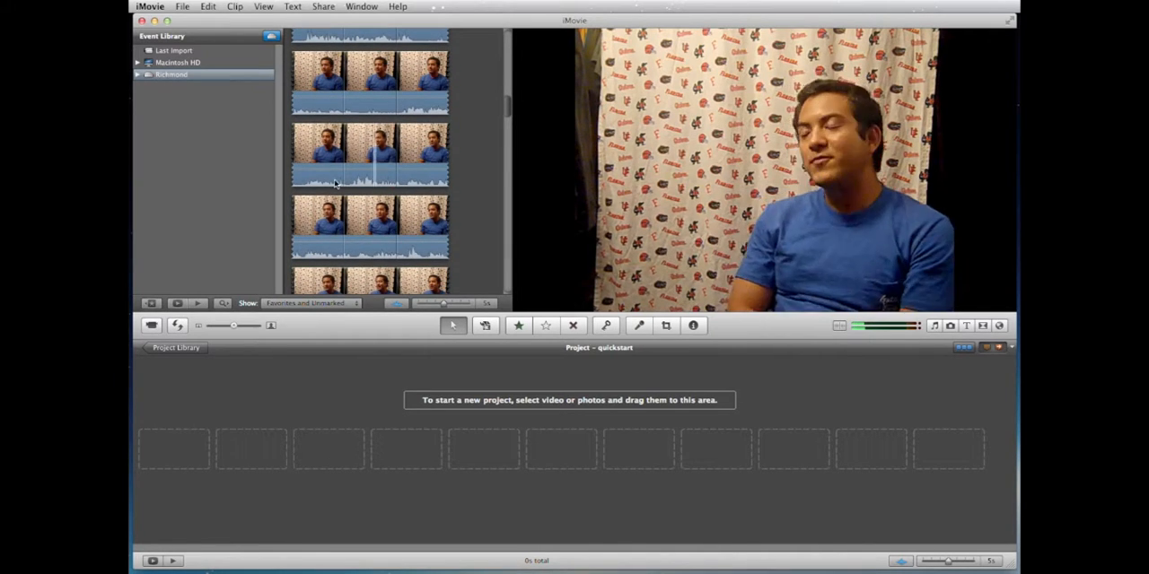
scroll(361, 183, down, 3)
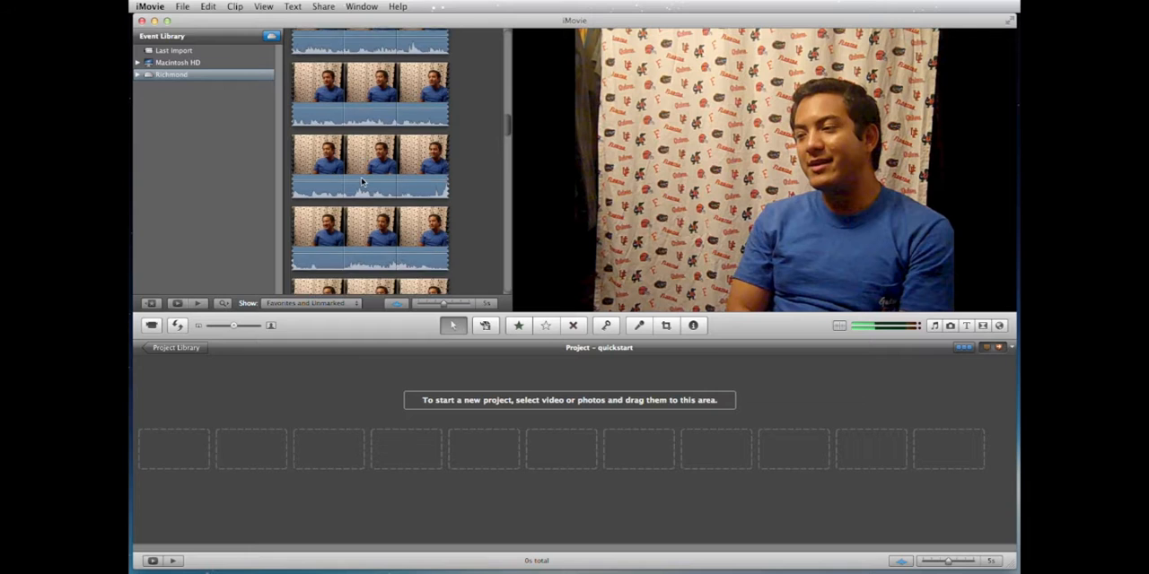
scroll(362, 181, down, 2)
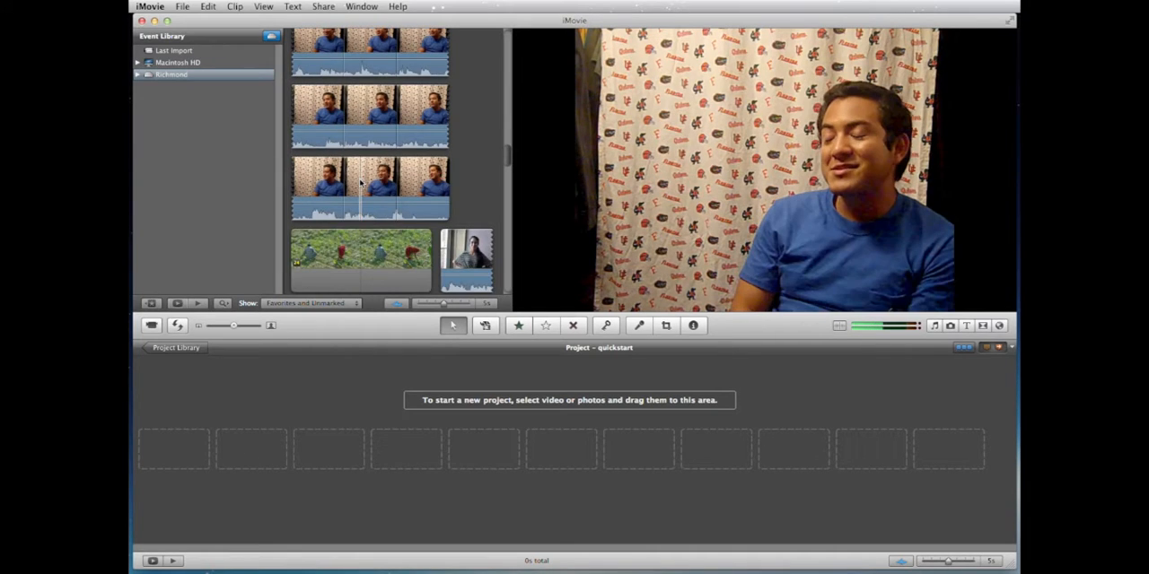
scroll(355, 176, up, 4)
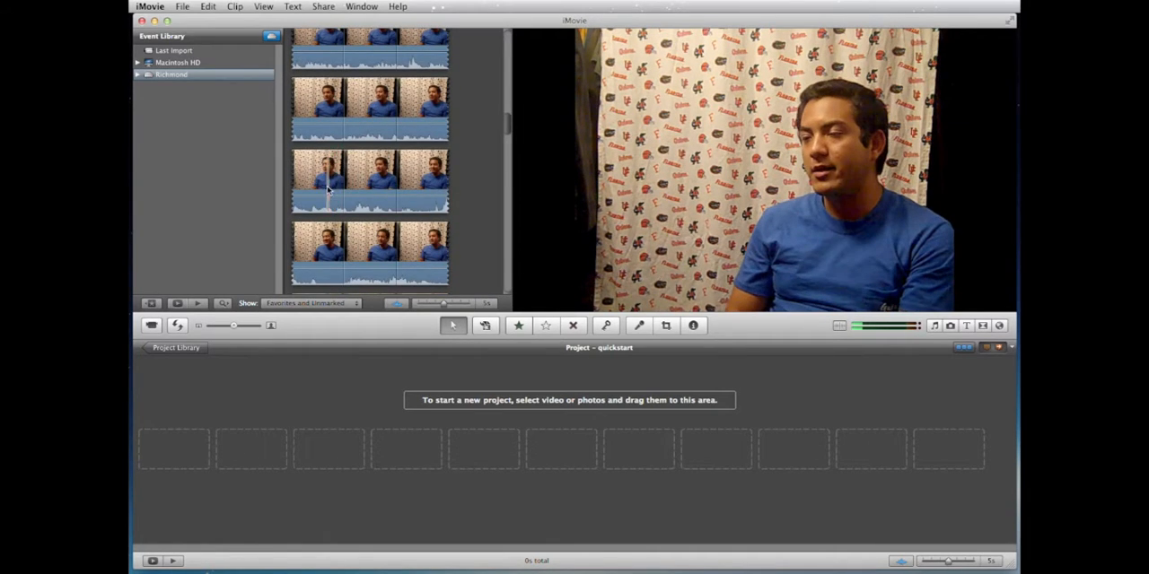
scroll(328, 176, up, 5)
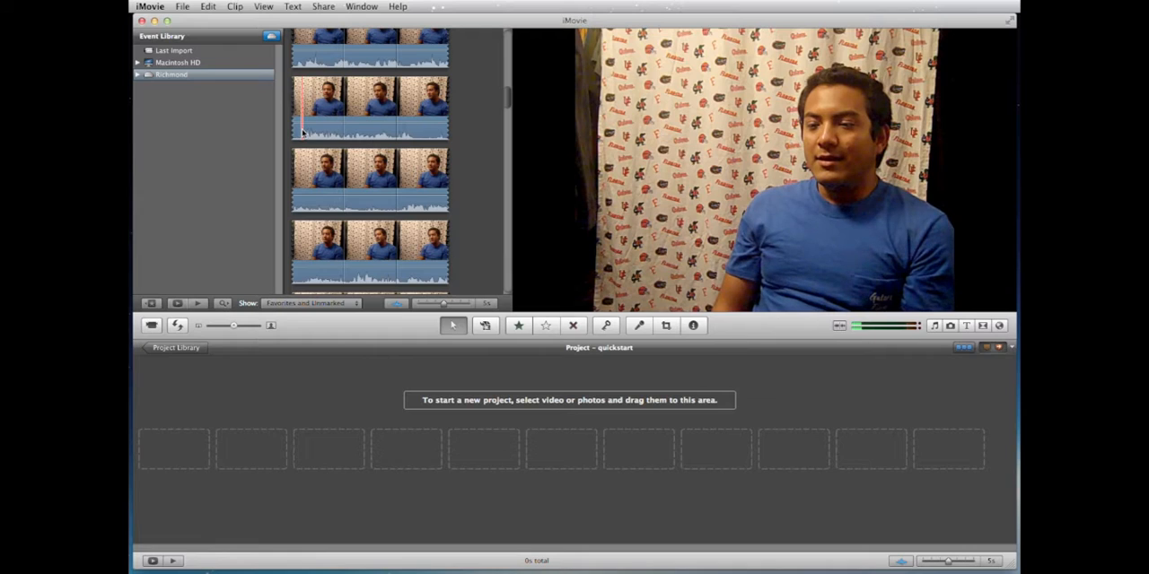
click(303, 131)
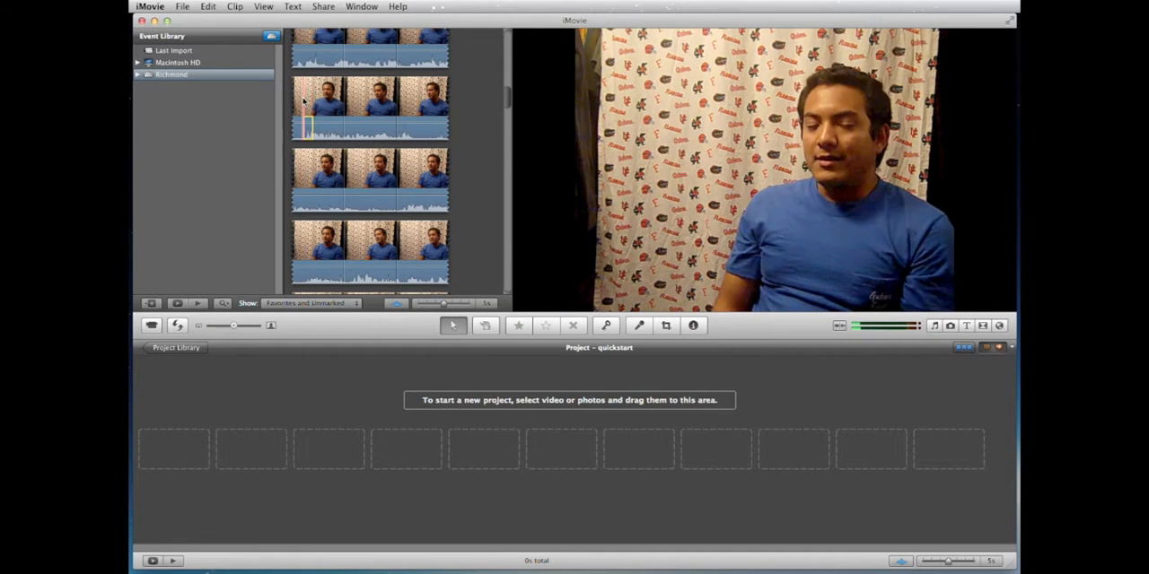
click(304, 102)
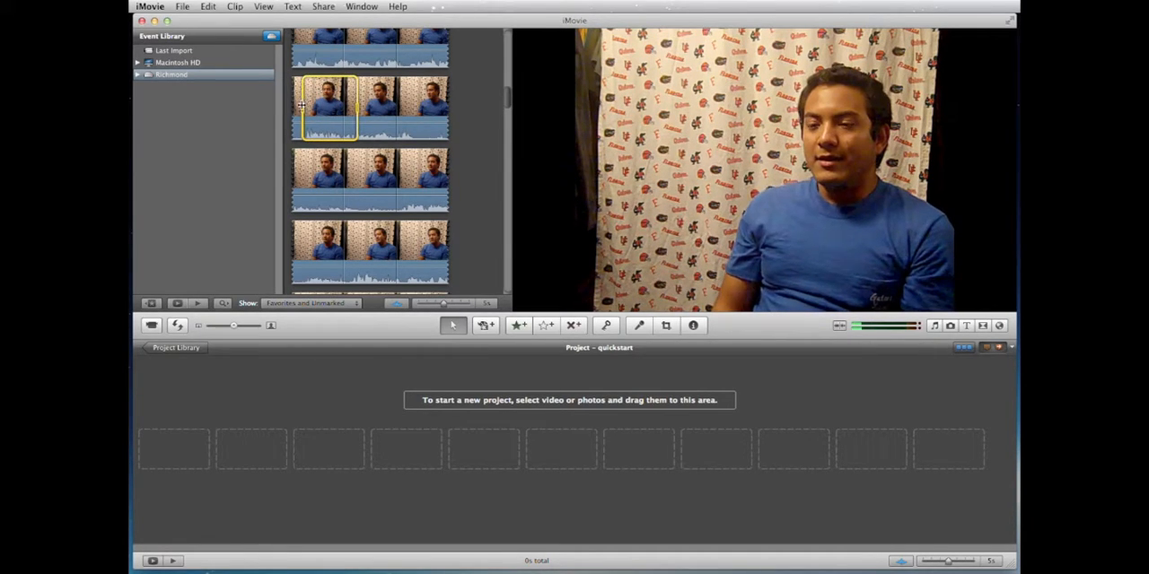
mouse_move(303, 108)
mouse_down()
mouse_move(314, 106)
mouse_move(303, 108)
mouse_up()
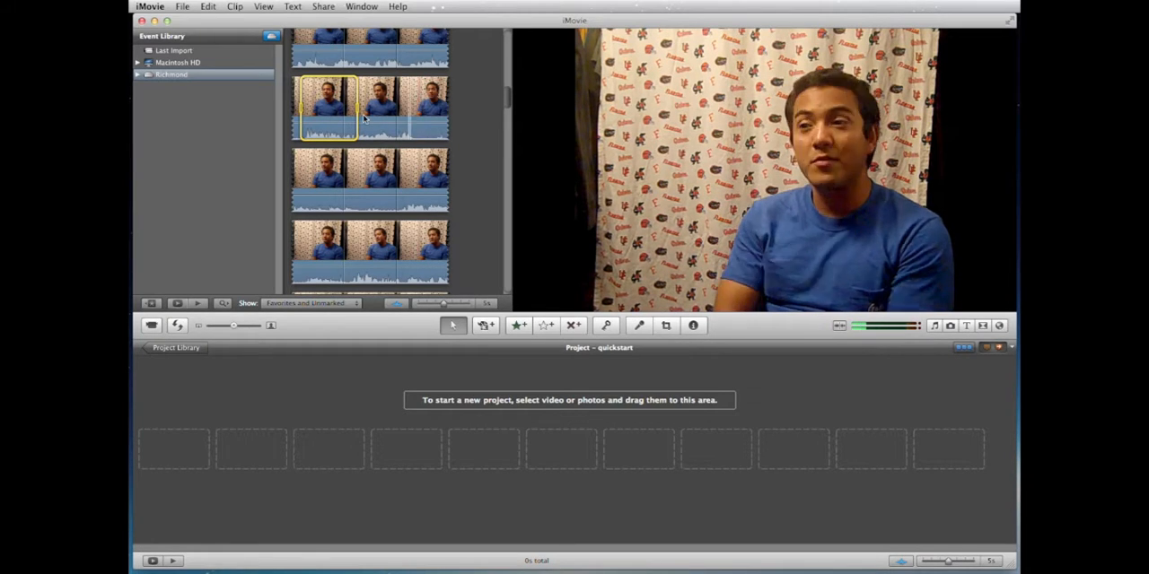
Step: Extend the selection's end into the second row below, making a range of about 39 s, and add it to the empty quickstart project
mouse_move(356, 108)
mouse_down()
mouse_move(415, 110)
mouse_move(359, 110)
mouse_up()
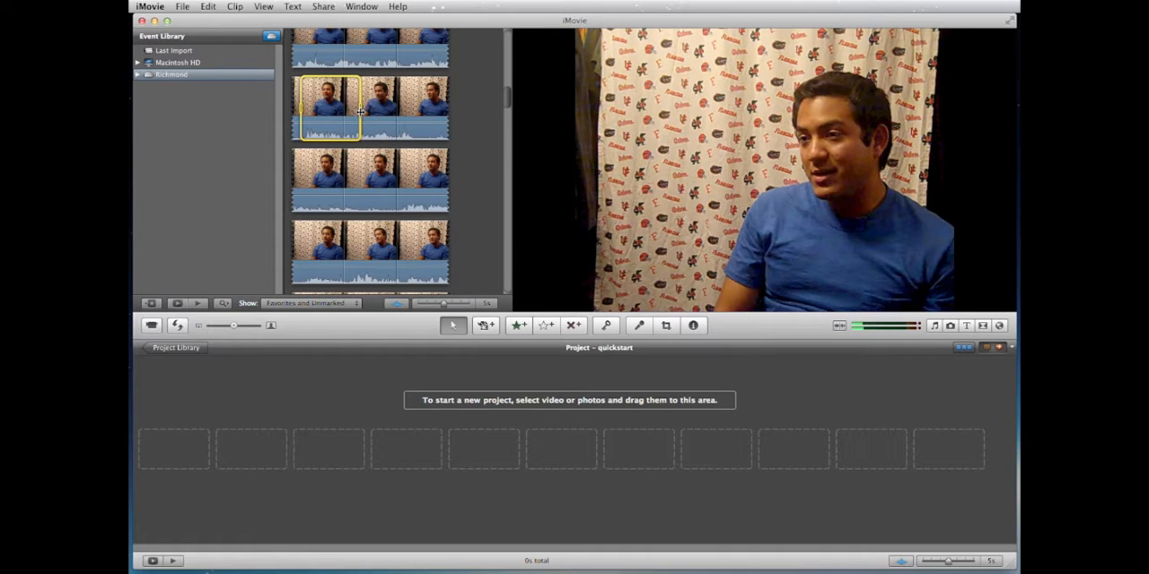
shift+click(424, 129)
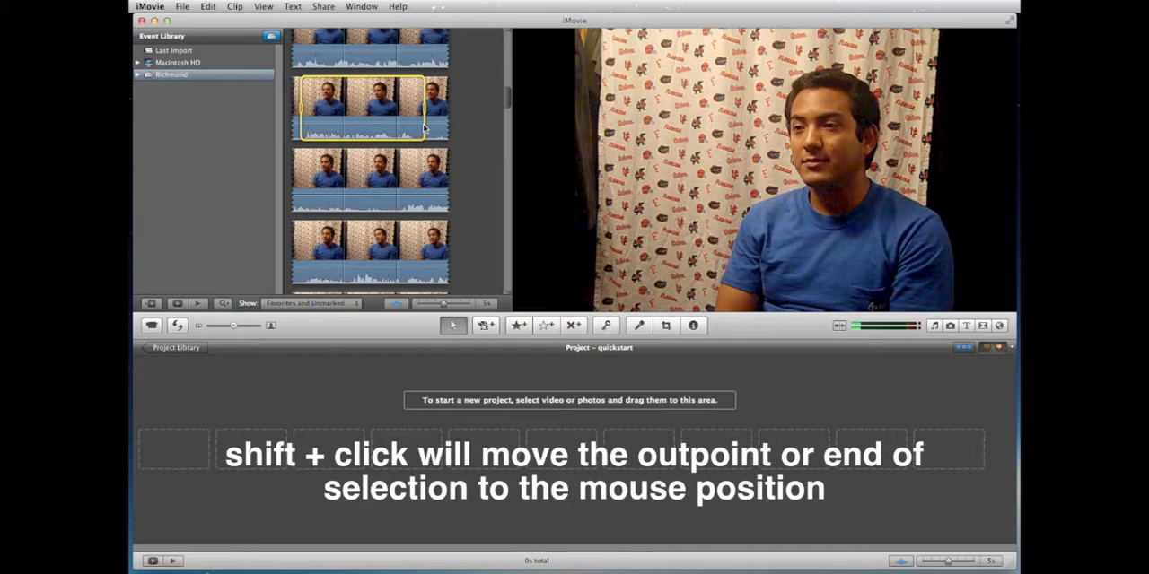
shift+click(405, 268)
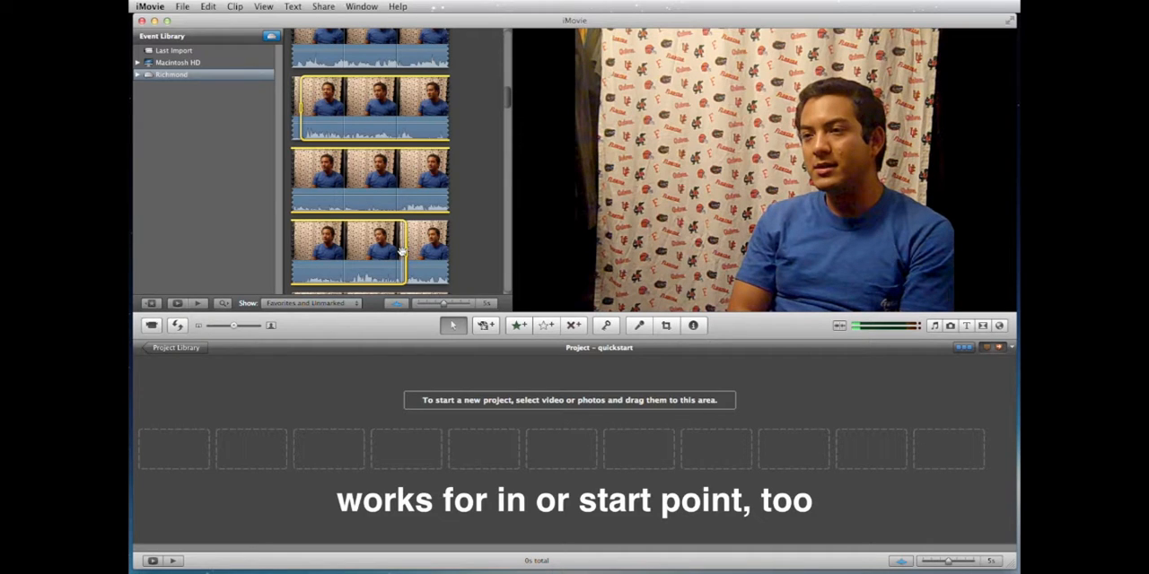
drag(401, 252, 167, 433)
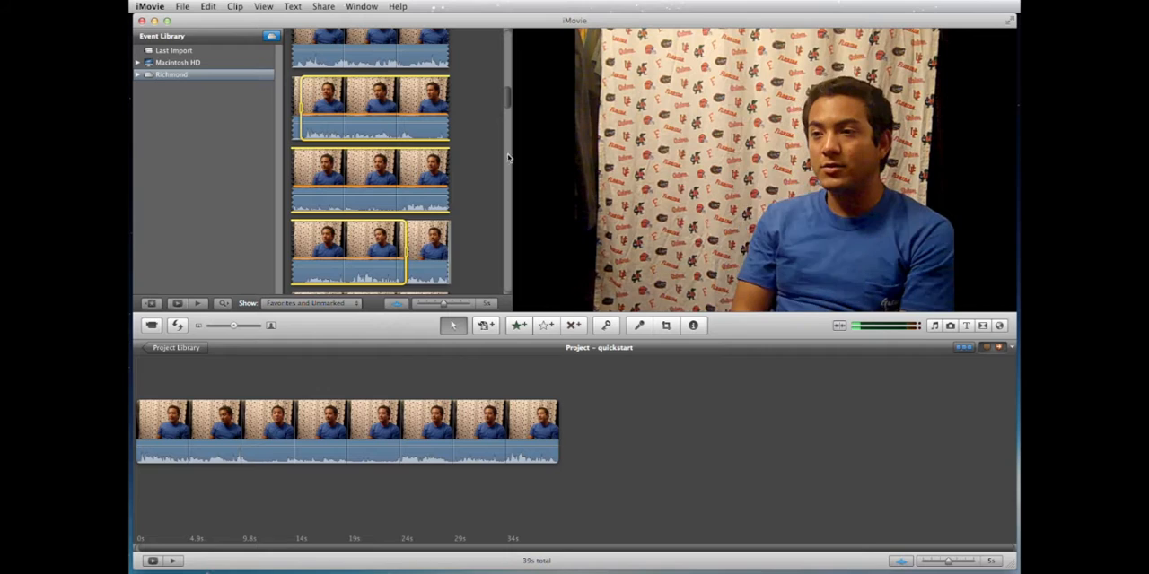
Step: Select a range of about 16 s across two rows near the end of the same interview clip and append it to the project
drag(508, 98, 508, 143)
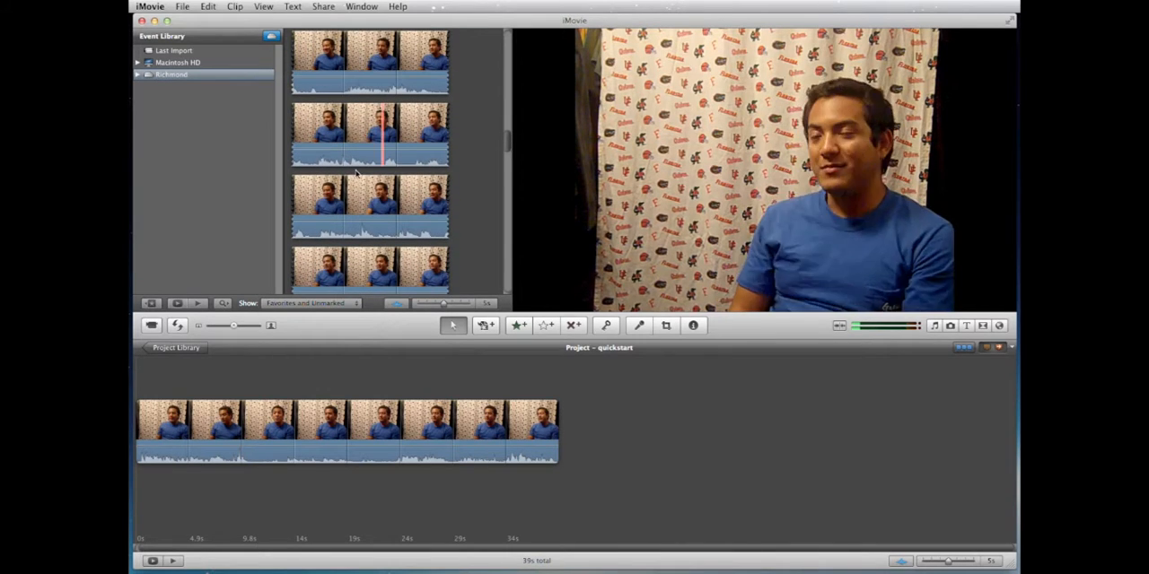
click(313, 227)
drag(314, 227, 404, 207)
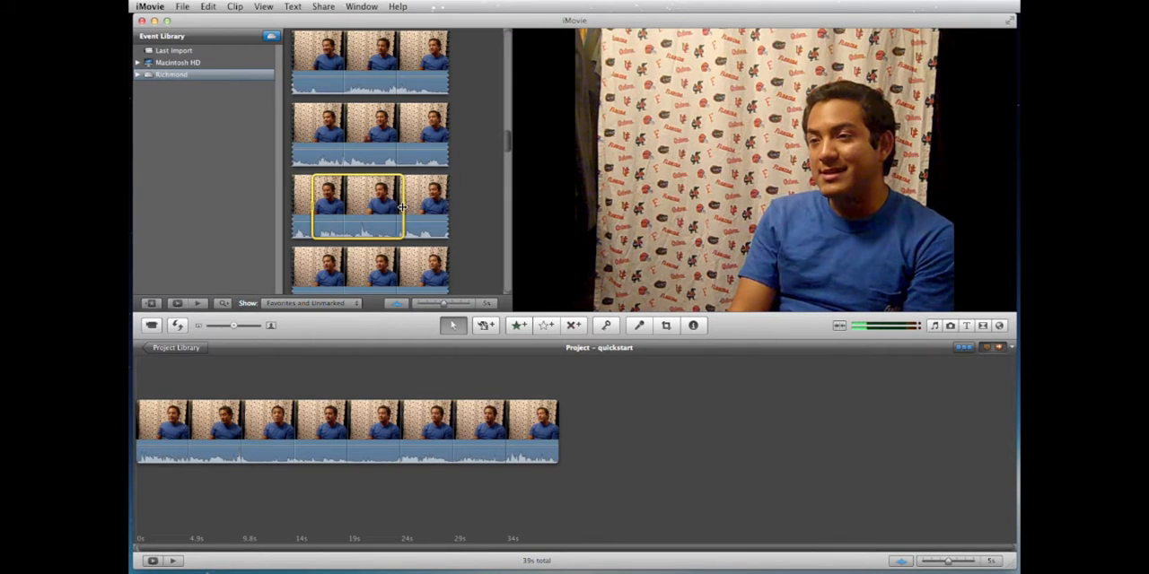
scroll(323, 242, down, 2)
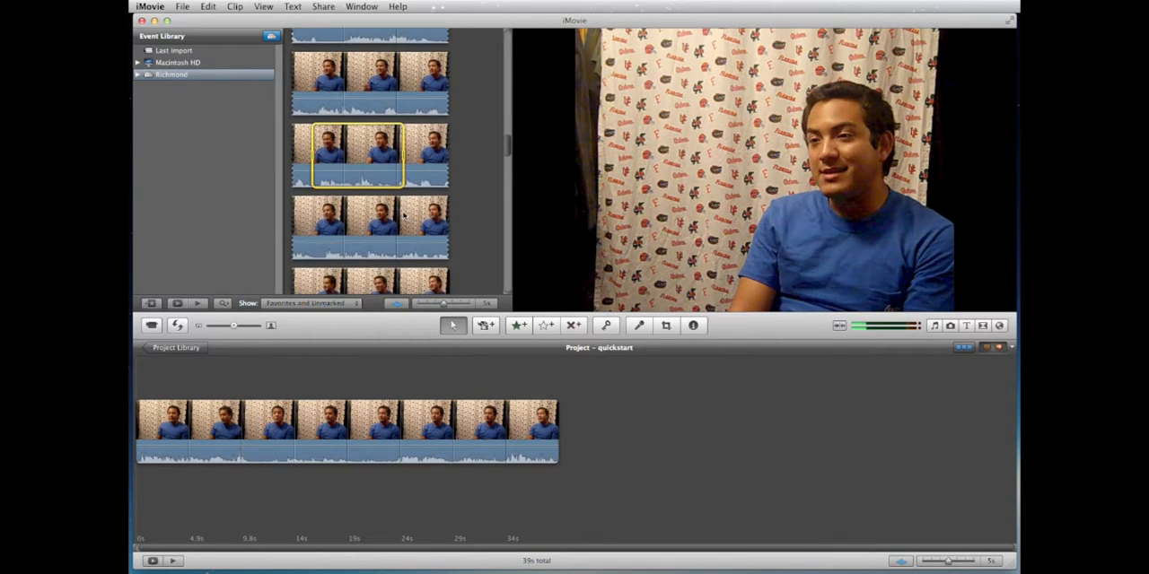
shift+click(321, 251)
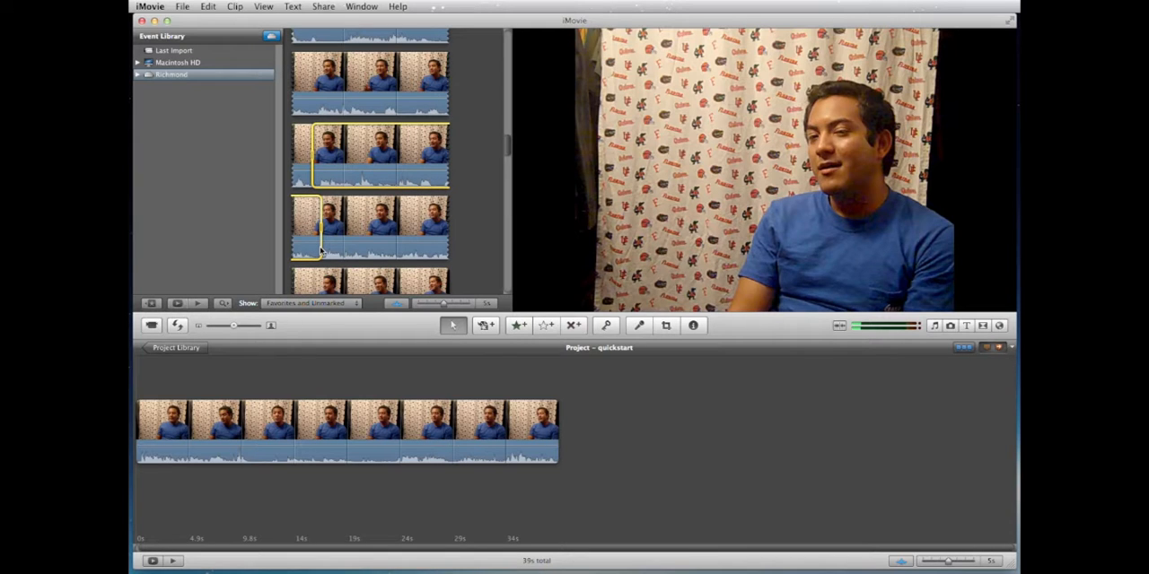
key(e)
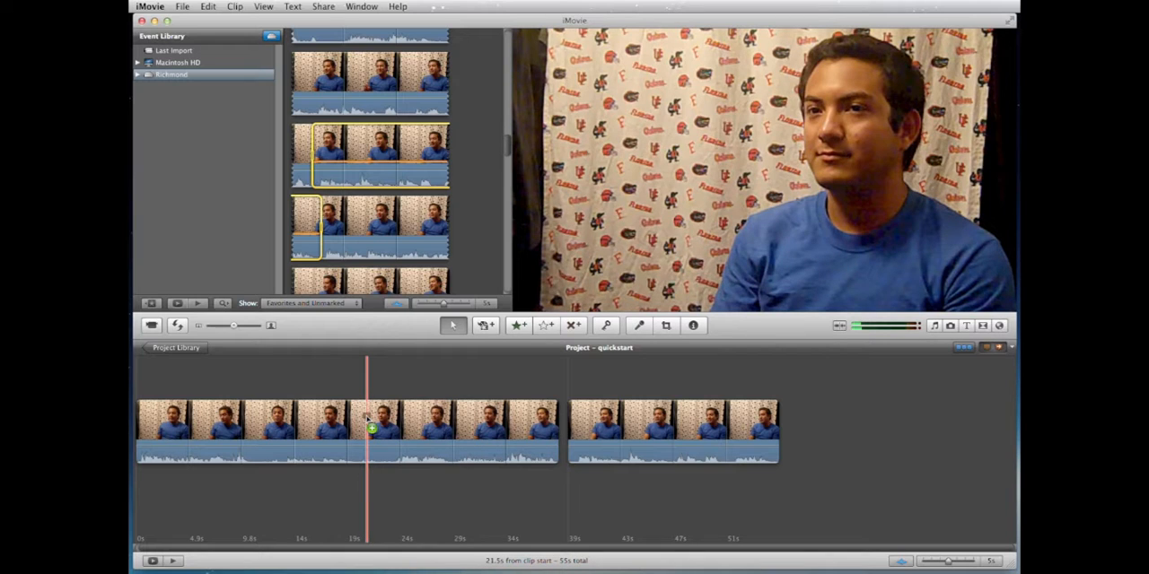
Step: Place a comment marker about 21.5 s into the first project clip and label it "goes to Gainesville"
drag(371, 429, 371, 429)
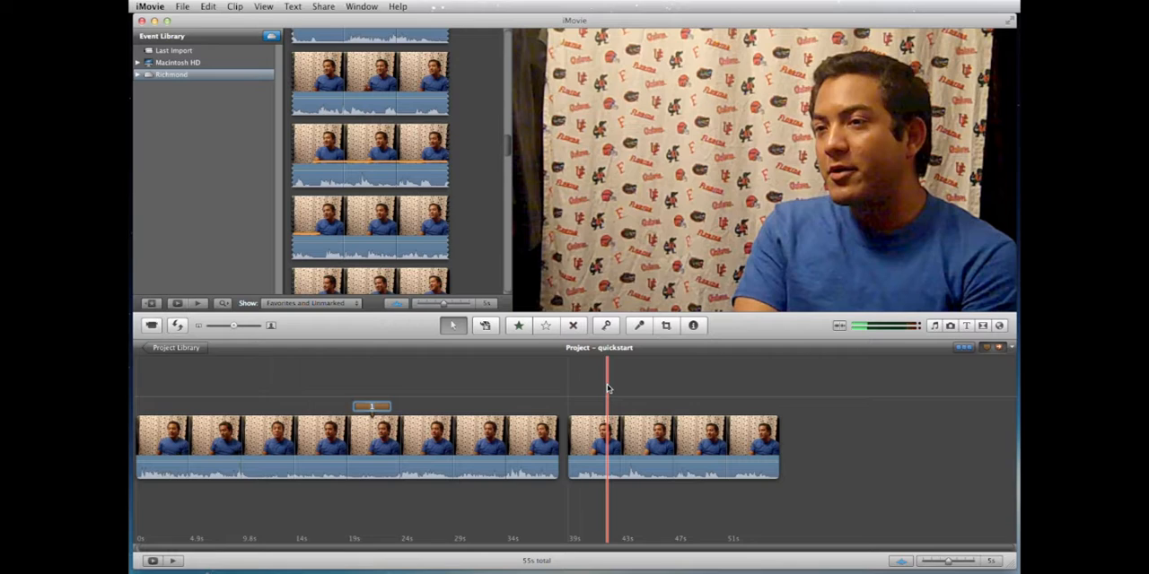
text(g)
text(oes to Ga)
text(inesville)
key(Return)
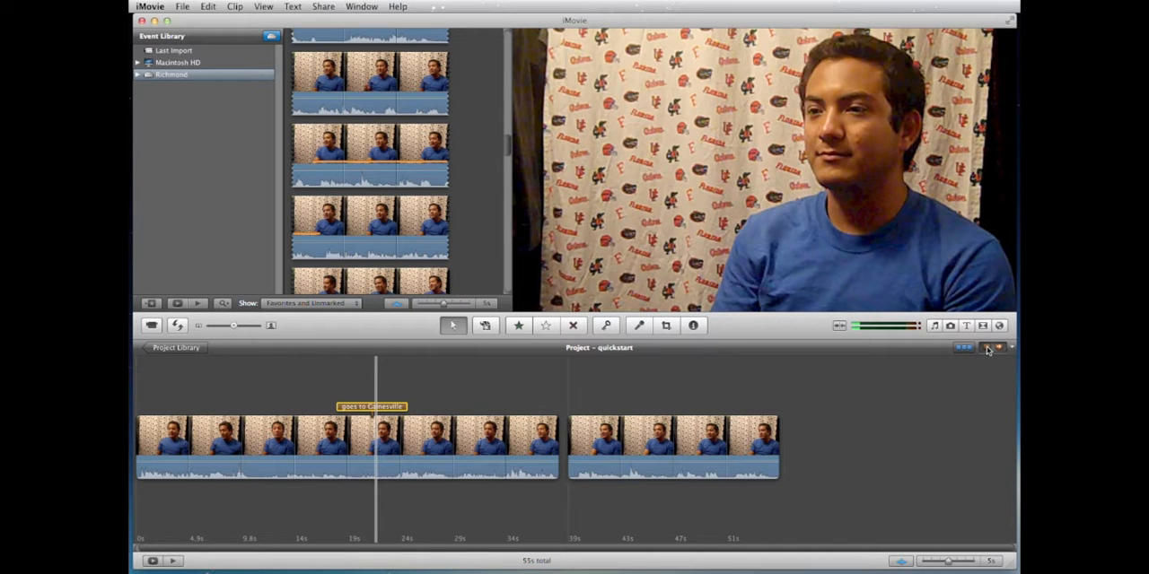
Step: Place a comment marker past the middle of the second project clip and label it "Came to America"
mouse_move(987, 350)
mouse_down()
mouse_move(707, 463)
mouse_move(696, 449)
mouse_up()
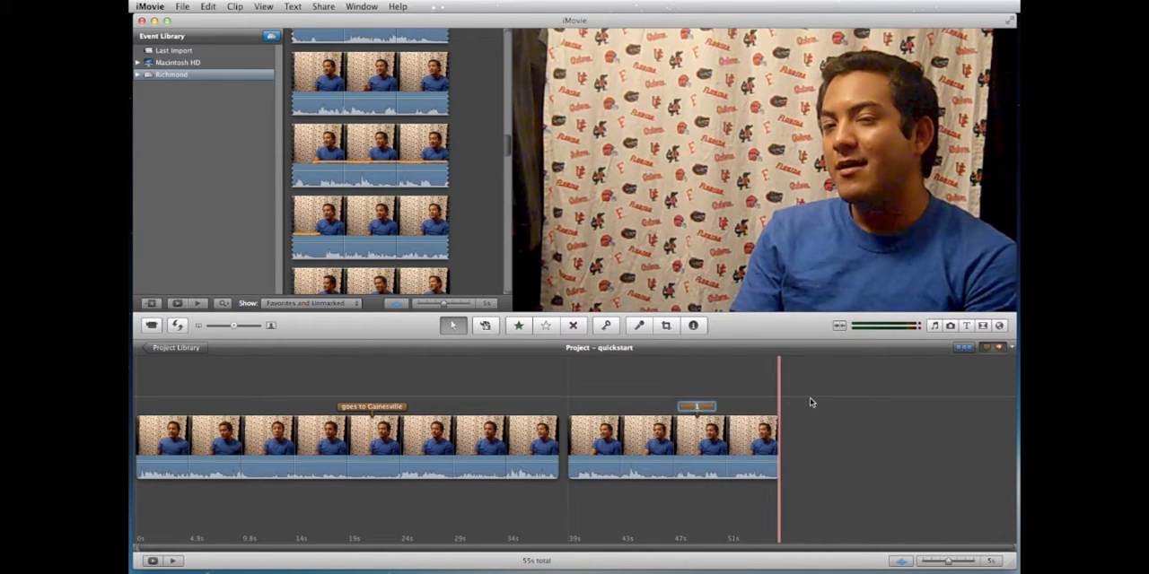
text(Came to)
text( America)
key(Return)
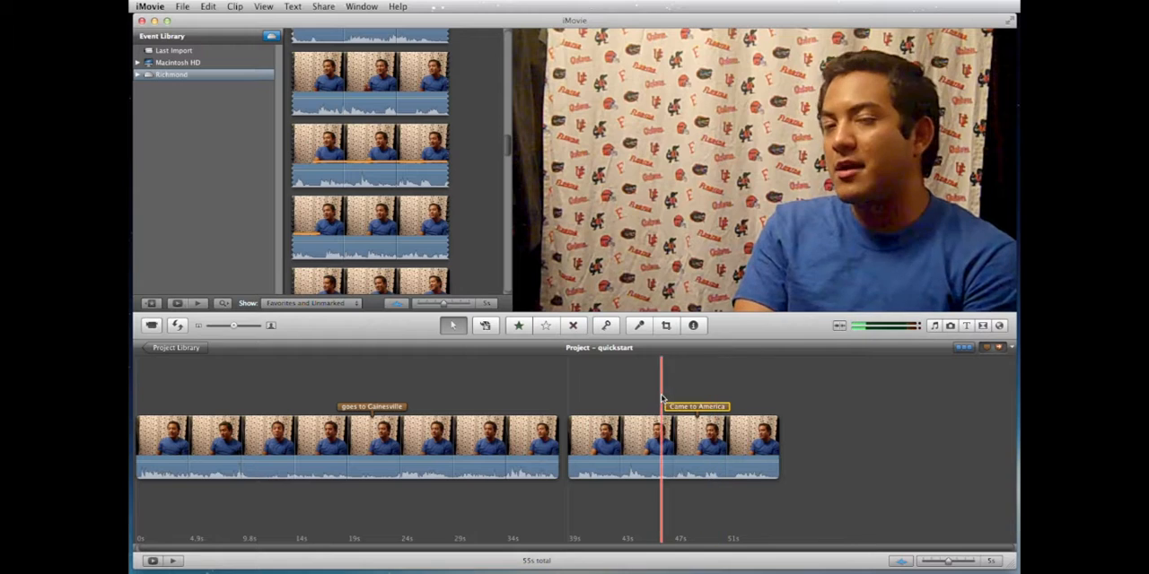
click(753, 401)
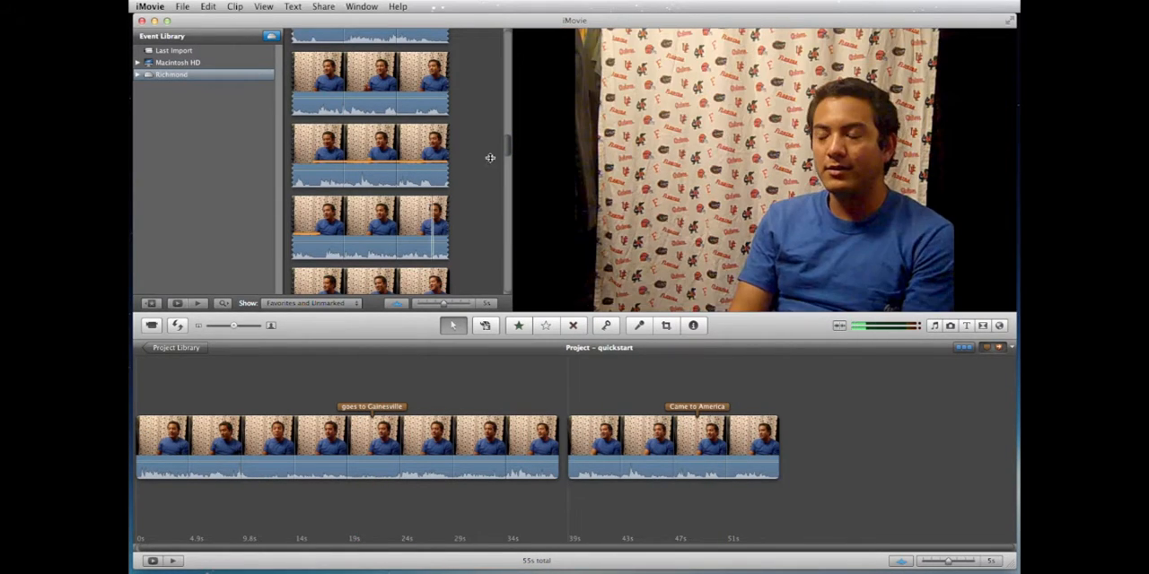
Step: Select a range of about 18.7 s across two rows of the striped-shirt woman's interview clip and append it to the project
drag(509, 152, 507, 197)
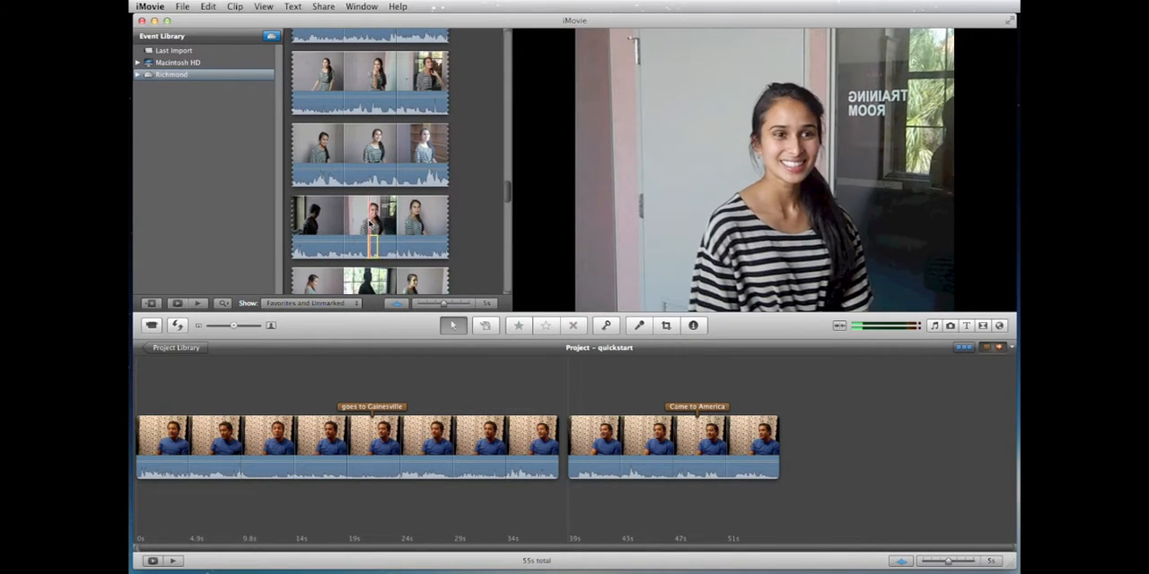
click(367, 222)
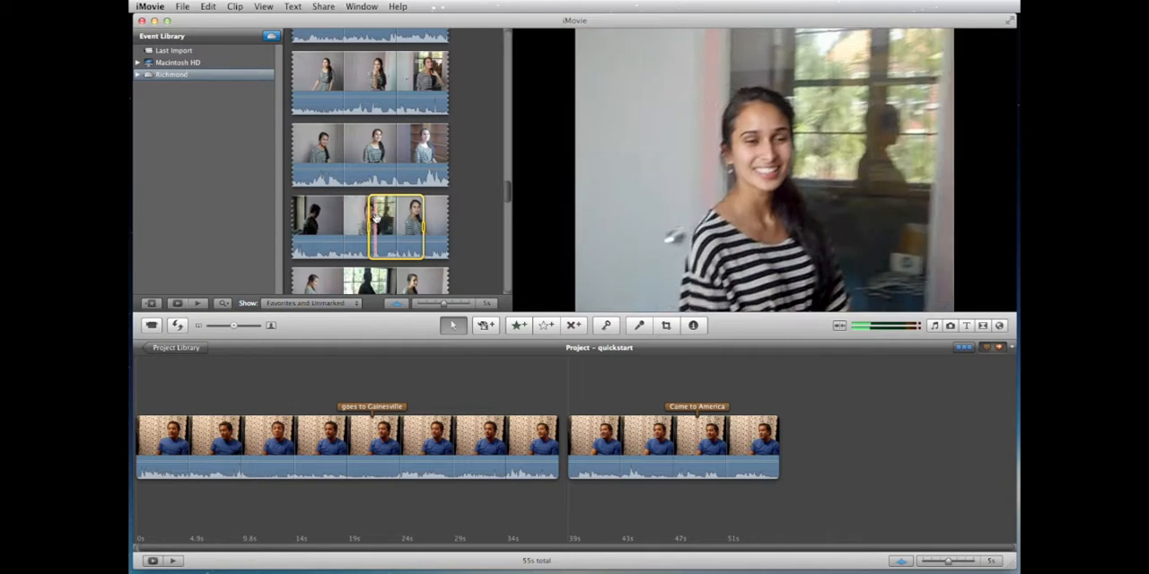
scroll(370, 221, down, 3)
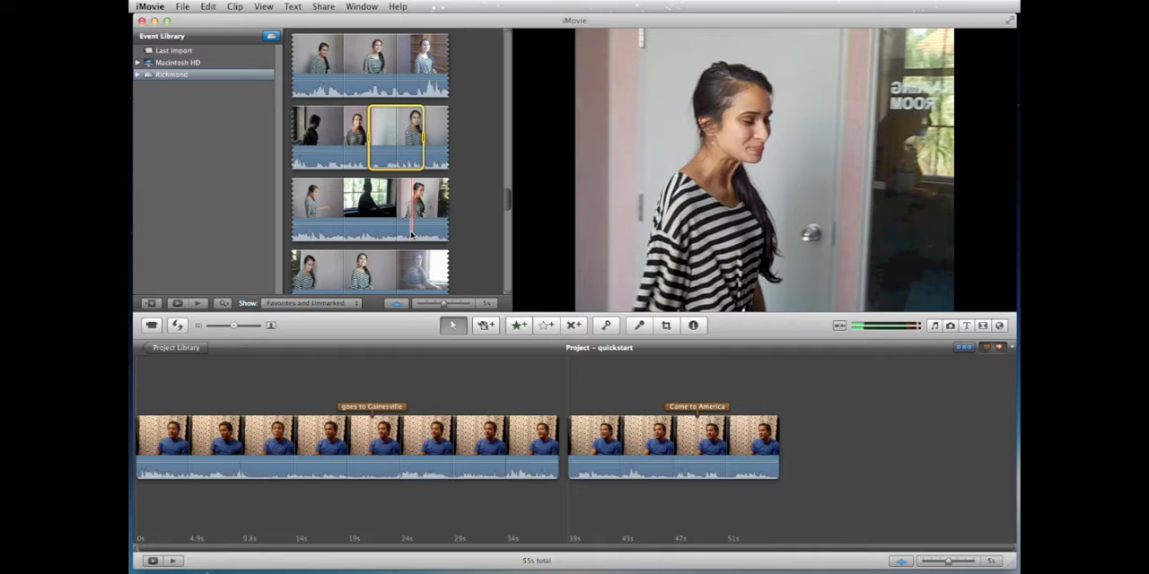
shift+click(411, 234)
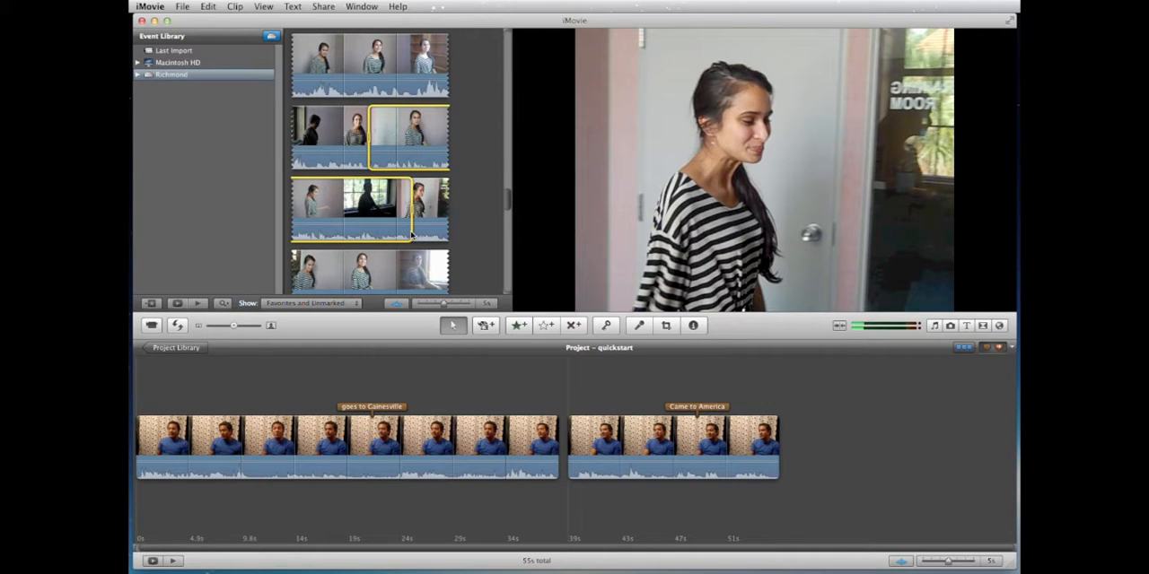
key(e)
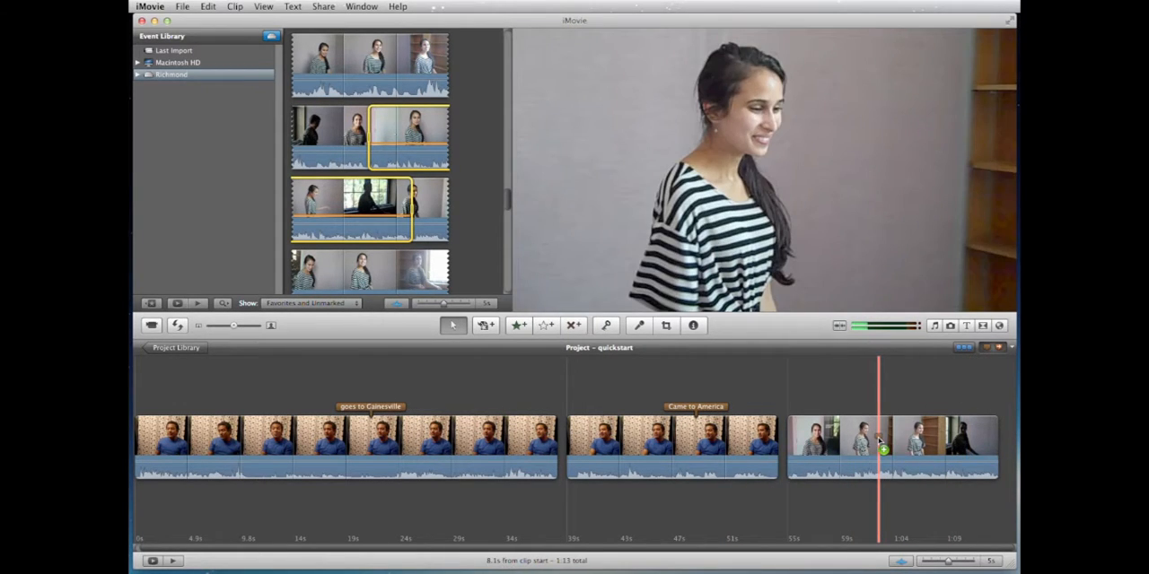
Step: Place a comment marker about 8.1 s into the third project clip and label it "Went to college"
drag(881, 444, 881, 444)
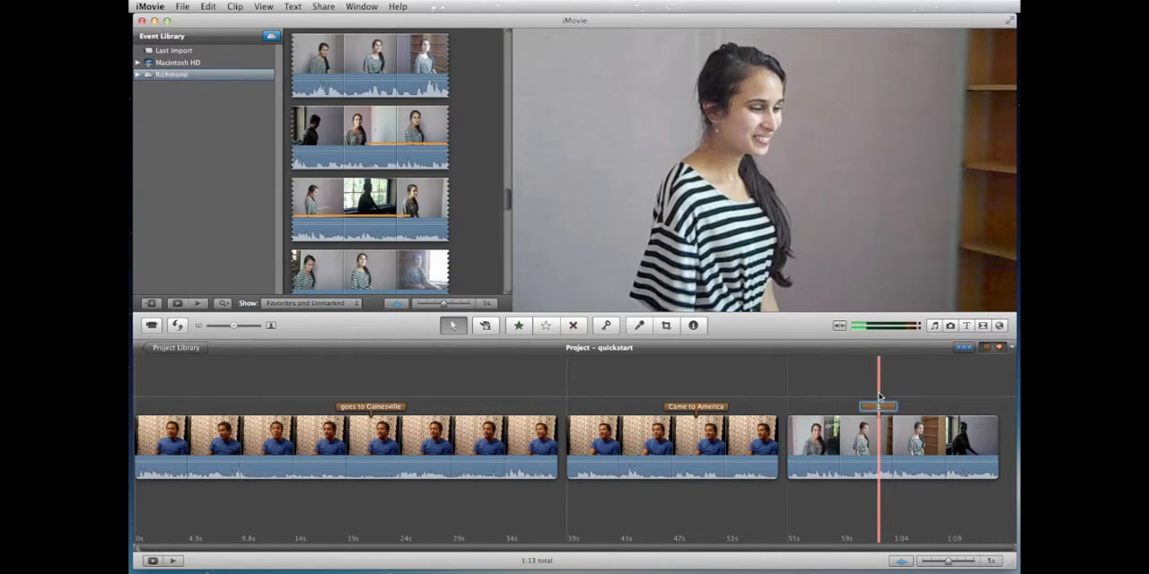
key(space)
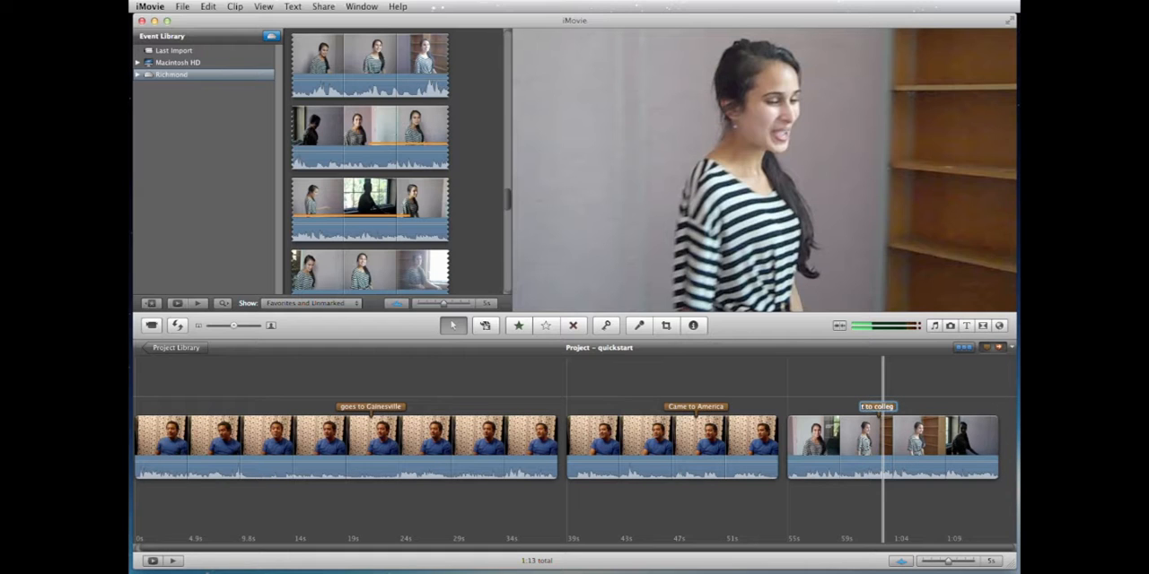
key(Return)
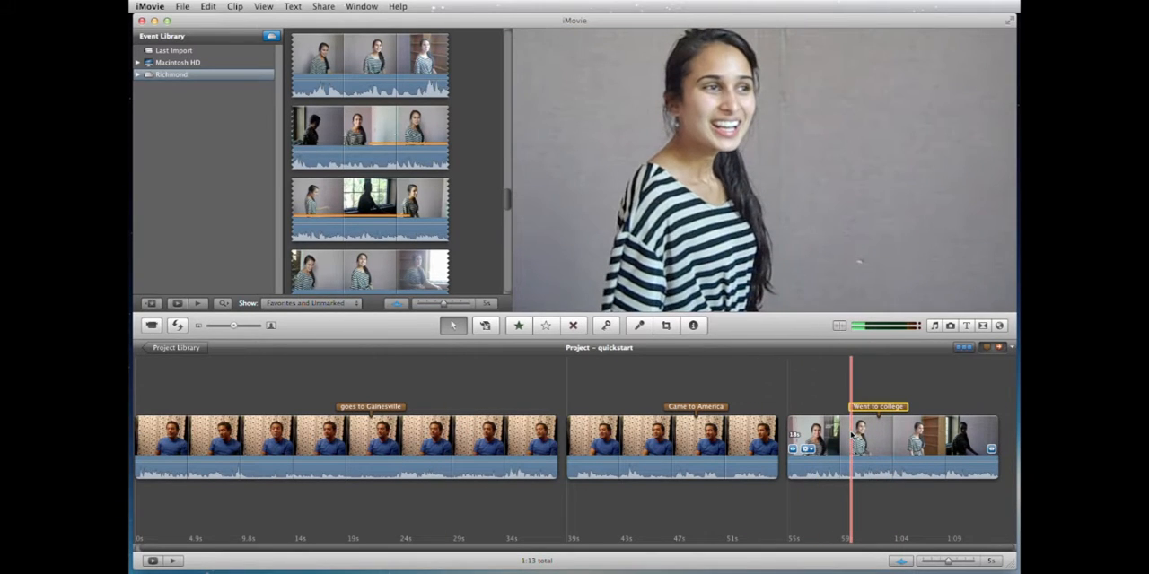
Step: Move the "Went to college" clip between the other two project clips and play the project from near the end of the first clip
click(865, 434)
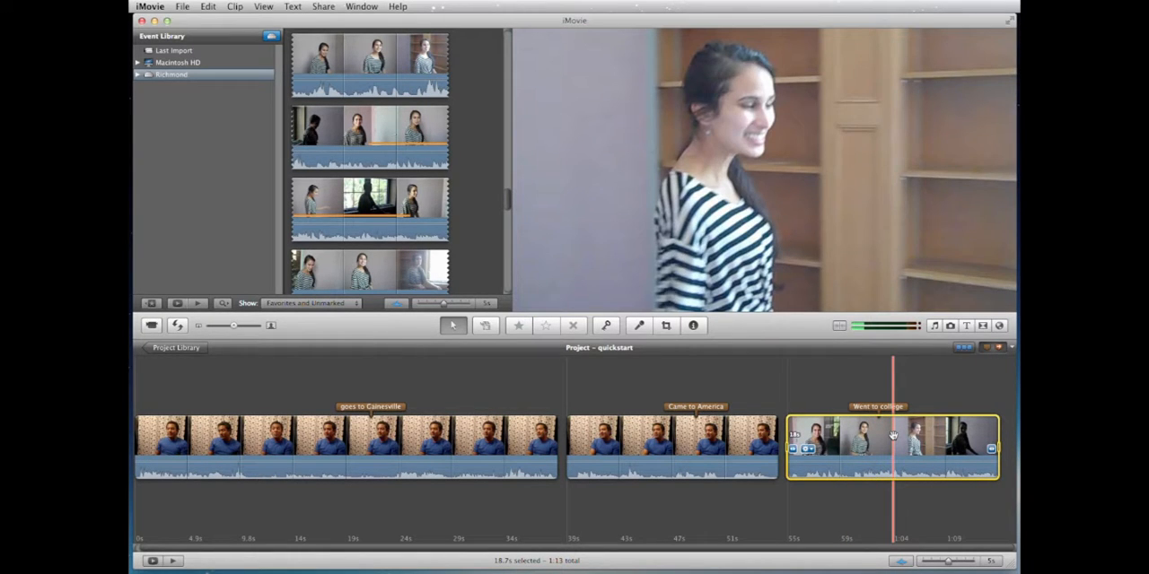
drag(893, 436, 588, 451)
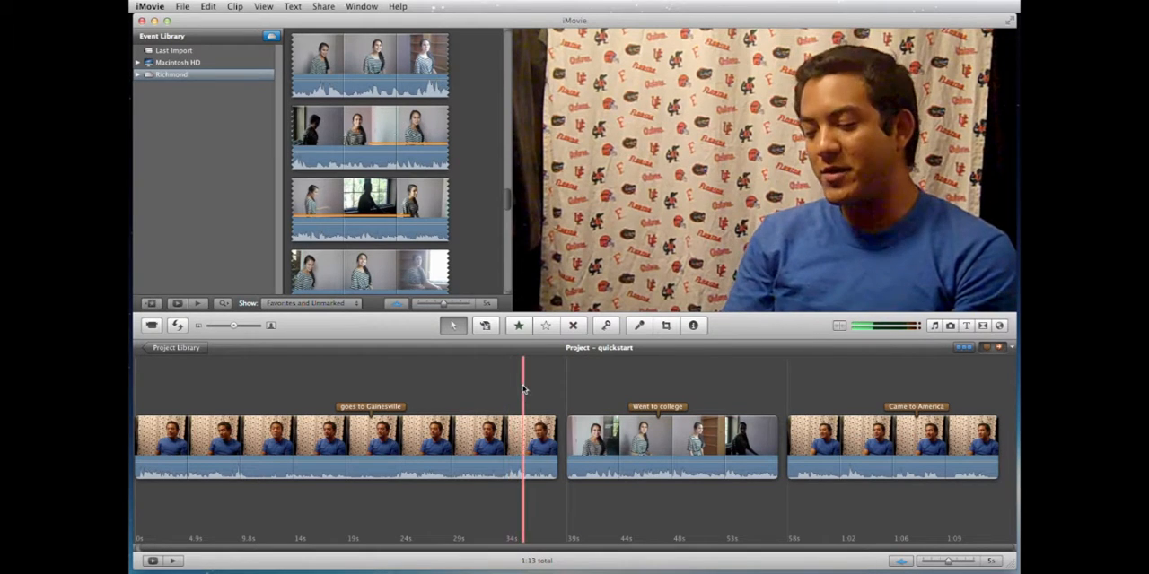
key(space)
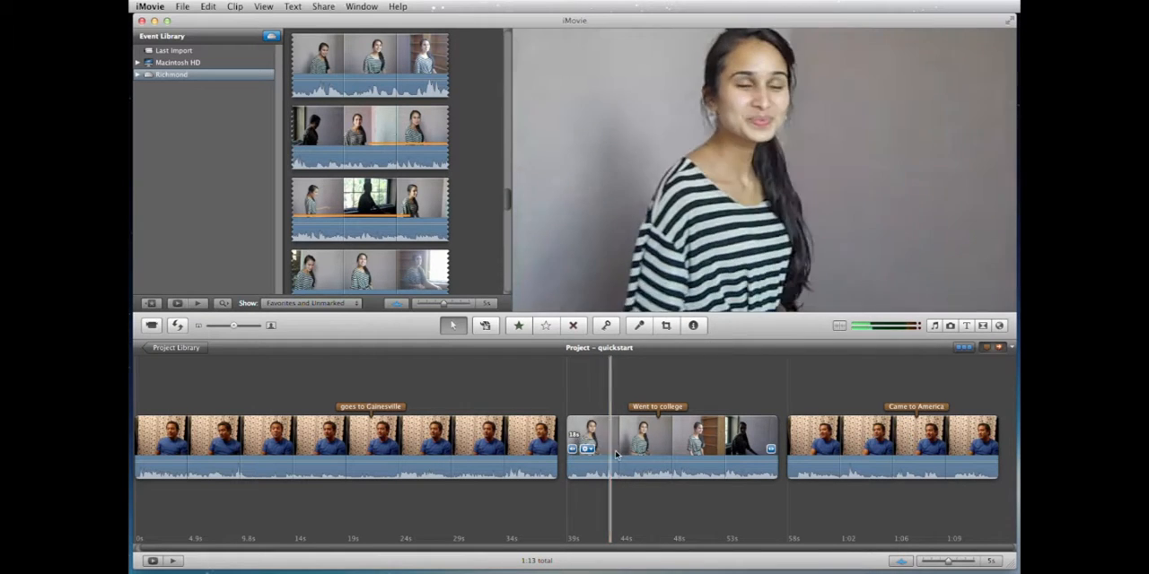
Step: Extend the start of the "Went to college" clip slightly earlier, and trim a little back off its beginning
right_click(594, 422)
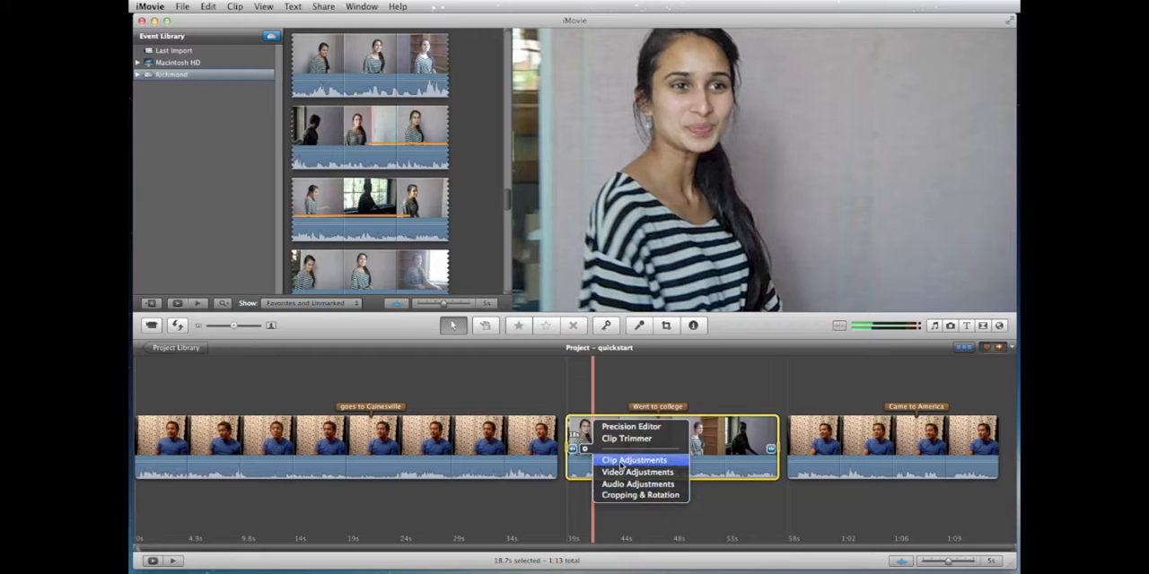
click(707, 437)
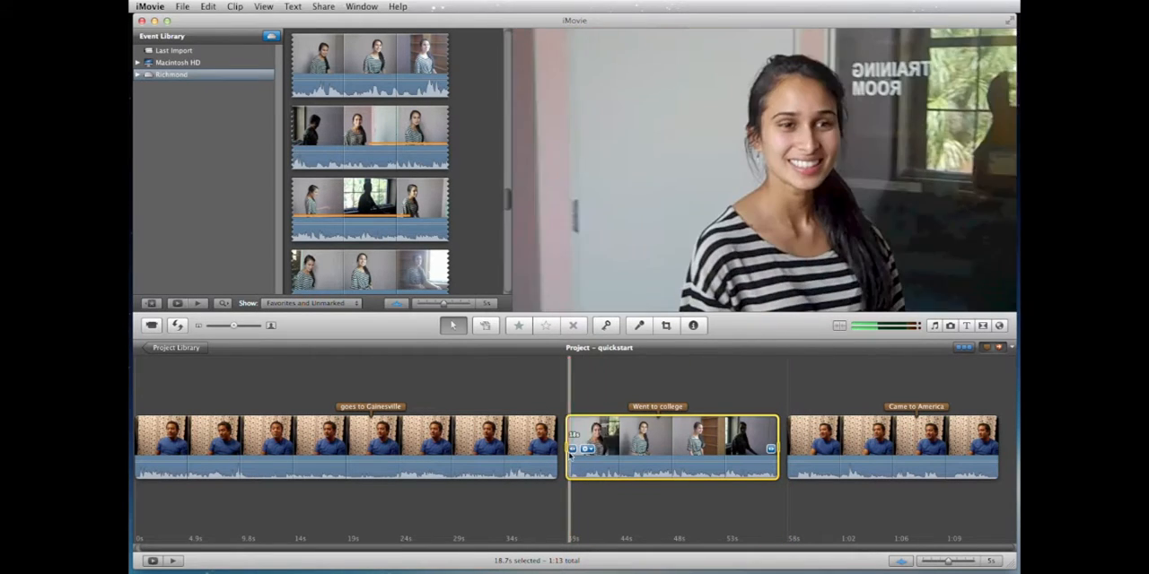
click(572, 450)
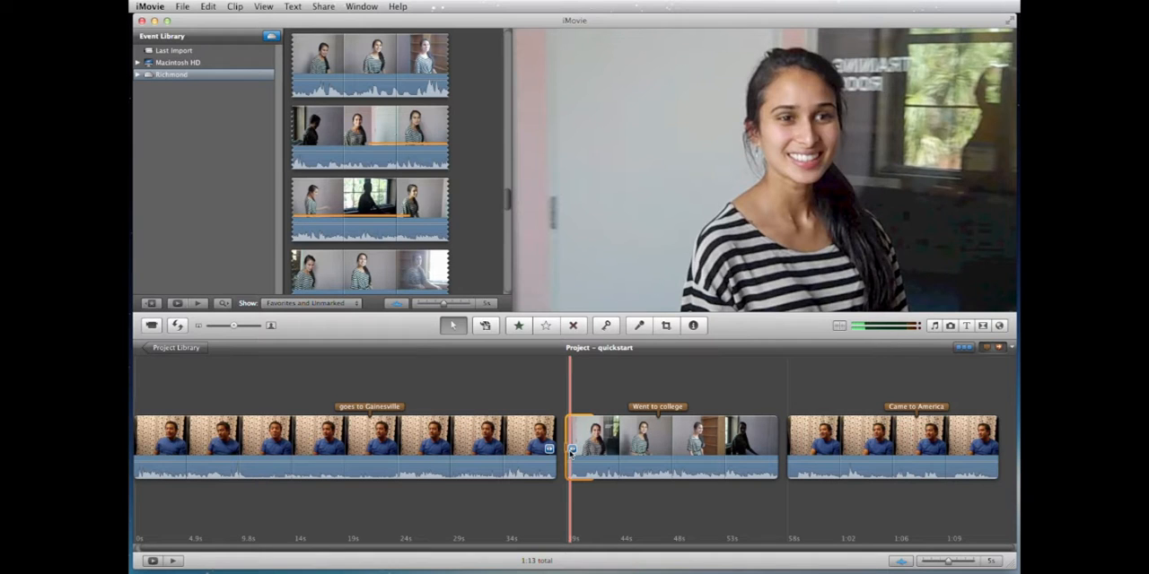
mouse_move(568, 449)
mouse_down()
mouse_move(530, 453)
mouse_move(551, 449)
mouse_up()
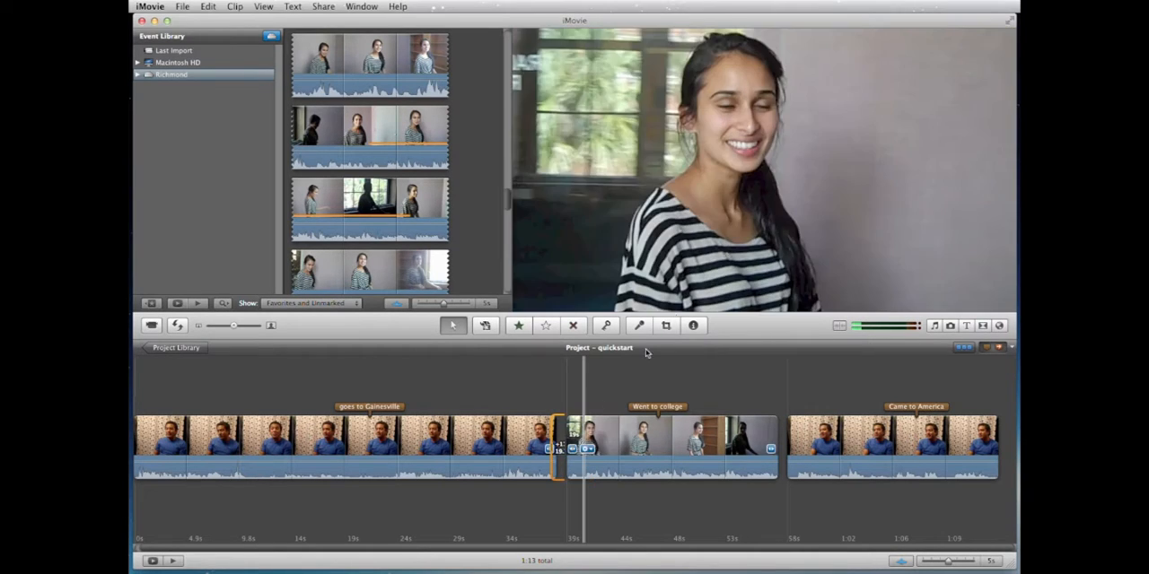
click(573, 449)
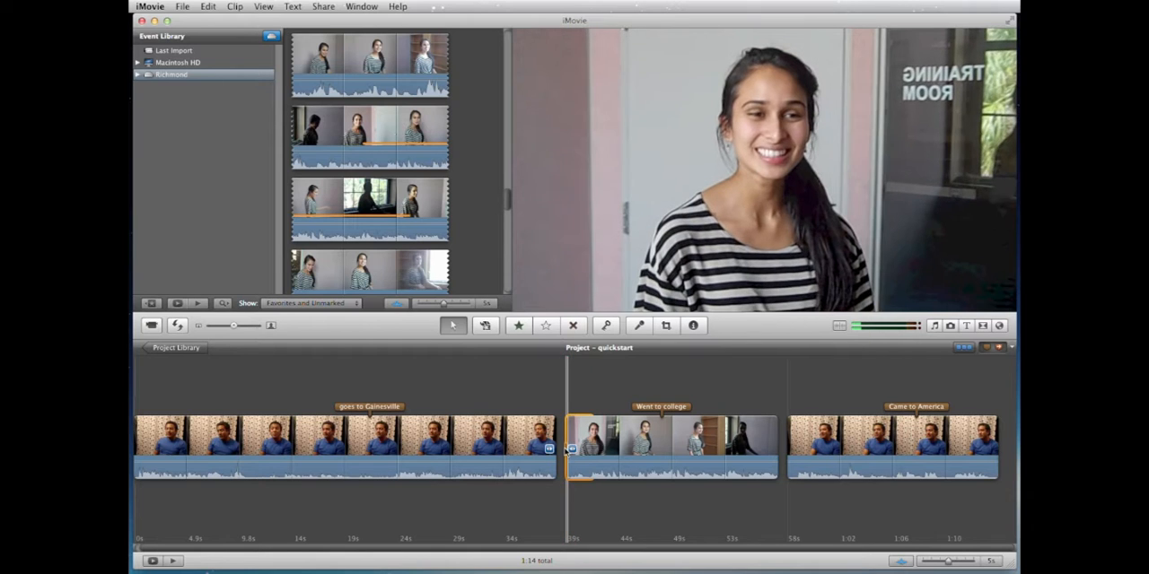
mouse_move(569, 448)
mouse_down()
mouse_move(601, 449)
mouse_move(554, 449)
mouse_move(572, 449)
mouse_up()
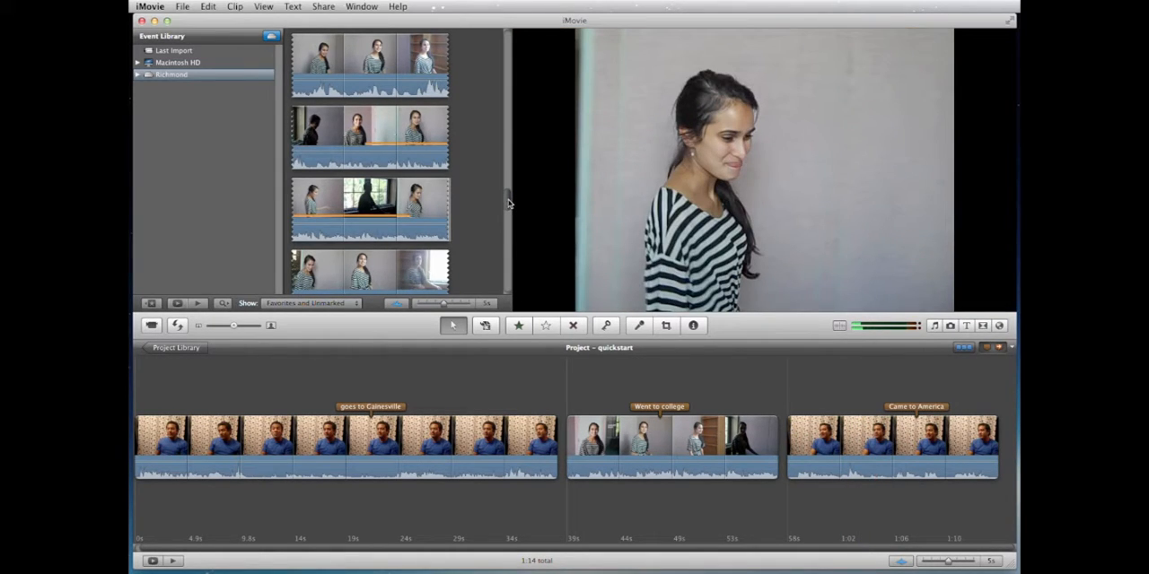
Step: Examine the striped-shirt woman's event footage around the range used in the project, selecting that marked range
mouse_move(508, 203)
mouse_down()
mouse_move(505, 289)
mouse_move(507, 199)
mouse_up()
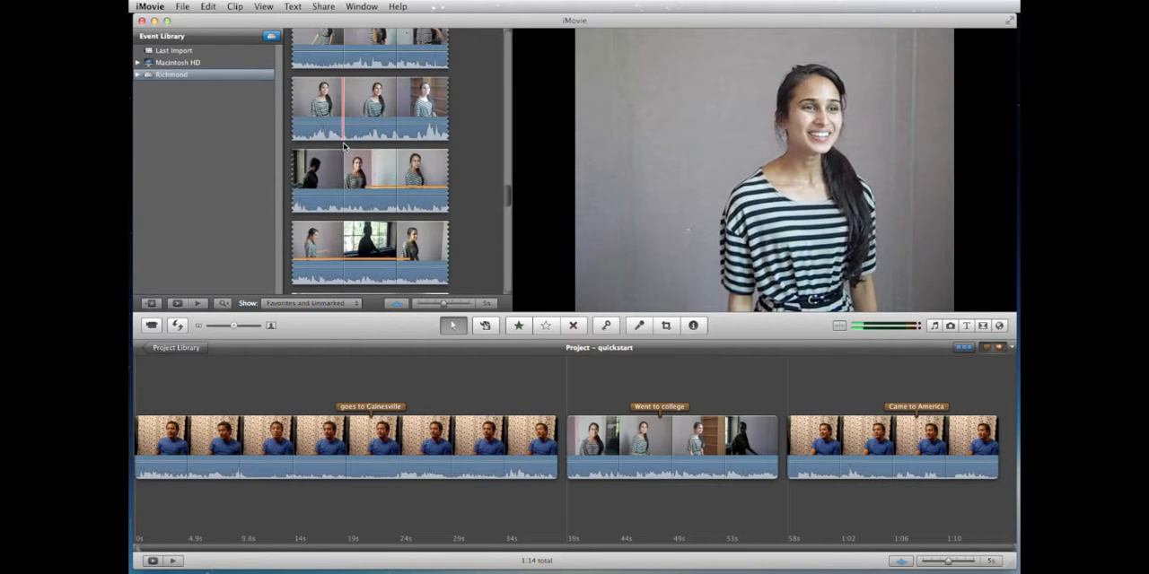
scroll(344, 147, up, 2)
scroll(345, 144, up, 2)
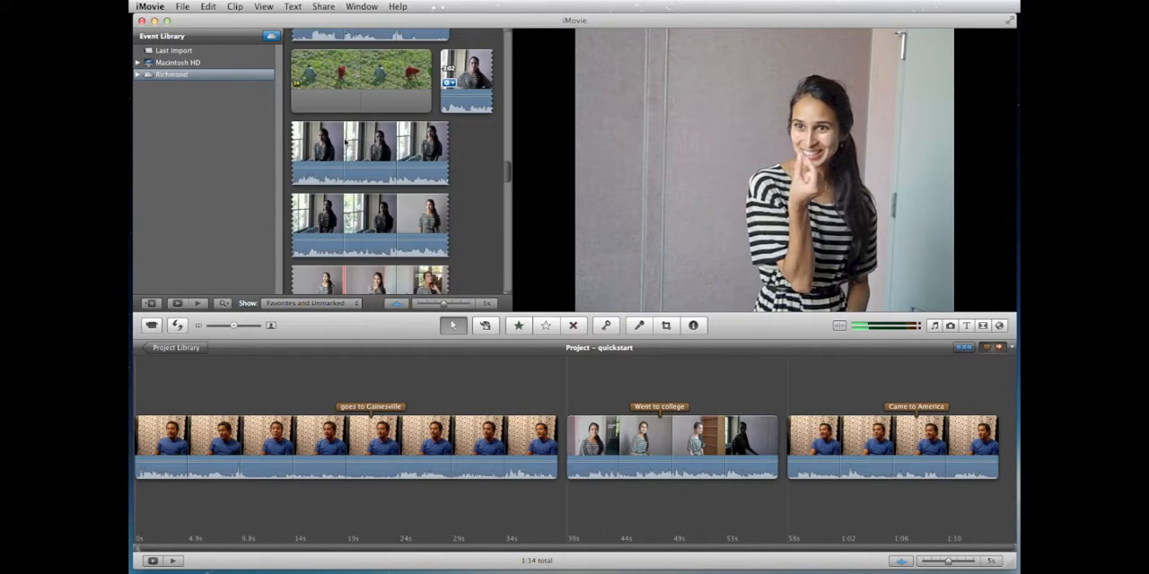
scroll(343, 139, down, 1)
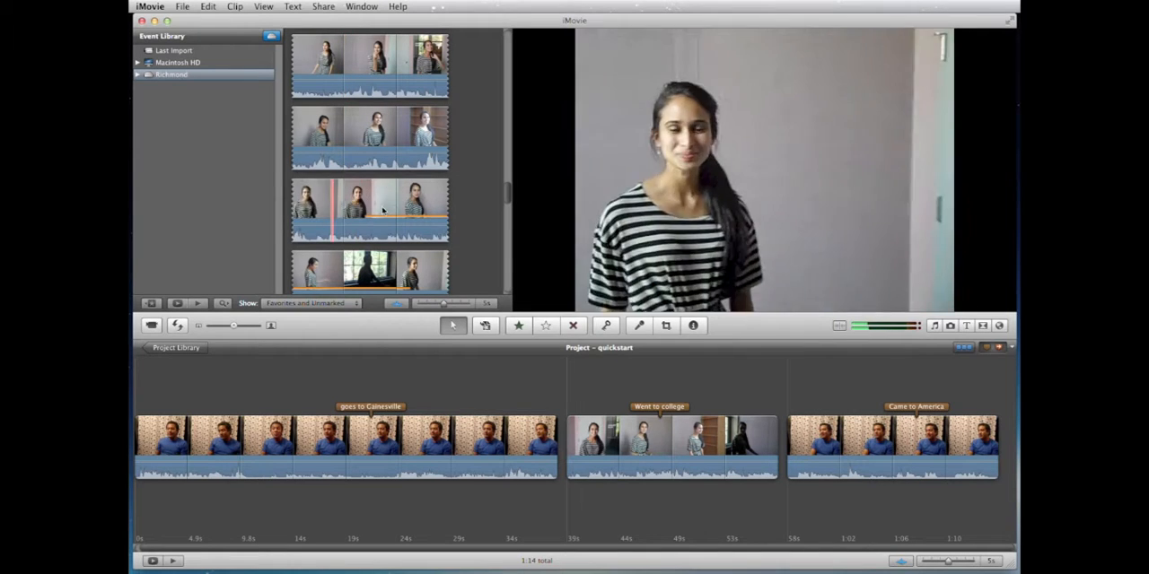
click(370, 215)
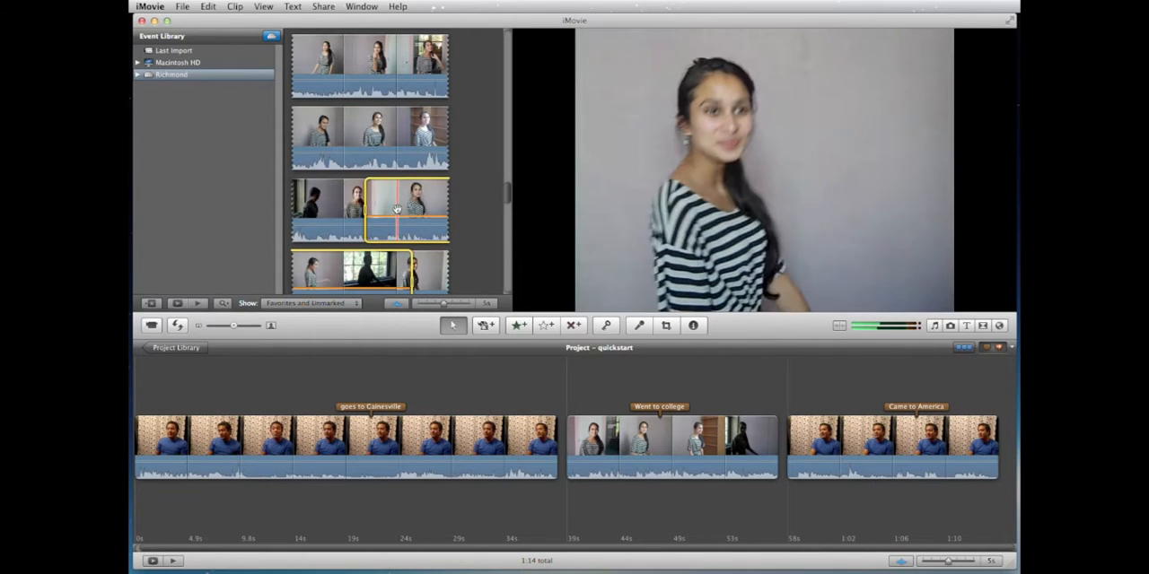
scroll(398, 212, down, 2)
scroll(398, 211, down, 3)
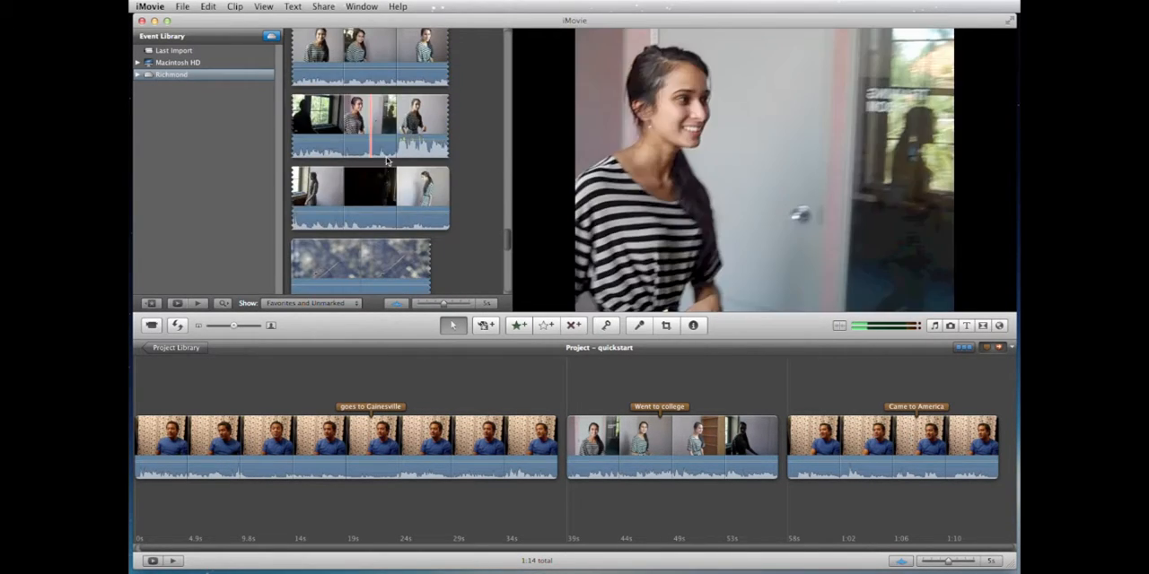
scroll(386, 134, up, 3)
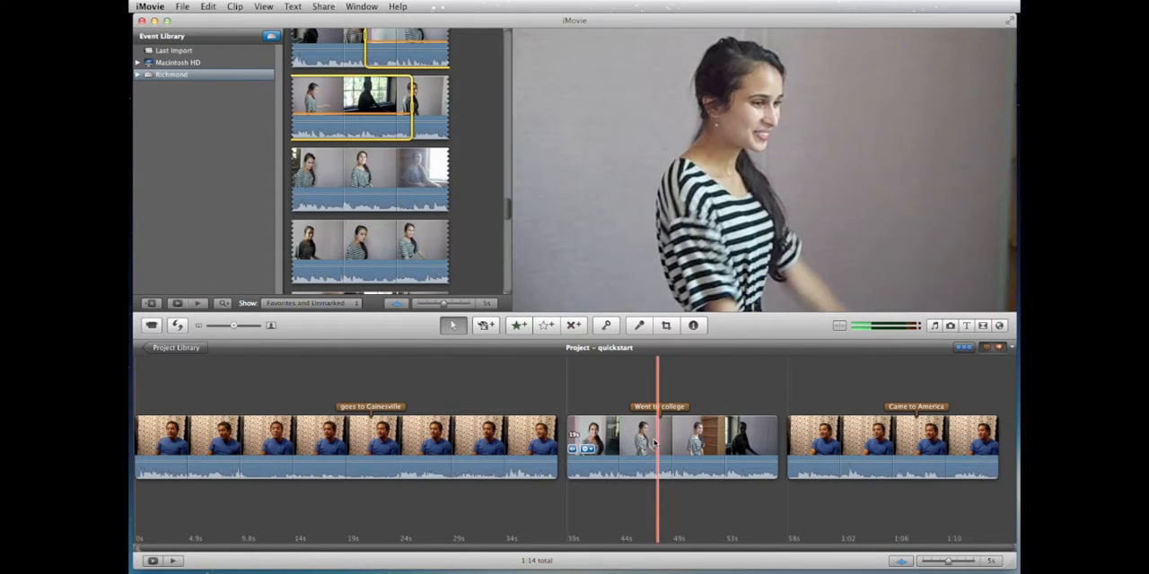
scroll(507, 196, up, 2)
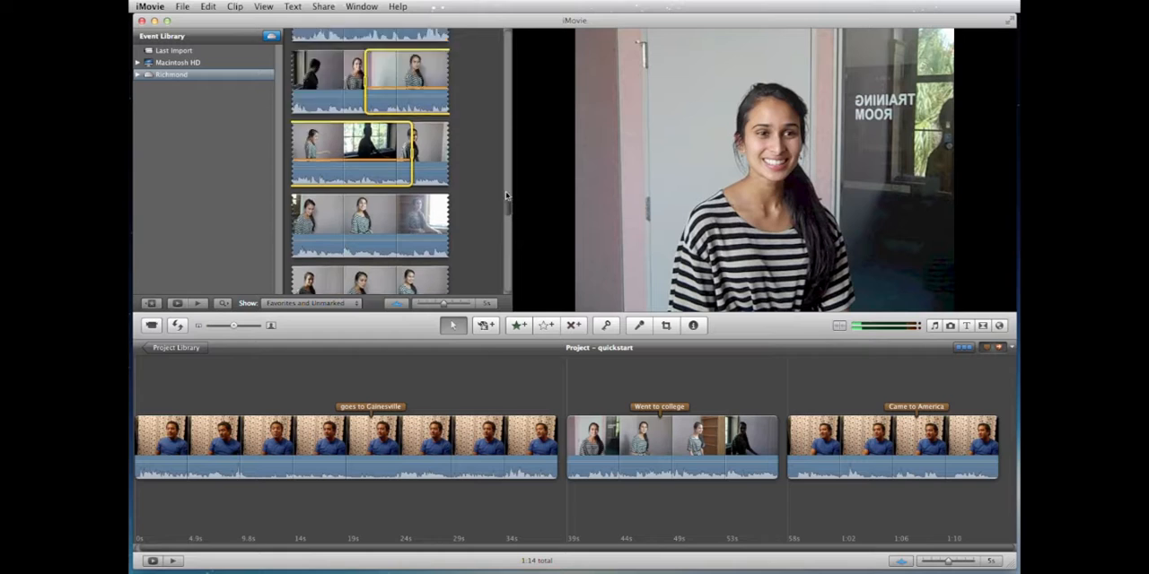
Step: Play part of the blue-shirt man's event footage briefly and examine the ranges marked as used in the project
drag(506, 196, 502, 114)
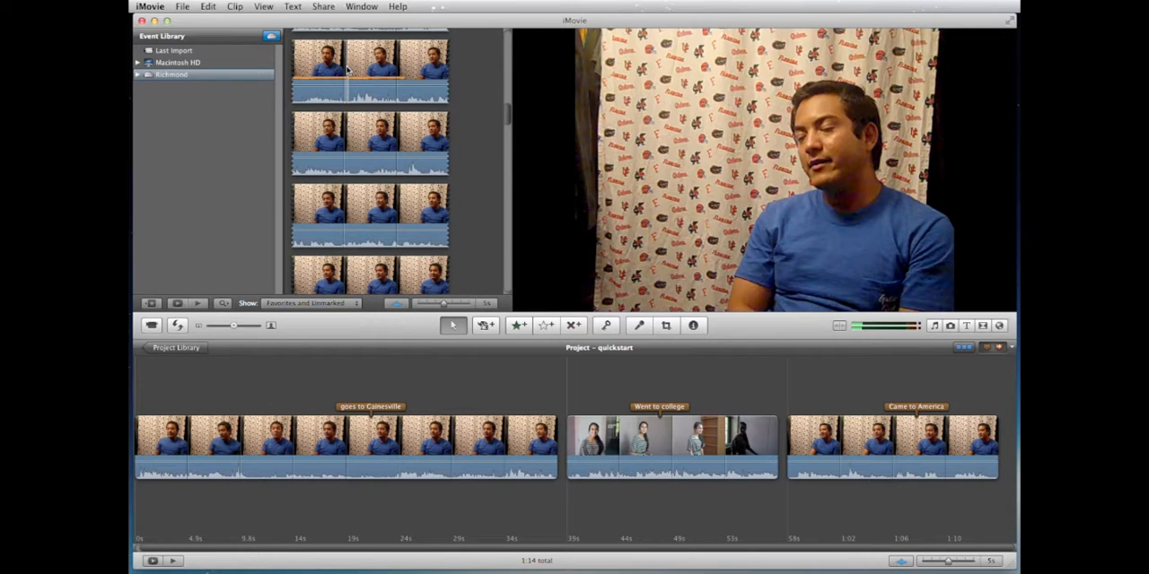
key(space)
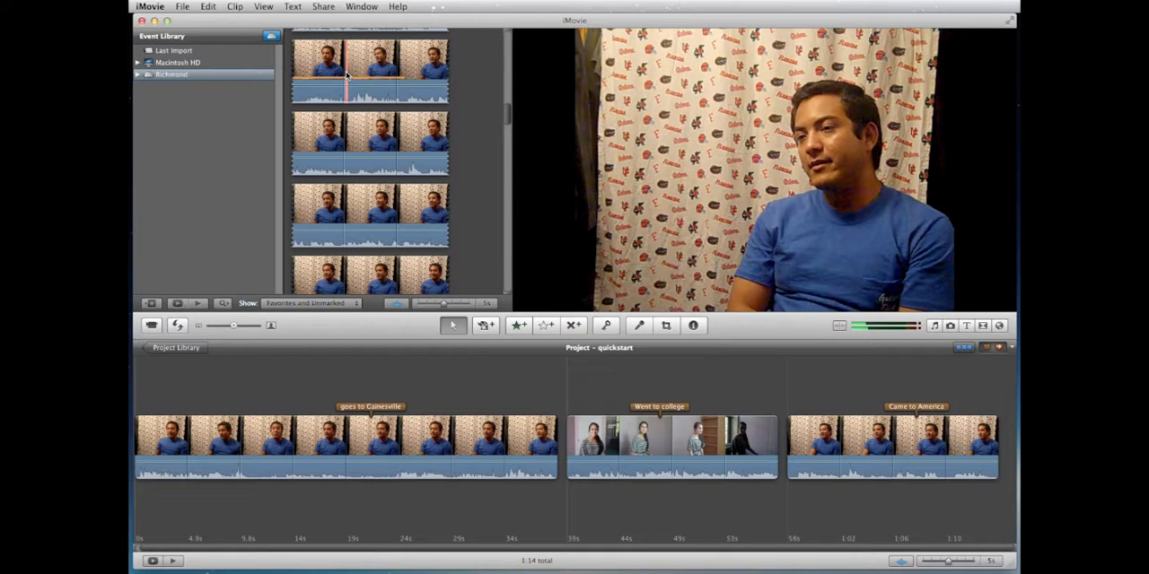
key(space)
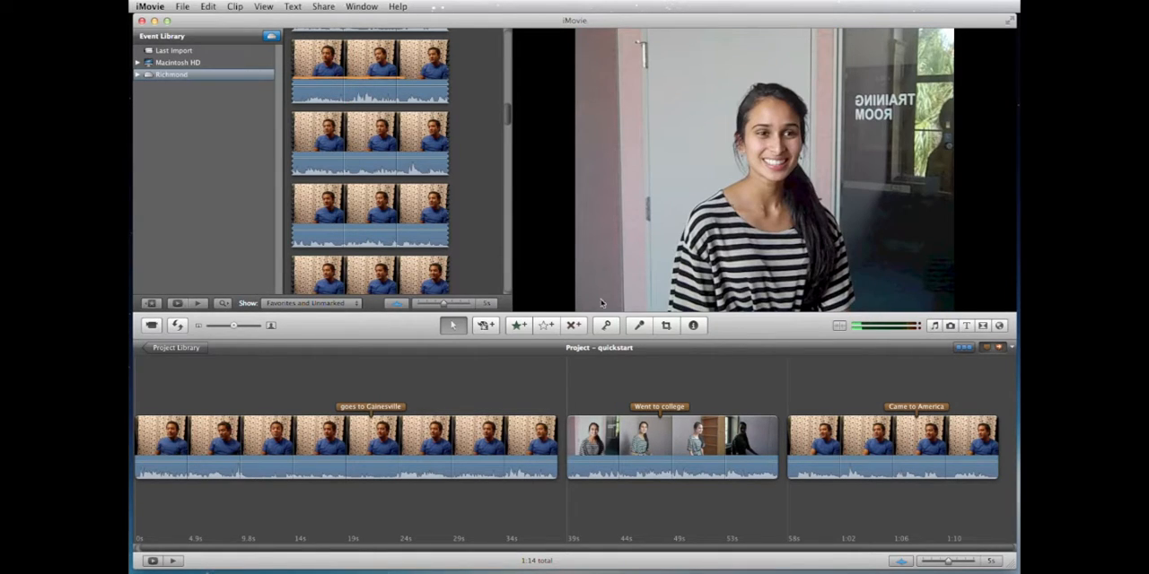
drag(507, 117, 507, 121)
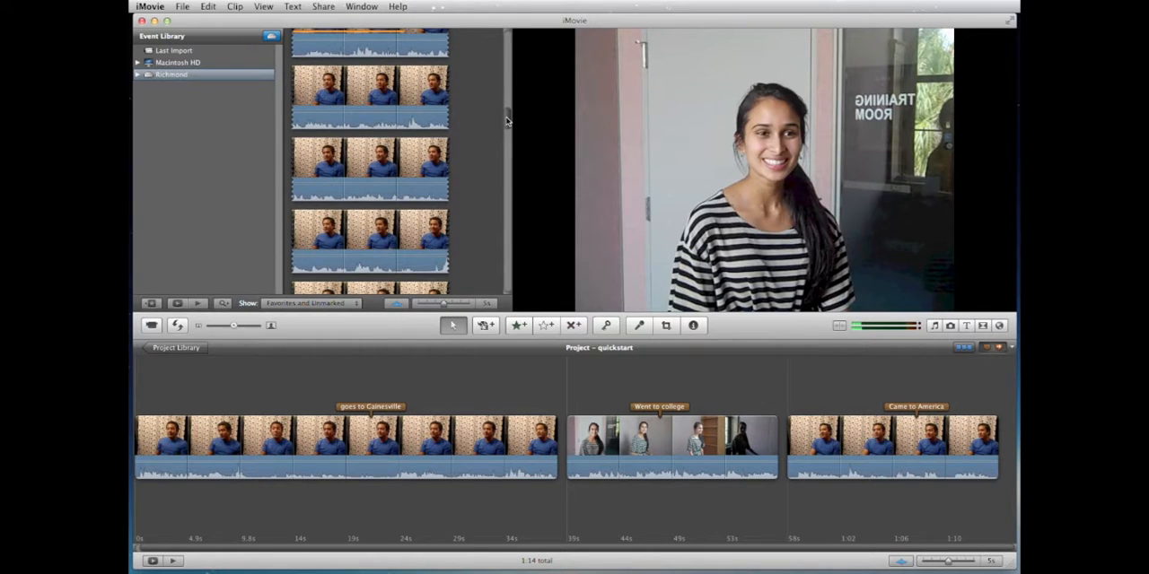
drag(507, 121, 509, 170)
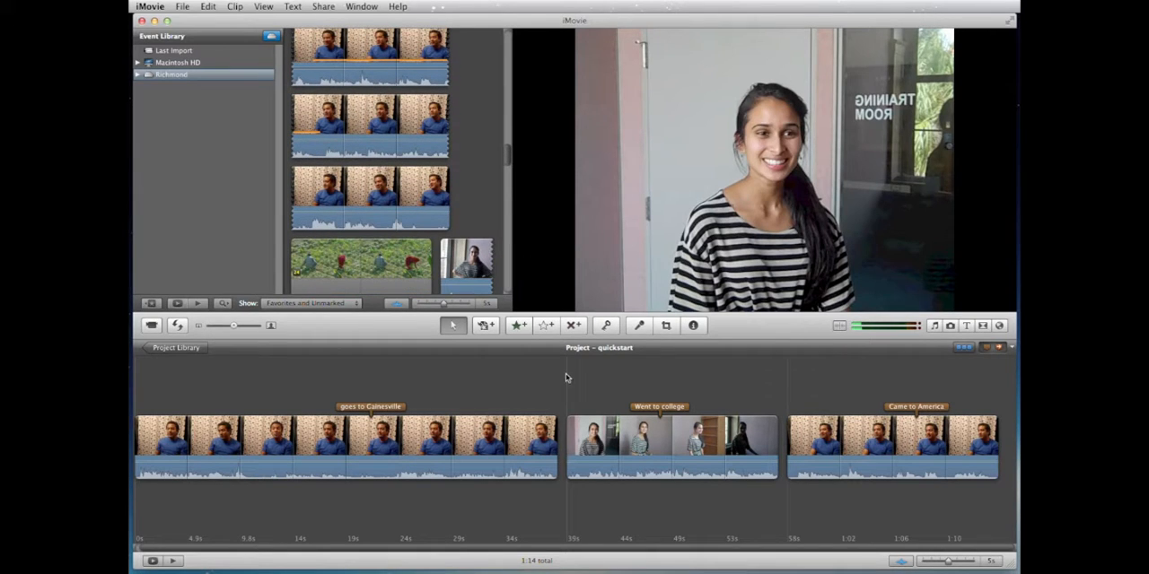
Step: Return to the Project Library, select the quickstart project and check its available project commands
click(160, 377)
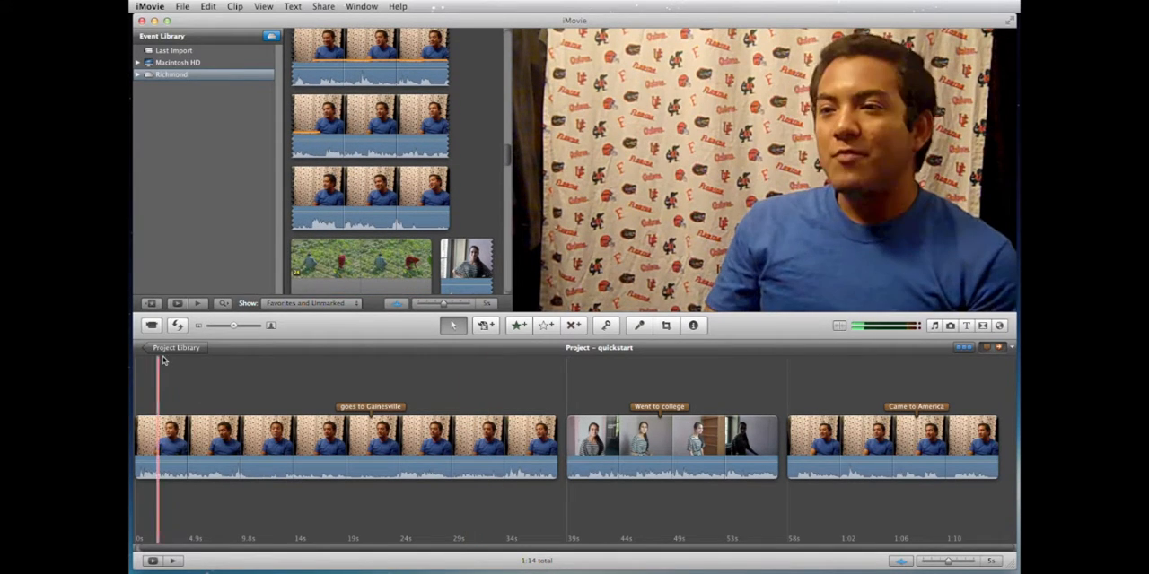
click(171, 348)
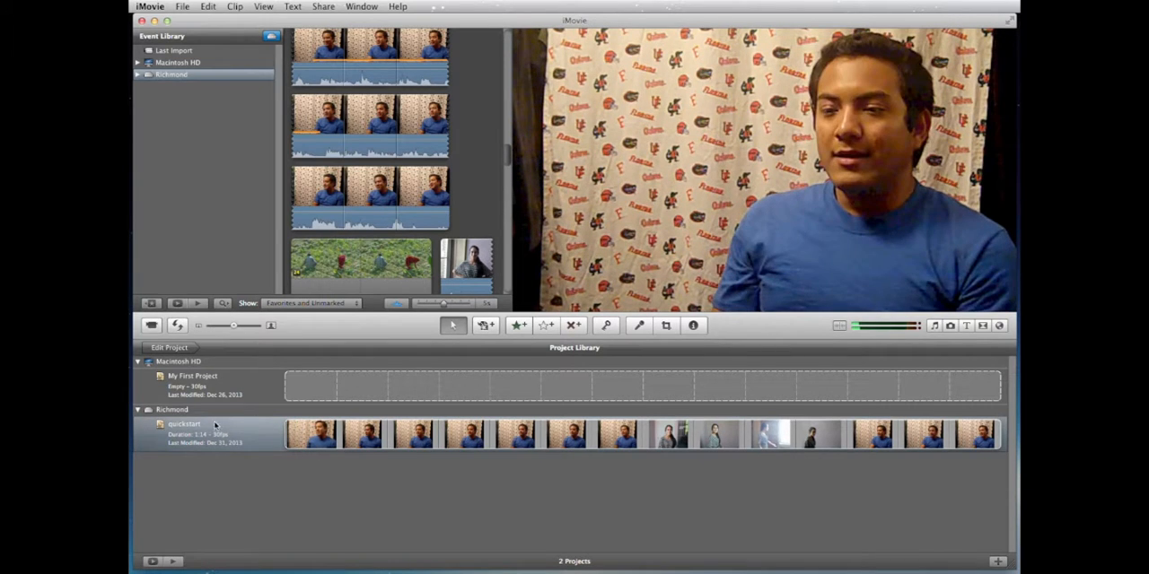
click(300, 434)
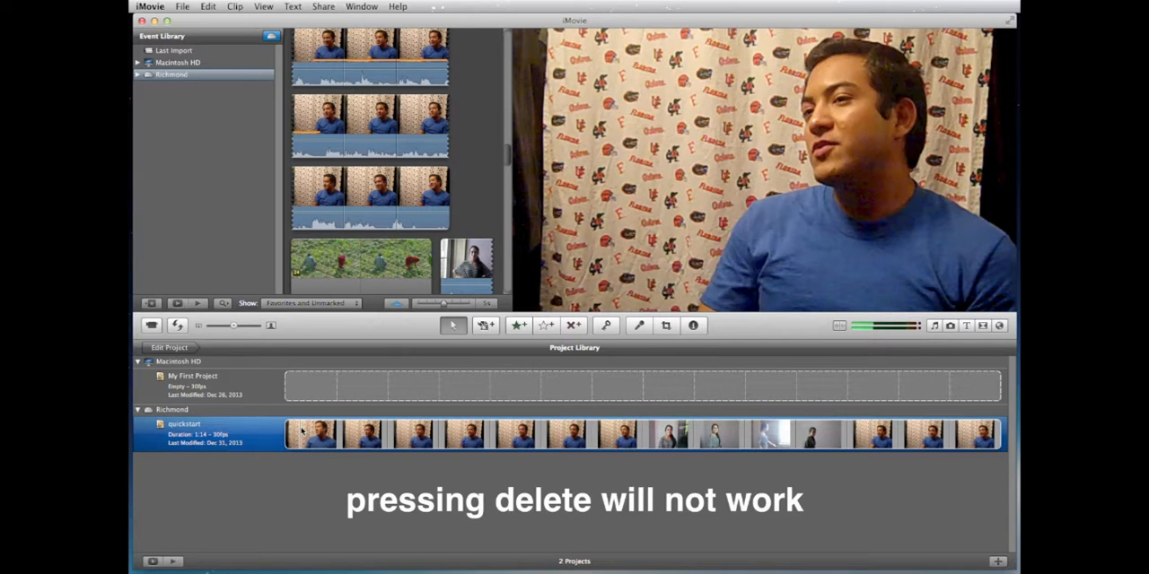
right_click(302, 431)
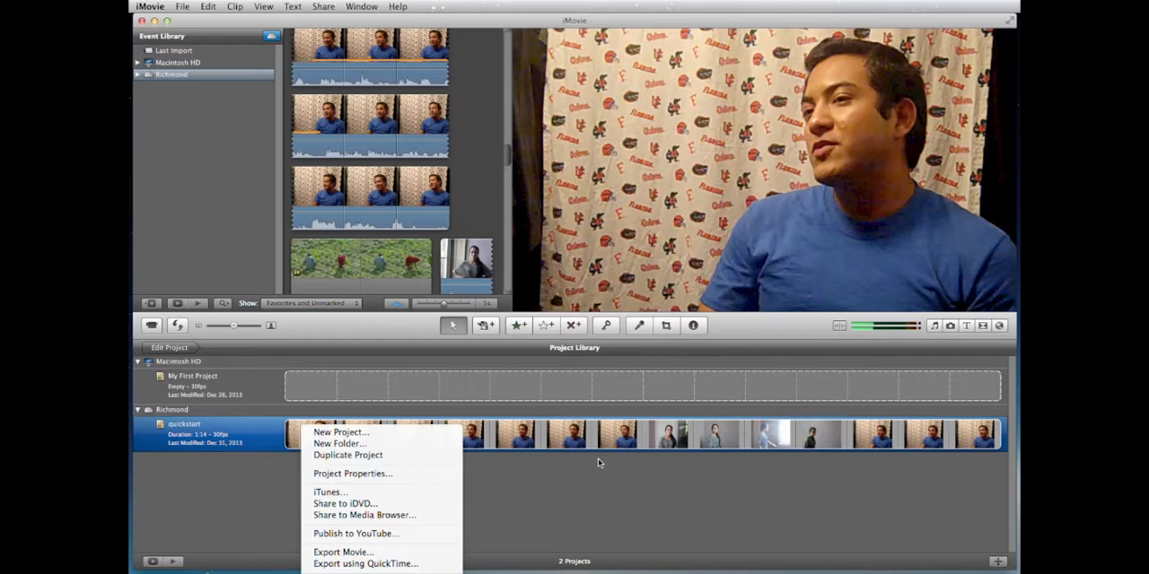
click(1018, 571)
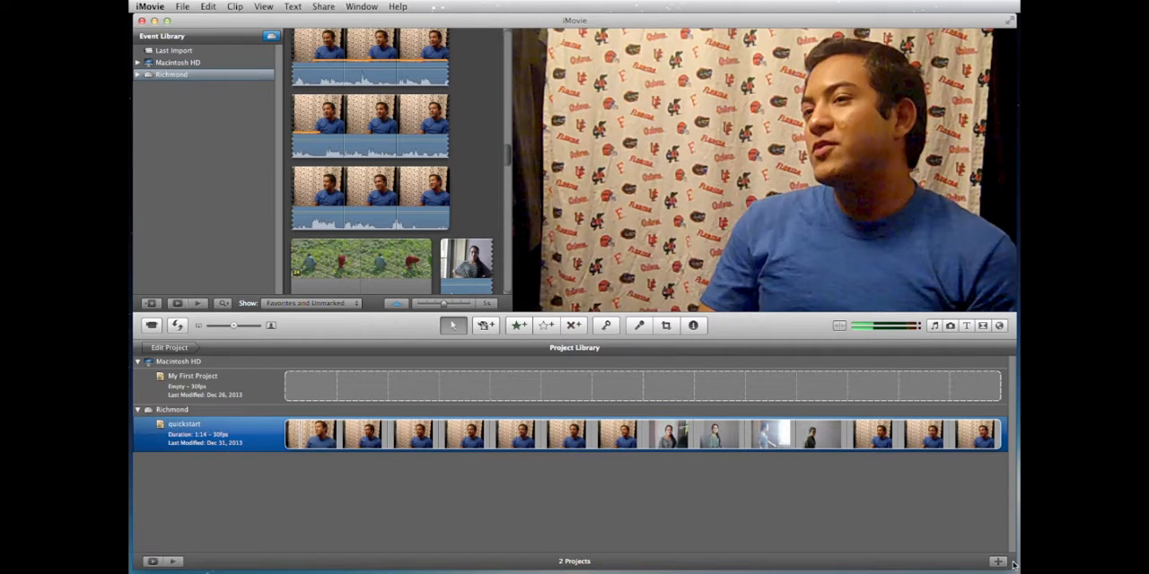
Step: Move the quickstart project to the Trash, shrinking the window to reach the command and enlarging it again
drag(1015, 568, 1003, 415)
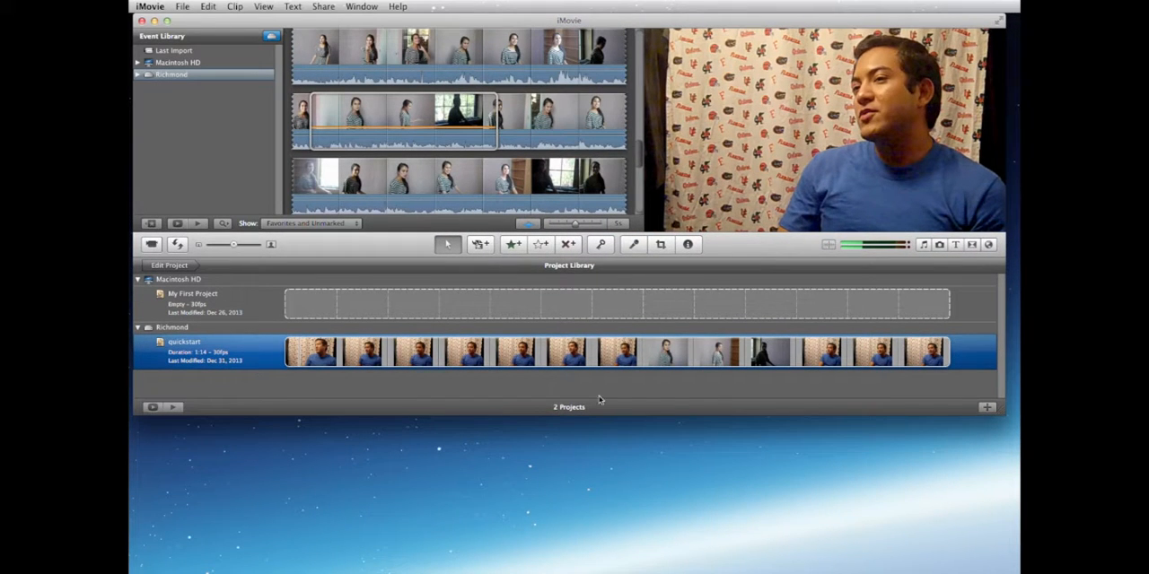
right_click(277, 355)
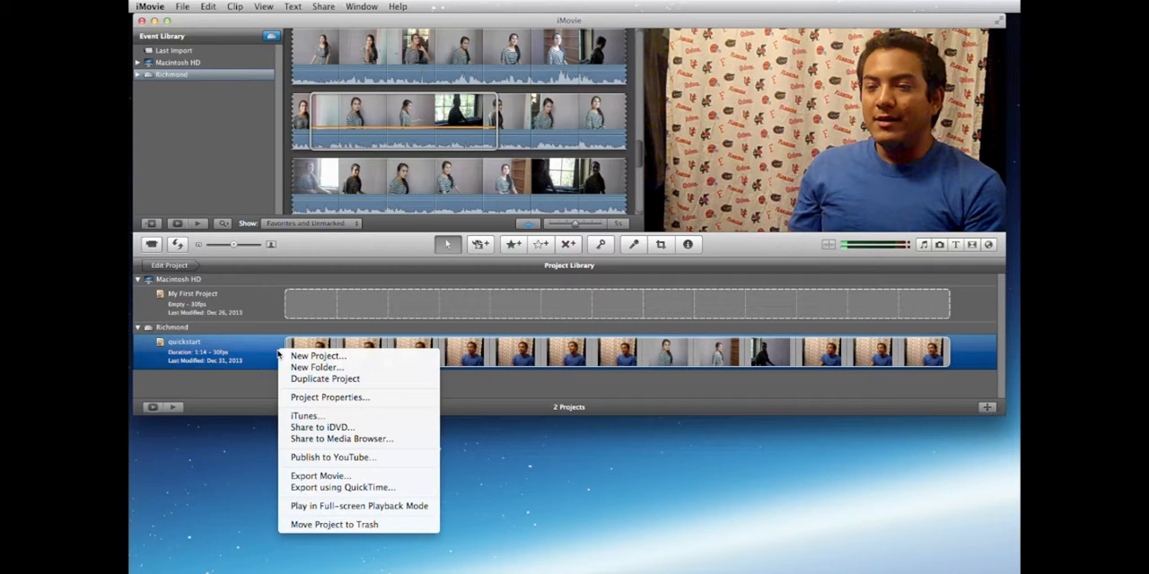
click(313, 525)
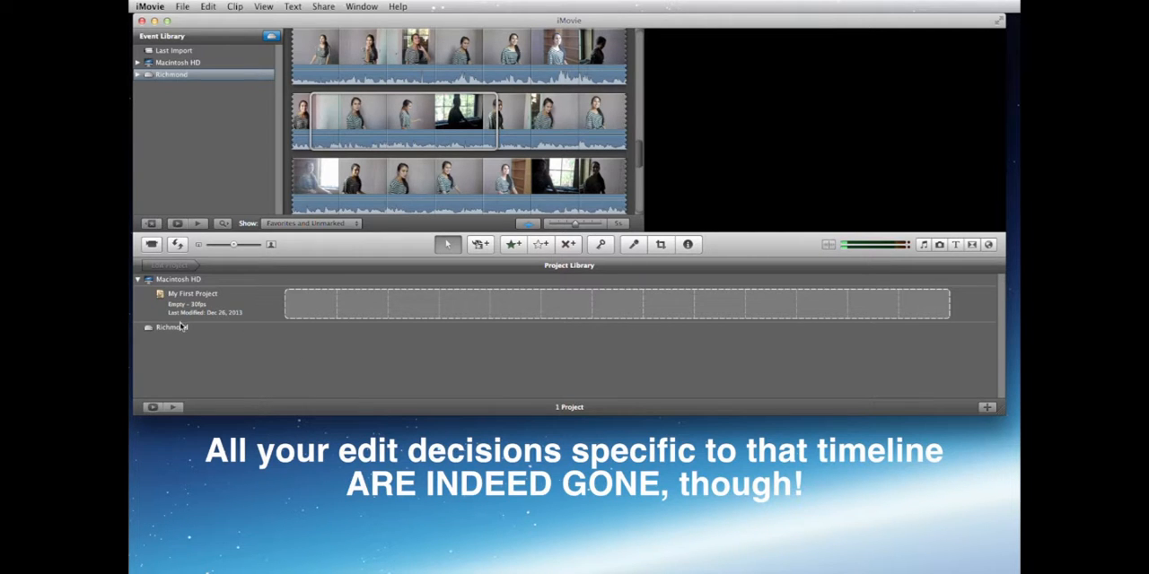
drag(1006, 416, 1016, 565)
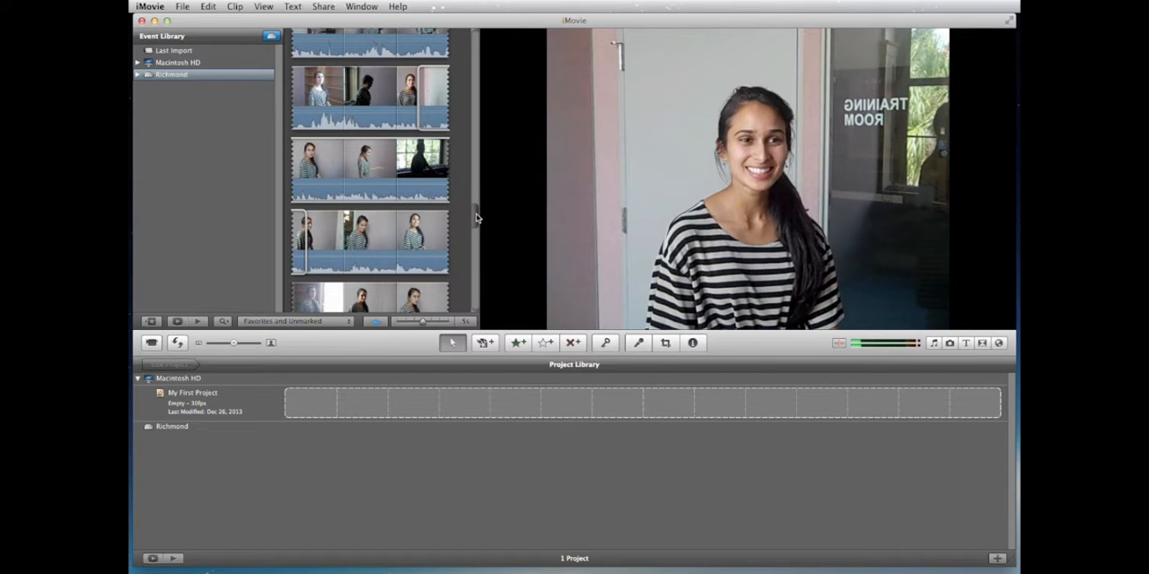
Step: Create a No Theme widescreen 30 fps project on the Richmond drive, titled with the man's first name followed by "s clips"
drag(480, 216, 475, 31)
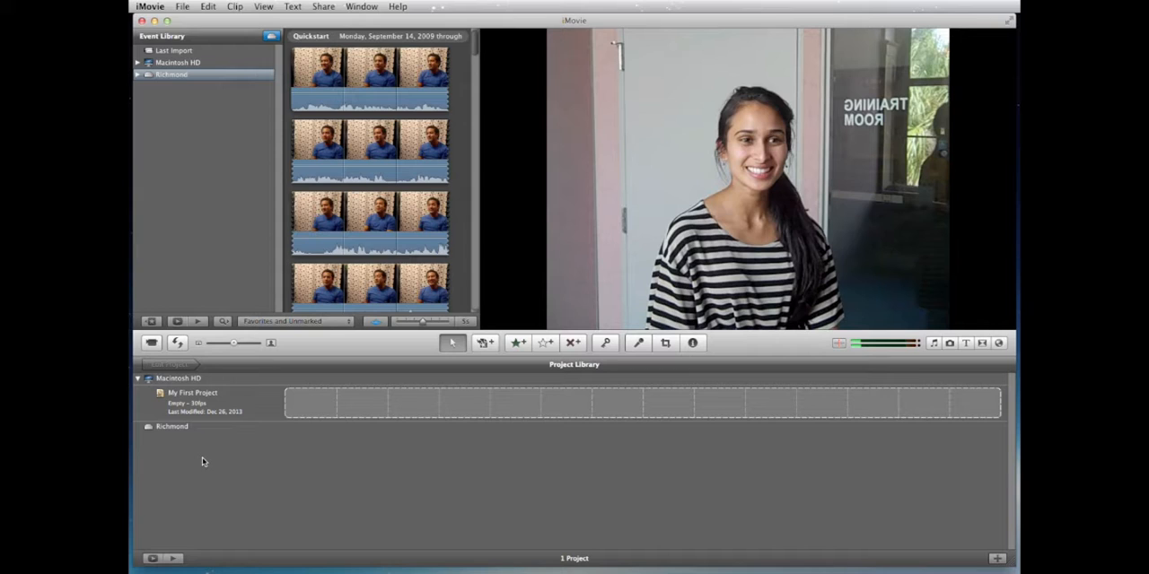
click(164, 429)
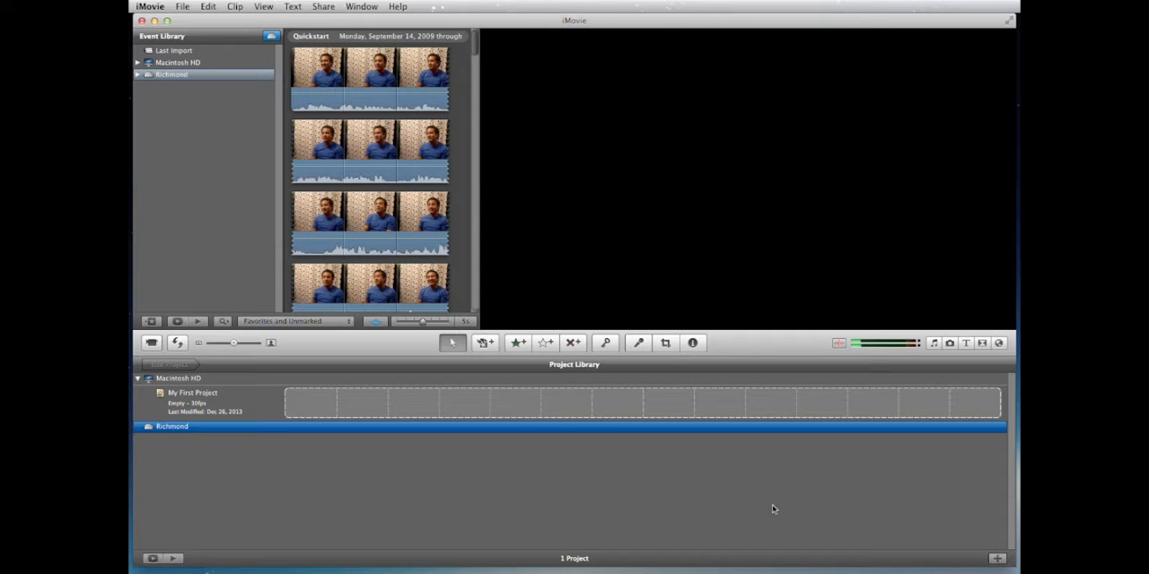
click(998, 560)
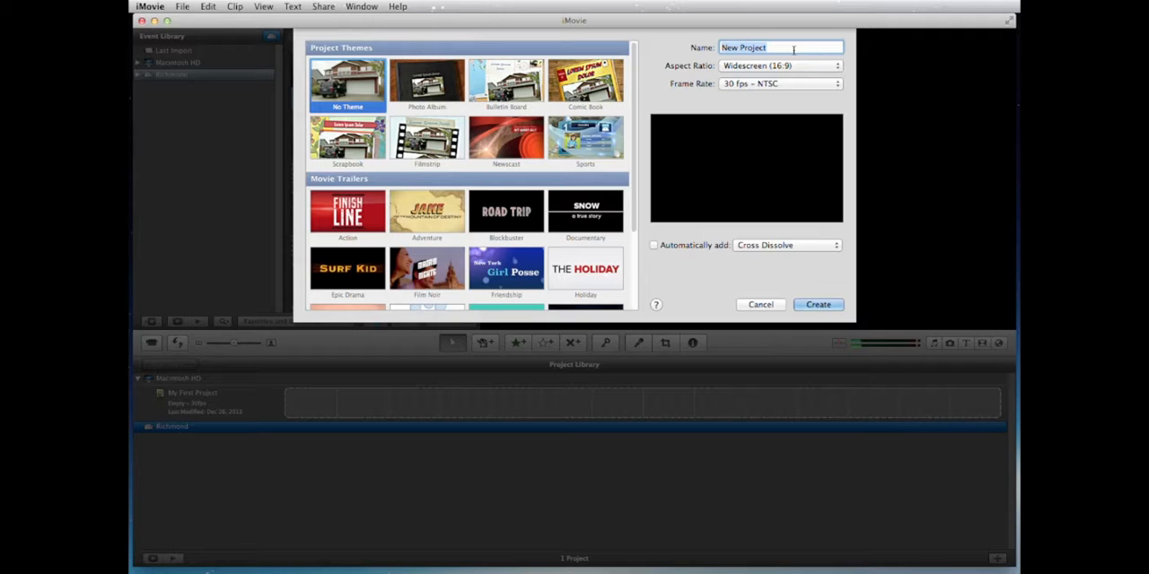
text(Johns clips)
click(813, 304)
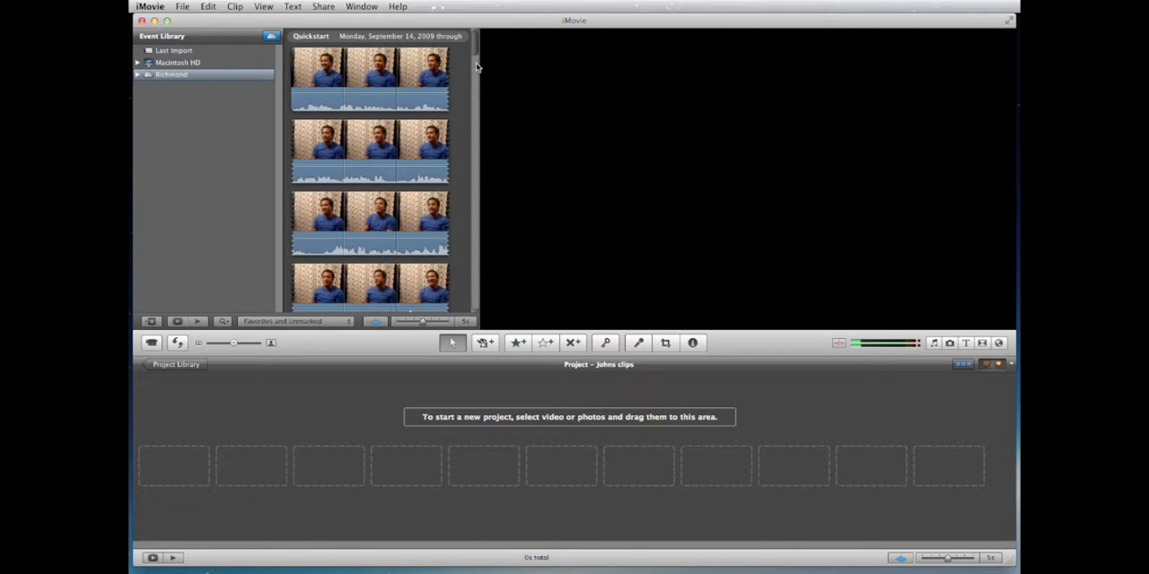
mouse_move(478, 51)
mouse_down()
mouse_move(473, 79)
mouse_move(476, 42)
mouse_up()
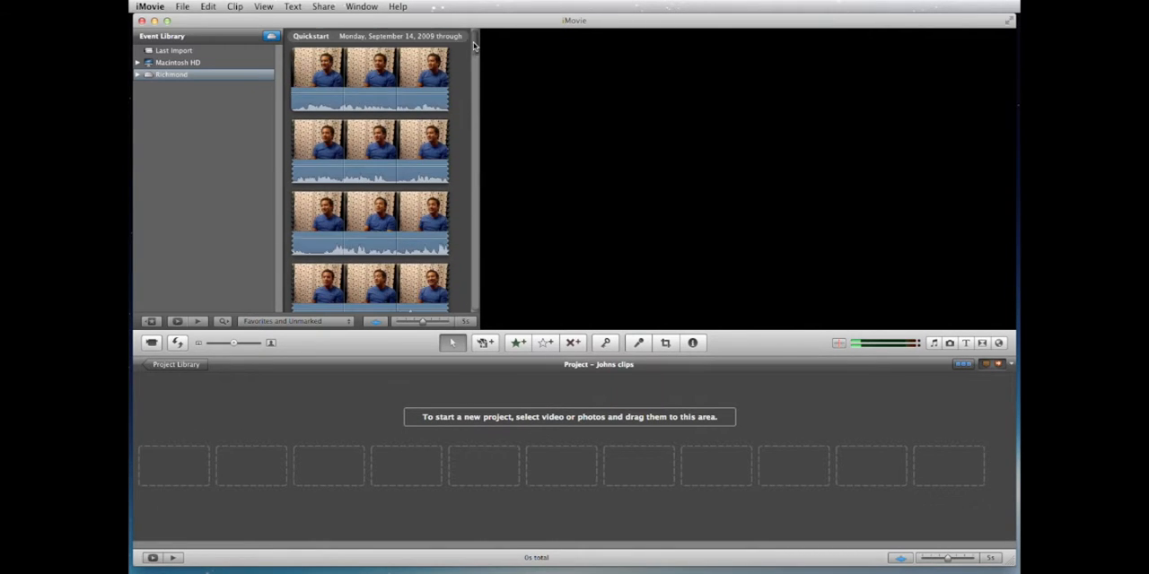
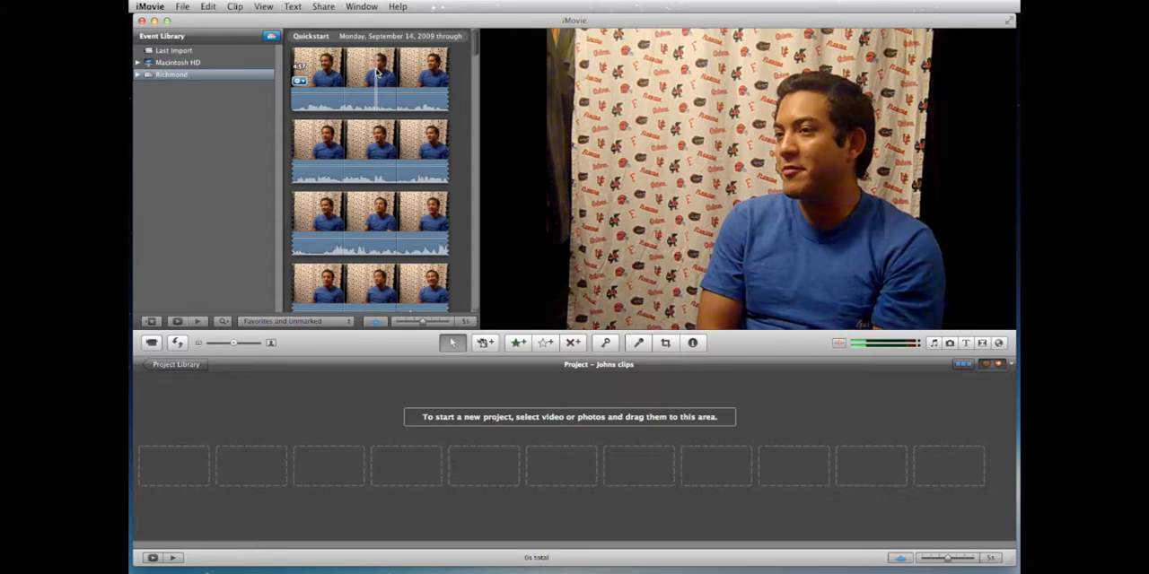
Step: Select the entire blue-shirt interview clip in the Quickstart event and add it to the empty project
click(377, 74)
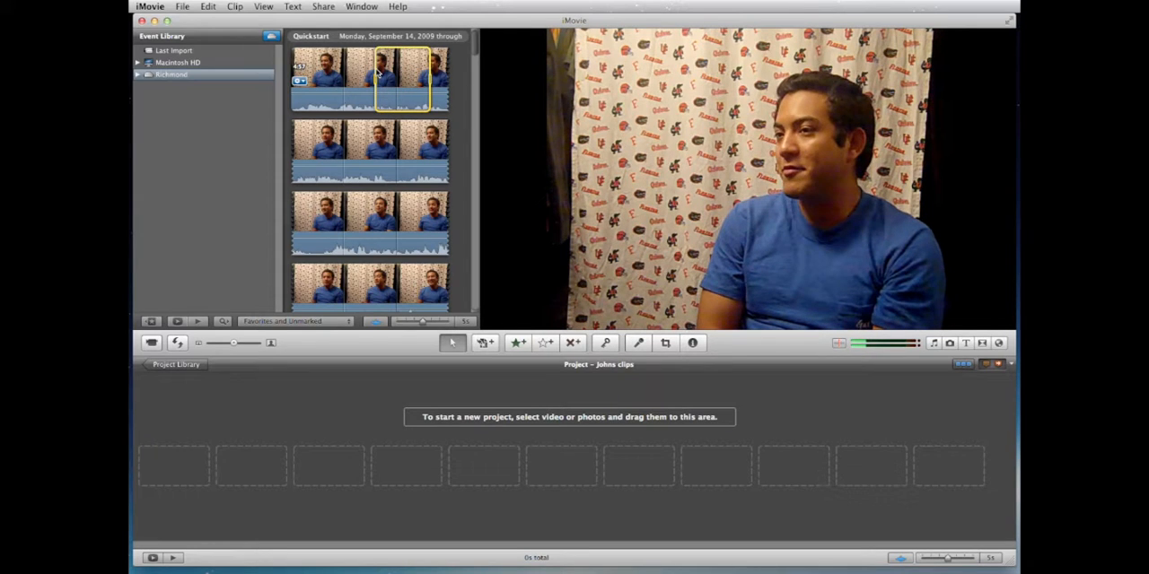
right_click(377, 73)
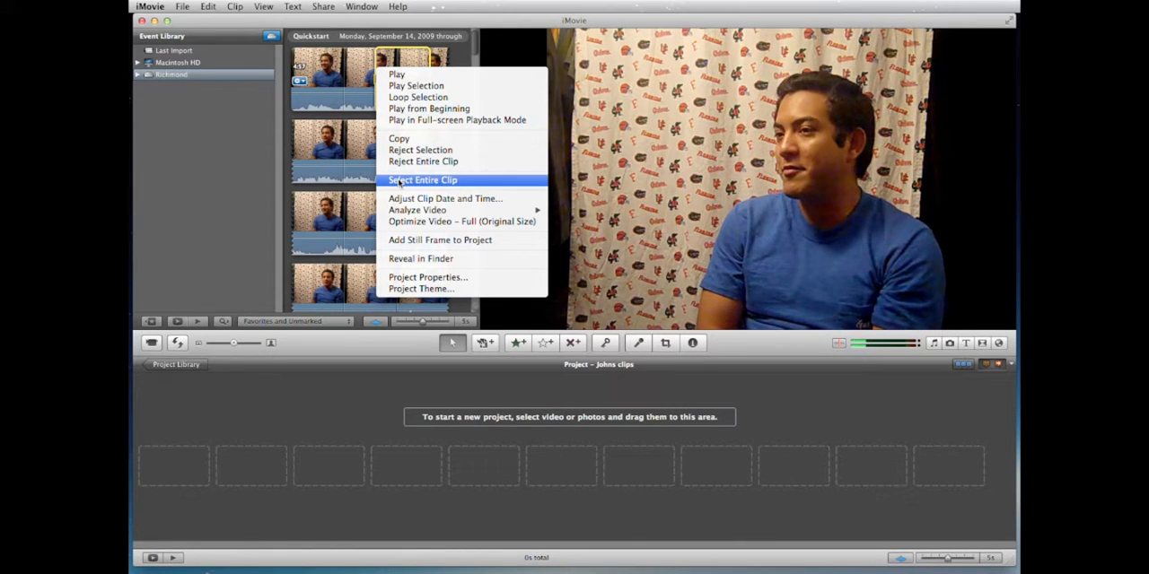
click(400, 181)
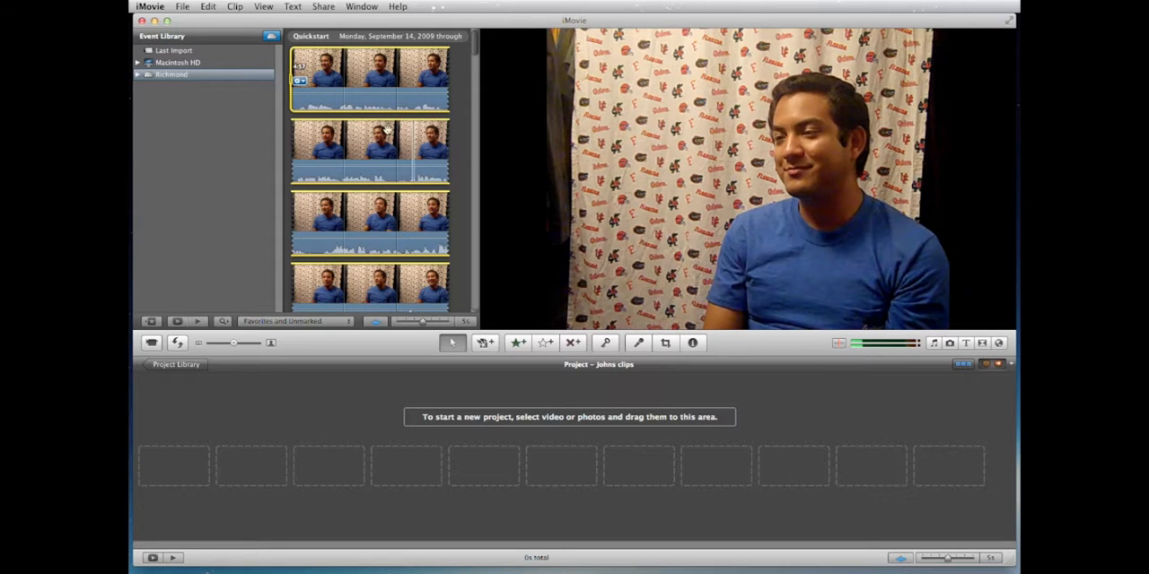
drag(377, 132, 441, 466)
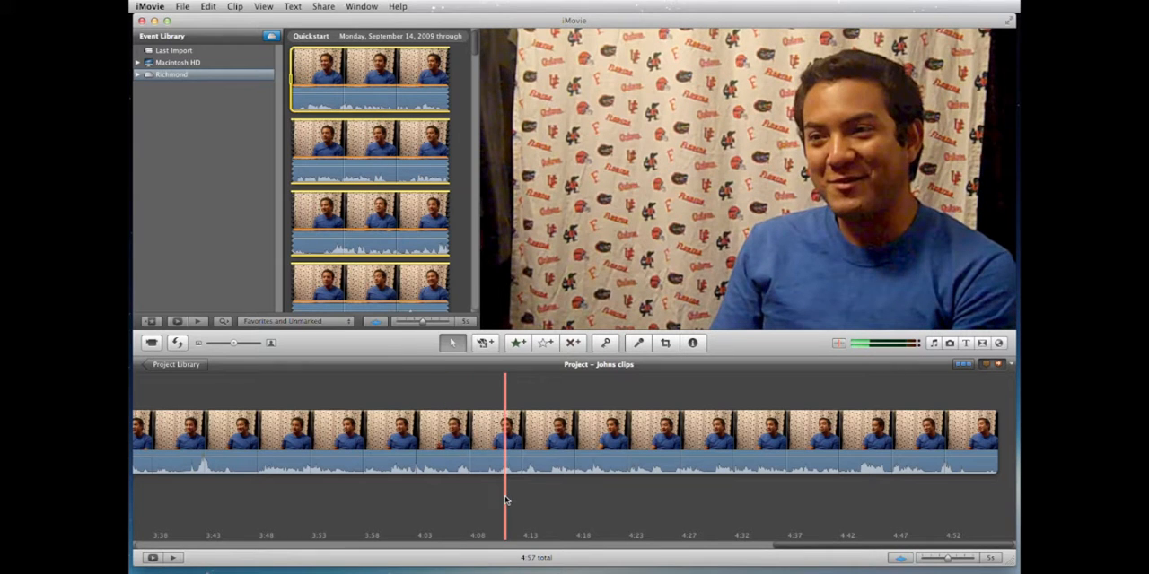
Step: Skim the added interview footage around the two-minute mark in the project timeline and return to its beginning
scroll(505, 500, left, 5)
scroll(505, 499, left, 12)
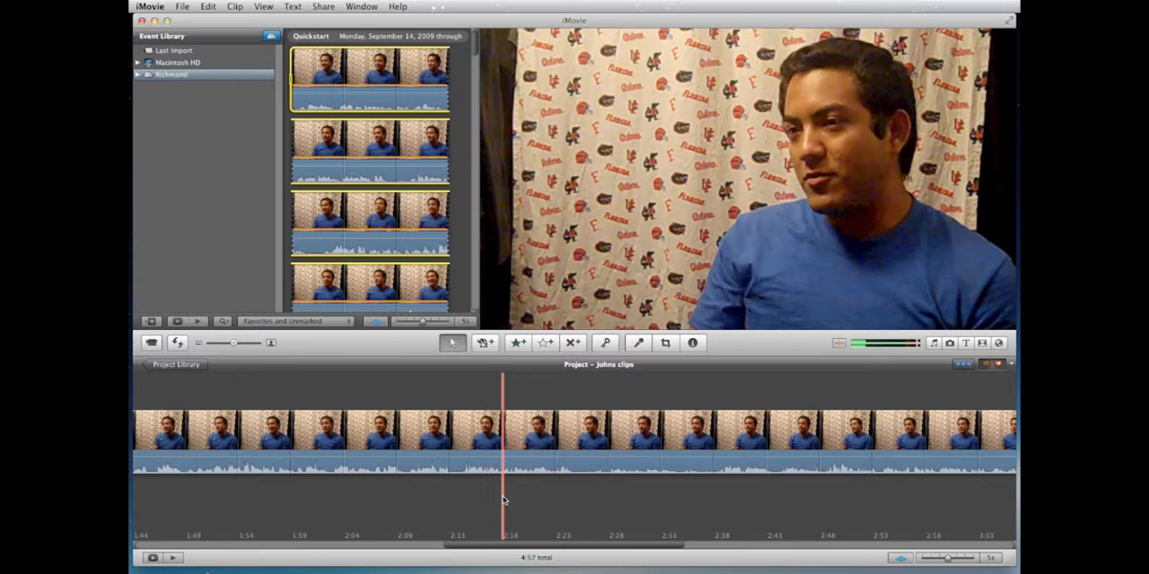
click(497, 501)
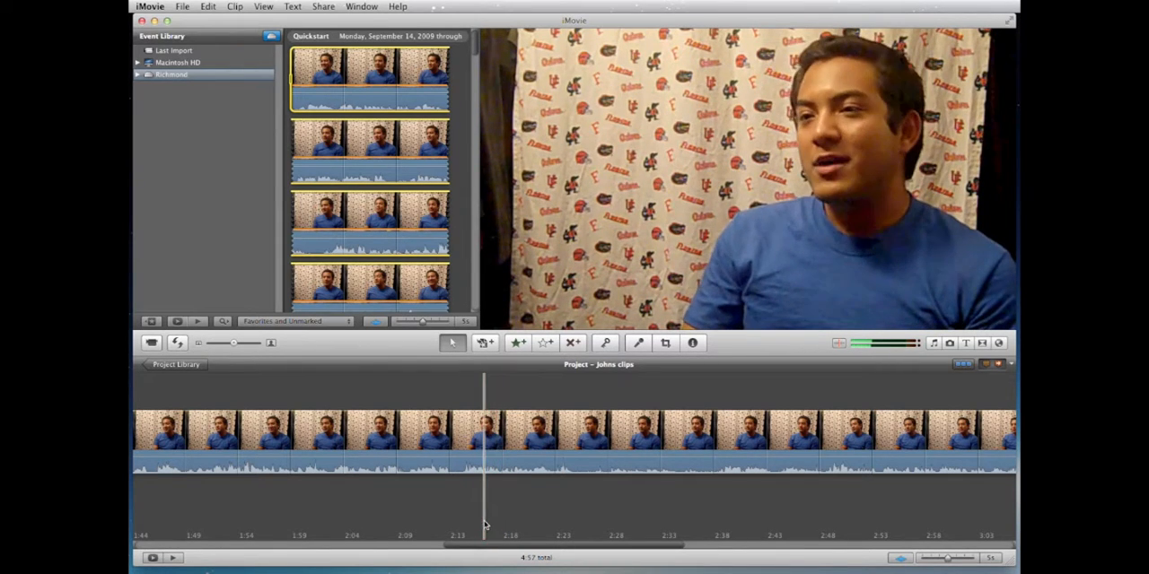
click(345, 539)
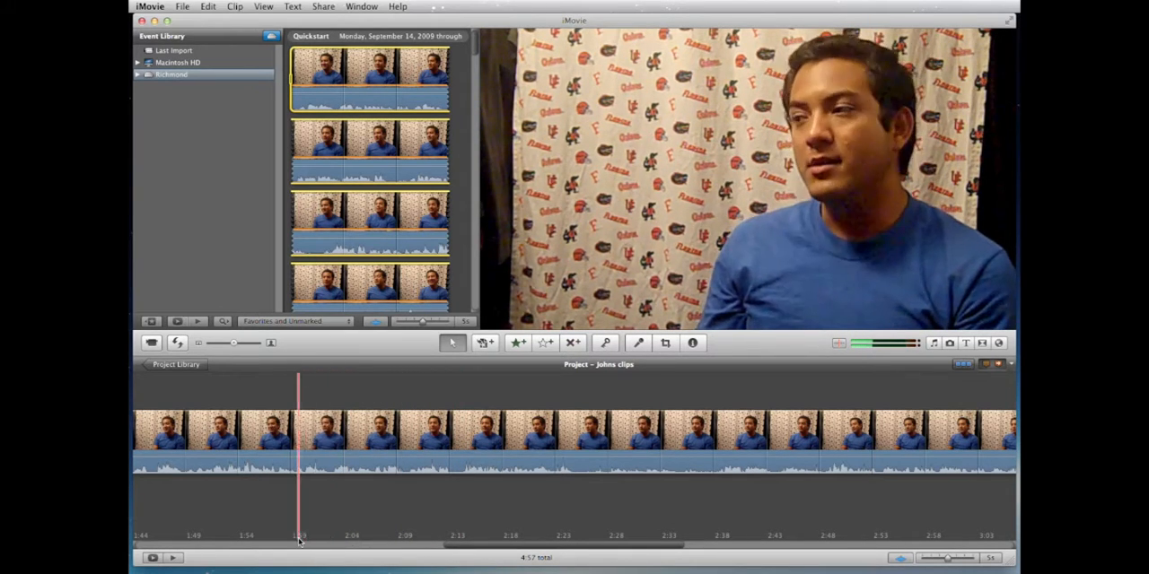
click(340, 540)
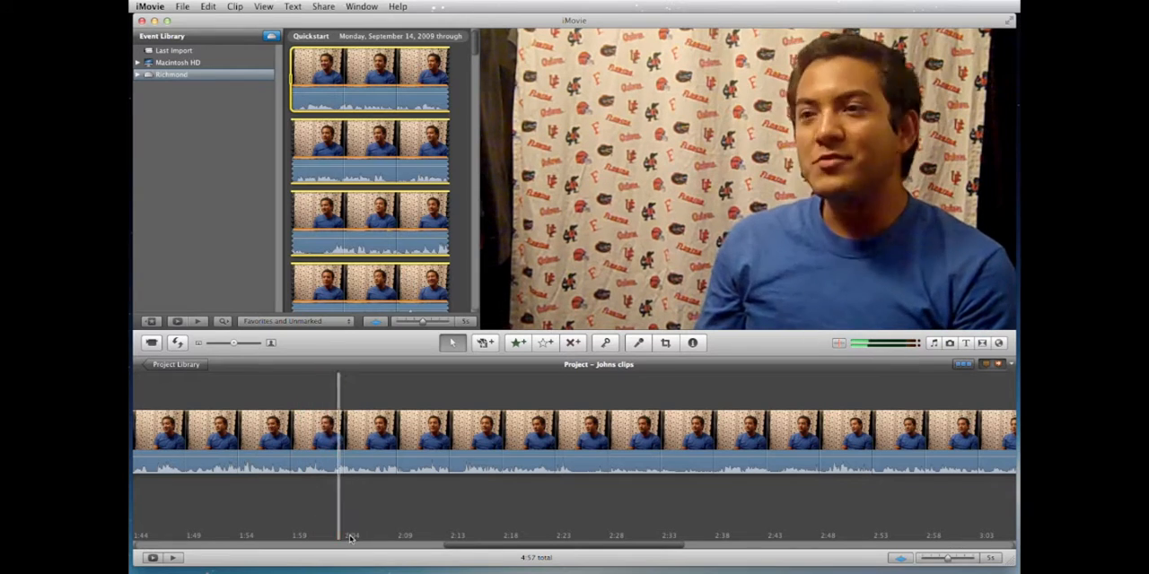
click(414, 537)
click(453, 536)
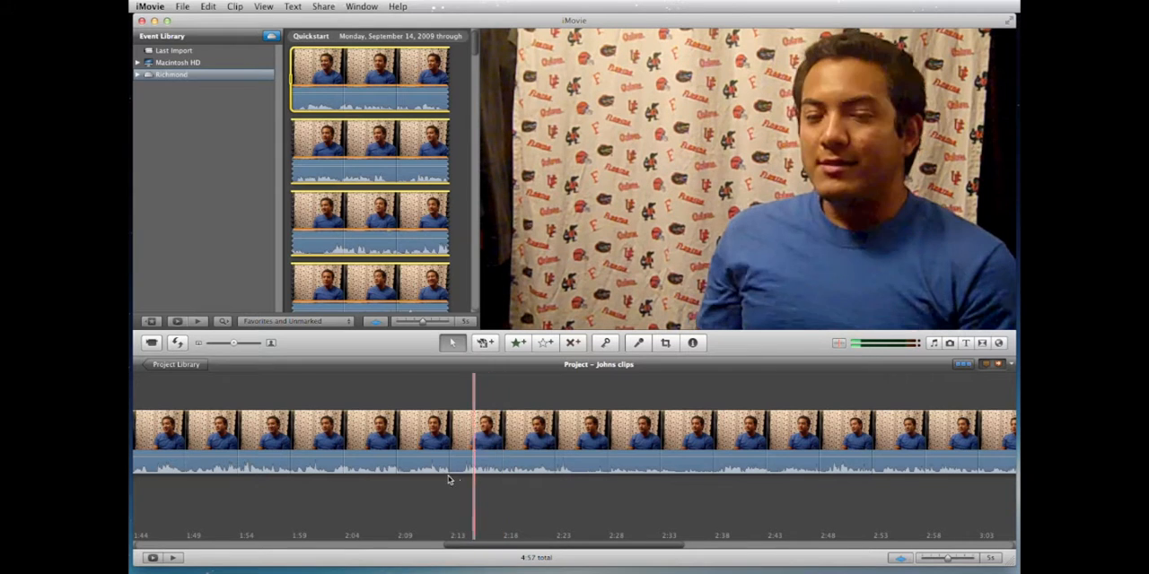
scroll(436, 480, left, 10)
scroll(435, 480, left, 2)
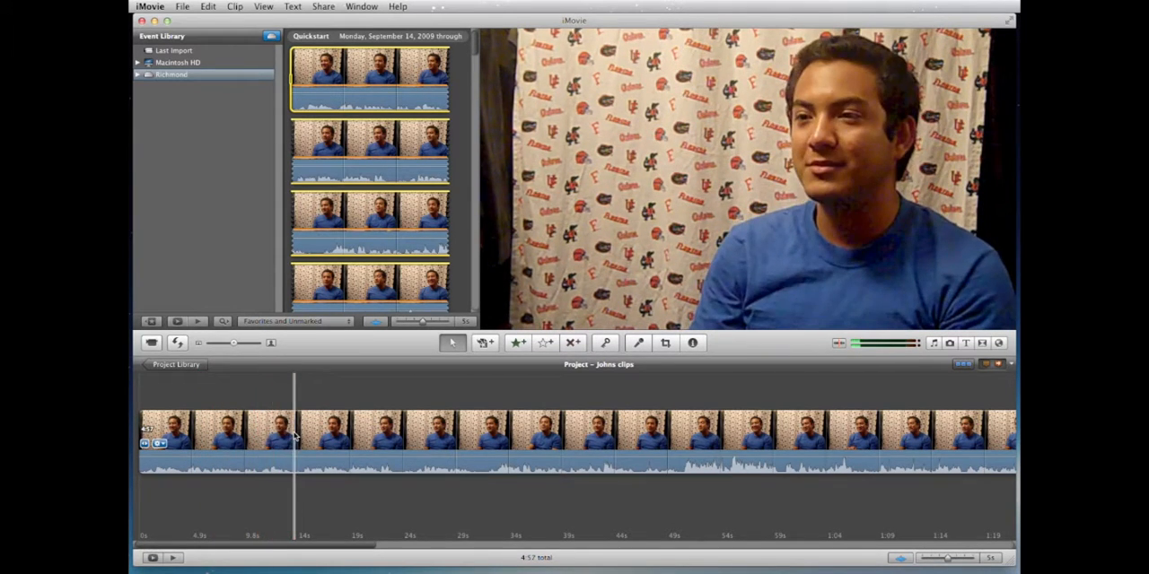
Step: Play the opening of the project clip and split the clip at about 15 seconds
key(space)
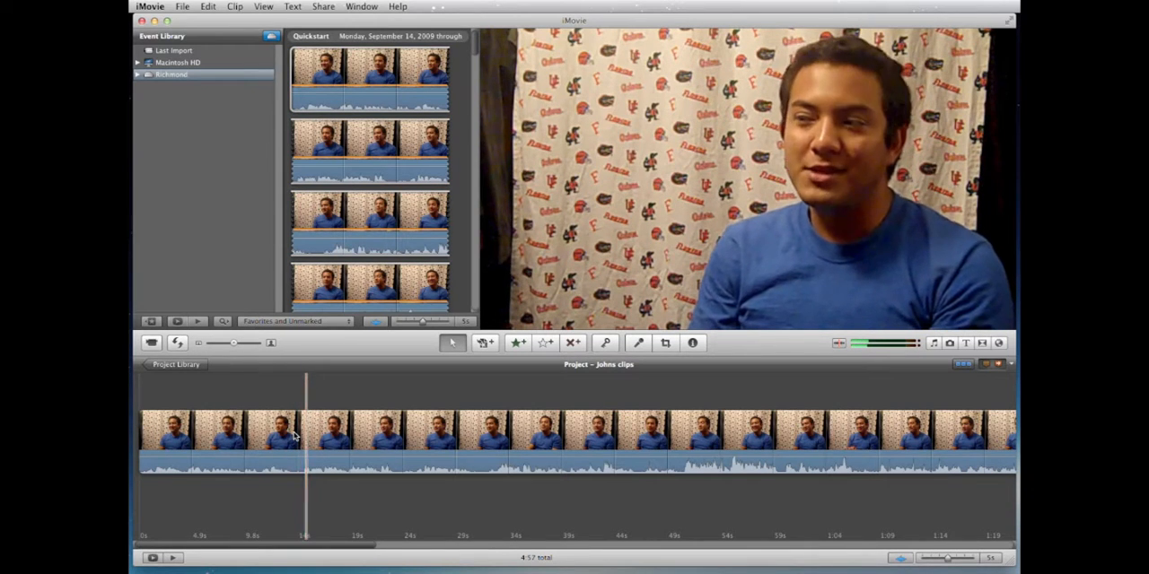
key(space)
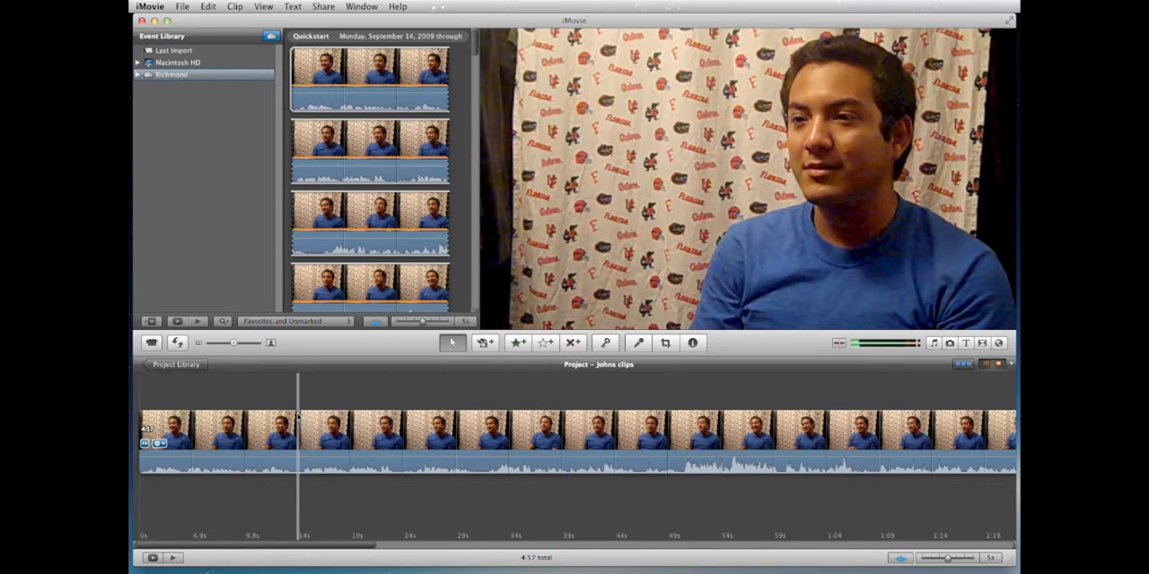
click(300, 416)
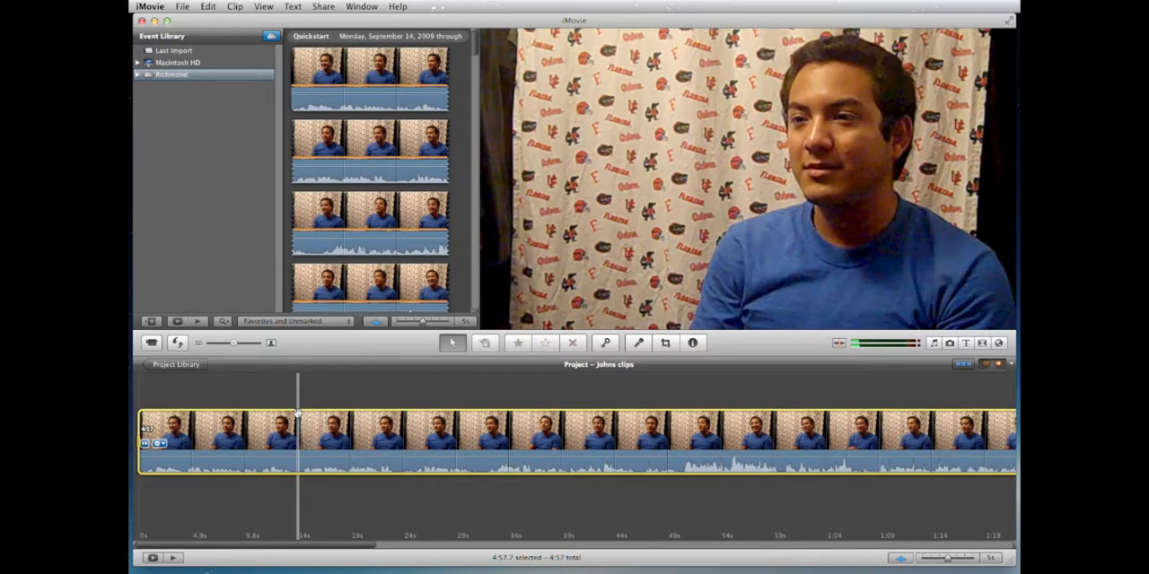
right_click(297, 413)
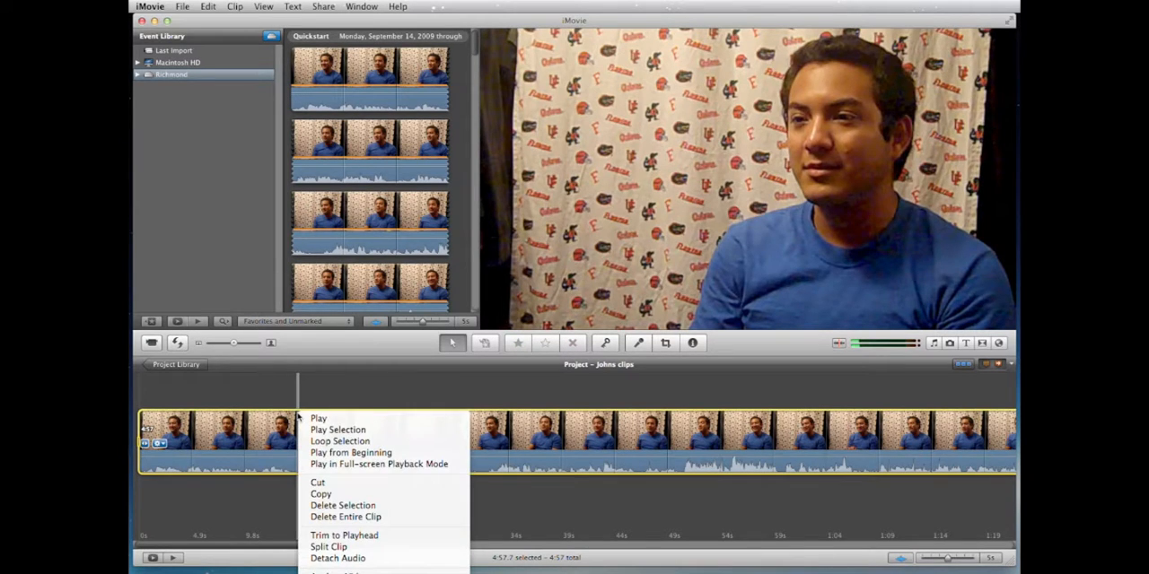
click(329, 546)
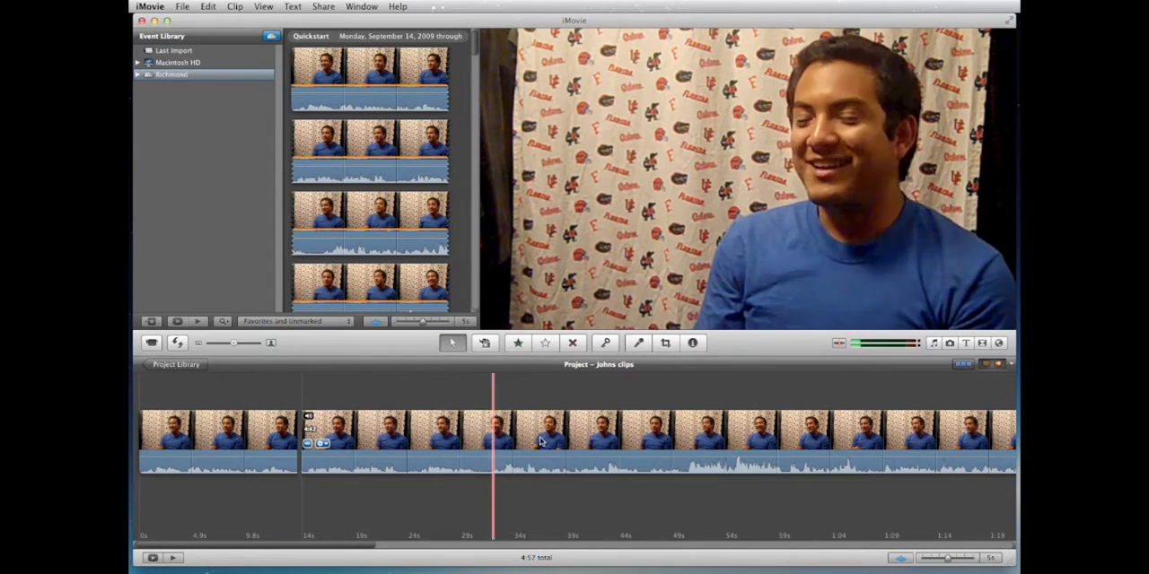
Step: Try splitting the second project clip at about 47 seconds, and undo that split
key(space)
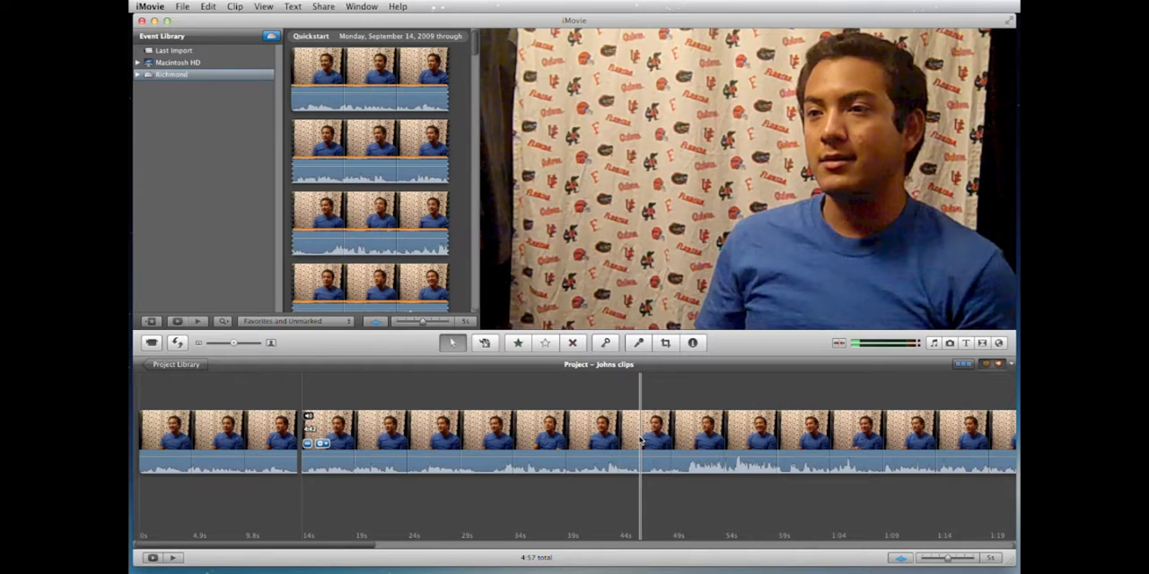
click(641, 438)
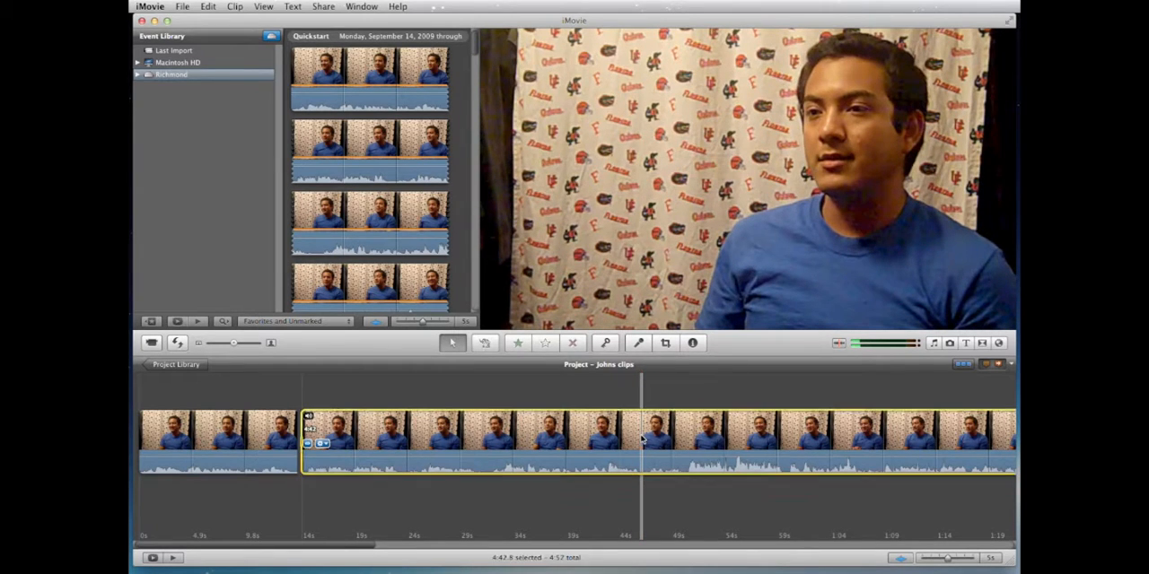
right_click(642, 437)
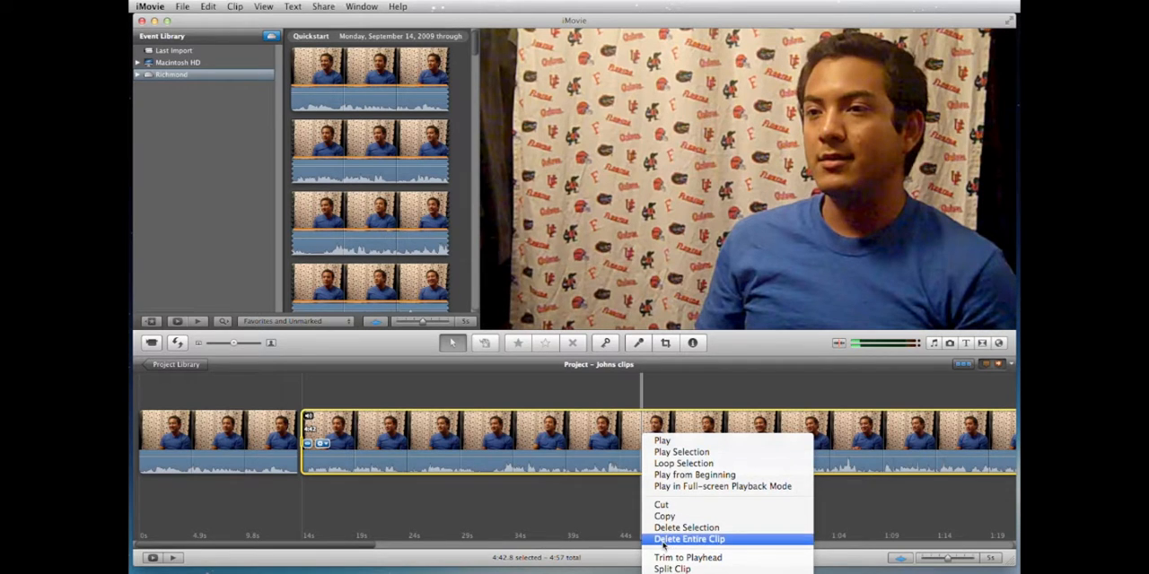
click(672, 569)
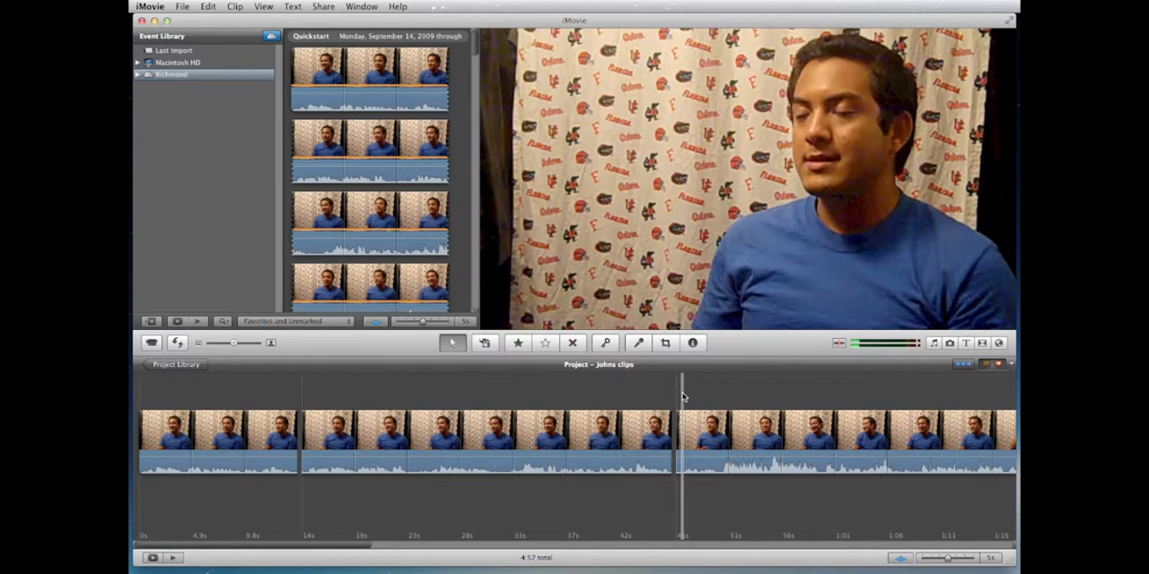
key(super+z)
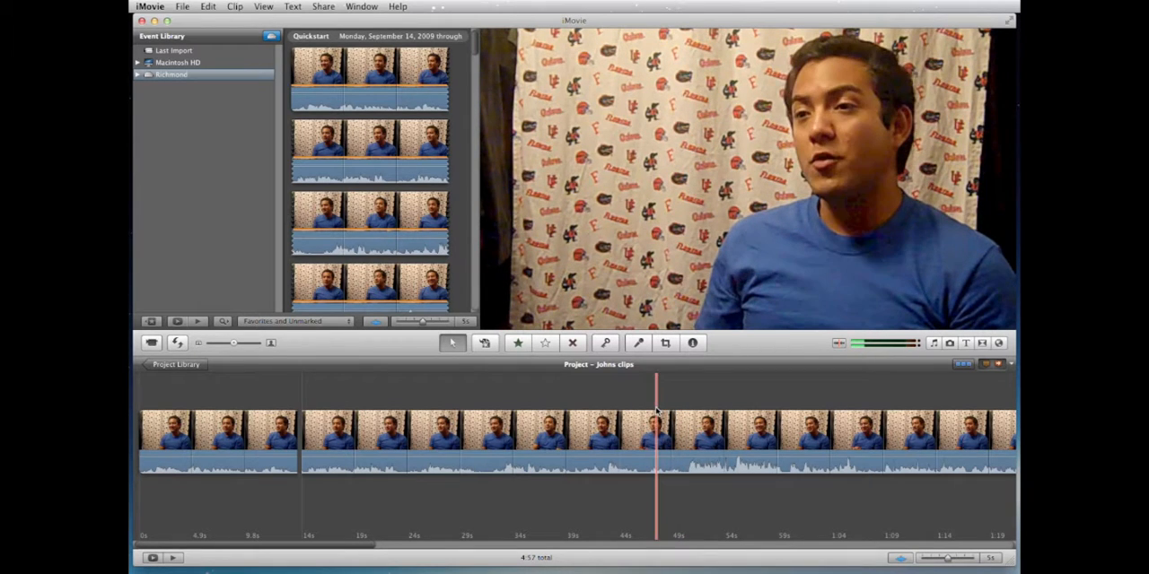
Step: Play the second clip in short bursts from about 48 to 51 seconds to locate the end of the answer
click(660, 412)
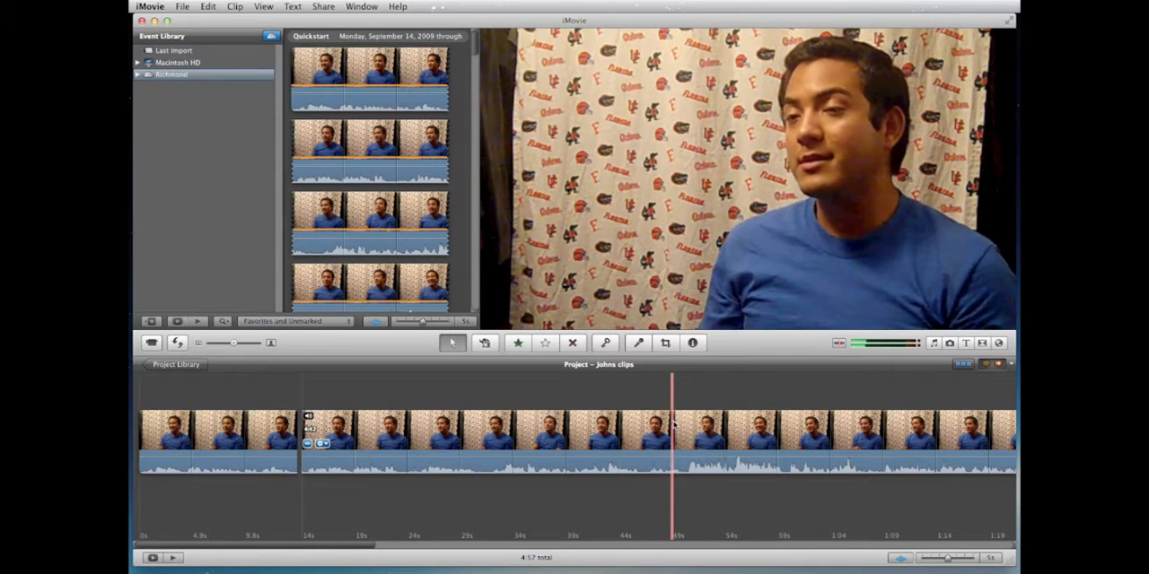
key(space)
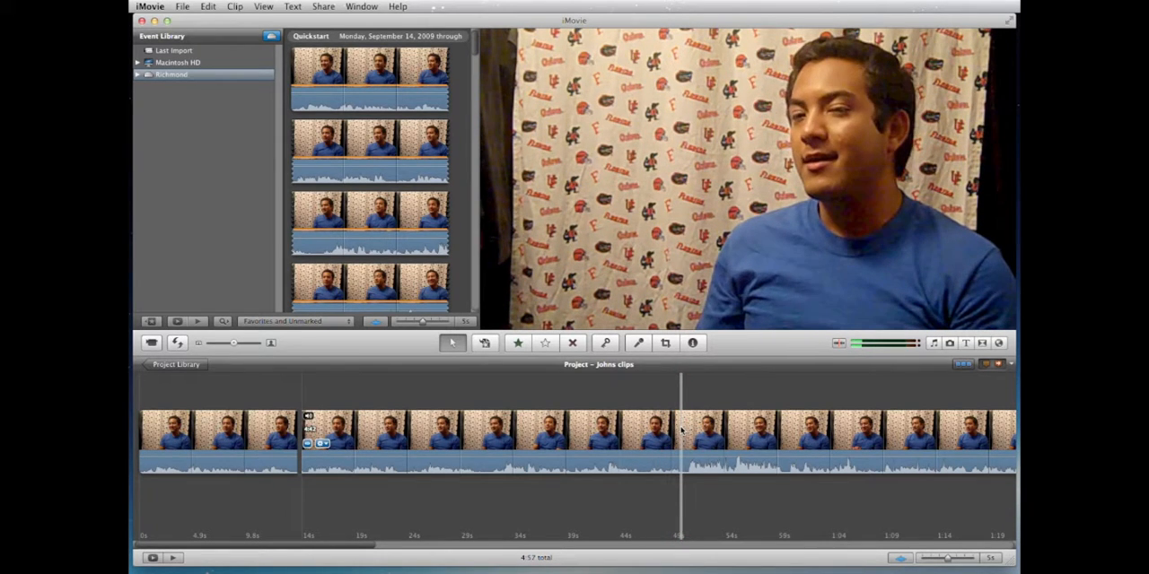
key(space)
key(space)
key(space)
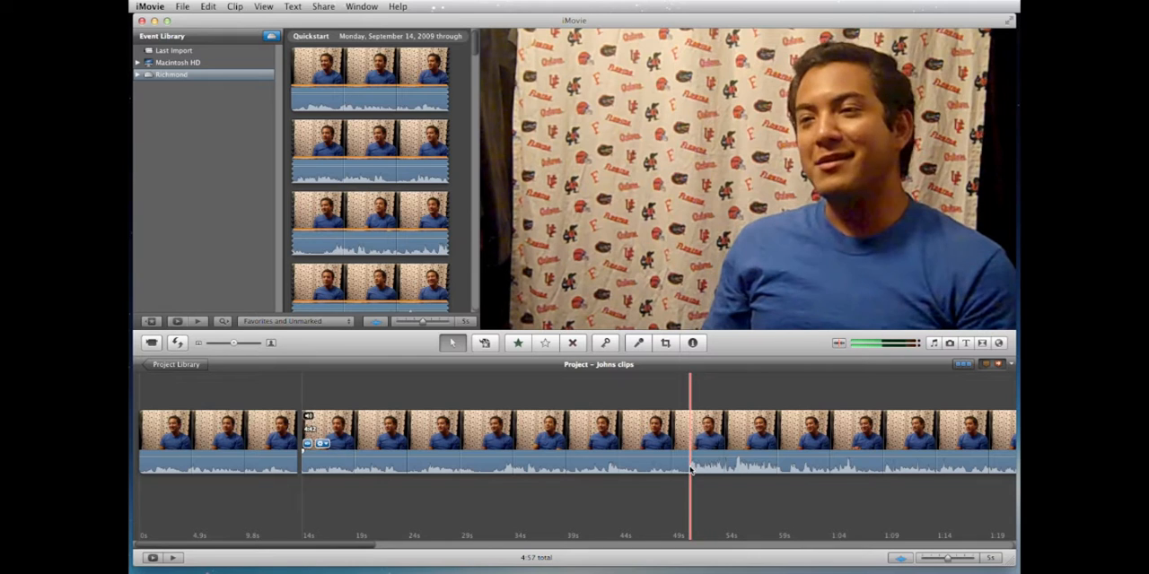
key(space)
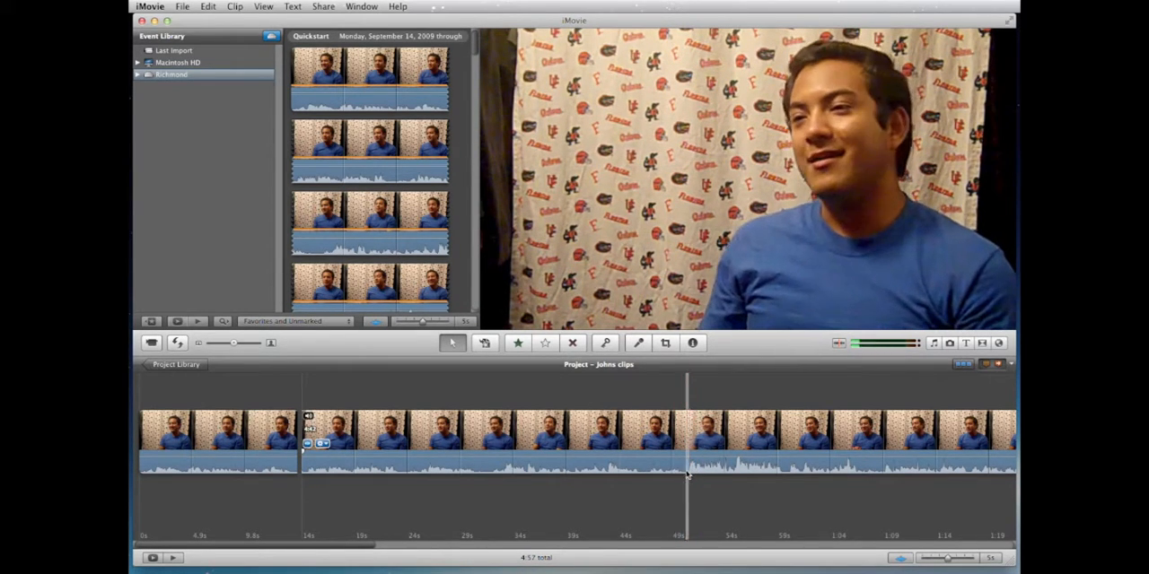
Step: Toggle the project's audio waveforms off and on to compare the timeline views, leaving them shown
click(900, 558)
click(900, 559)
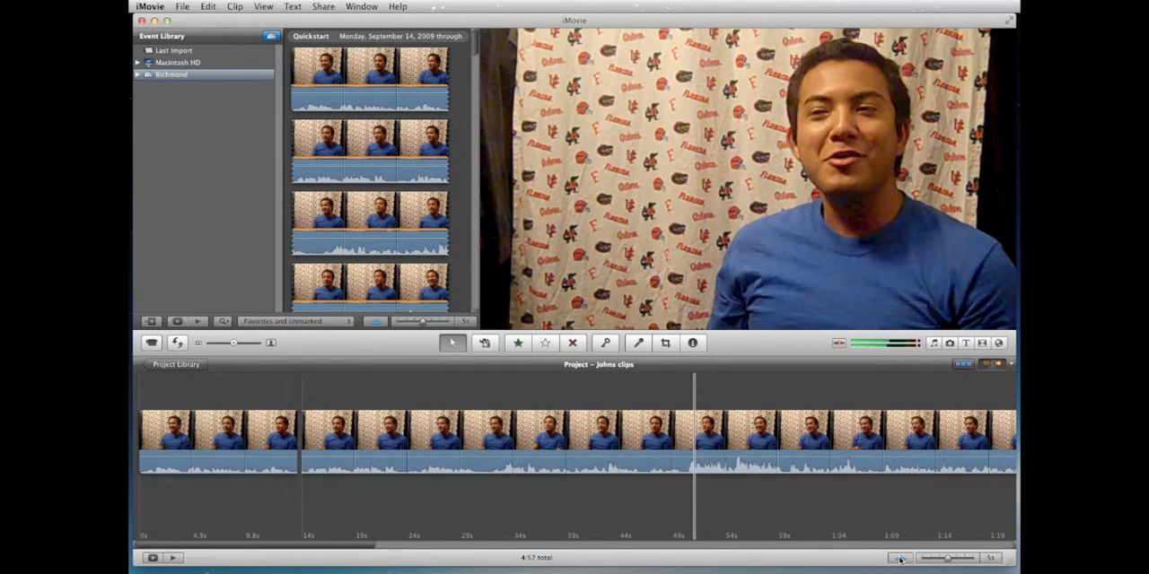
click(900, 558)
click(900, 558)
click(901, 558)
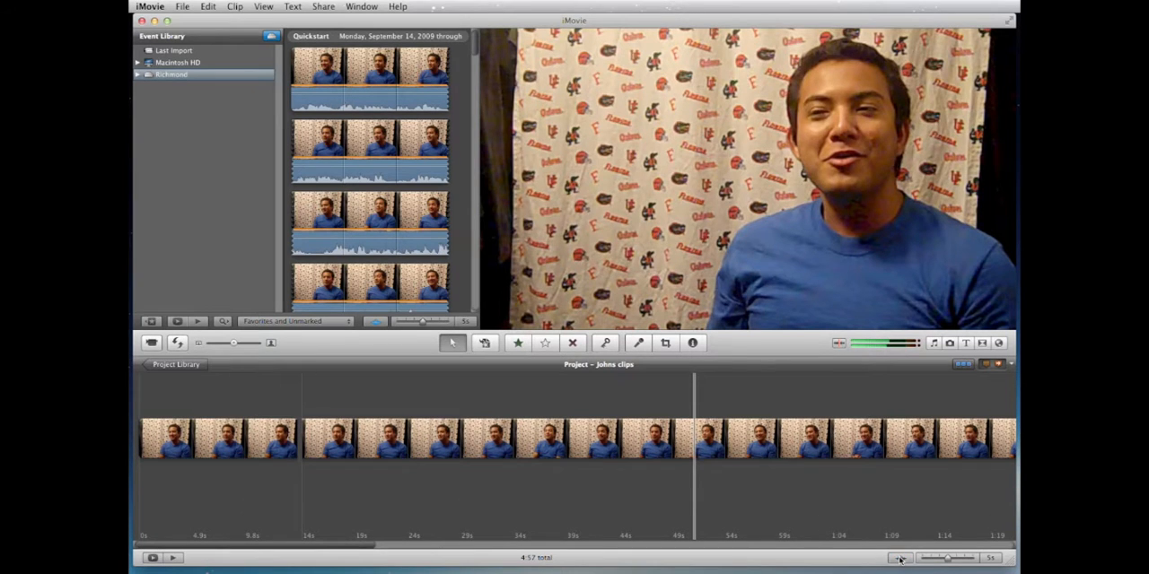
click(900, 558)
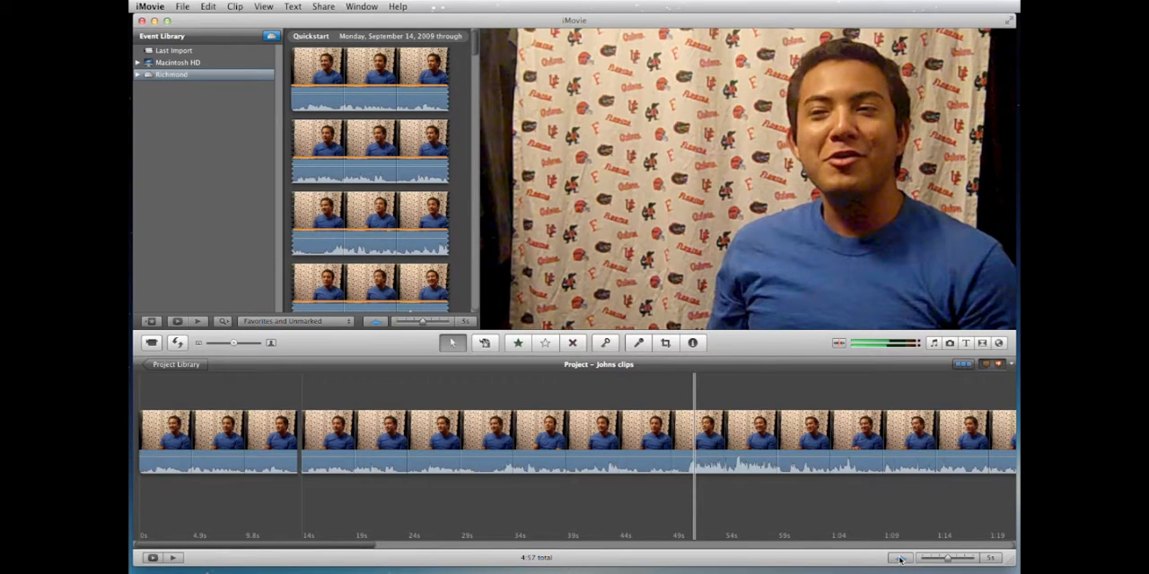
Step: Split the second project clip at about 51 seconds, just before the louder stretch of audio
click(685, 435)
right_click(684, 433)
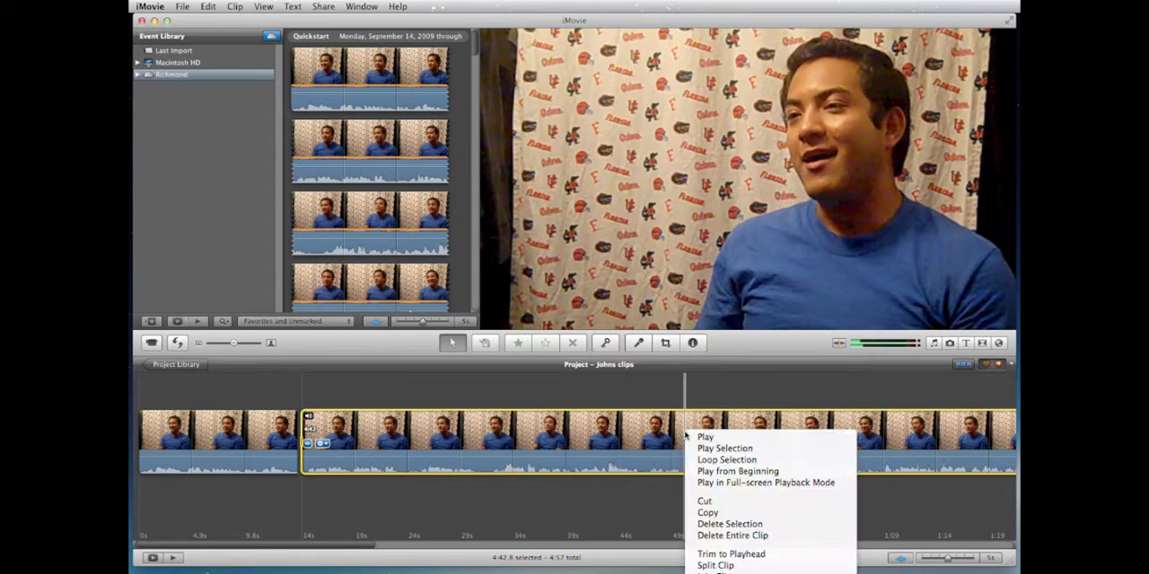
click(722, 567)
Step: Skim the remaining footage and split the third project clip at about 1:23
scroll(850, 473, right, 10)
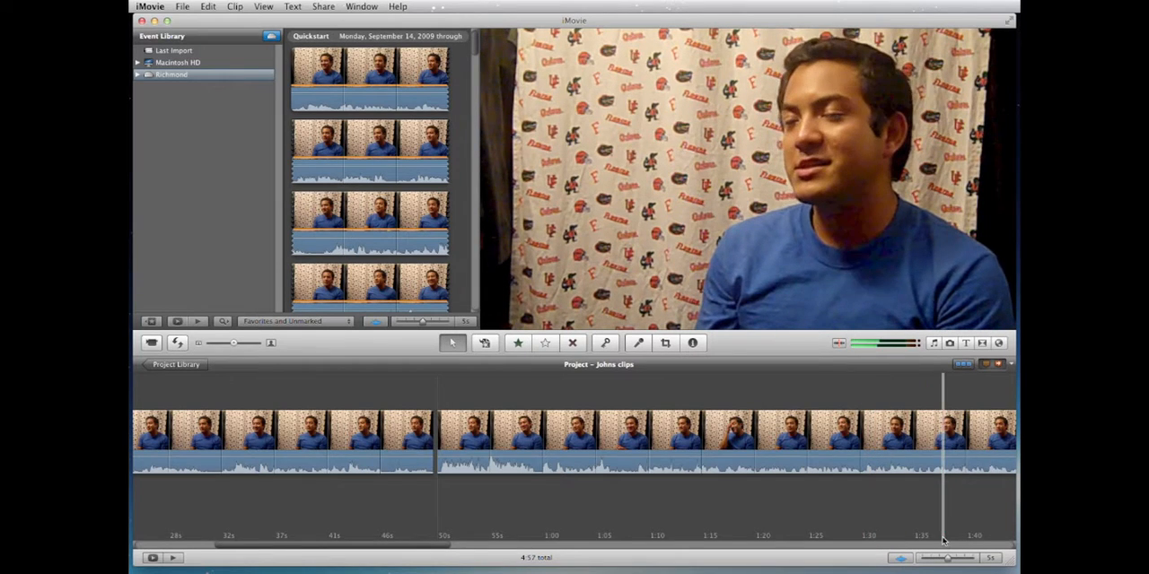
scroll(897, 536, right, 5)
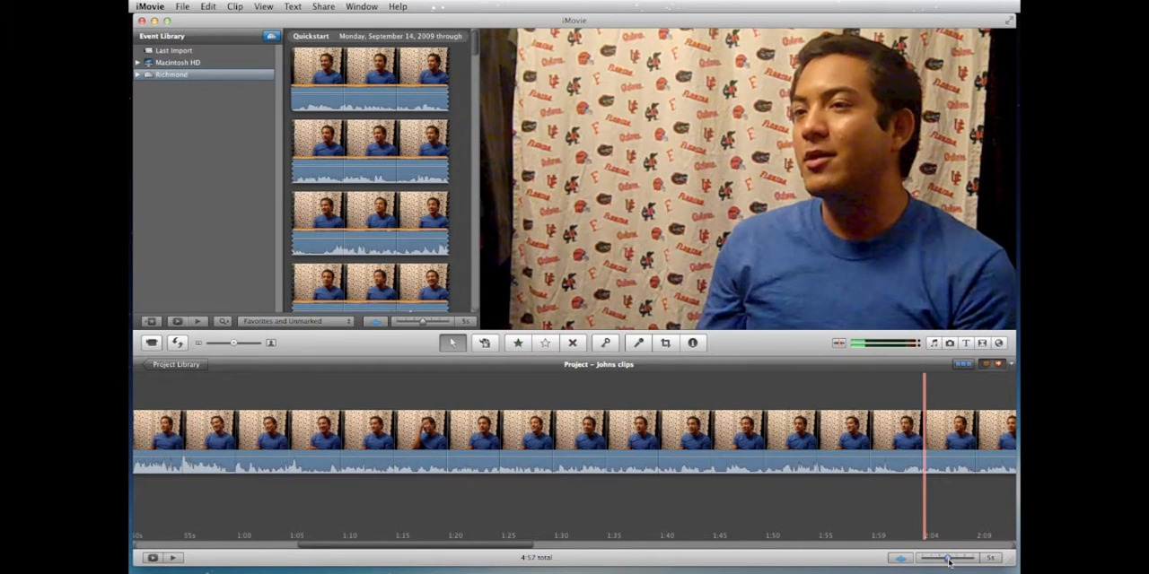
drag(950, 561, 948, 560)
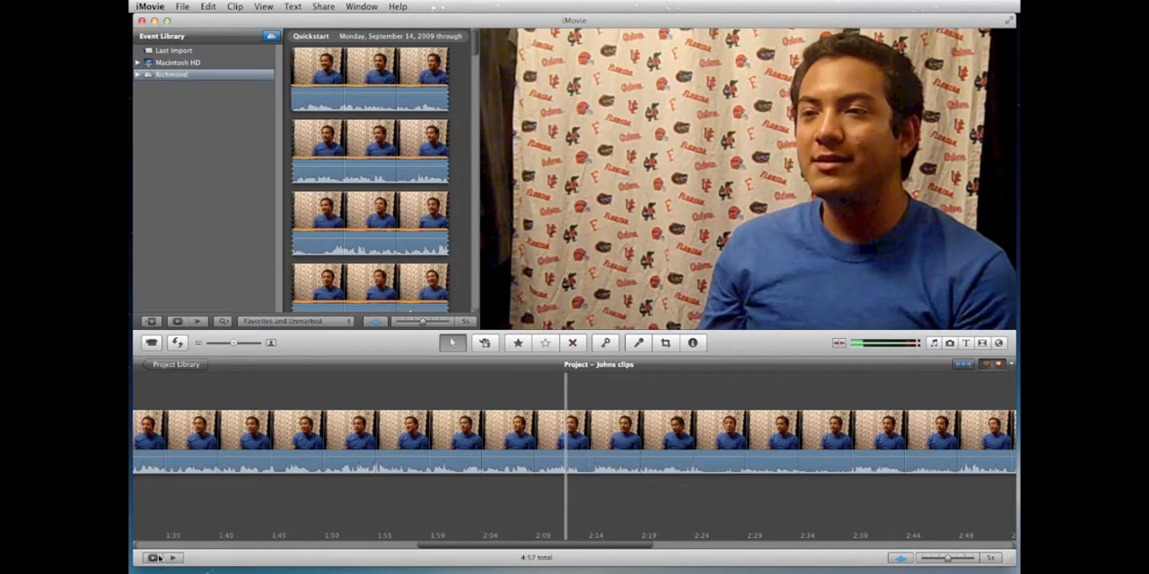
mouse_move(479, 547)
mouse_down()
mouse_move(198, 551)
mouse_move(864, 529)
mouse_move(453, 552)
mouse_move(473, 550)
mouse_up()
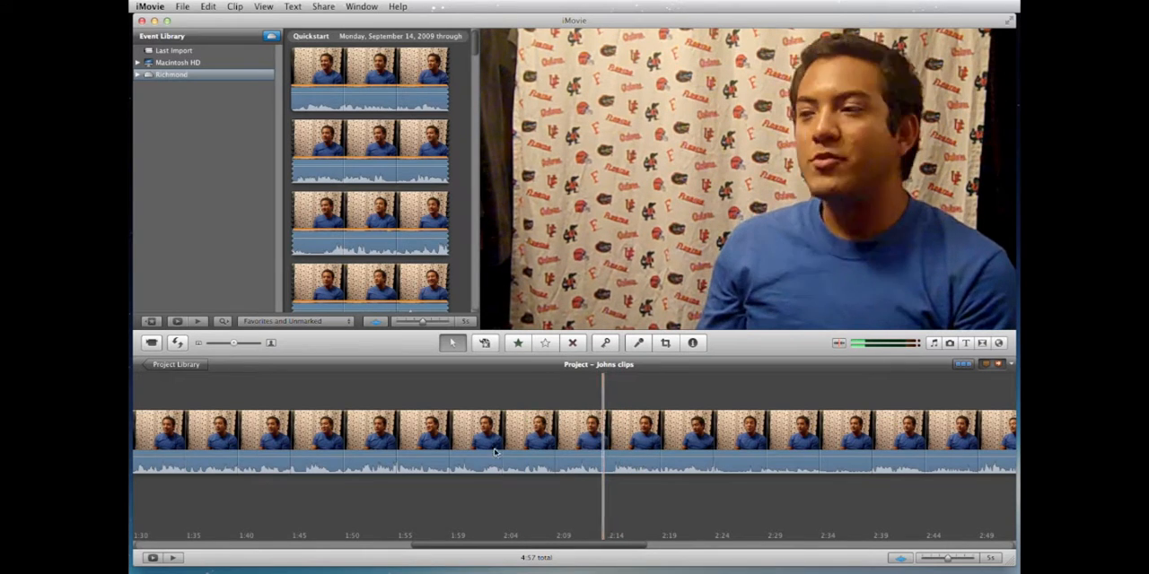
key(space)
scroll(489, 453, left, 10)
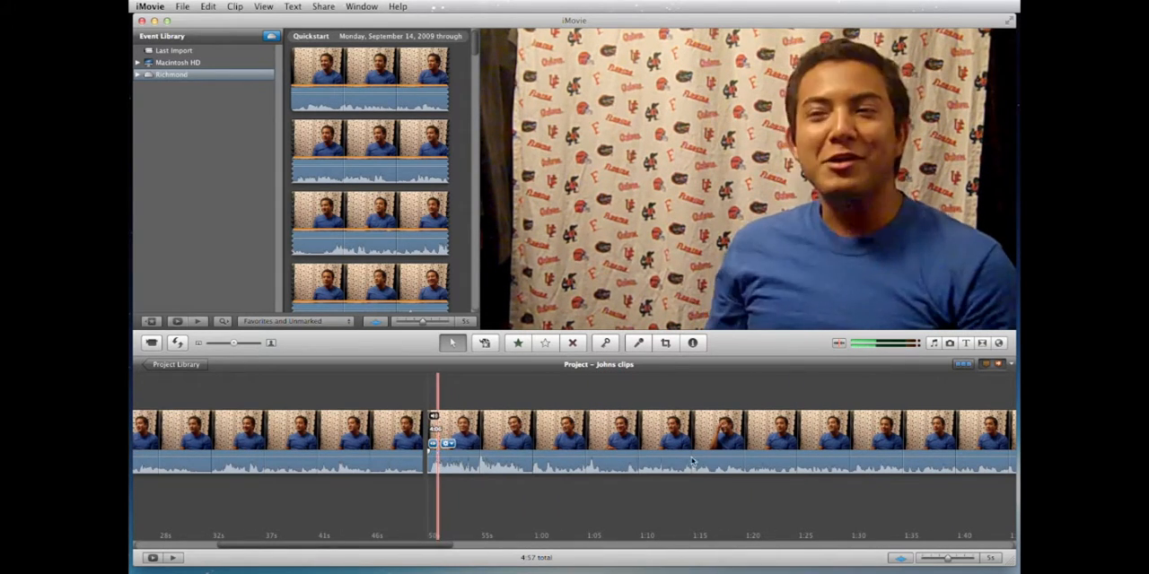
click(780, 443)
right_click(781, 442)
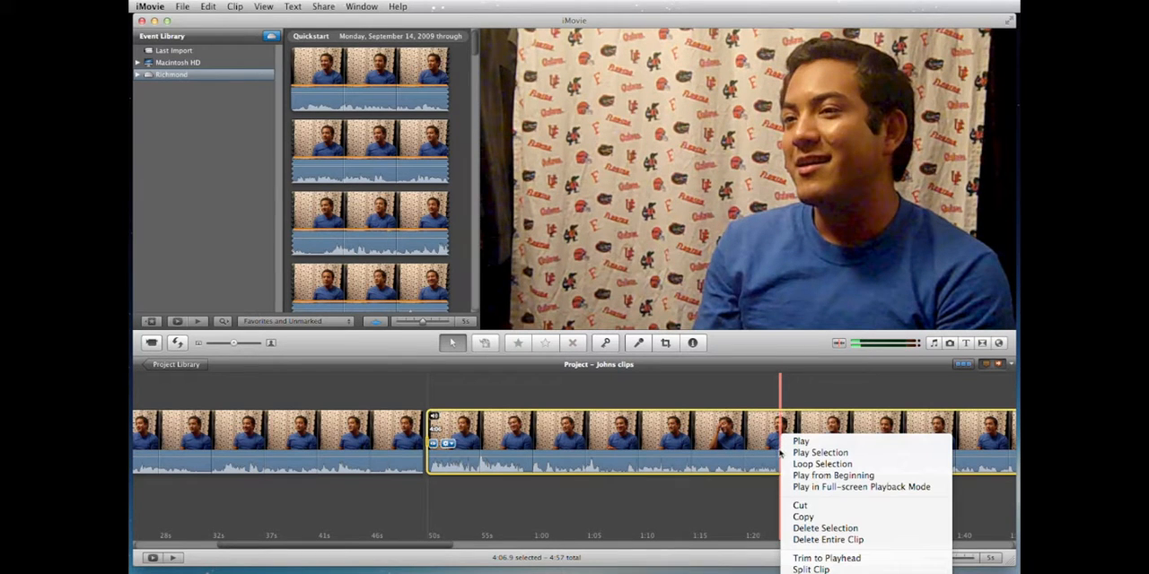
click(793, 558)
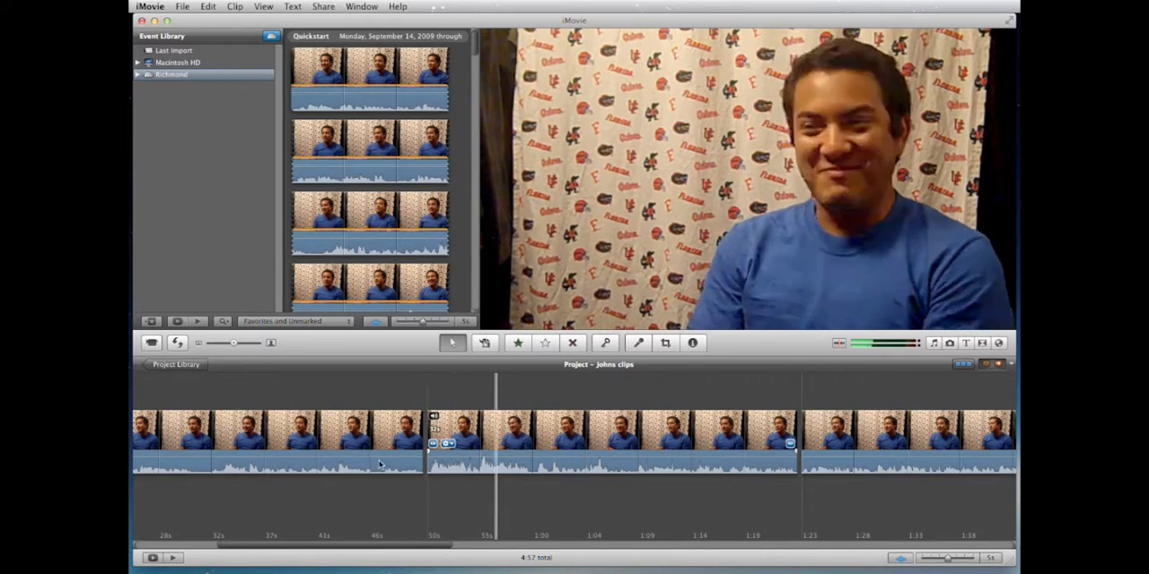
scroll(379, 464, left, 5)
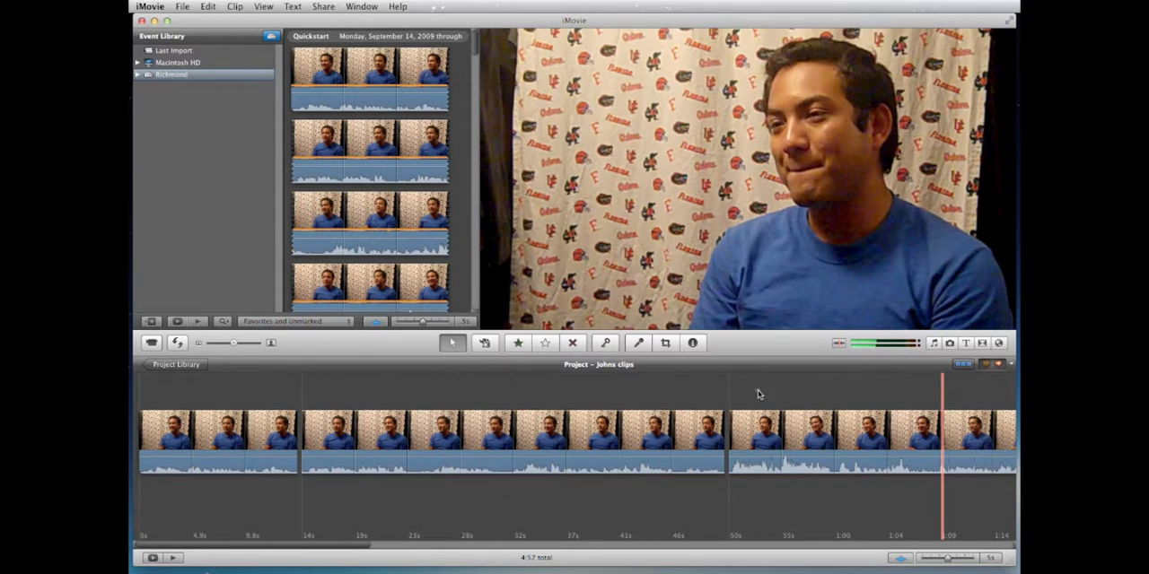
Step: Add a comment marker reading "Came to America" above the second clip and shift it to about 37 seconds
drag(759, 395, 540, 437)
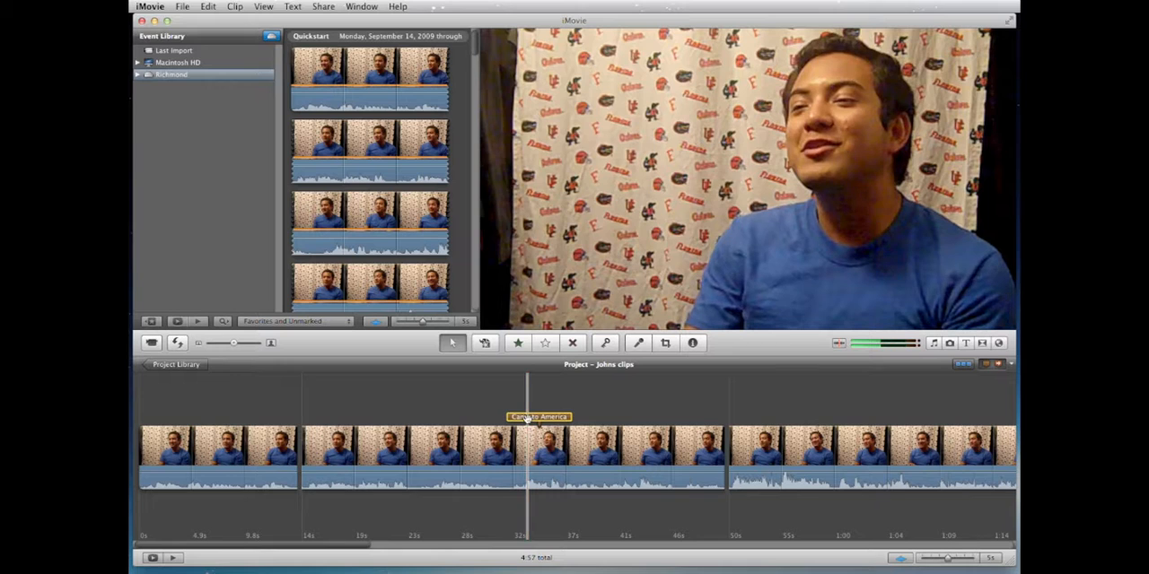
mouse_move(527, 419)
mouse_down()
mouse_move(491, 418)
mouse_move(700, 417)
mouse_move(577, 417)
mouse_up()
Step: Move the "Came to America" clip behind the clip with the louder opening audio and check the new order
click(590, 459)
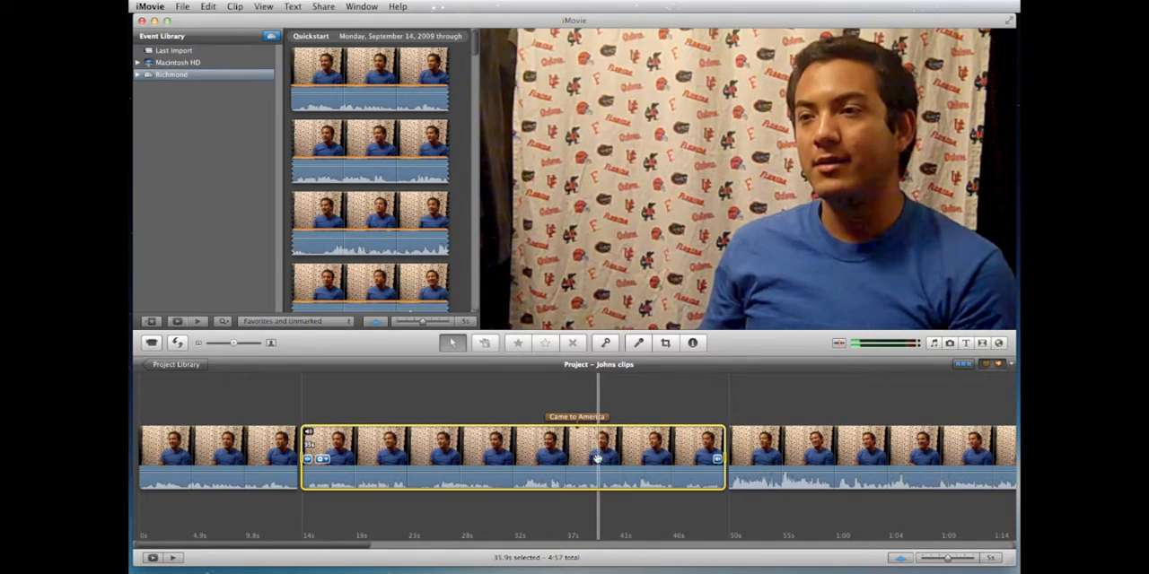
scroll(589, 458, right, 10)
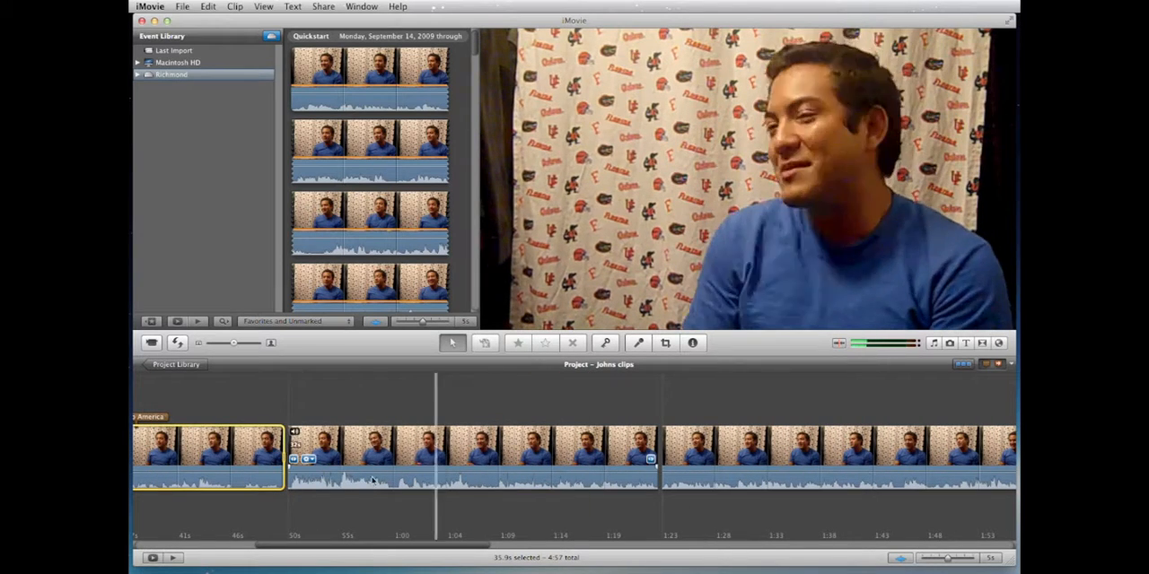
drag(256, 438, 669, 451)
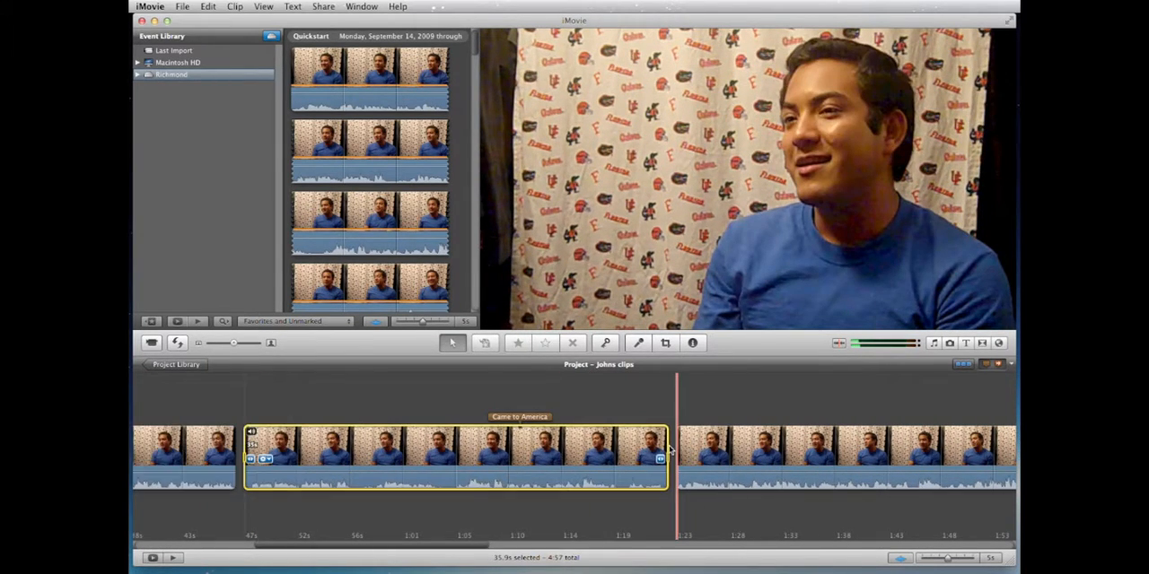
scroll(670, 450, left, 10)
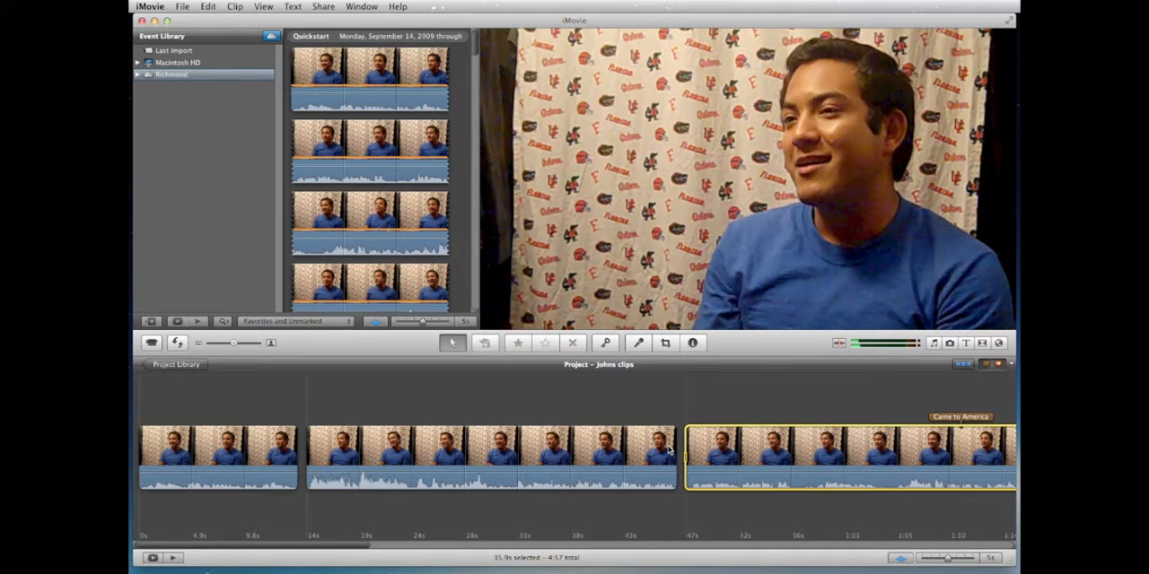
scroll(667, 448, right, 6)
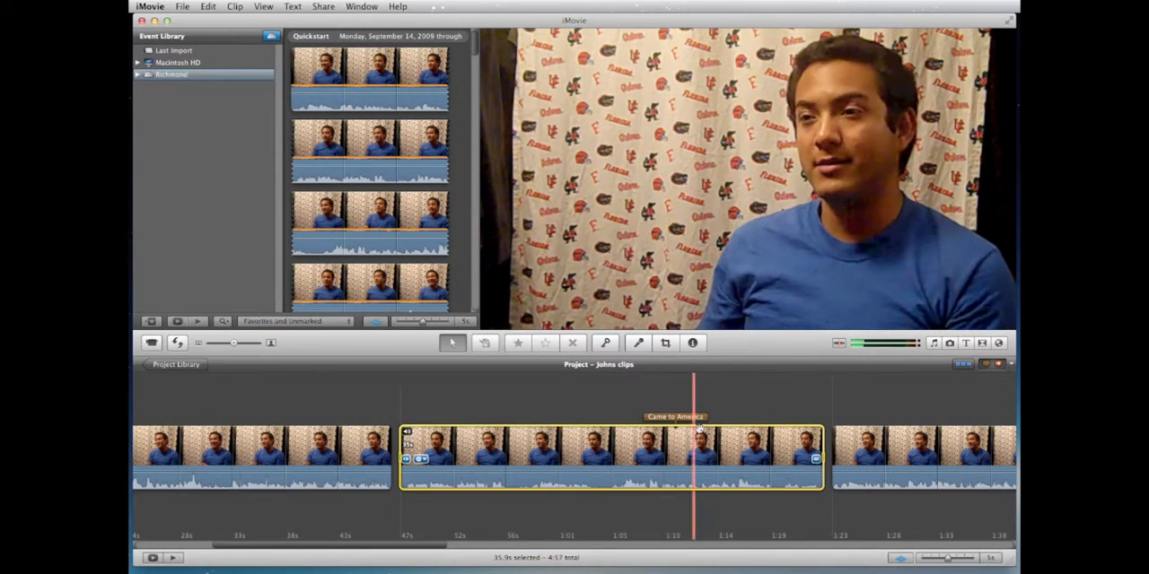
Step: Split the long clip following "Came to America" at about 1:36
scroll(696, 418, right, 8)
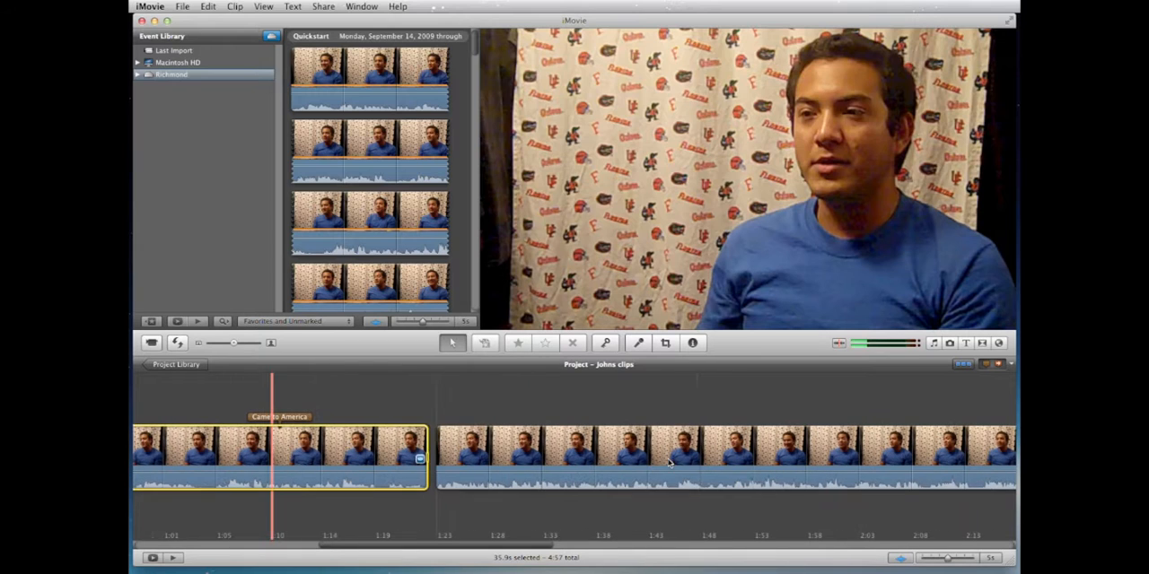
click(571, 458)
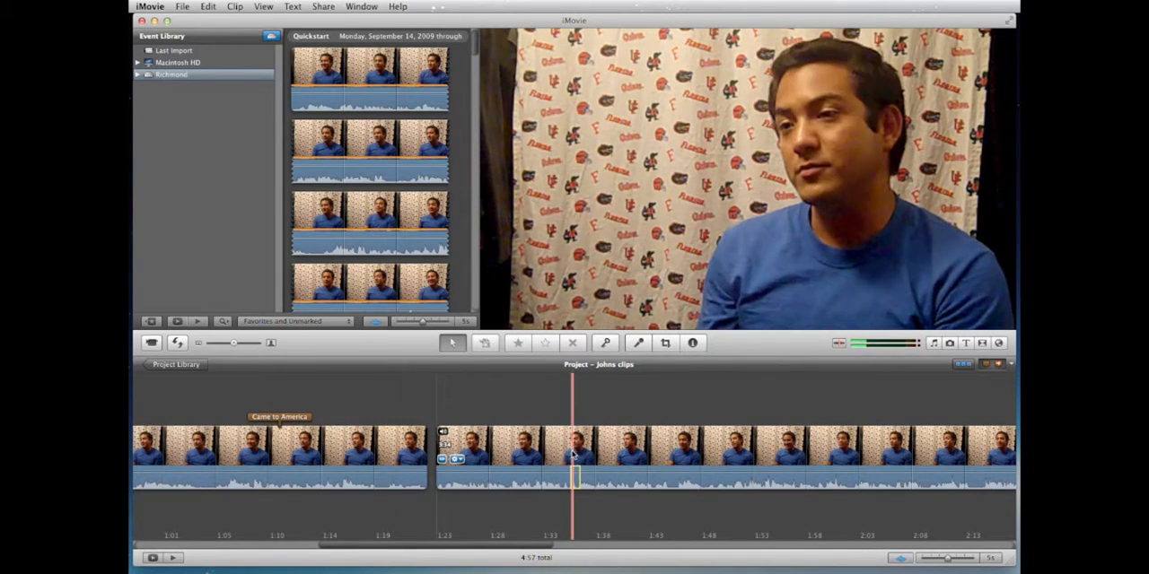
right_click(573, 450)
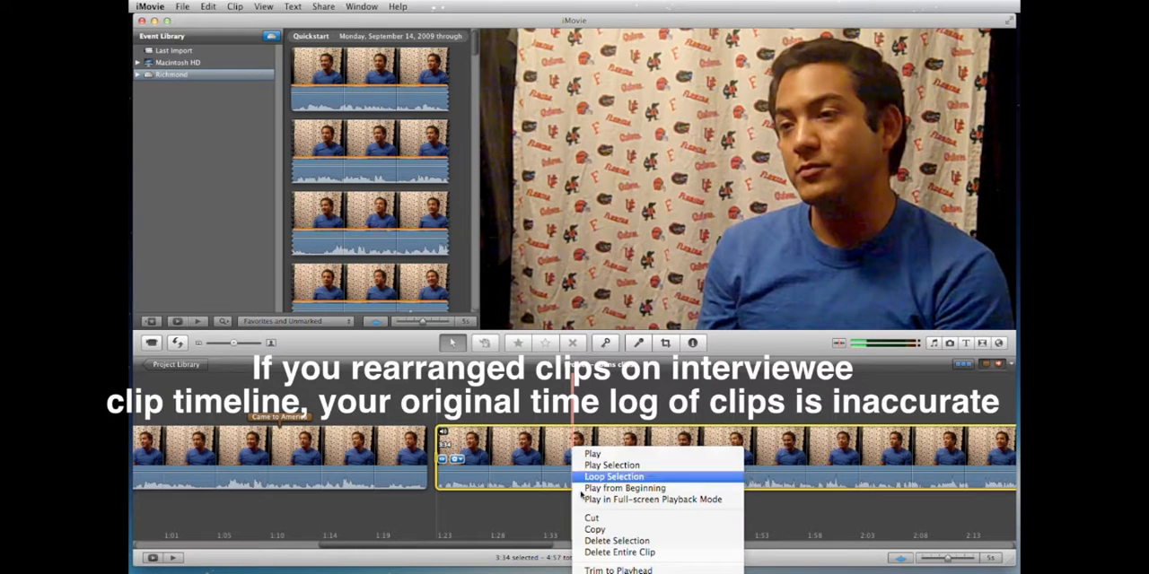
click(608, 571)
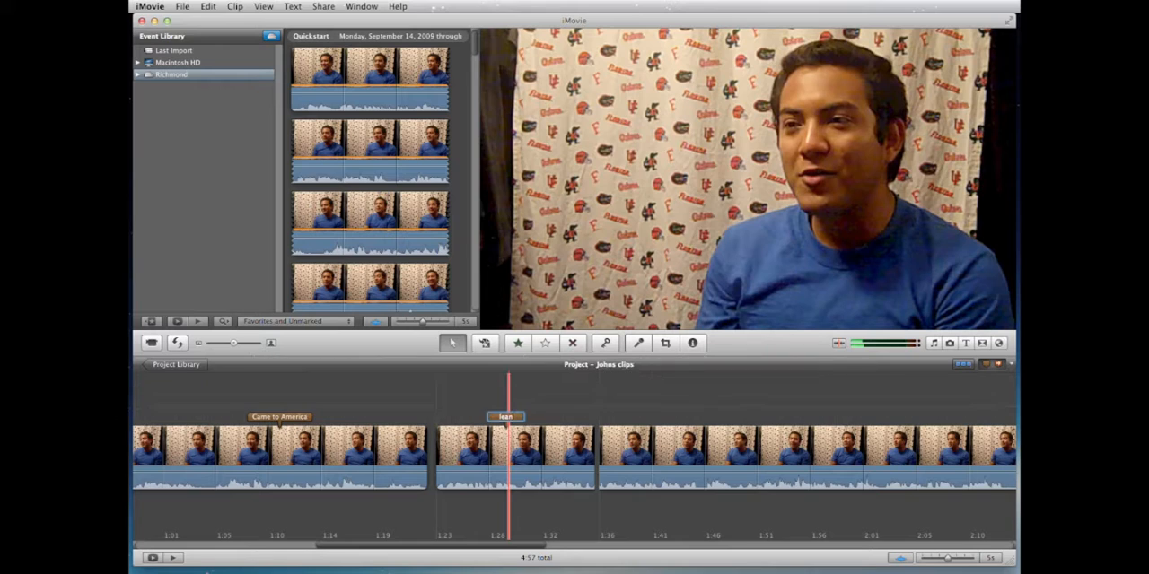
Step: Label the short segment between 1:23 and 1:36 with a comment marker reading "learned english"
text(english)
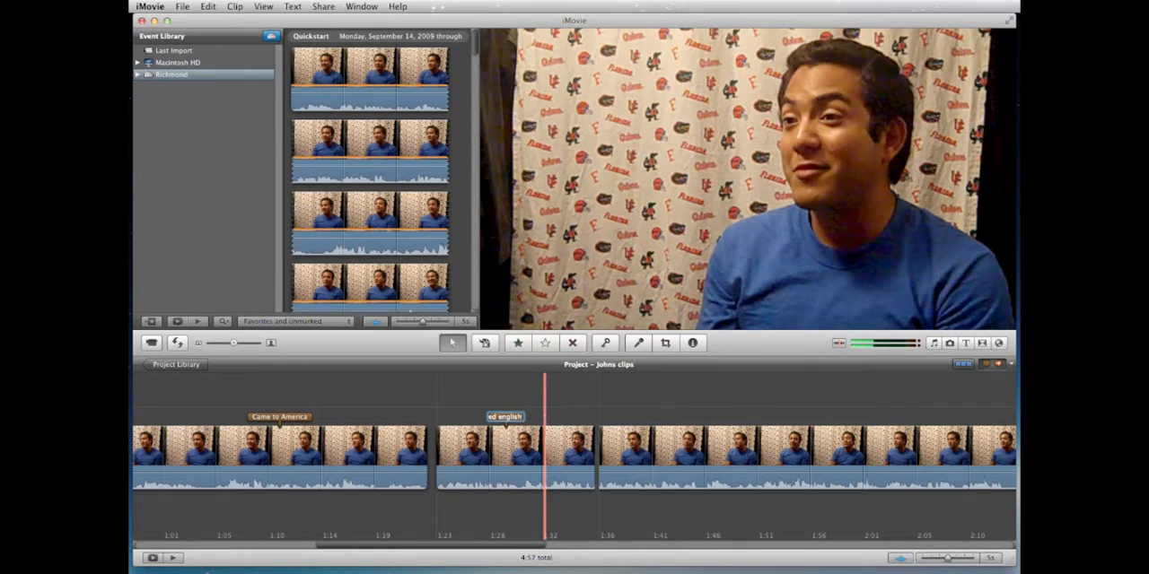
key(Return)
double_click(502, 419)
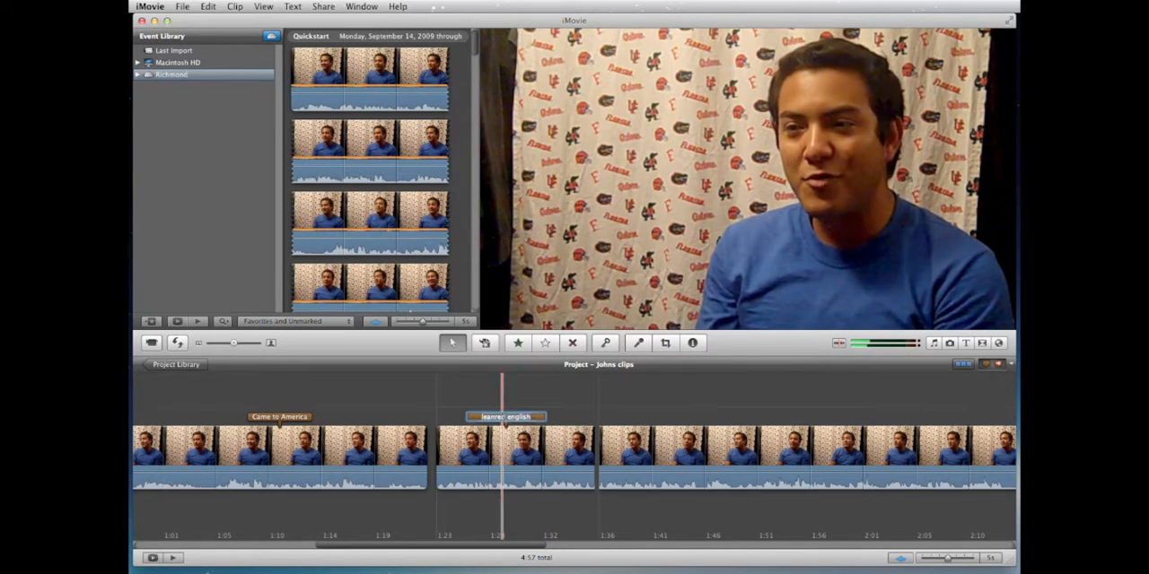
click(507, 419)
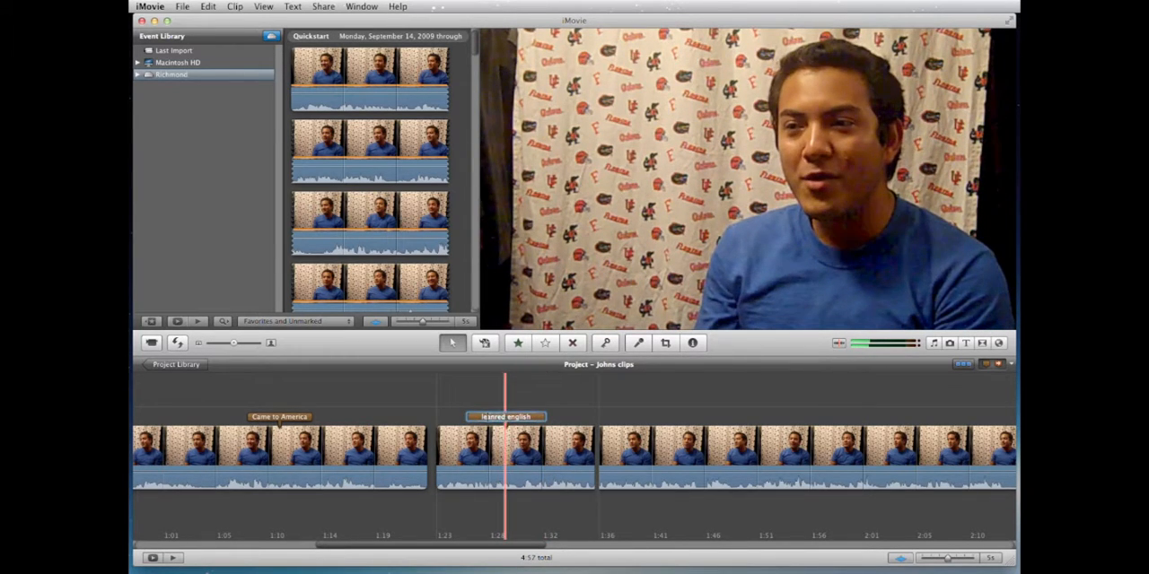
key(BackSpace)
key(BackSpace)
text(rn)
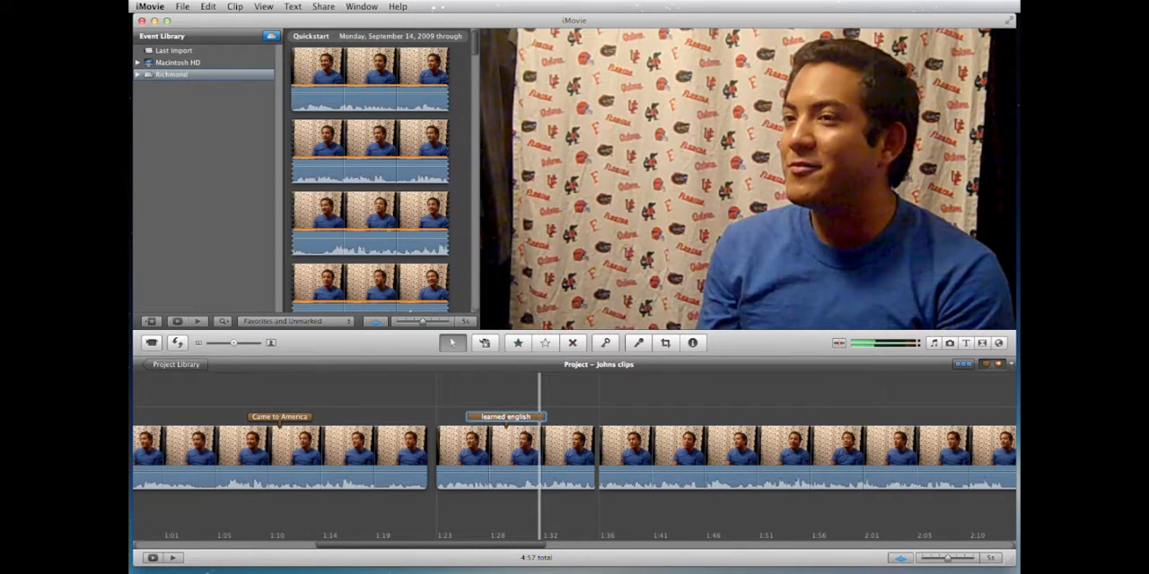
key(Return)
Step: Move the "learned english" segment in front of the "Came to America" clip and review the timeline order
scroll(528, 451, left, 3)
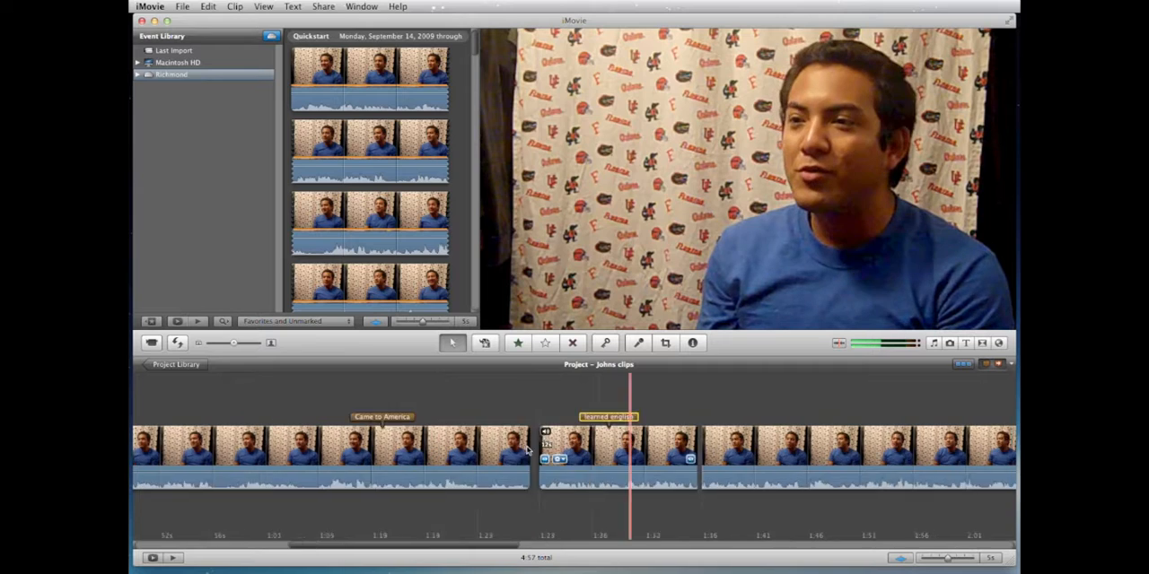
scroll(528, 450, left, 6)
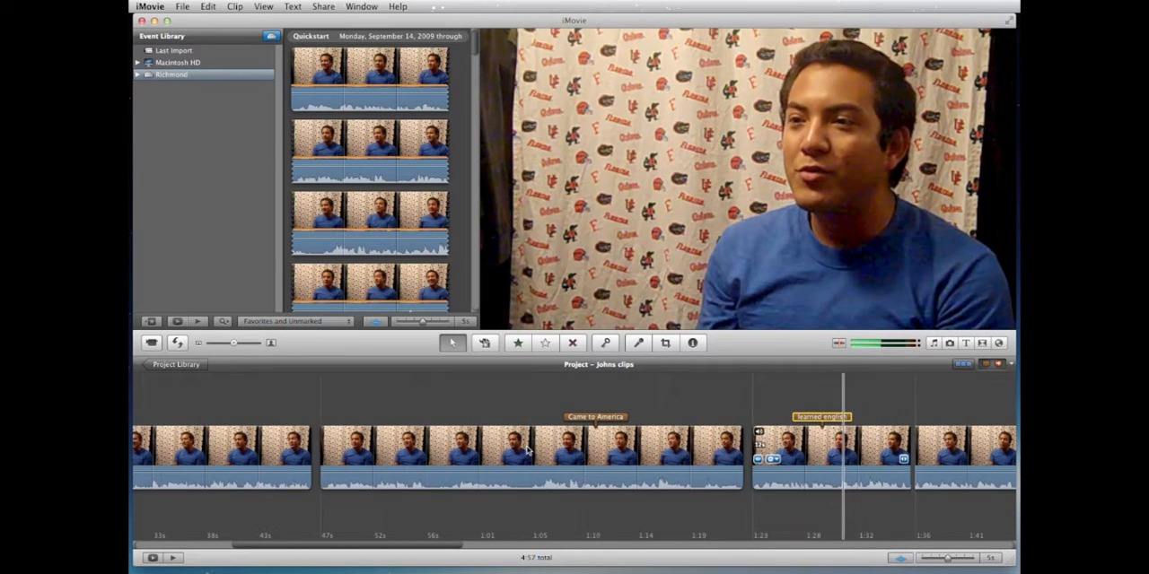
click(827, 453)
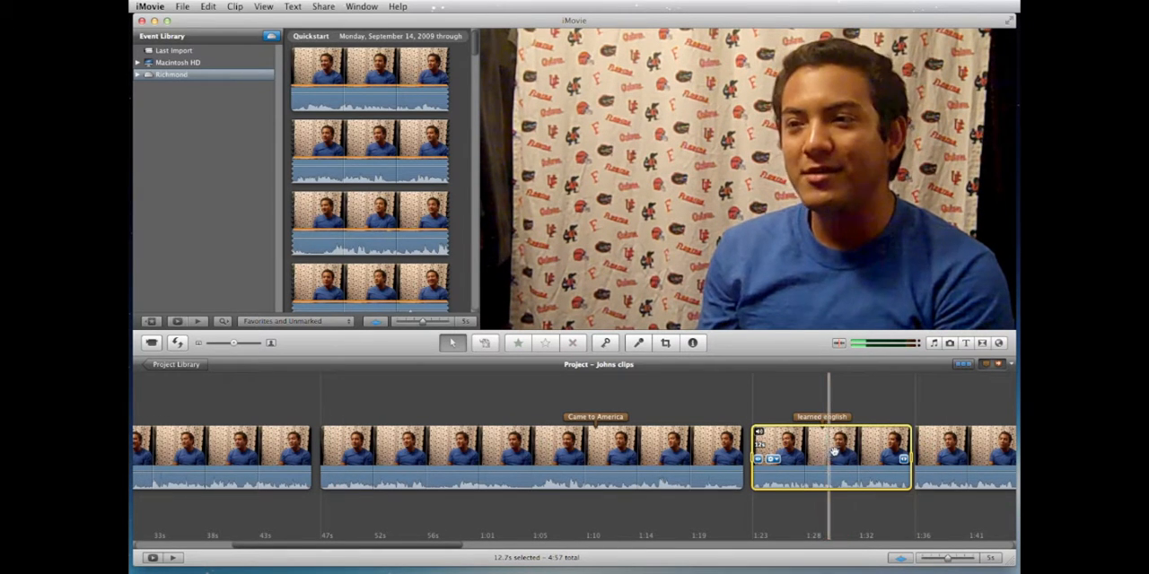
drag(846, 453, 327, 442)
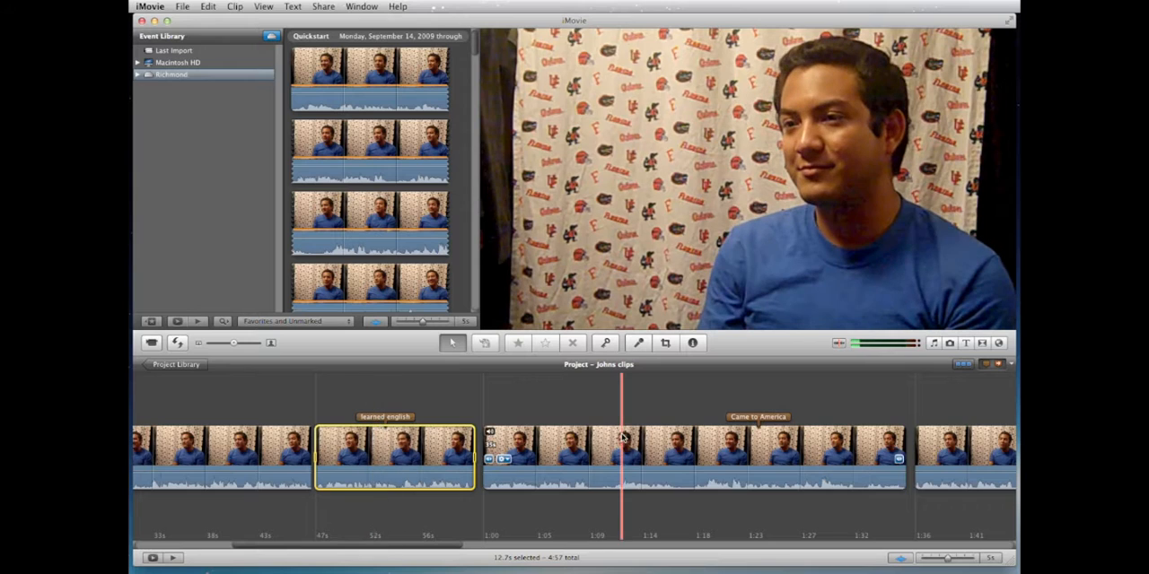
scroll(623, 437, right, 5)
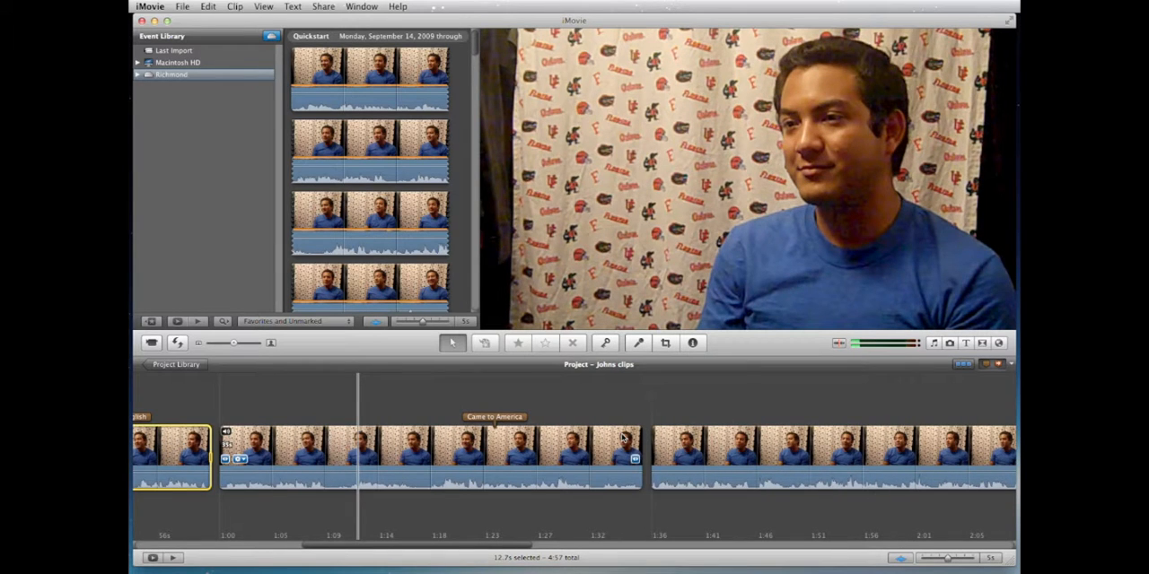
scroll(623, 437, left, 10)
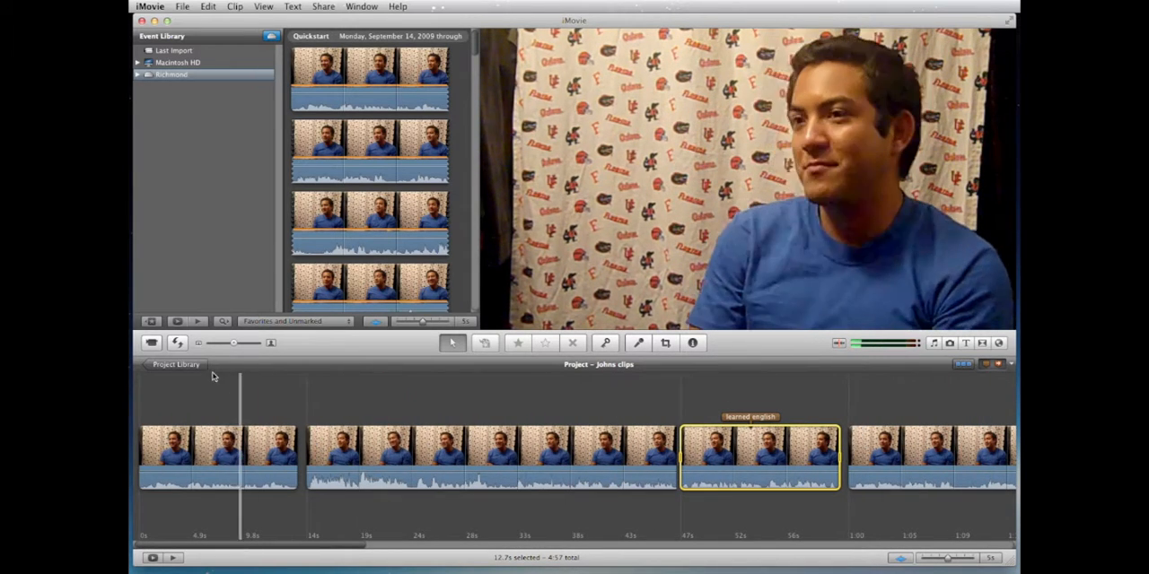
Step: Create a new No Theme project on the Richmond drive, titled with the second interviewee's first name followed by "clips"
click(185, 365)
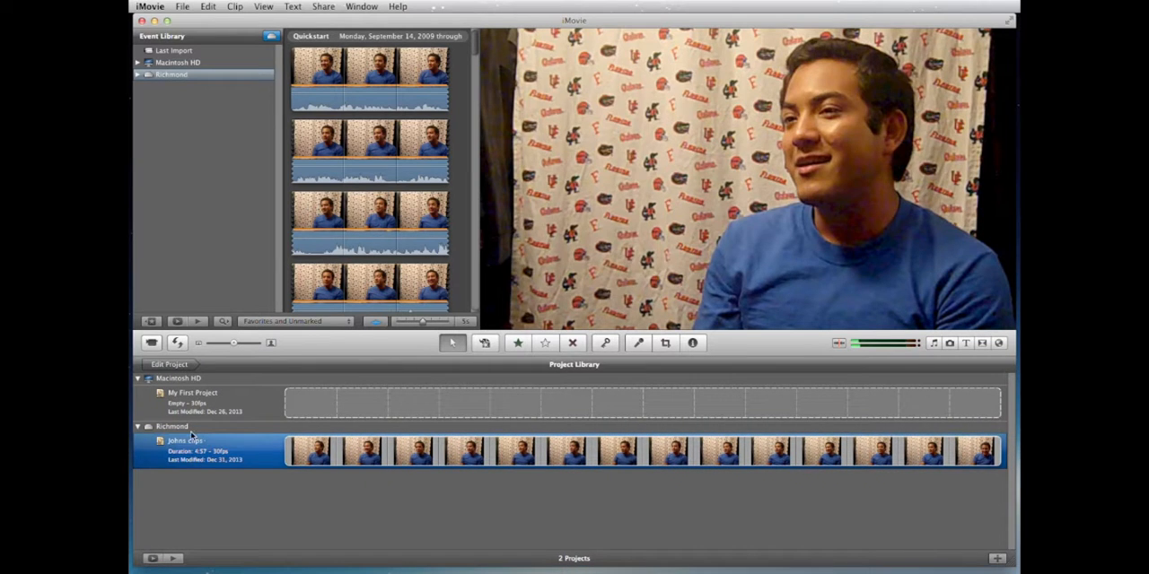
click(190, 428)
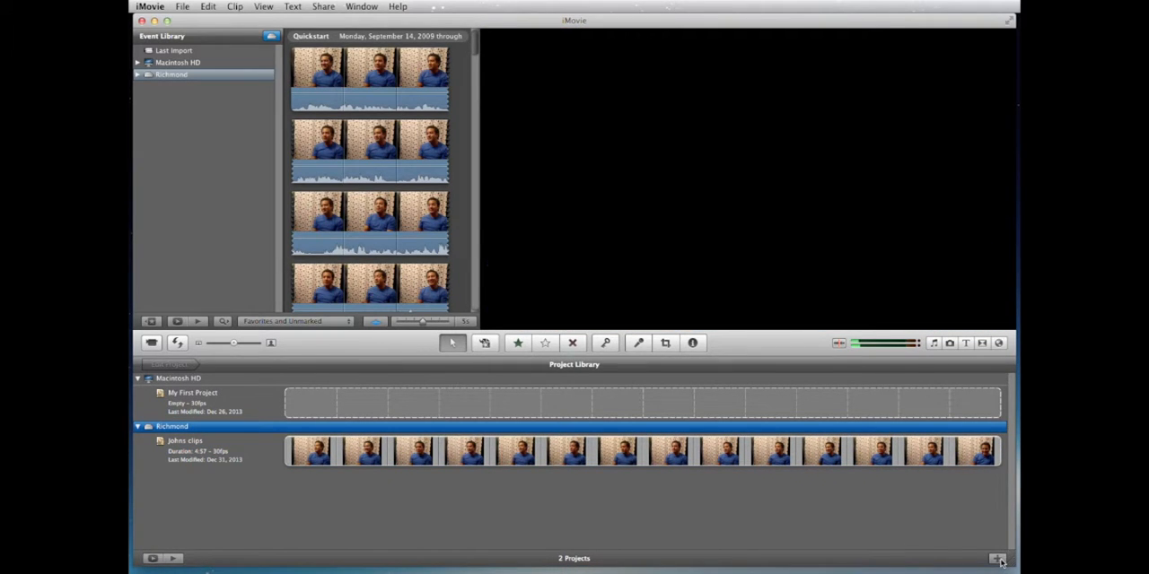
click(998, 559)
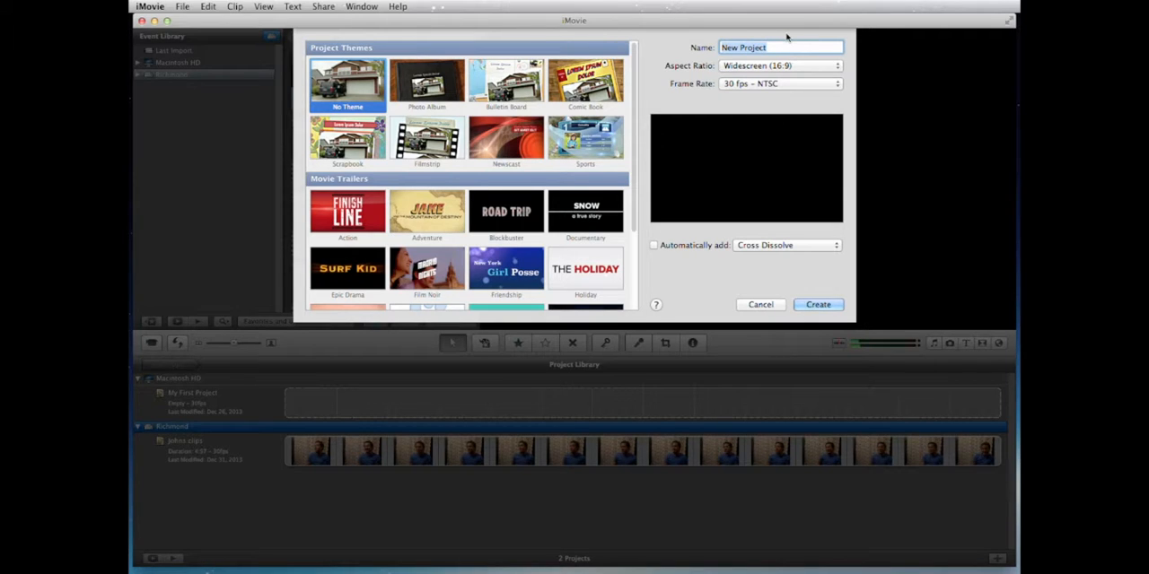
text(Angelas clips)
click(817, 304)
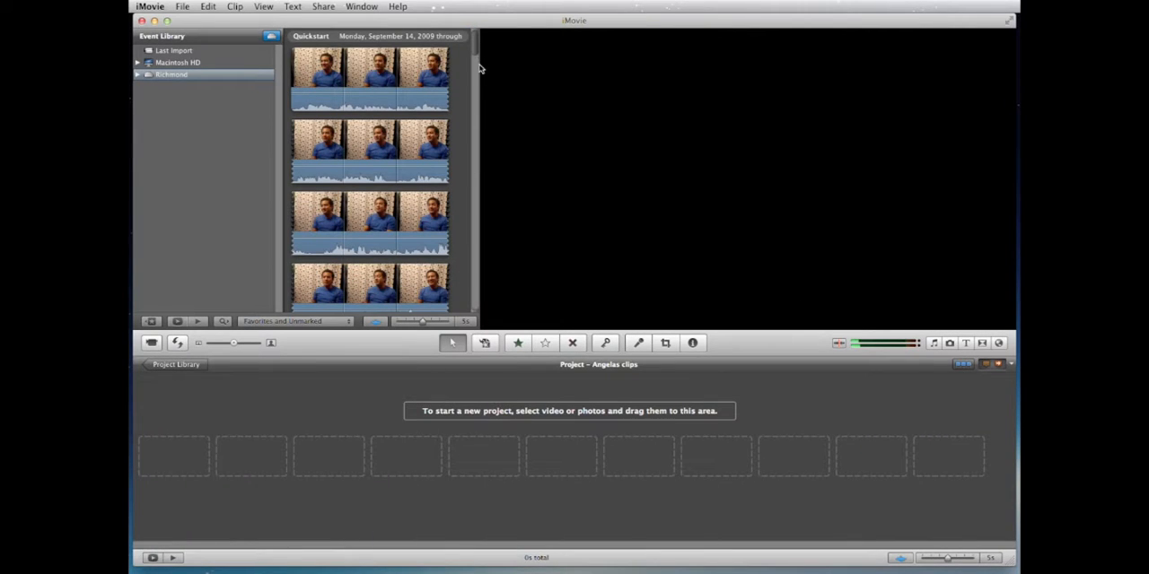
Step: Add the entire event clip of the interviewee in the striped shirt to the new project
drag(475, 72, 475, 185)
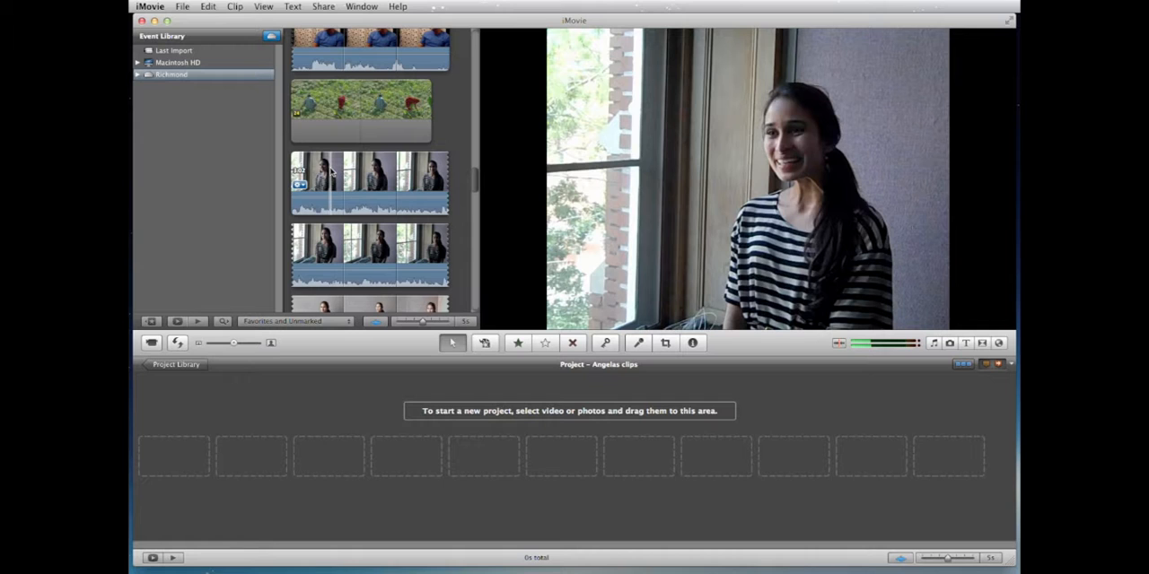
click(331, 172)
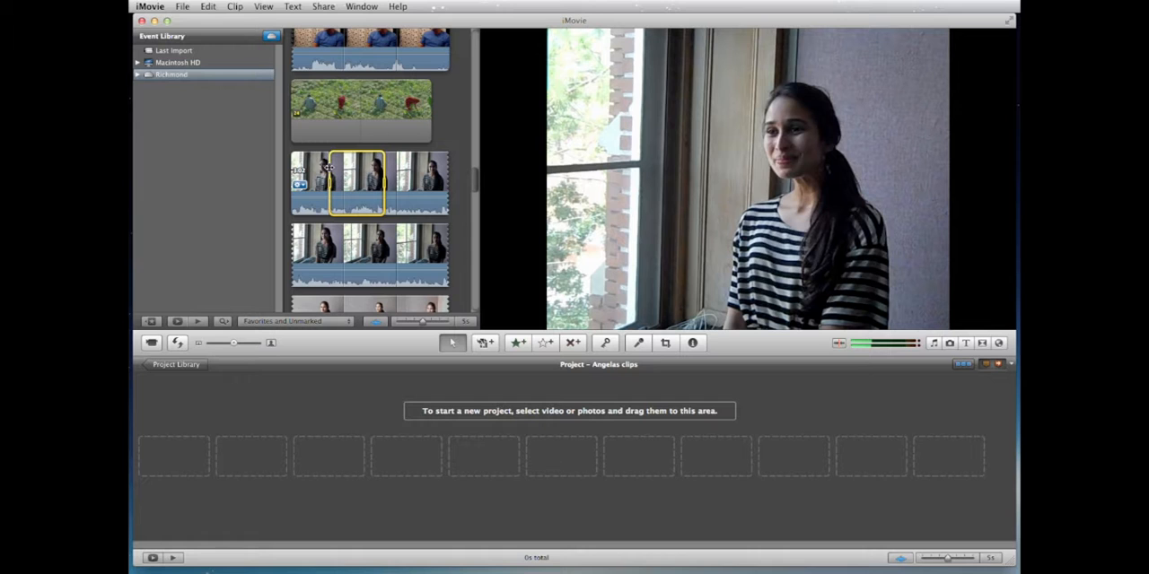
right_click(330, 167)
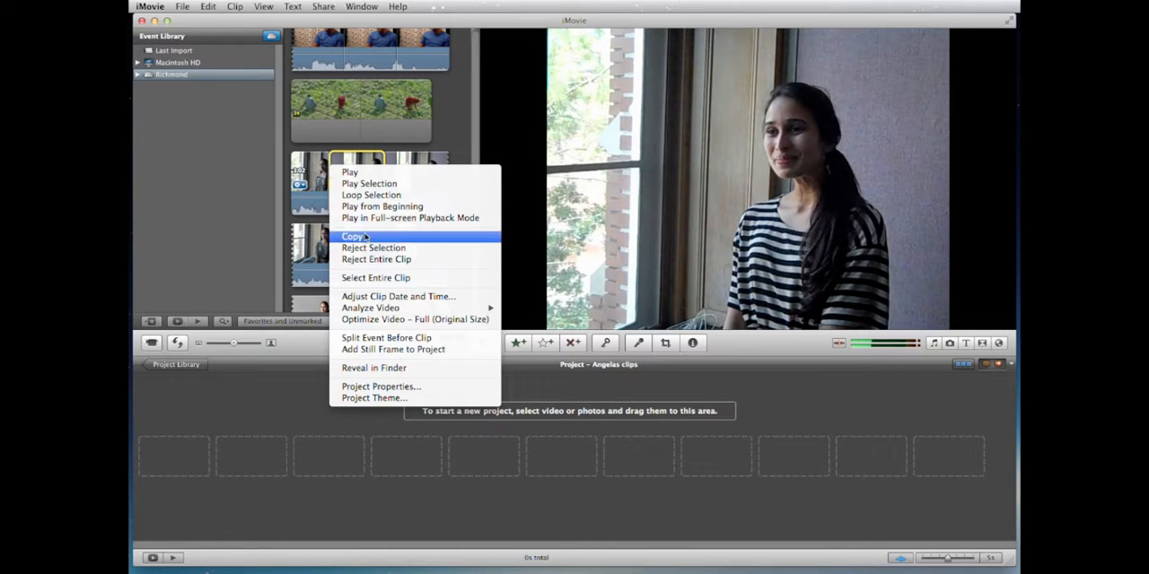
click(386, 279)
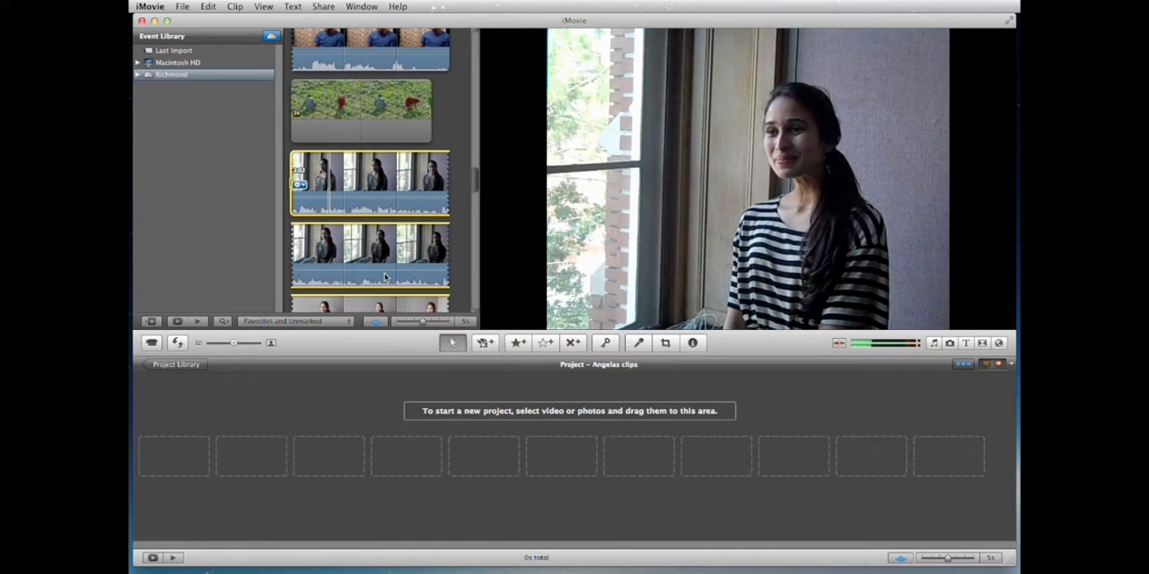
key(e)
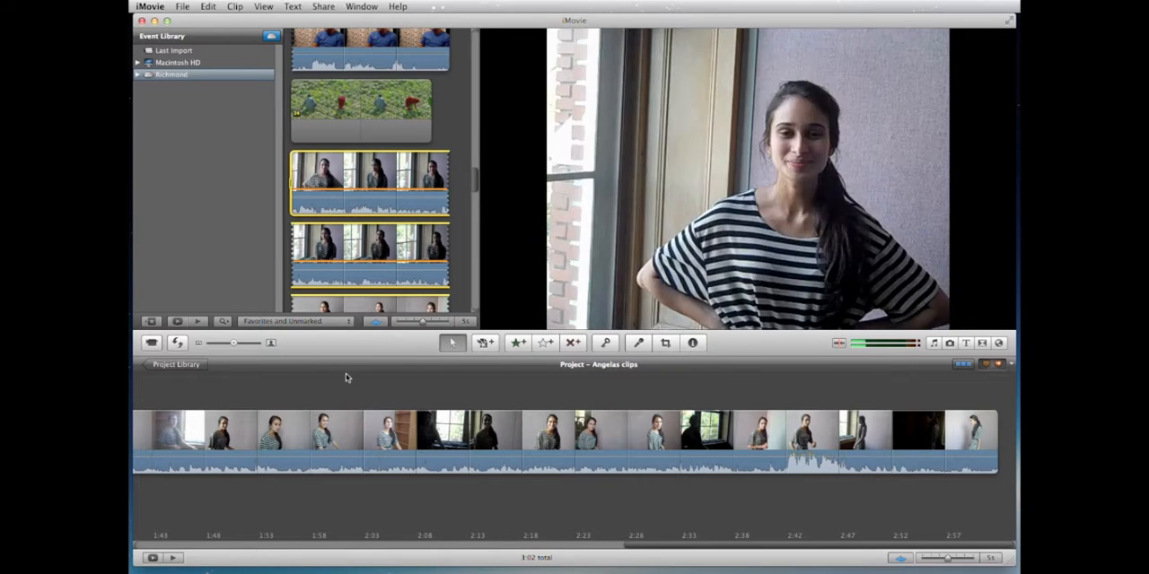
Step: Split the new project's interview clip at about 1:55
key(space)
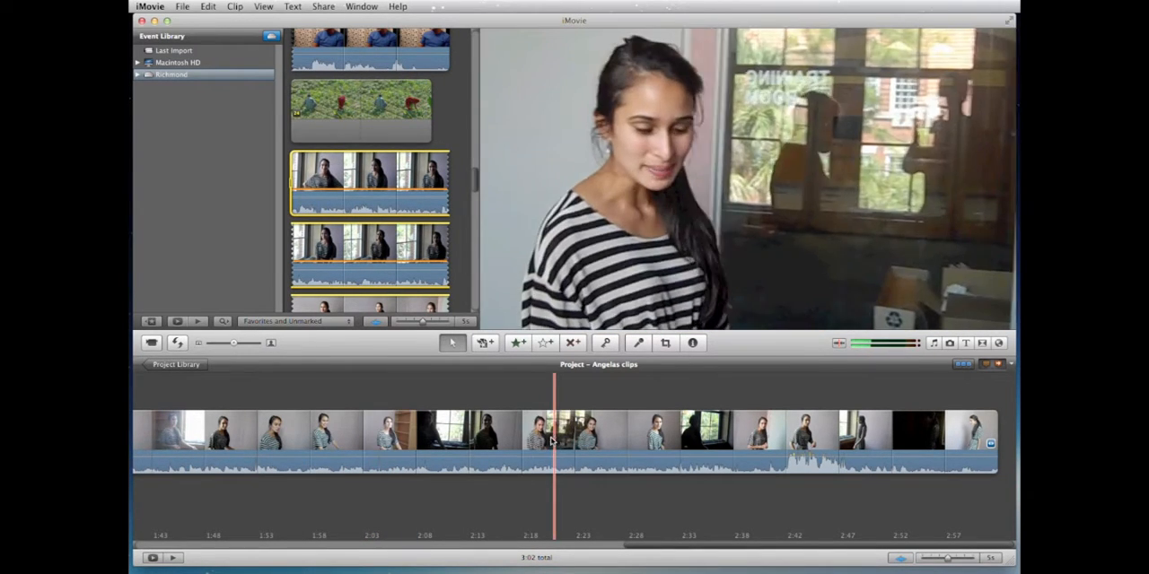
click(284, 438)
key(super+a)
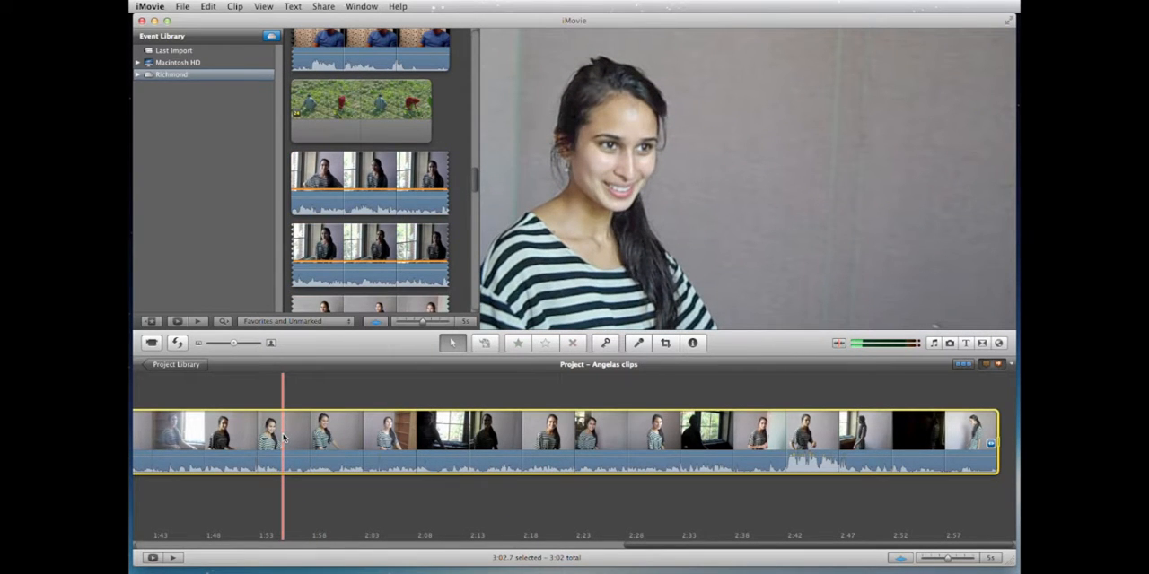
right_click(282, 435)
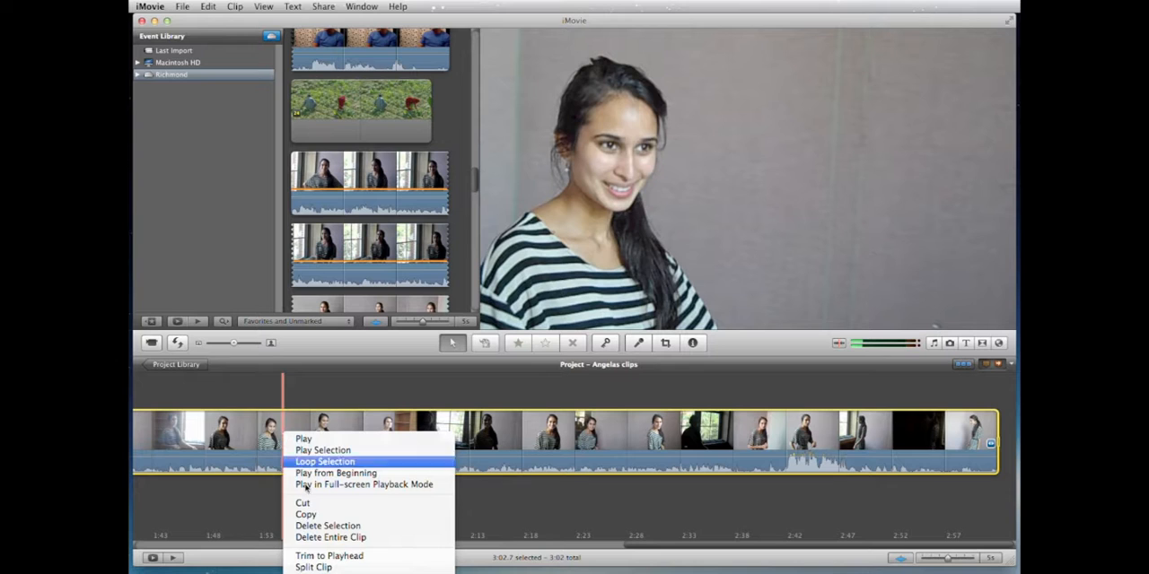
click(358, 567)
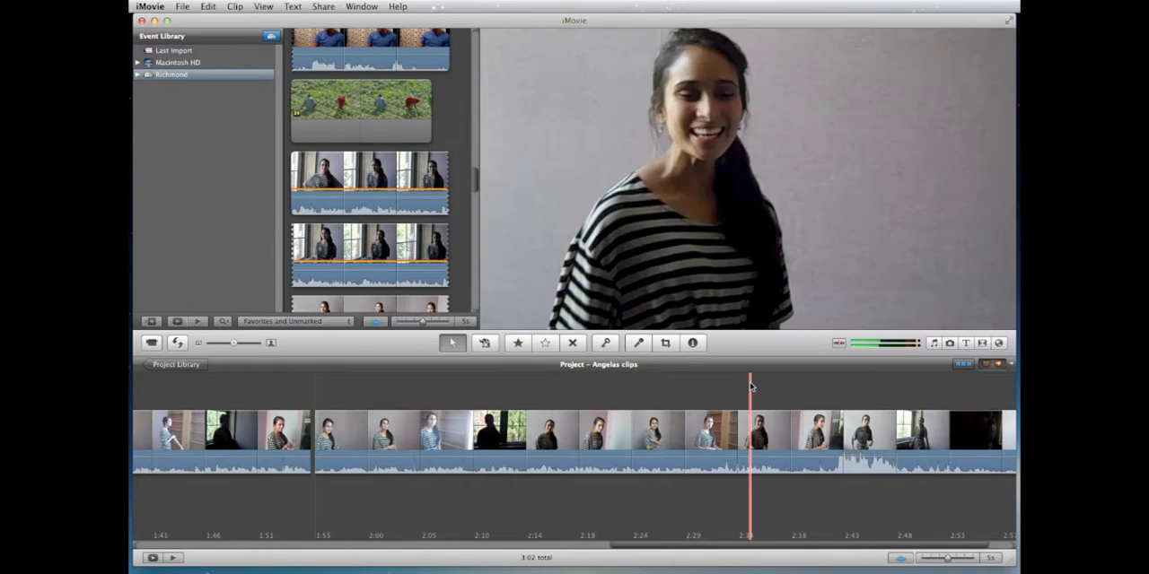
Step: Add a comment marker reading "Decided to go to school" near the end of the segment before the split
mouse_move(986, 366)
mouse_down()
mouse_move(285, 400)
mouse_move(263, 427)
mouse_up()
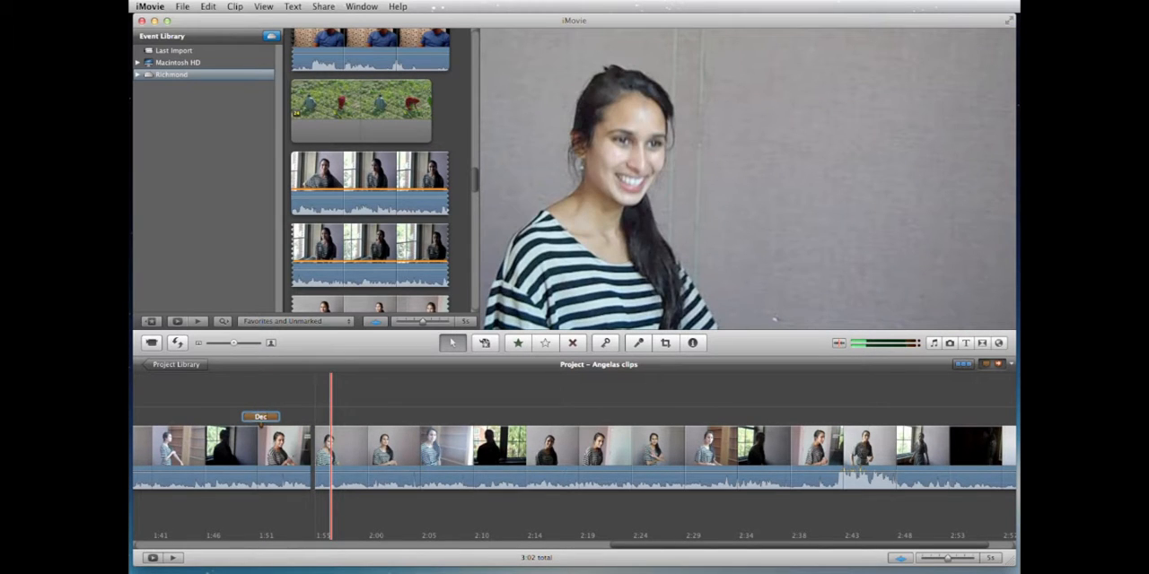
text(ed to)
text( go to school)
key(Return)
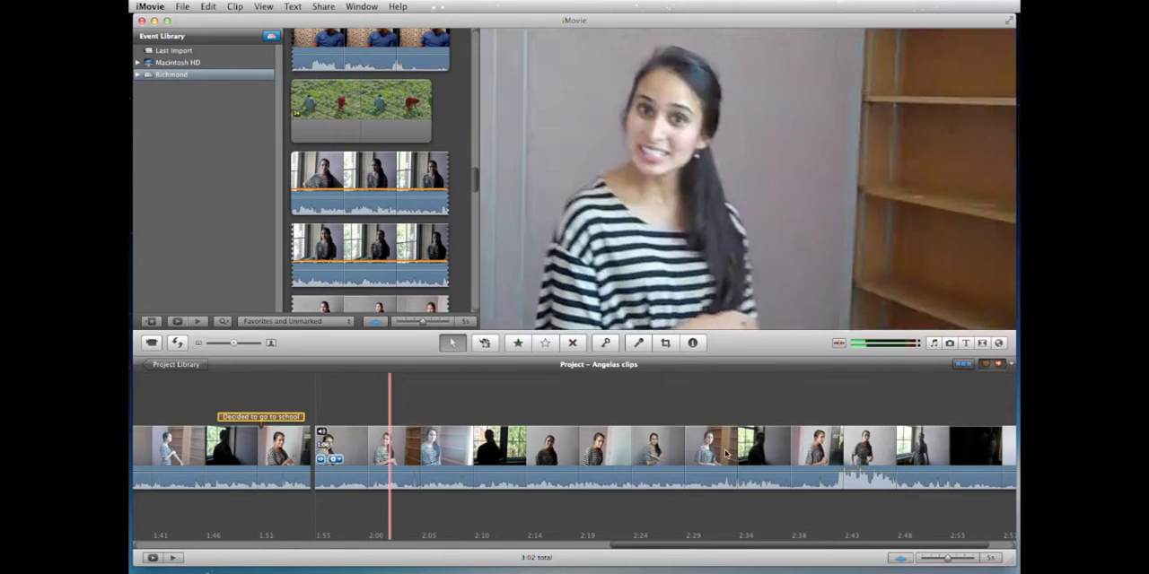
Step: Split the rest of the striped-shirt interview clip at about 2:38 and again at about 2:49
click(787, 451)
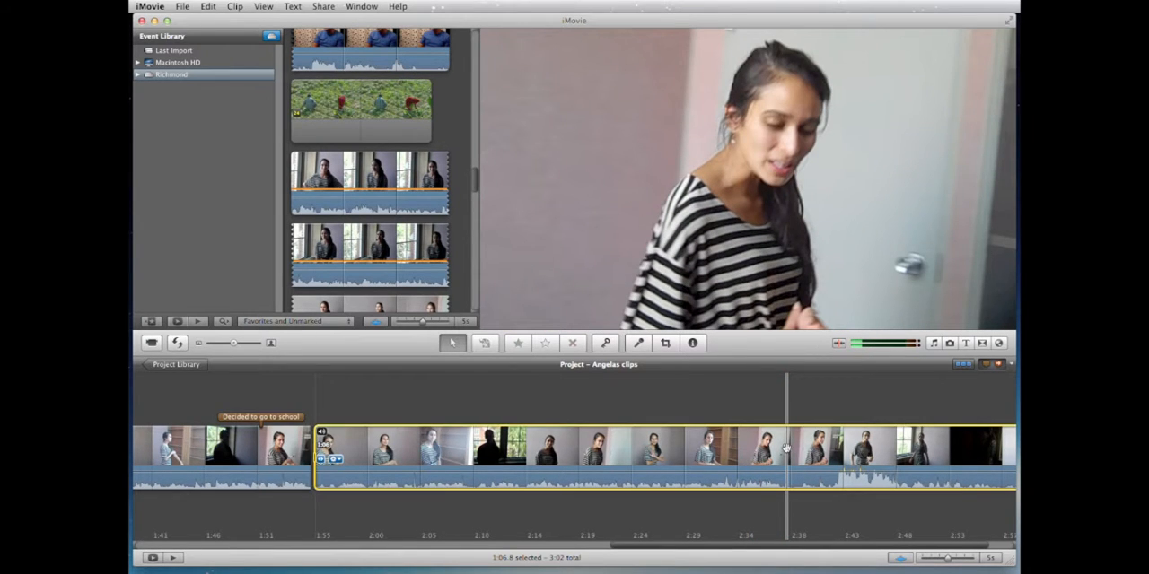
right_click(787, 451)
click(819, 573)
scroll(789, 499, right, 2)
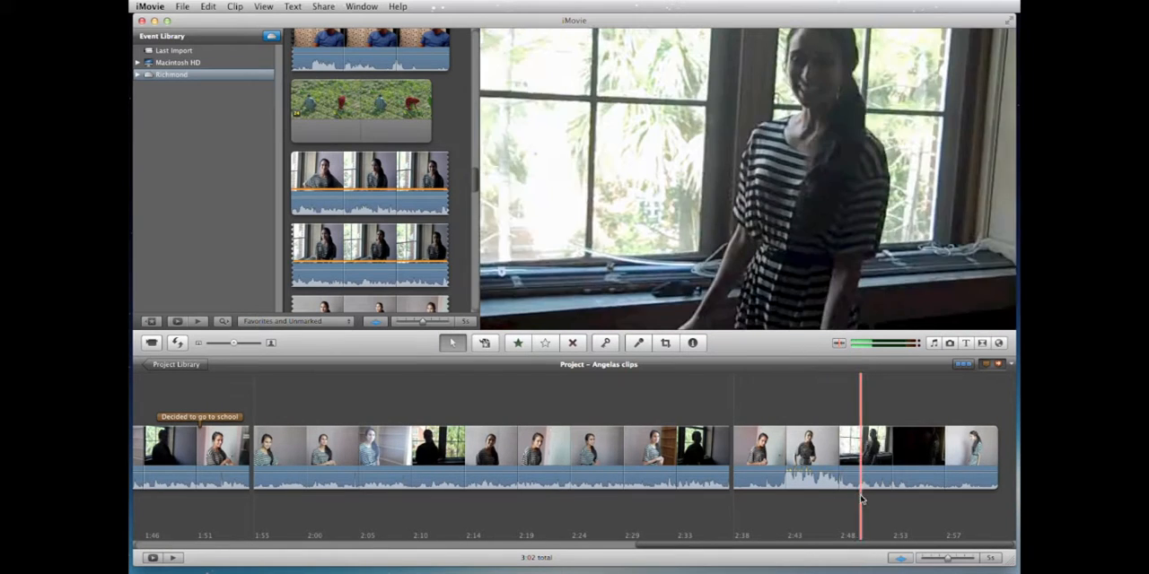
right_click(859, 473)
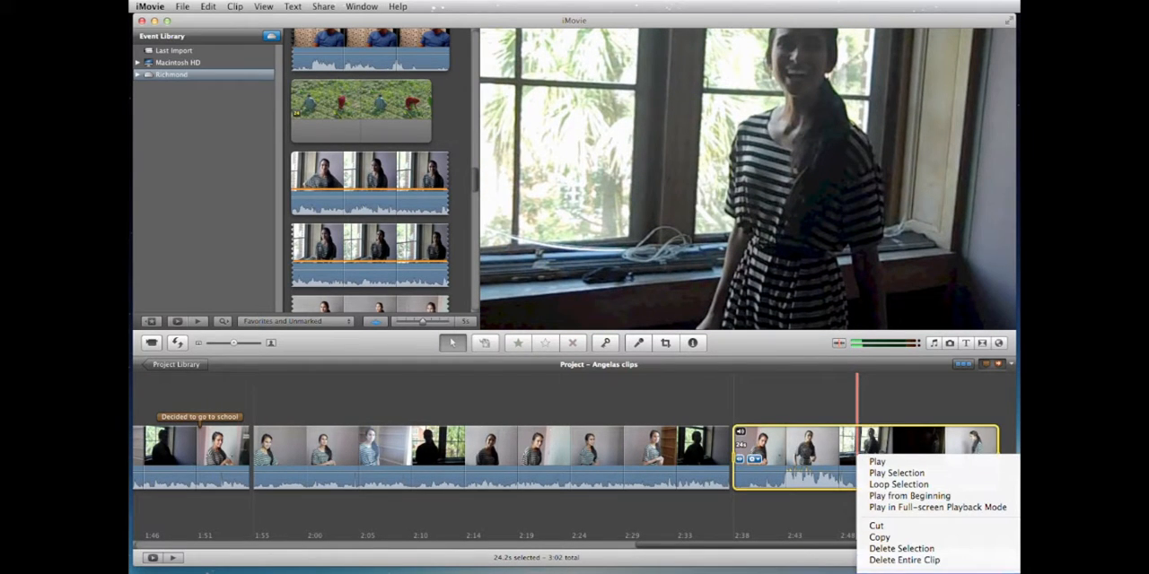
click(878, 573)
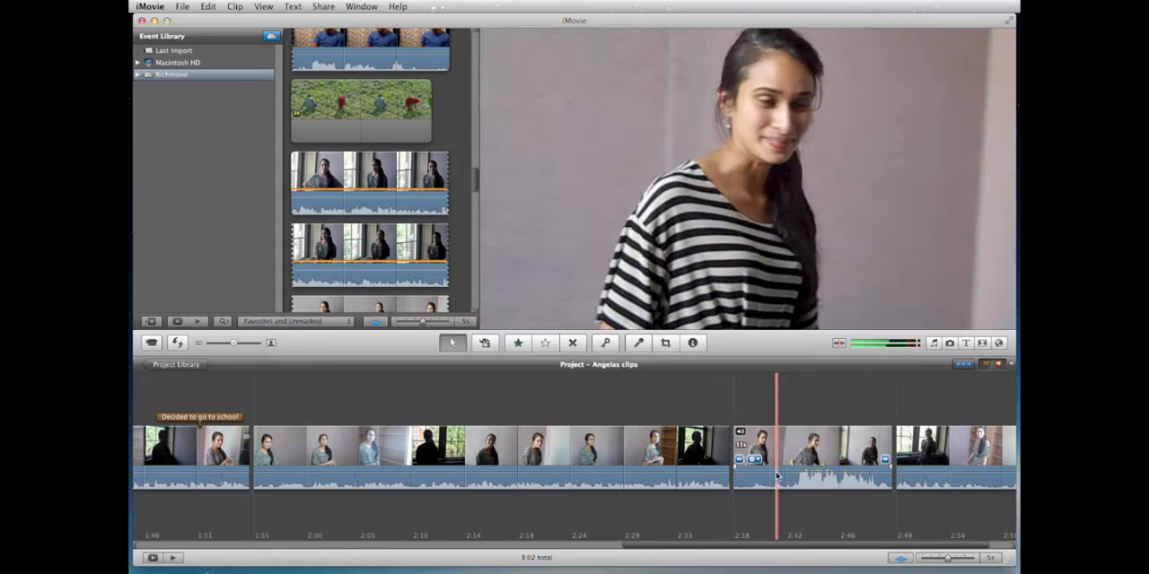
scroll(777, 471, right, 1)
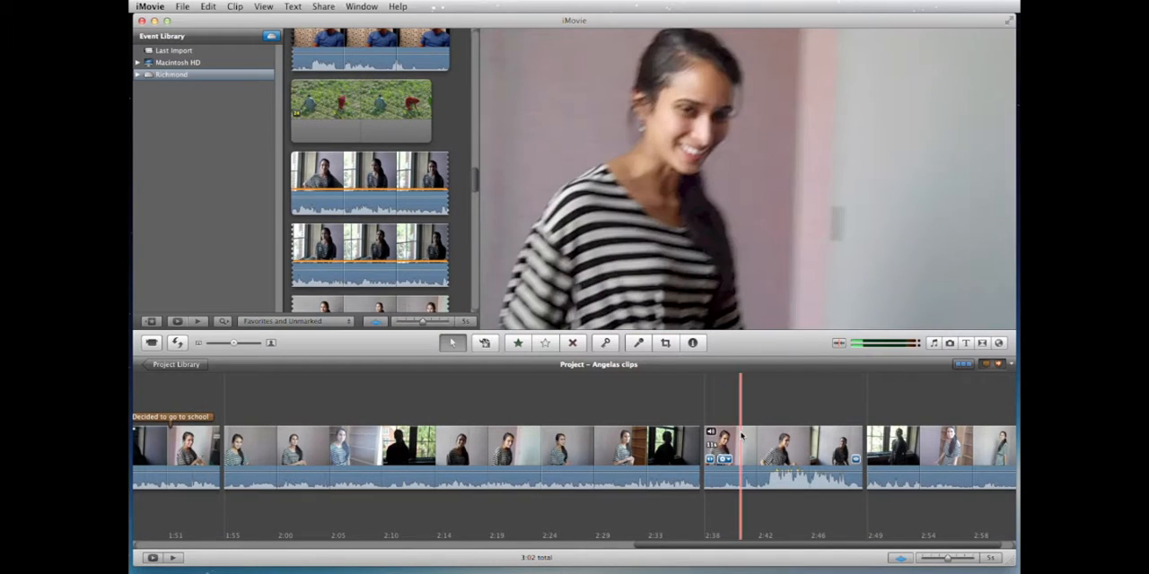
scroll(690, 409, left, 6)
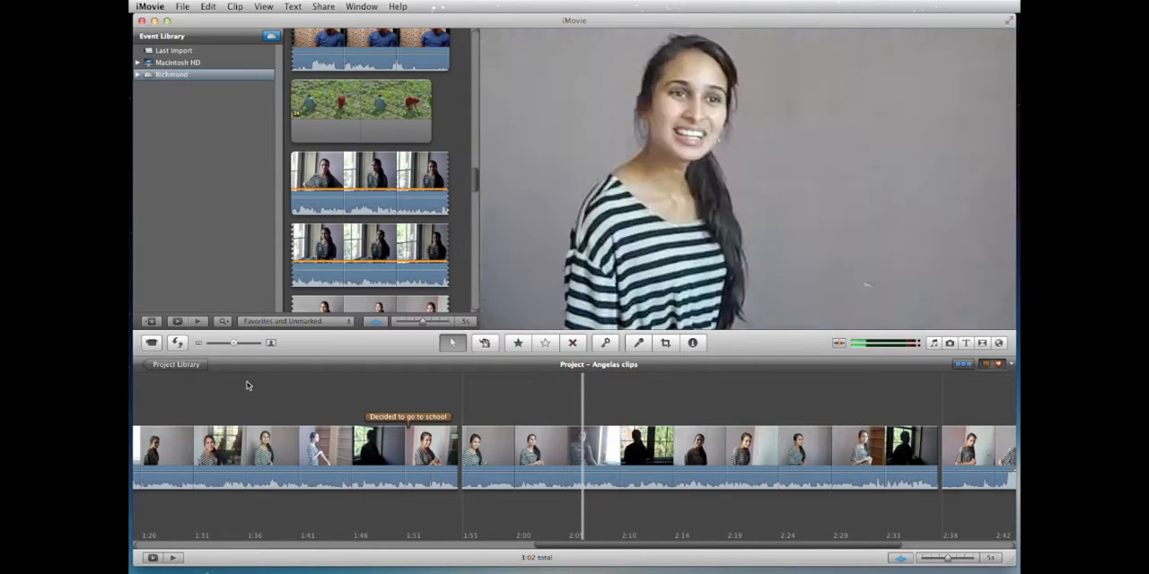
Step: Create a new No Theme project named "Quickstart final" on the Richmond drive
click(180, 365)
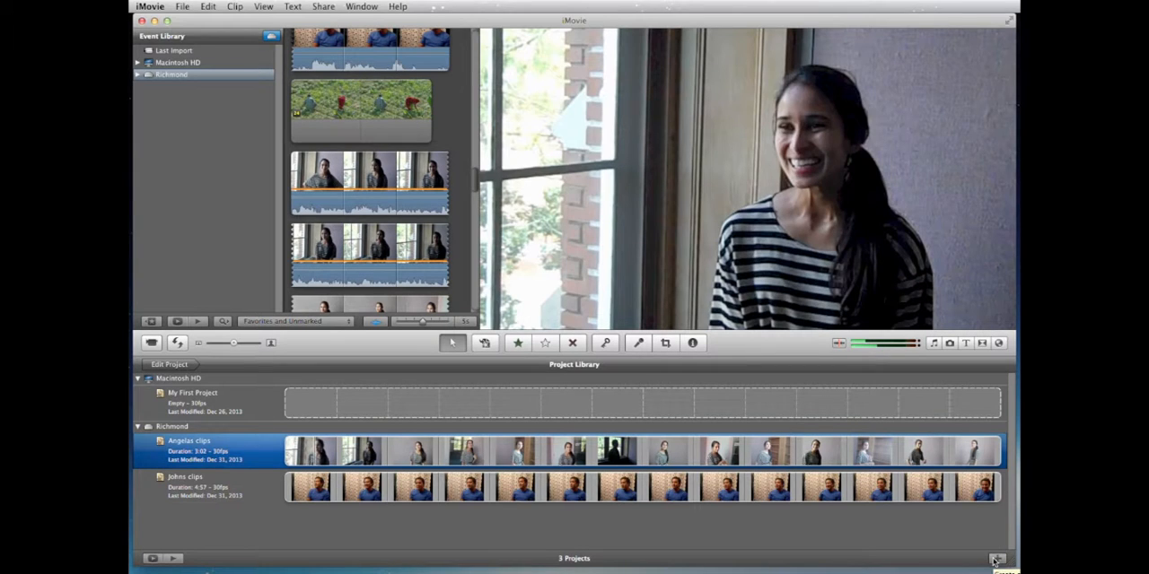
click(146, 428)
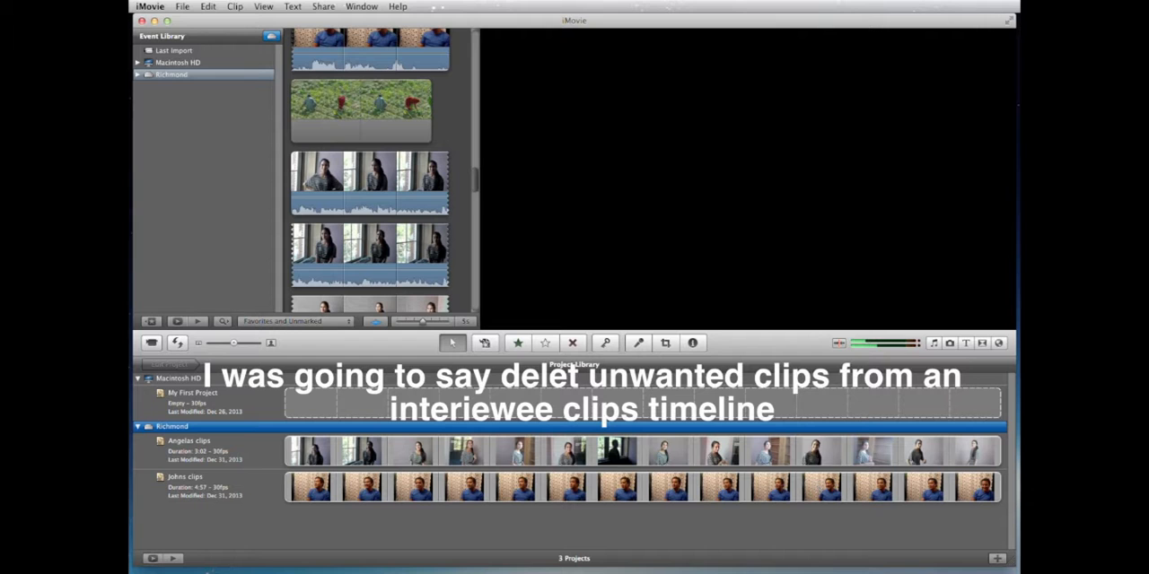
click(996, 561)
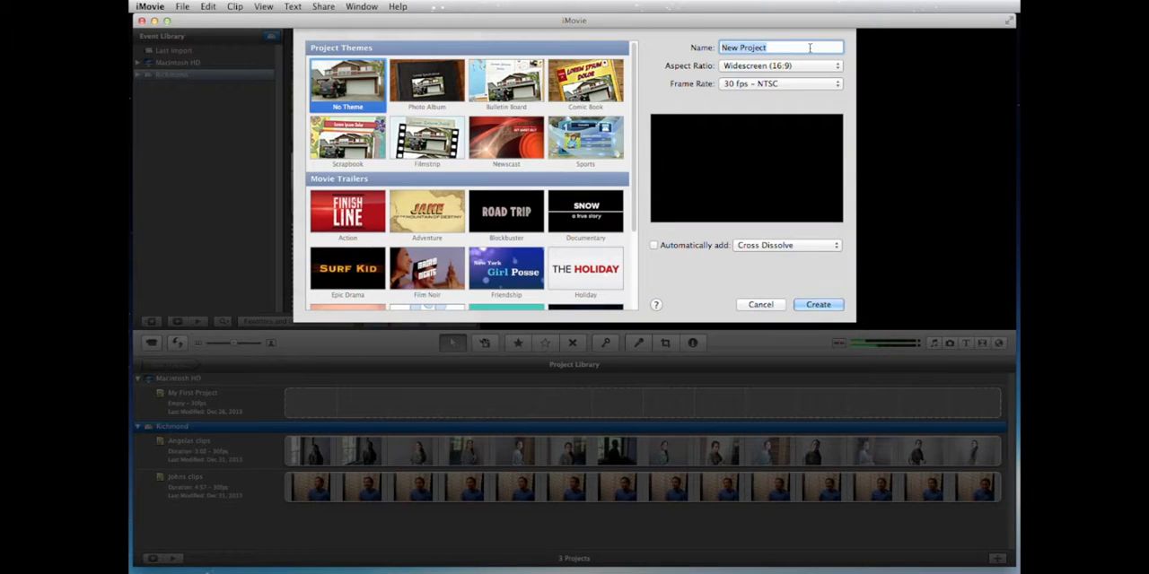
text(Quickstar fla)
key(BackSpace)
key(BackSpace)
key(BackSpace)
key(BackSpace)
text(t flaal)
key(Return)
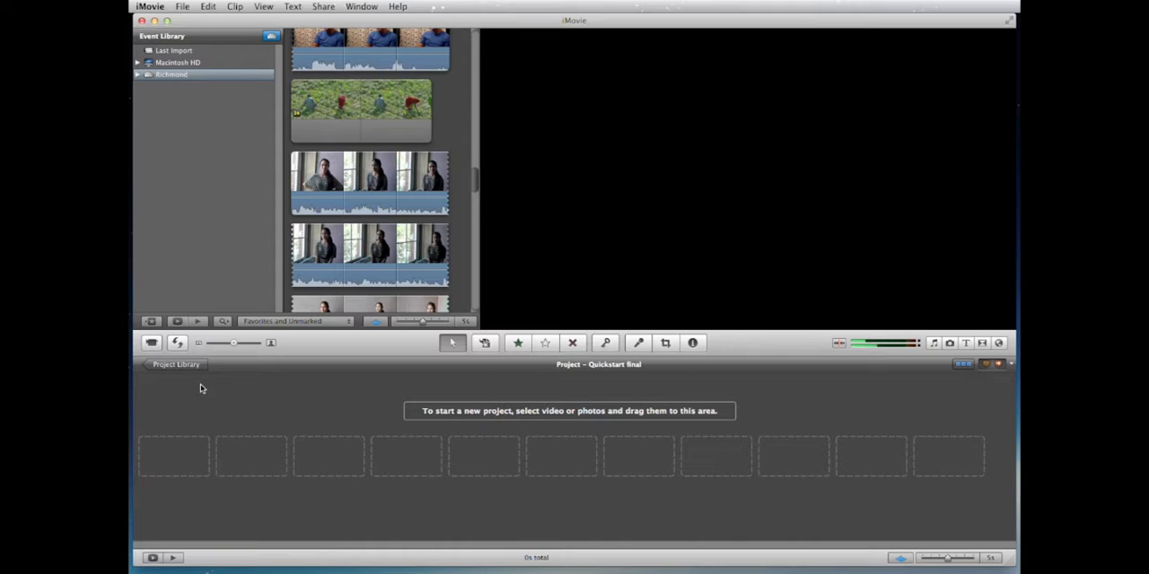
Step: Copy the segment marked "learned english" from the clips project of the interviewee in the blue shirt
click(176, 364)
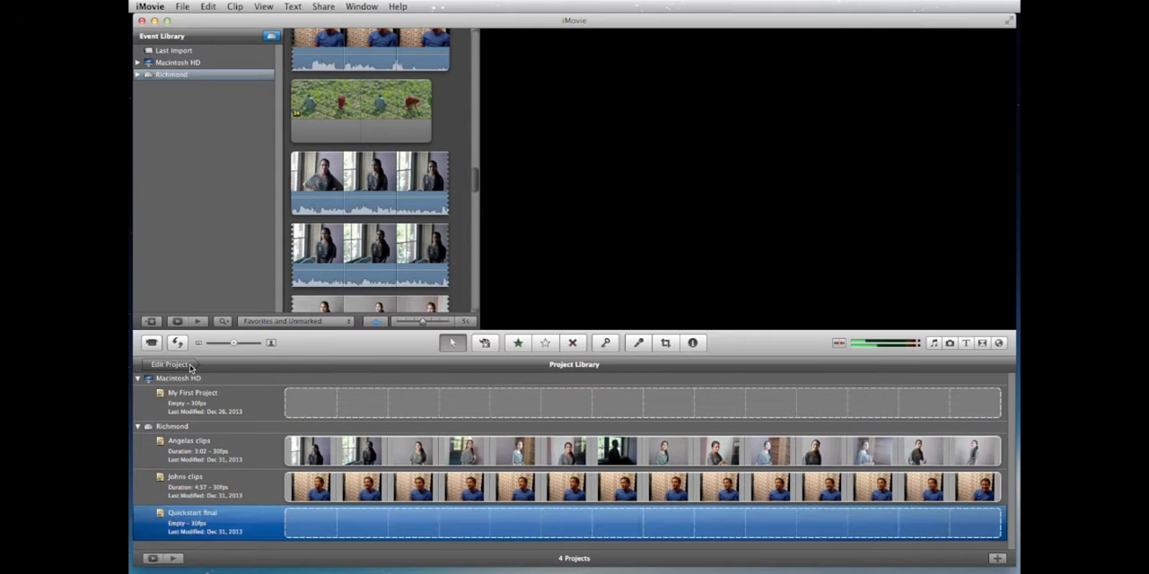
double_click(312, 489)
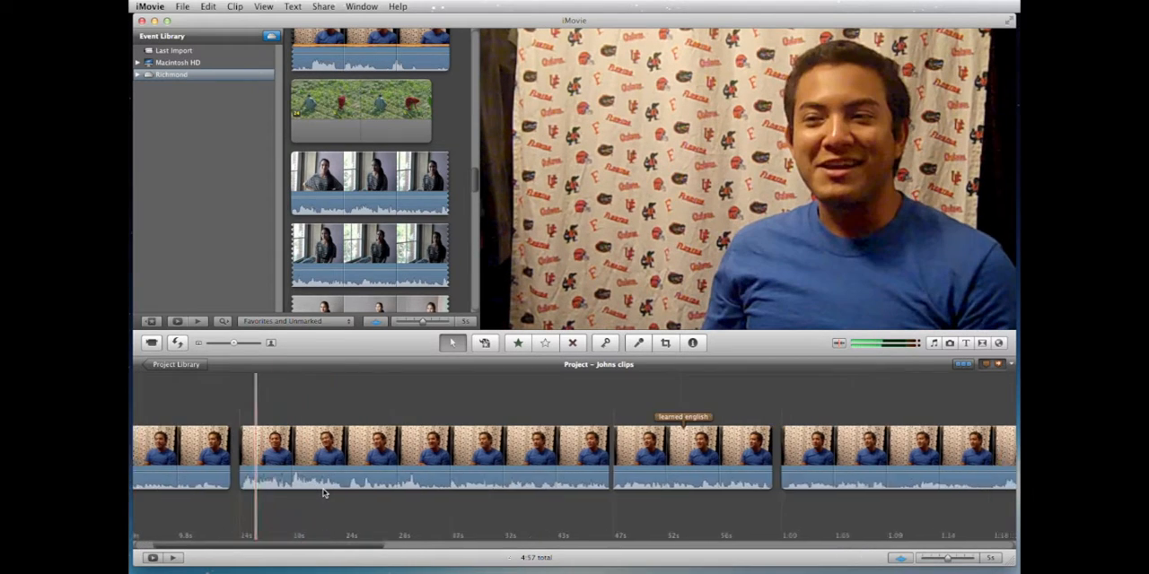
scroll(324, 492, right, 5)
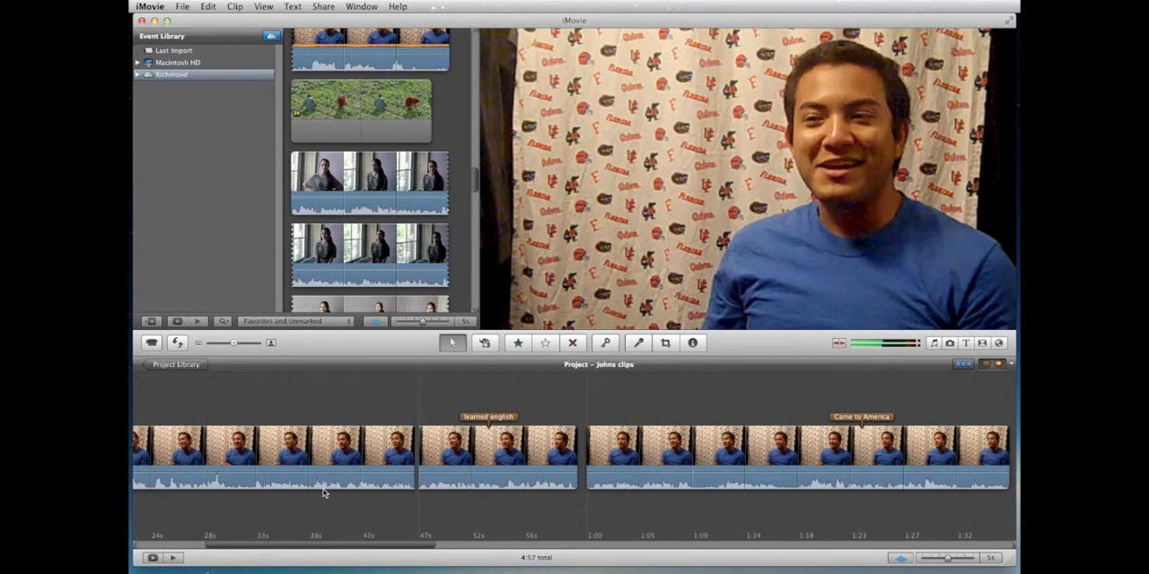
click(488, 453)
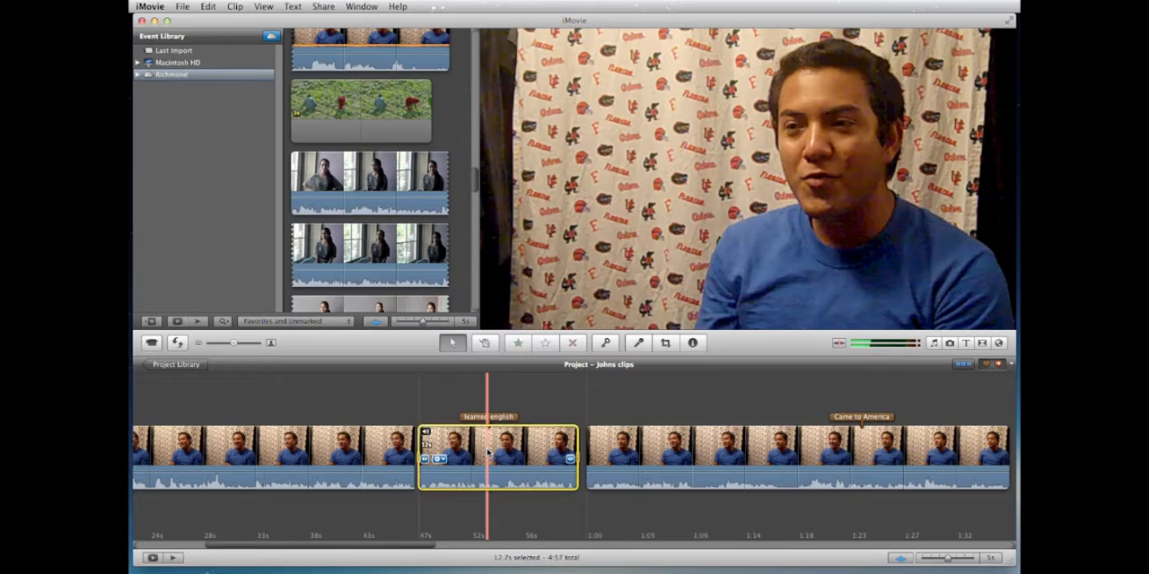
key(super+c)
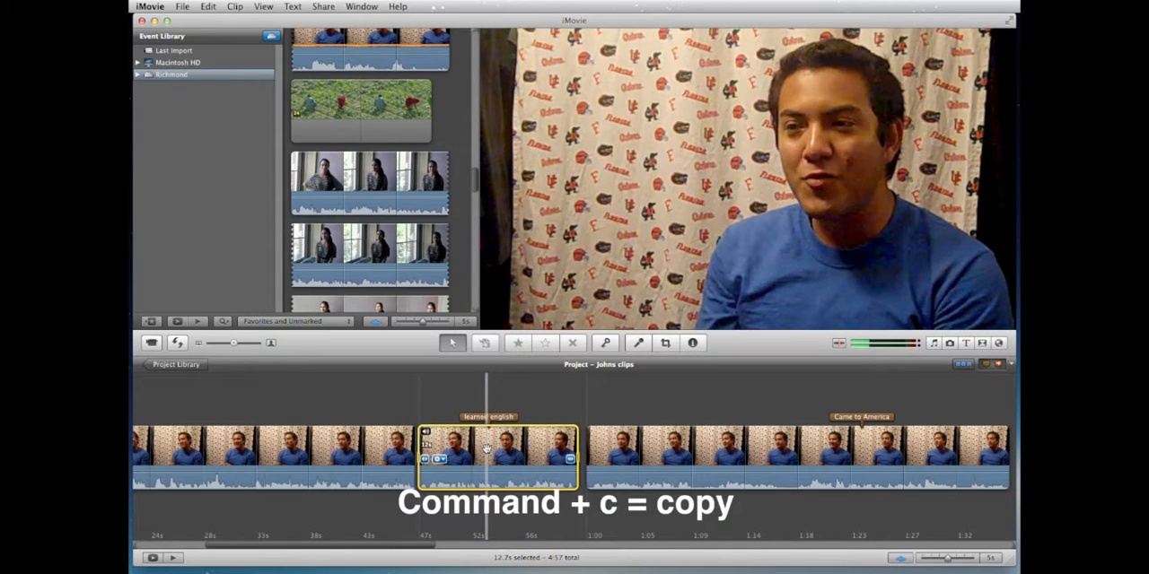
right_click(487, 446)
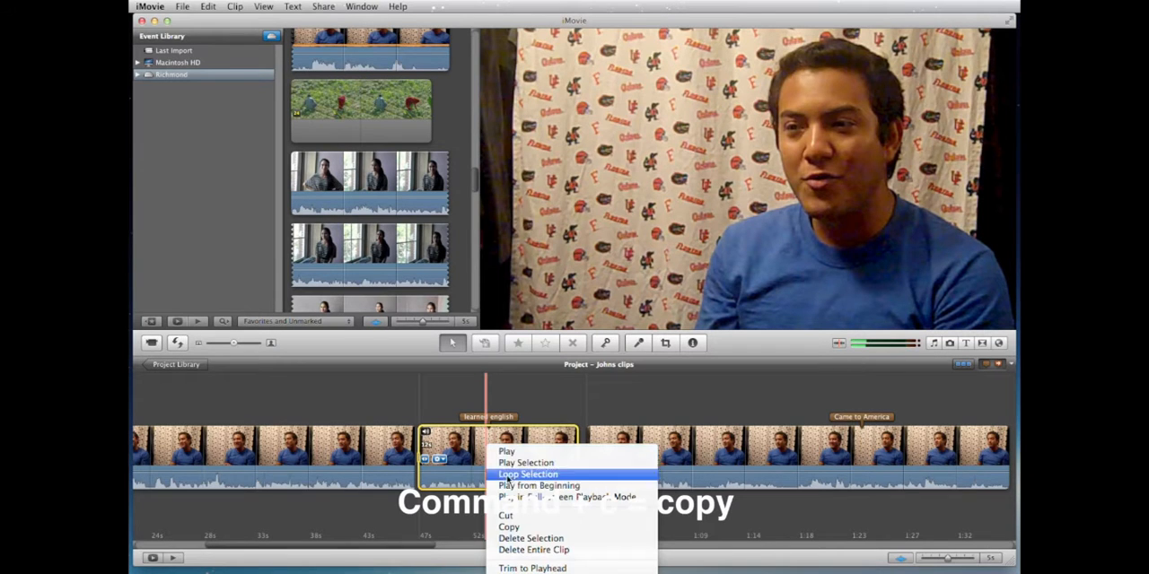
click(517, 528)
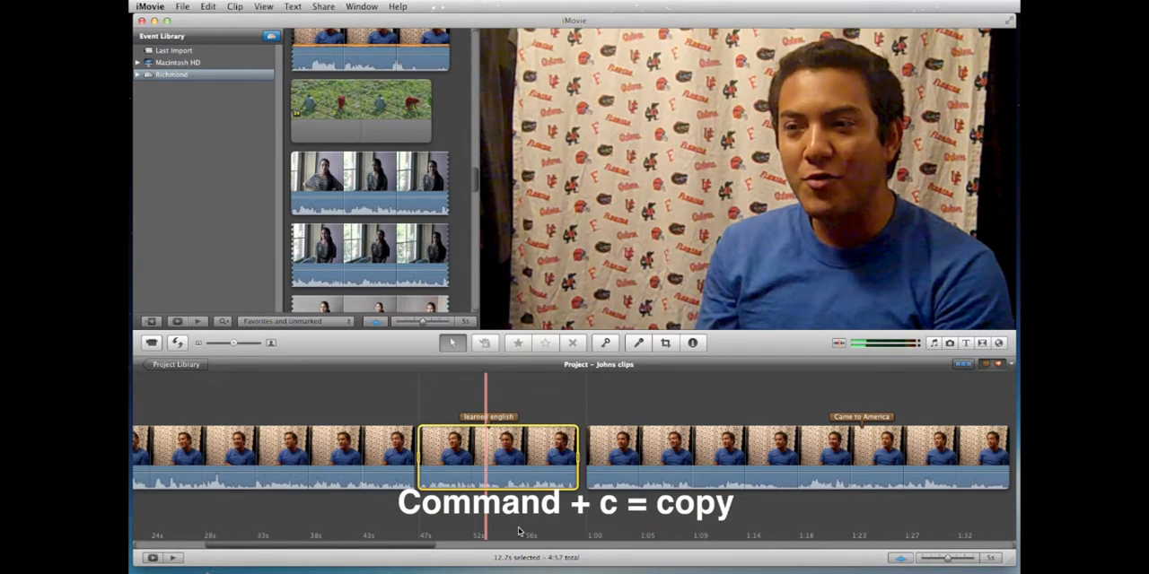
Step: Paste the copied blue-shirt interview segment into the empty Quickstart final project
click(178, 366)
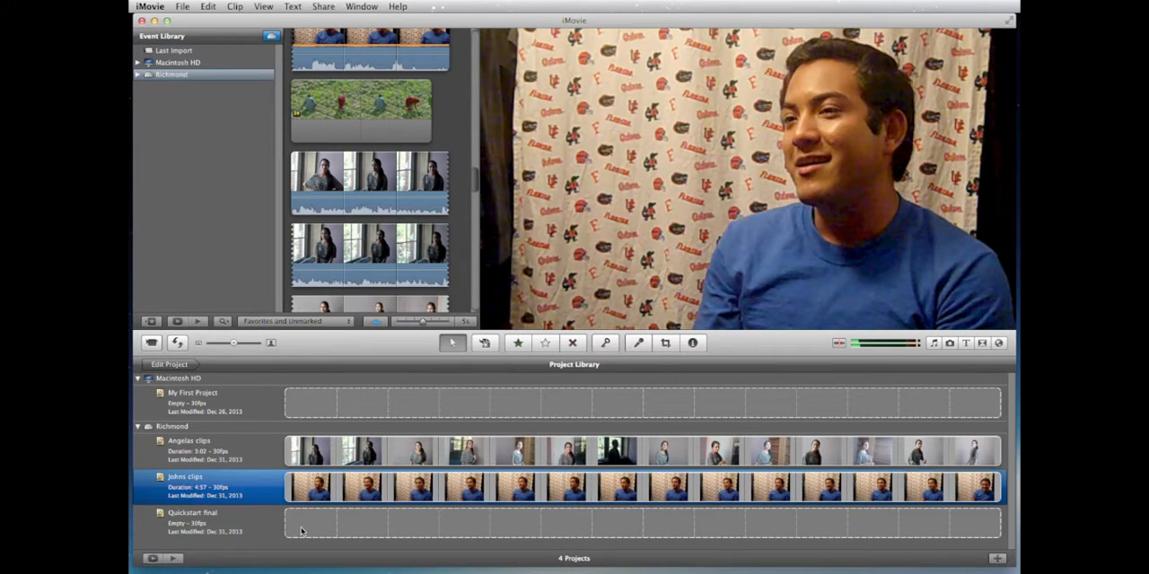
double_click(301, 532)
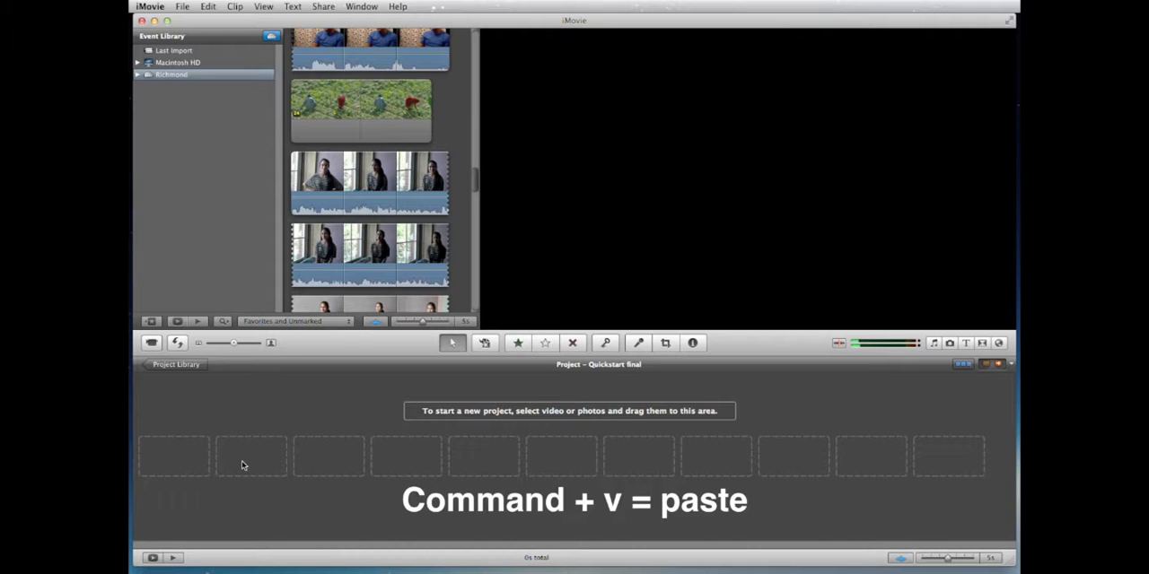
right_click(241, 465)
click(264, 498)
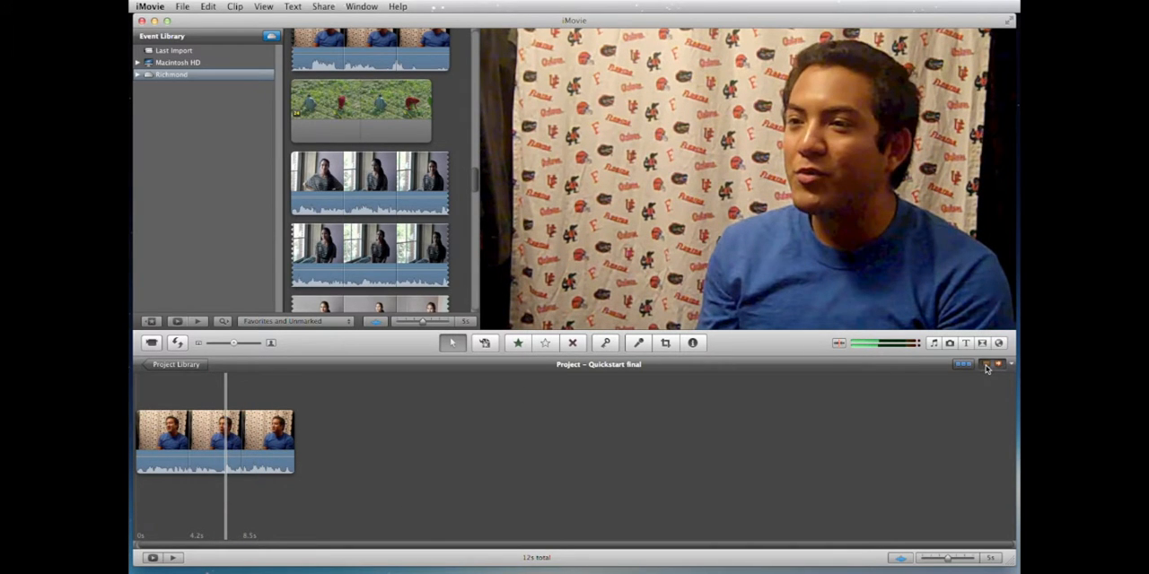
Step: Add a comment marker reading "Came to america" near the middle of the pasted clip
drag(986, 368, 224, 417)
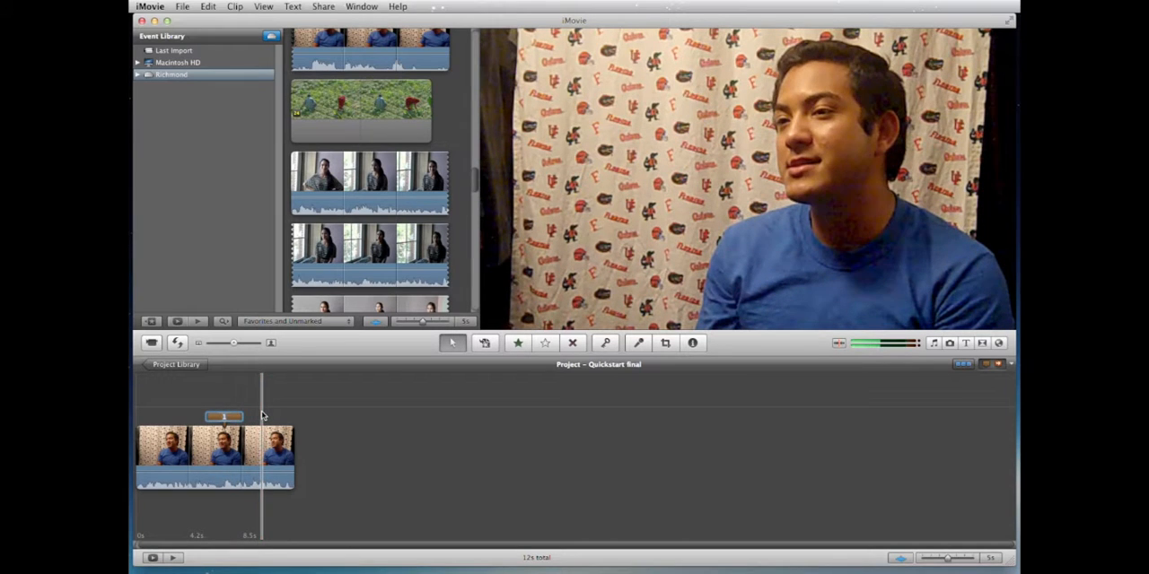
text(came to ame)
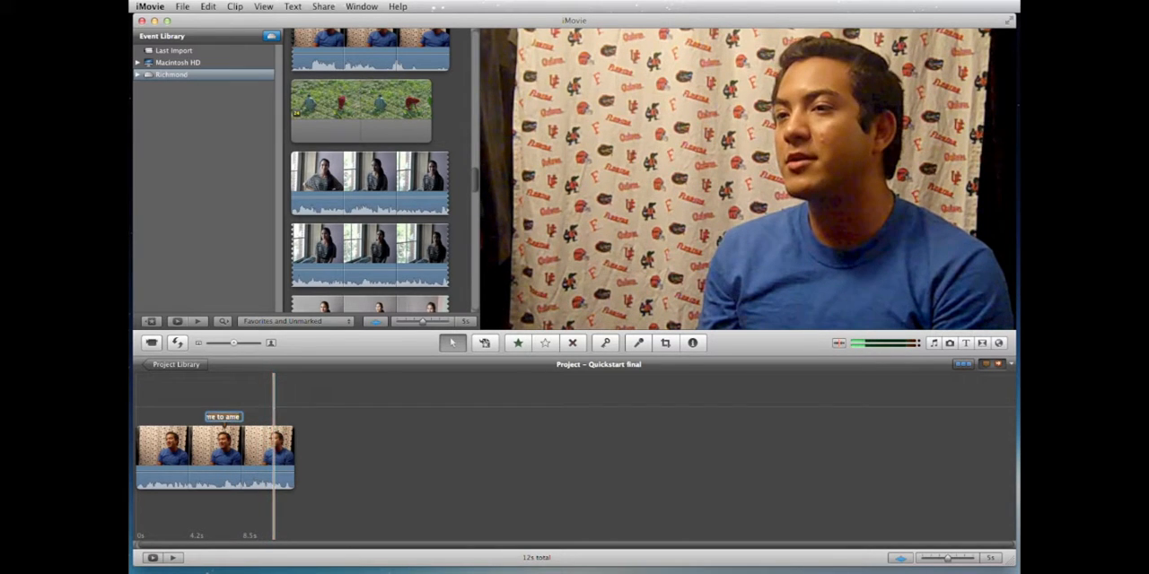
text(rica)
key(Return)
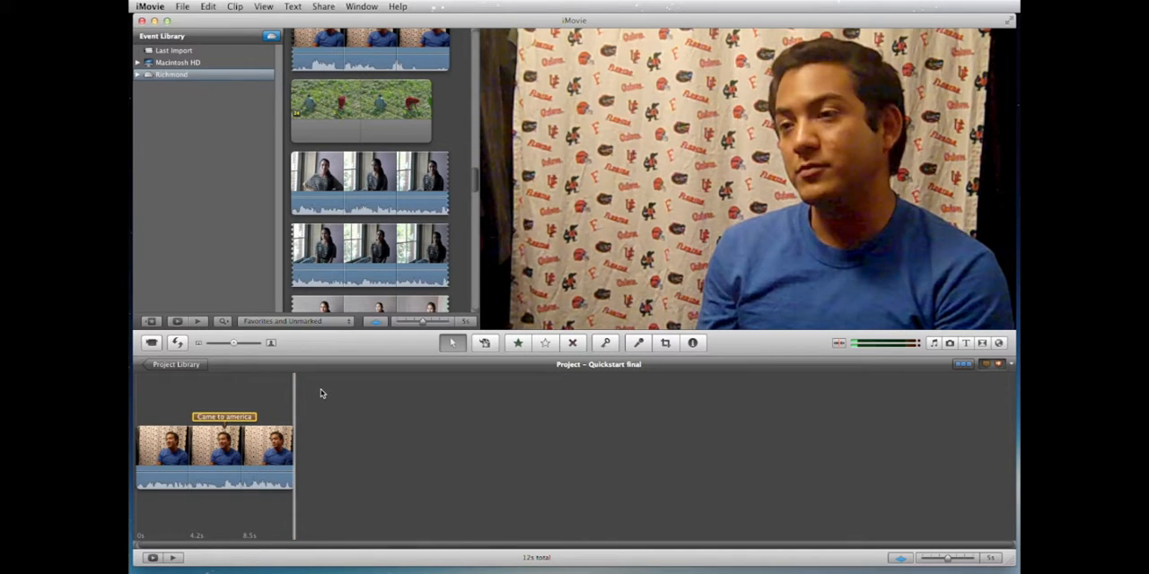
Step: Copy the segment marked "Decided to go to school" from the clips project of the interviewee in the striped shirt
click(176, 364)
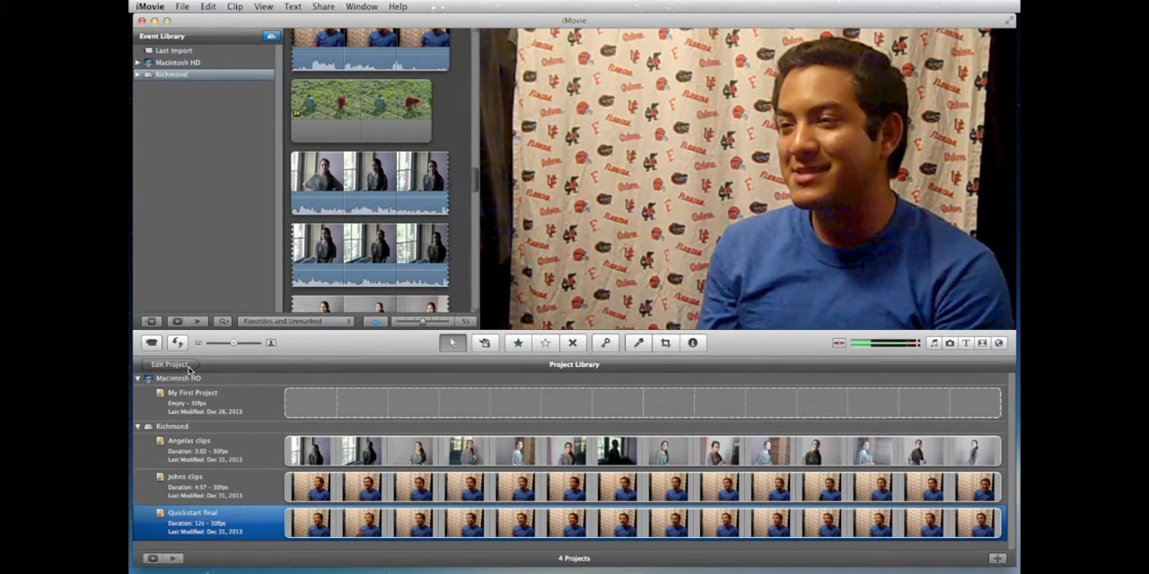
double_click(310, 455)
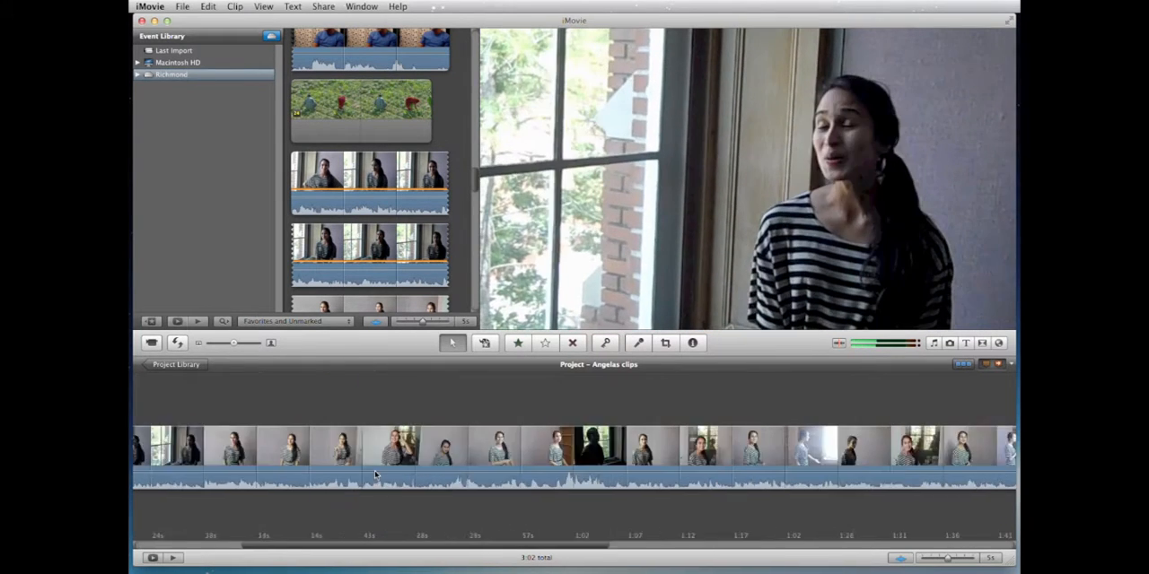
scroll(375, 473, right, 5)
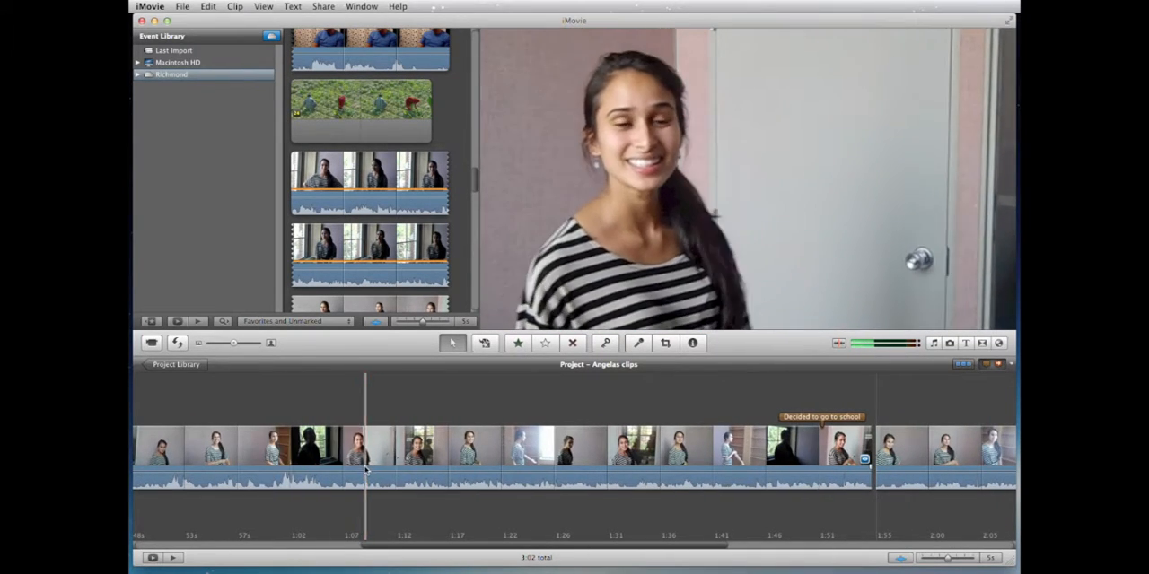
click(368, 444)
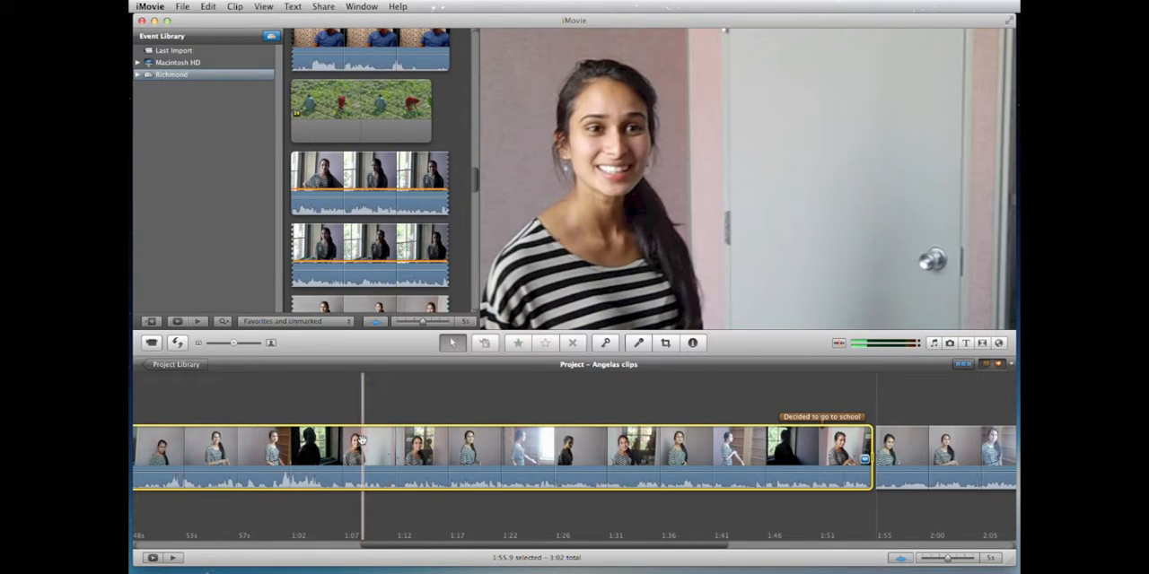
right_click(362, 439)
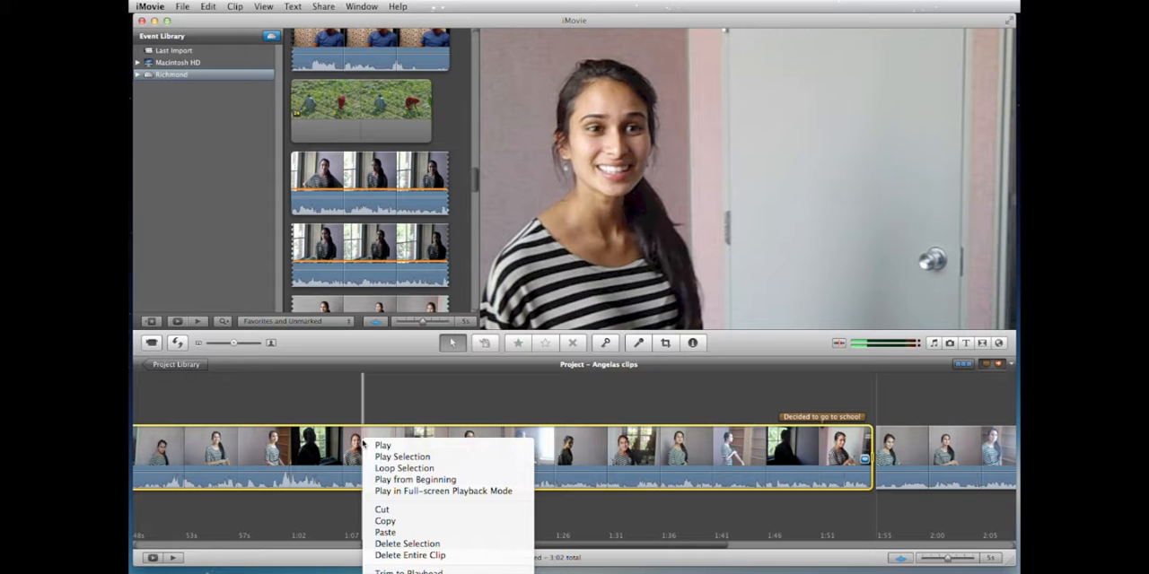
click(385, 522)
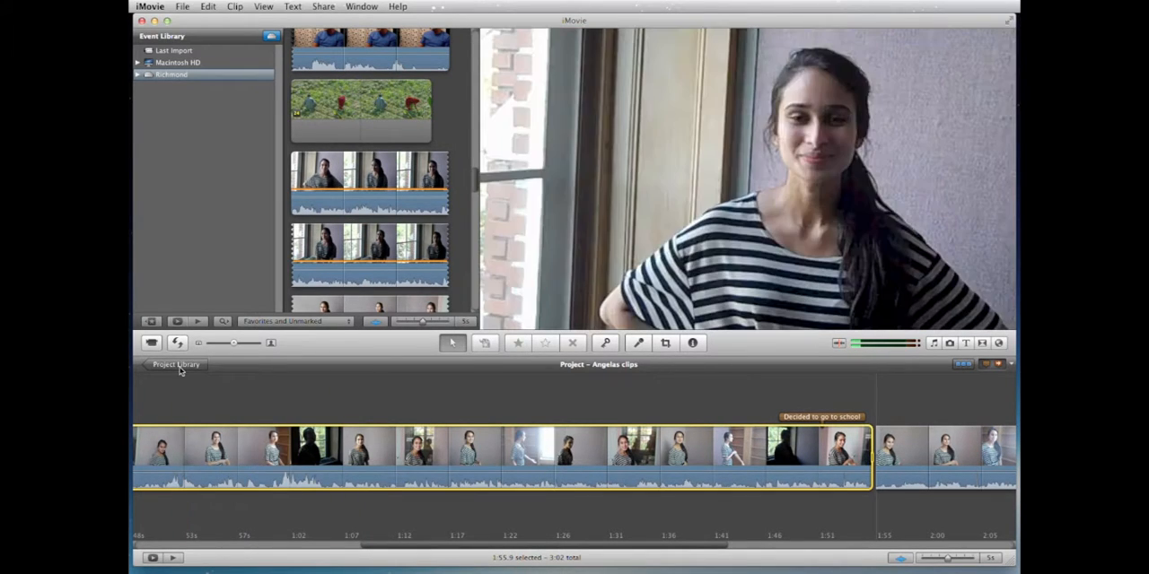
Step: Paste the copied striped-shirt segment into the Quickstart final project at about 10 s, near the end of the blue-shirt clip
click(181, 368)
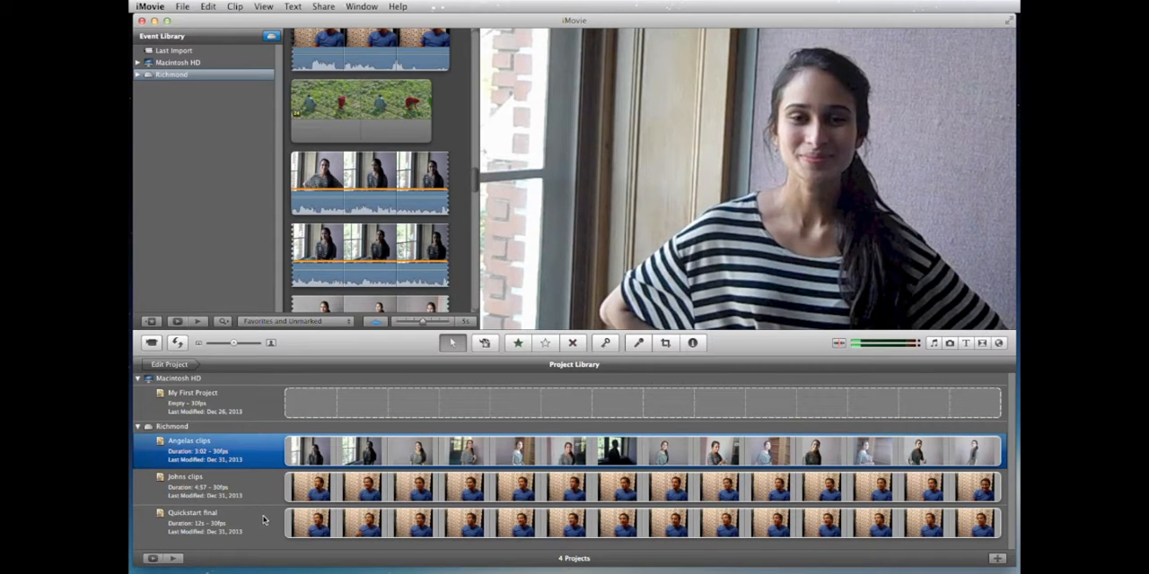
double_click(292, 531)
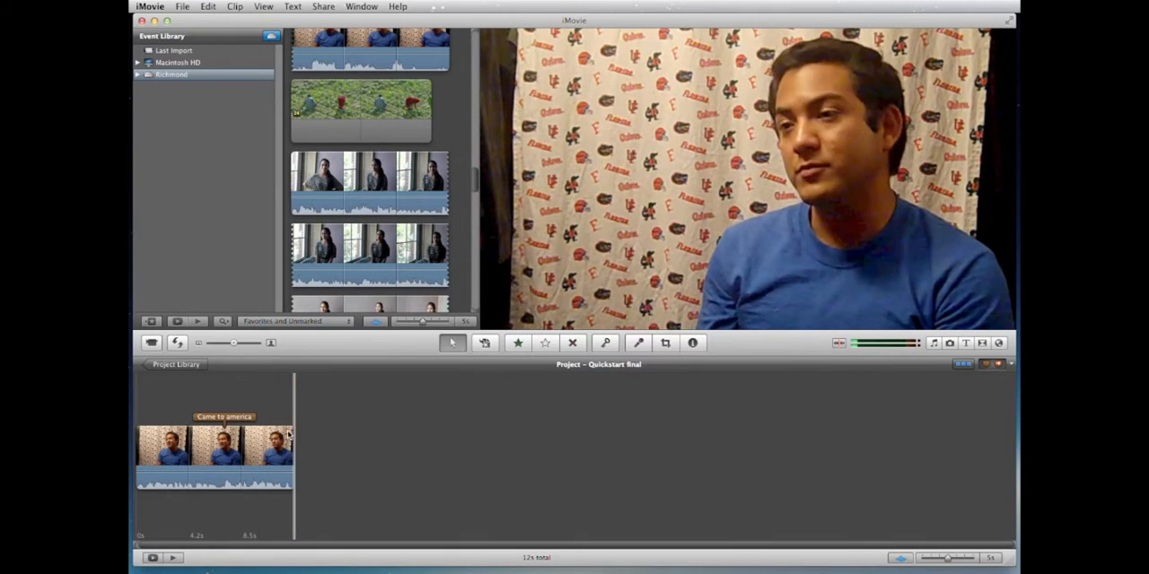
right_click(271, 386)
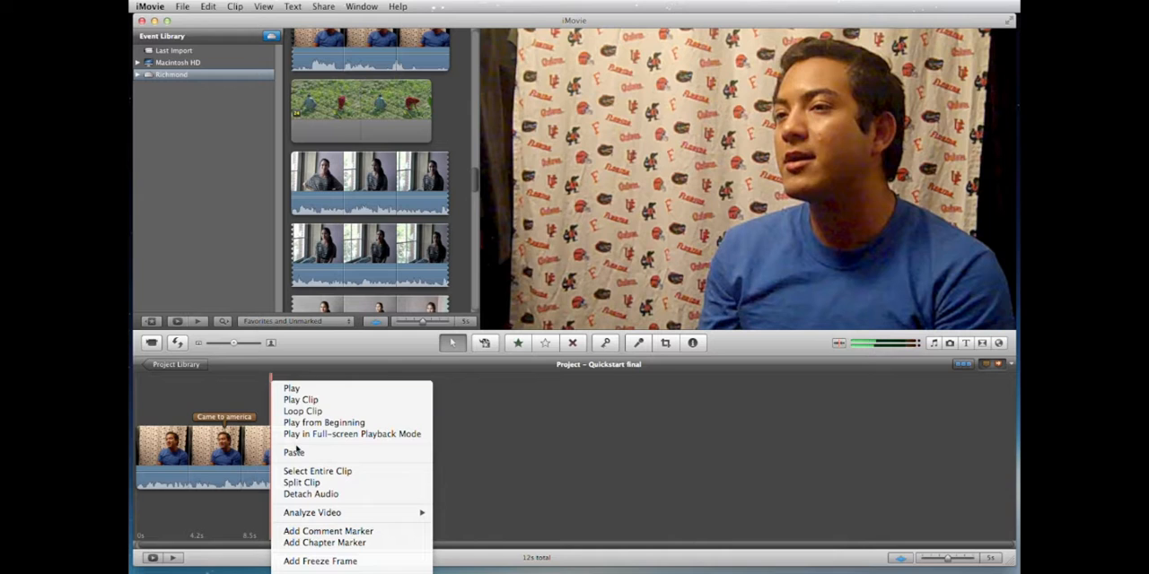
click(297, 452)
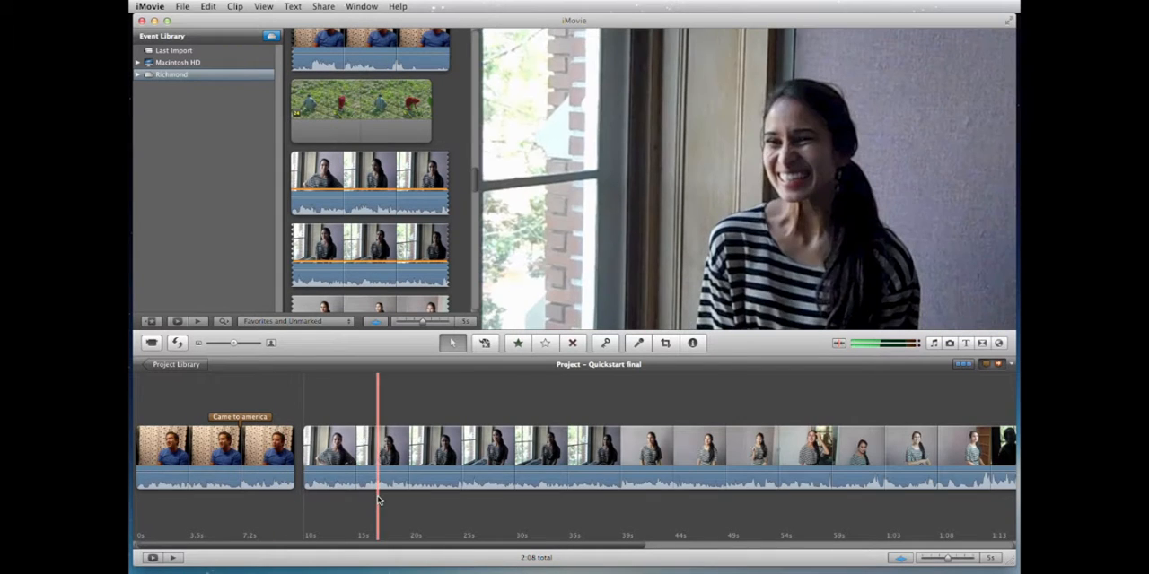
scroll(377, 500, right, 8)
scroll(377, 500, right, 4)
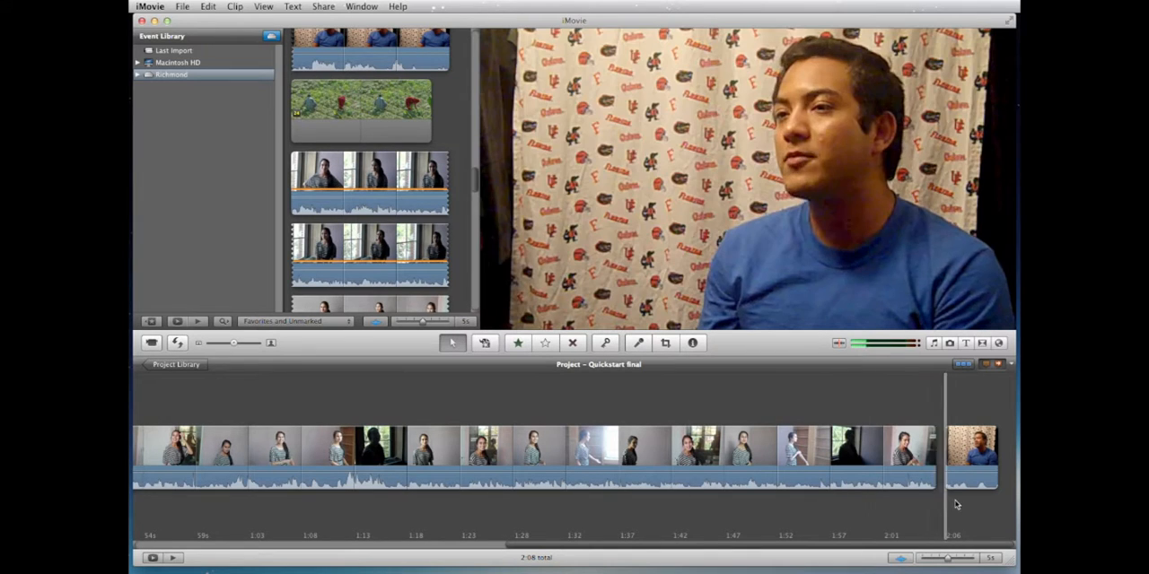
scroll(951, 499, left, 8)
scroll(929, 497, left, 3)
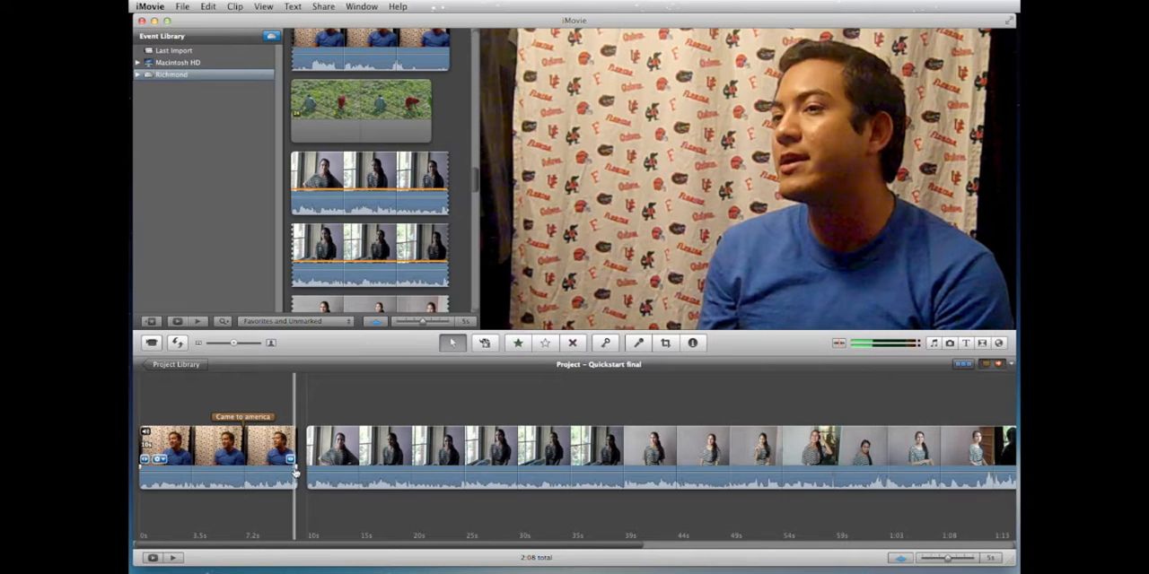
Step: Undo the last paste and paste the copied striped-shirt segment after the full blue-shirt clip instead
key(super+z)
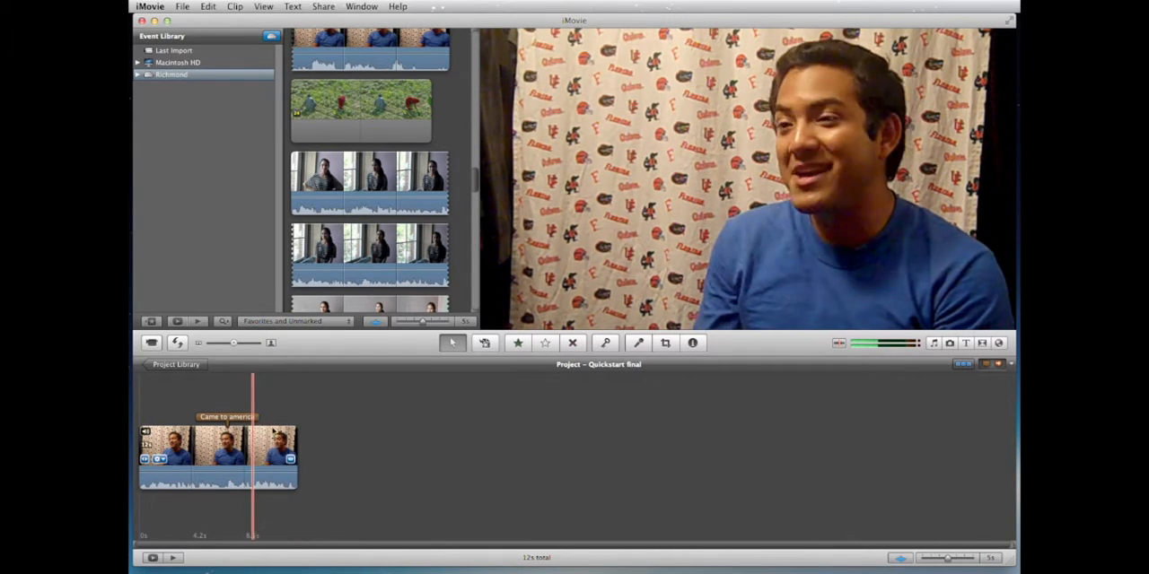
right_click(393, 426)
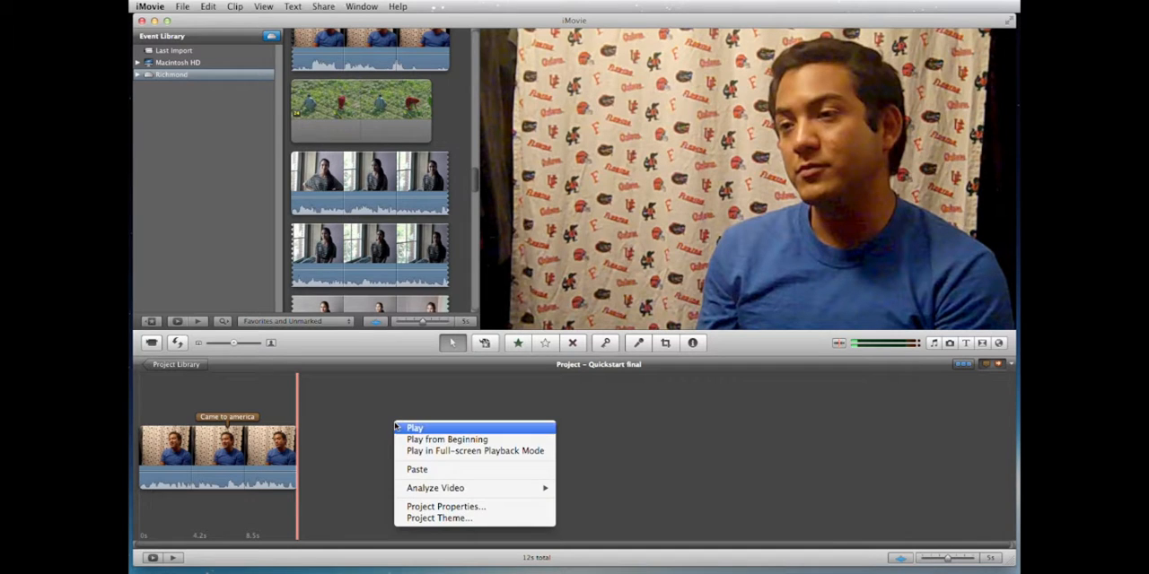
click(412, 474)
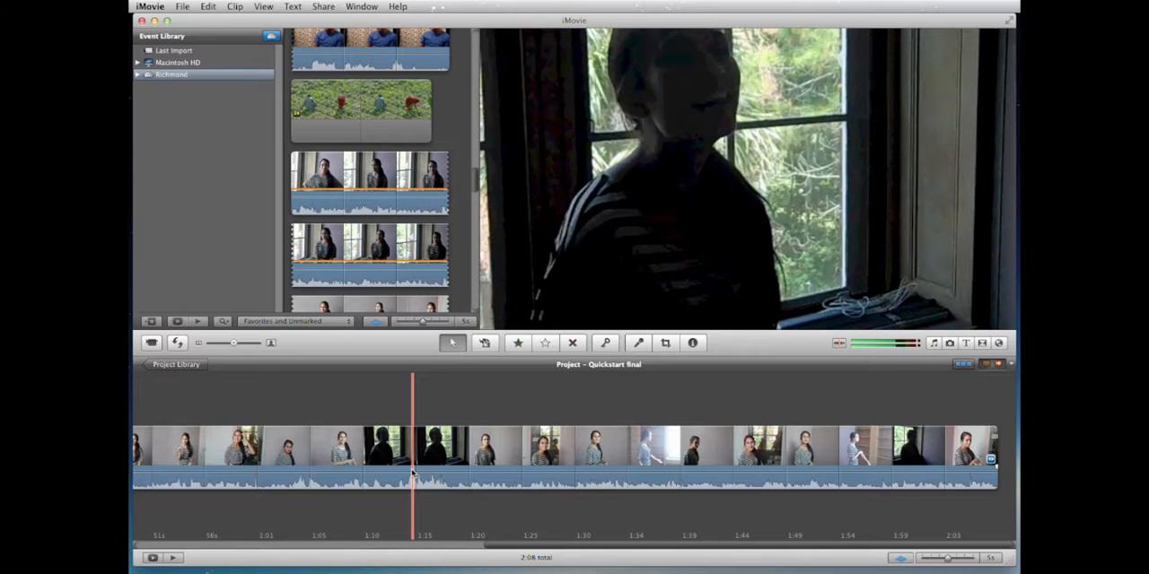
Step: Add a comment marker reading "Decided to go to school" to the striped-shirt clip at about 1:18
scroll(414, 474, left, 5)
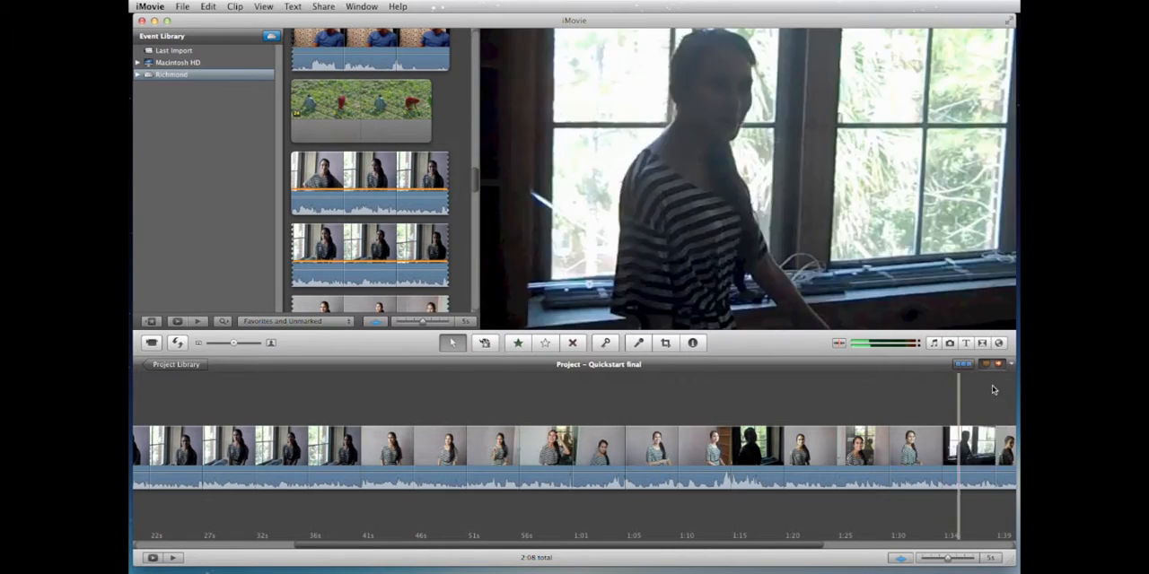
mouse_move(986, 366)
mouse_down()
mouse_move(796, 464)
mouse_move(772, 449)
mouse_up()
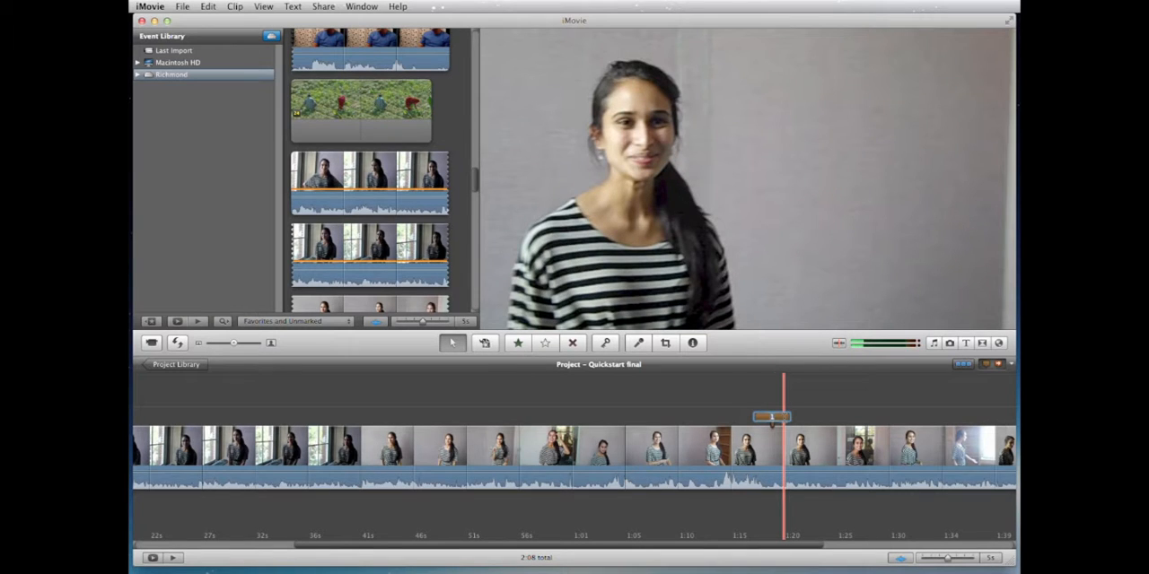
text(Decided to)
text( go to school)
key(Return)
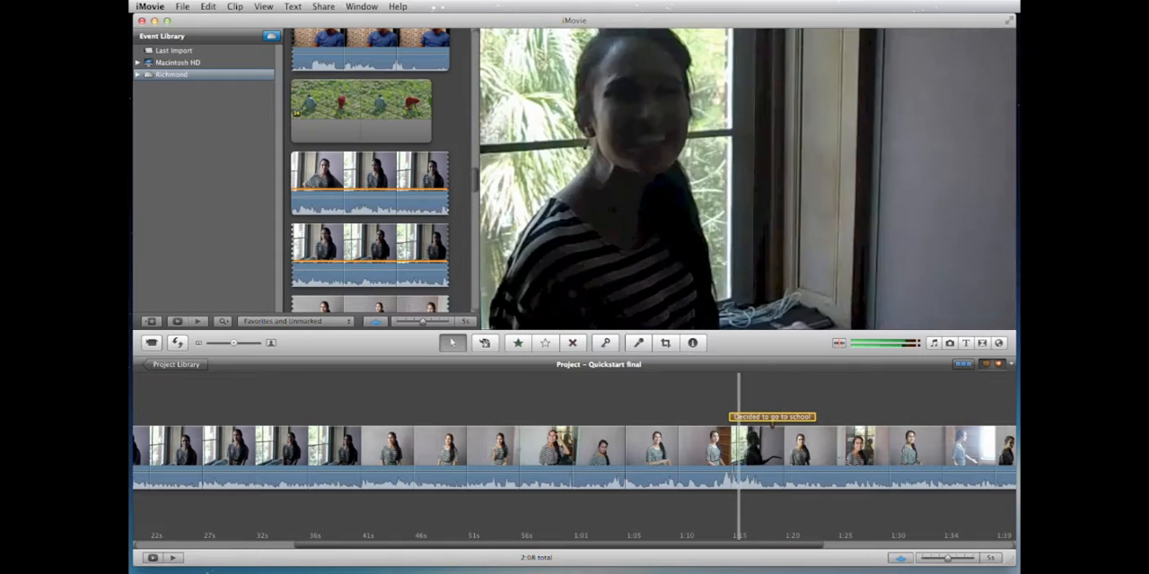
Step: Return to the project library and hide iMovie while leaving it running
scroll(734, 469, left, 5)
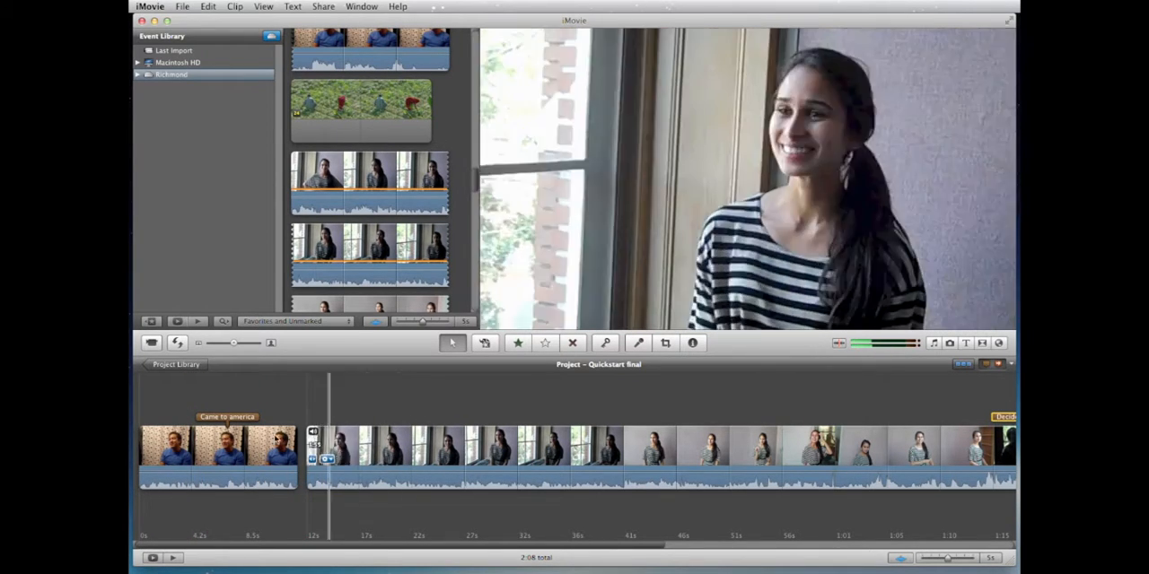
click(195, 365)
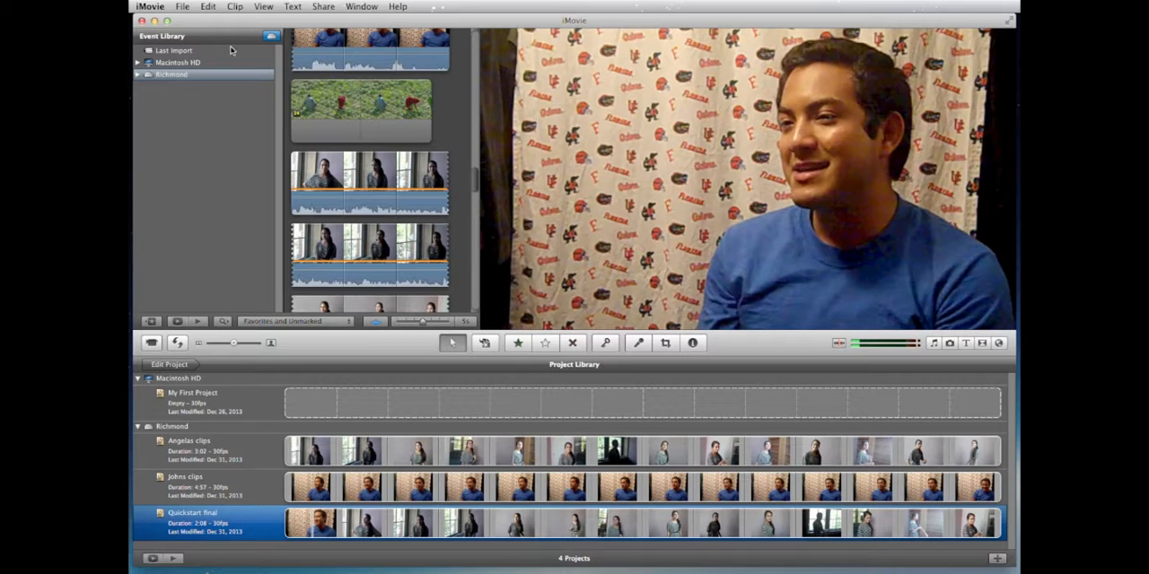
click(183, 7)
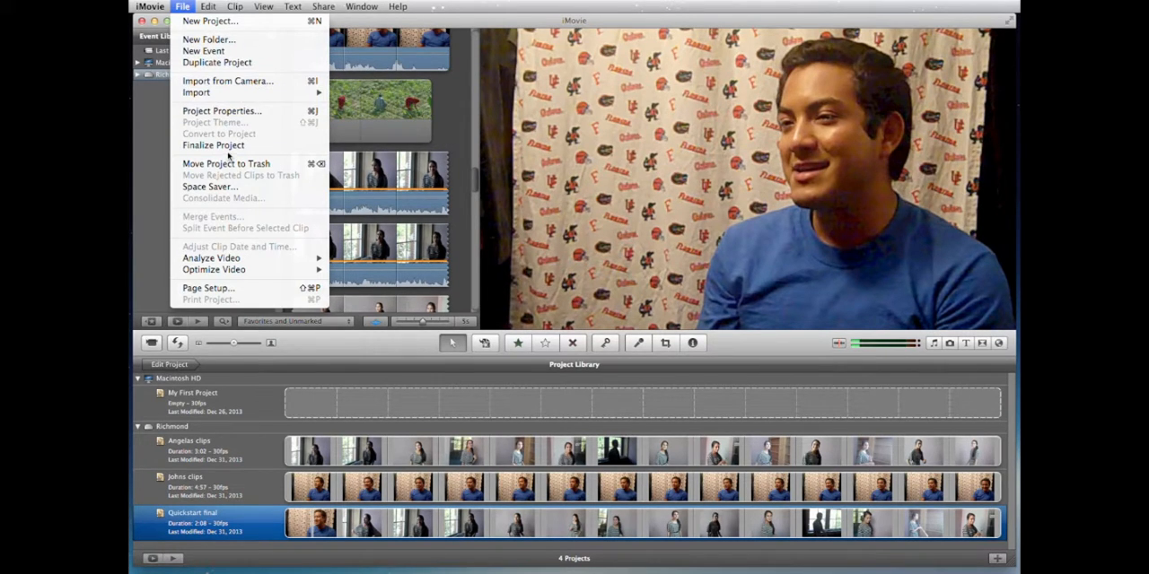
mouse_move(159, 9)
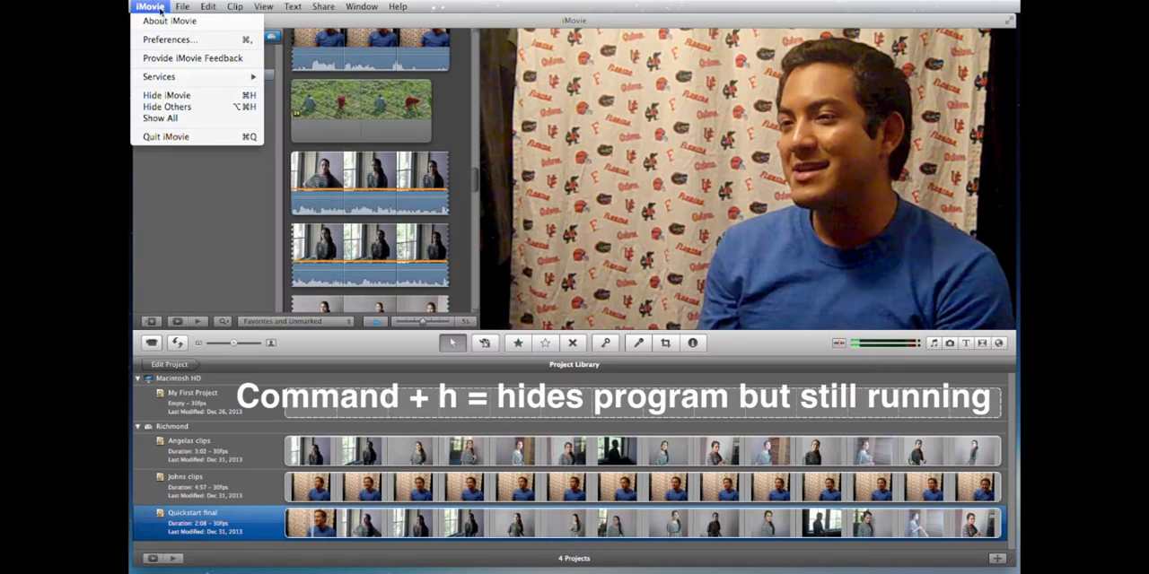
click(176, 97)
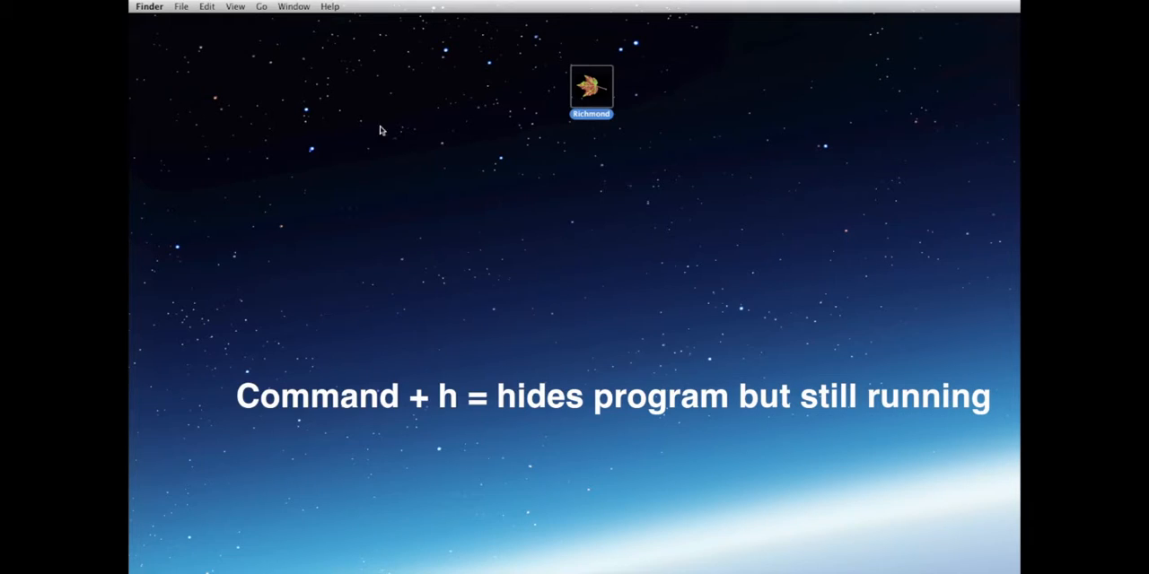
Step: Examine the top-level folders on the Richmond drive in Finder, and close its window
double_click(582, 91)
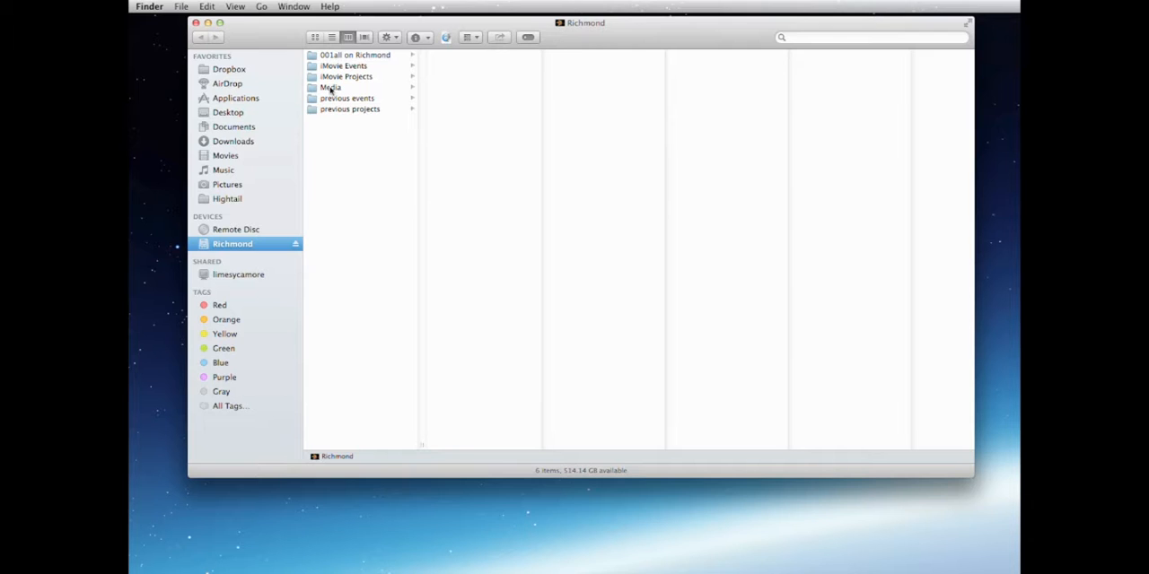
click(196, 23)
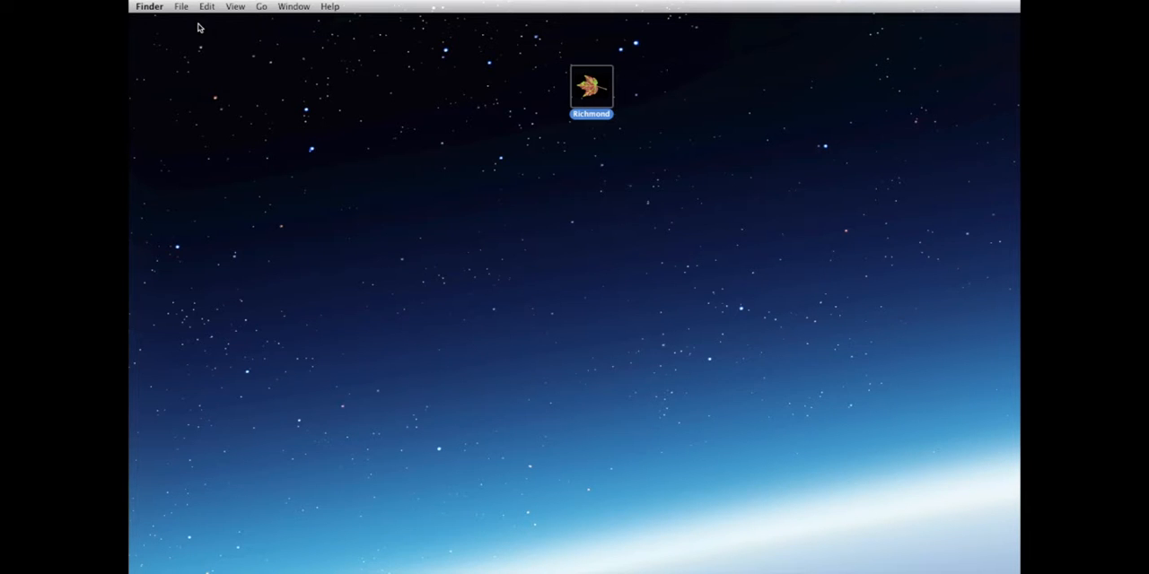
Step: Switch back to iMovie and open the Quickstart final project for editing
key(super+Tab)
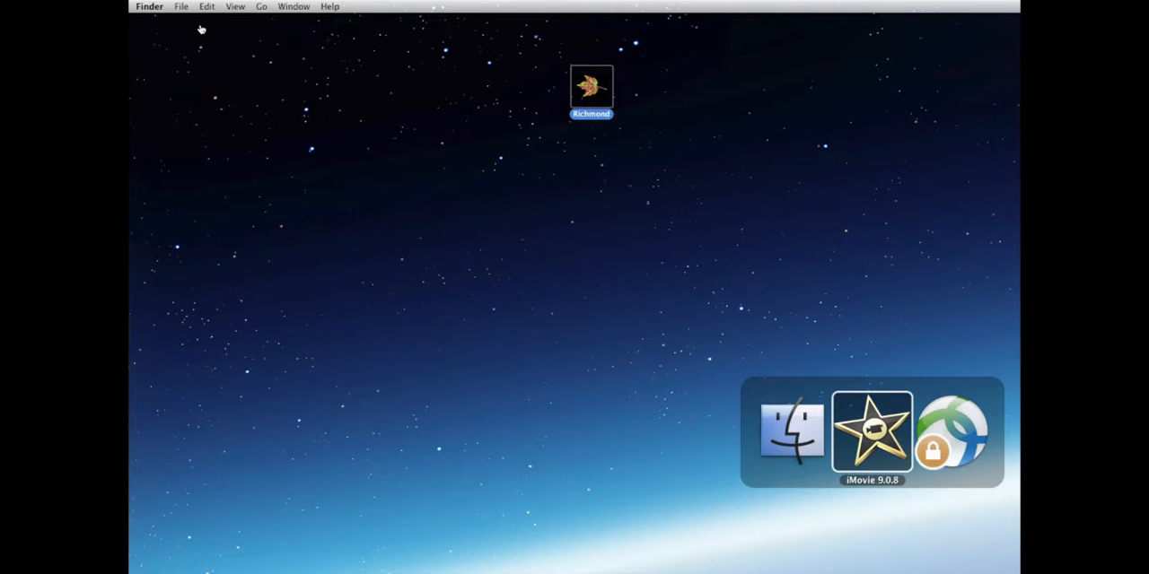
click(888, 435)
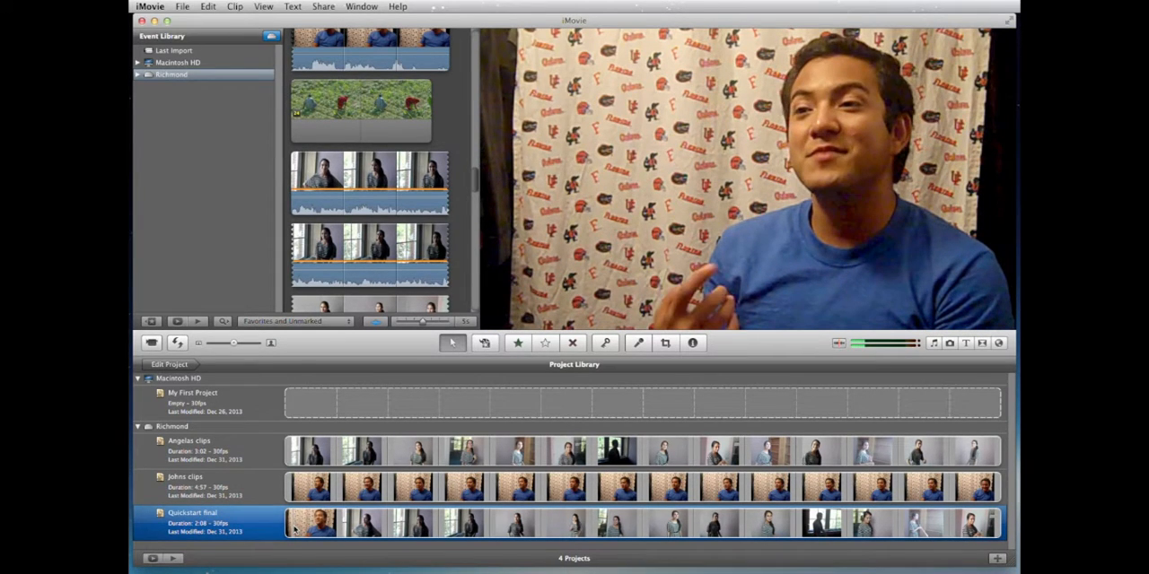
double_click(297, 526)
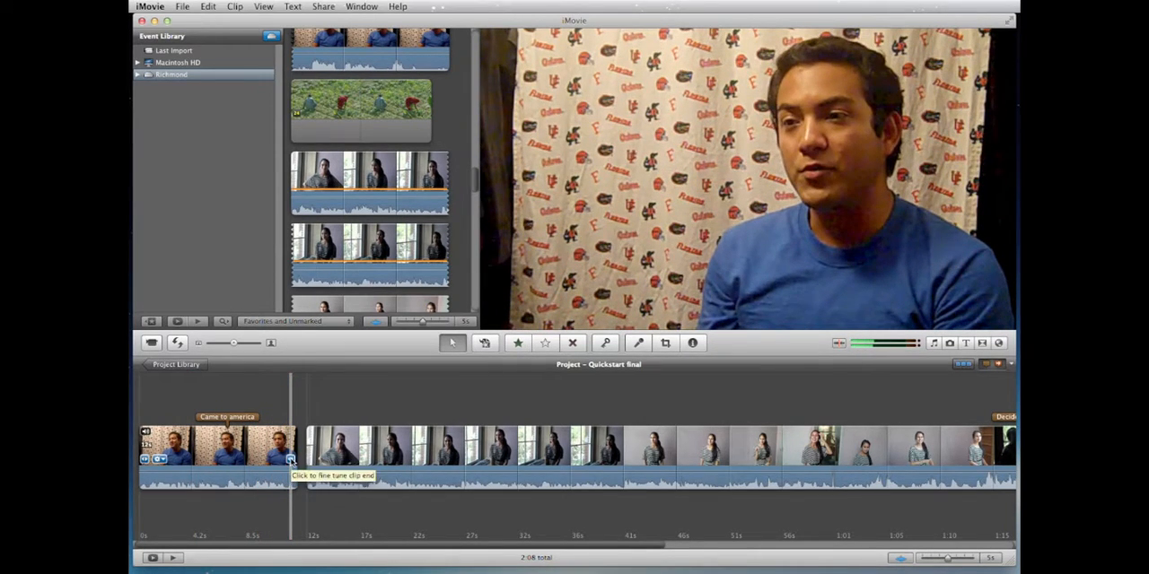
Step: Fine-tune the end of the blue-shirt clip just before the striped-shirt clip
click(289, 458)
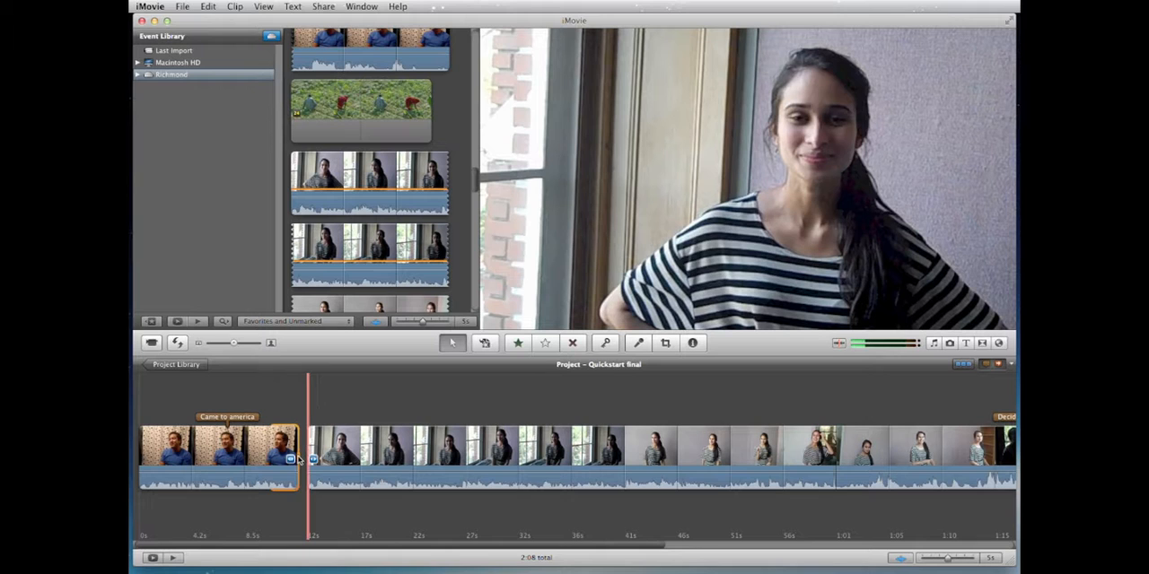
mouse_move(301, 460)
mouse_down()
mouse_move(270, 460)
mouse_move(303, 459)
mouse_up()
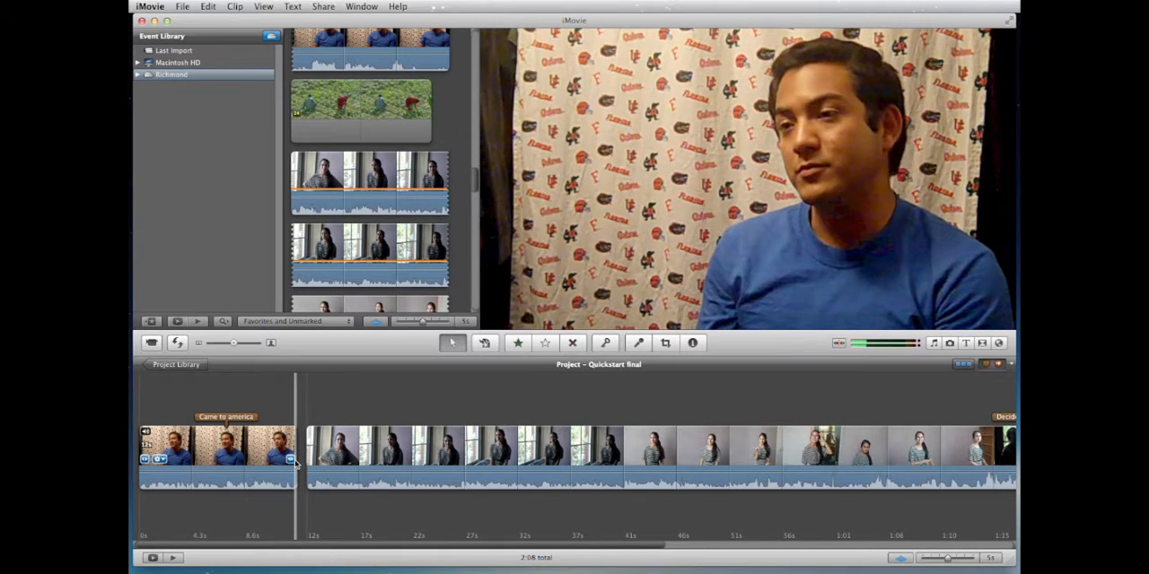
mouse_move(290, 460)
mouse_down()
mouse_move(300, 459)
mouse_move(252, 458)
mouse_move(295, 458)
mouse_up()
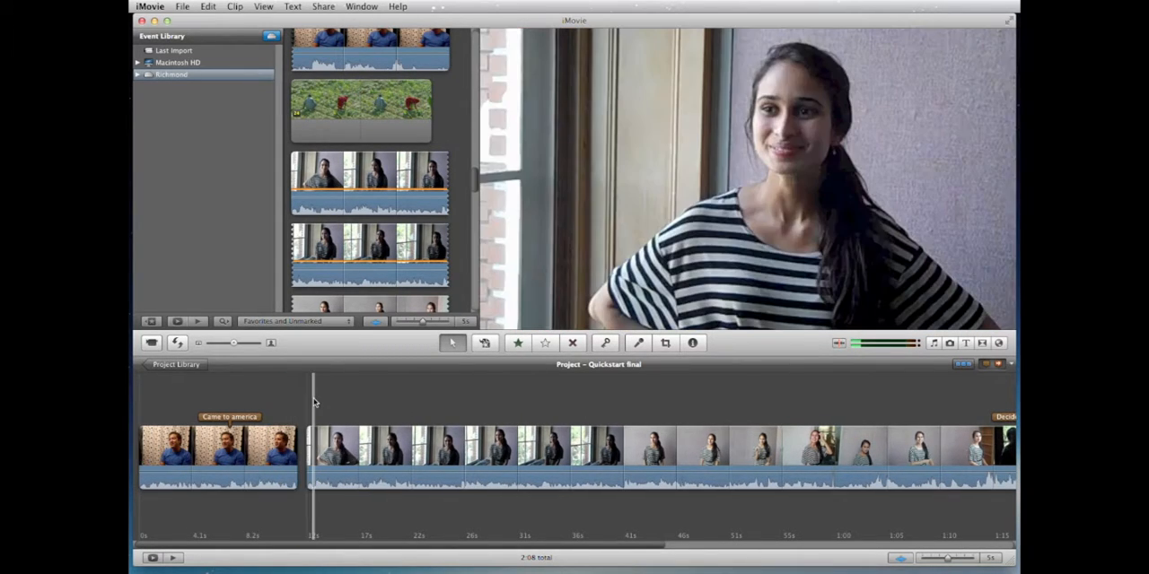
Step: Play through the striped-shirt clip and split it at about 40 s on the project timeline
key(space)
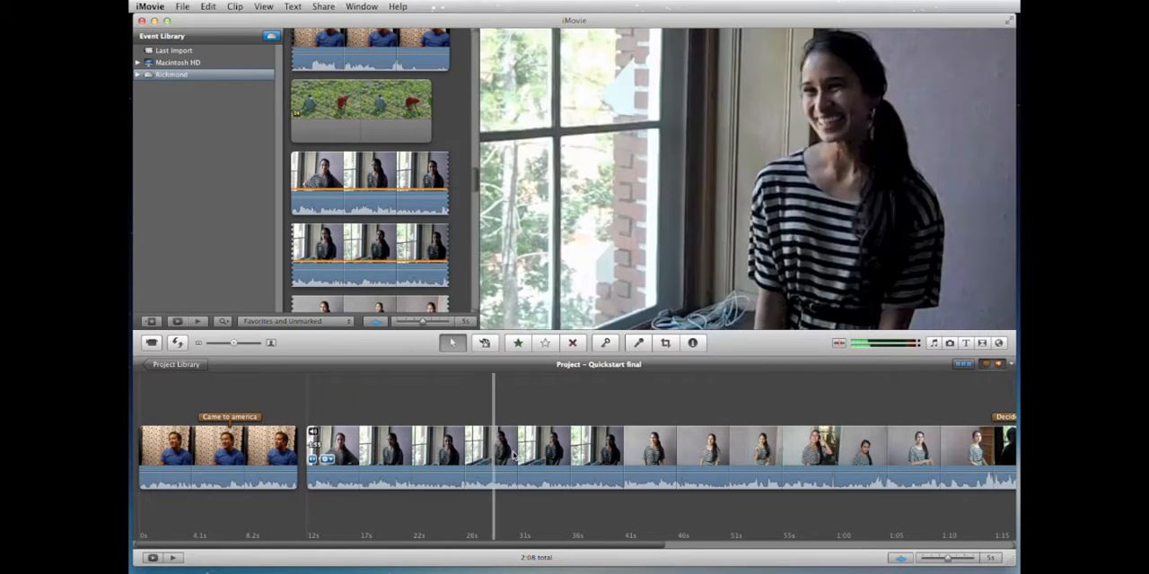
scroll(565, 454, right, 10)
scroll(565, 454, left, 10)
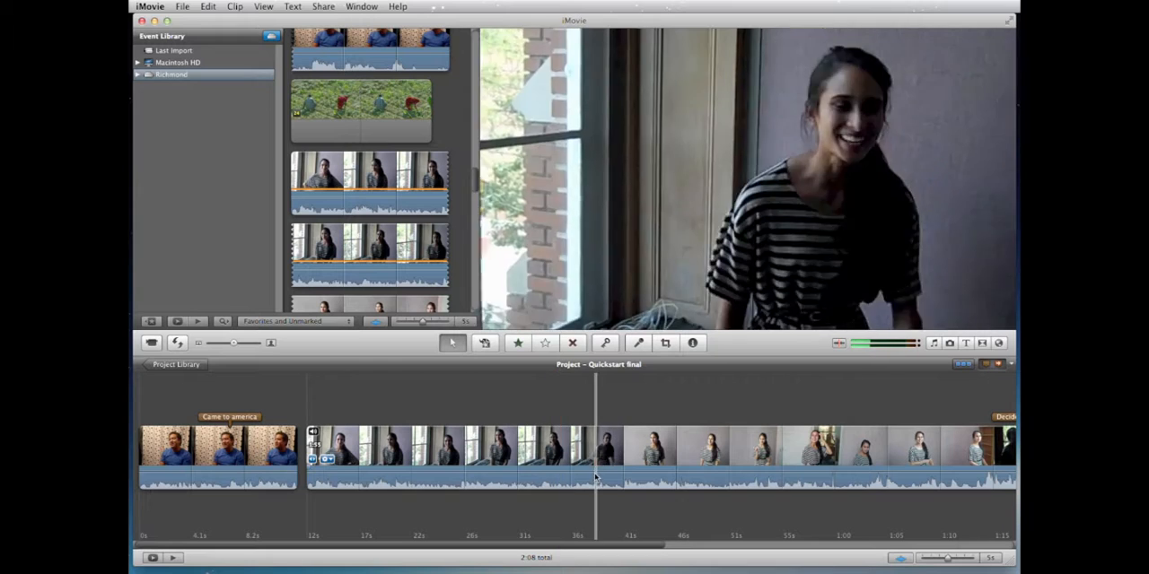
key(space)
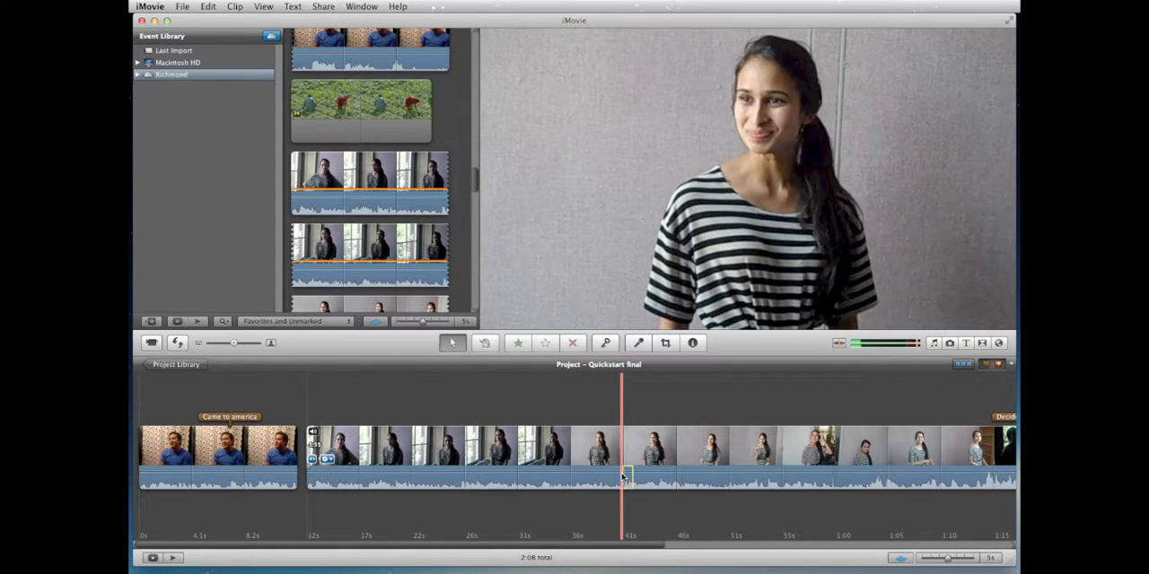
click(624, 455)
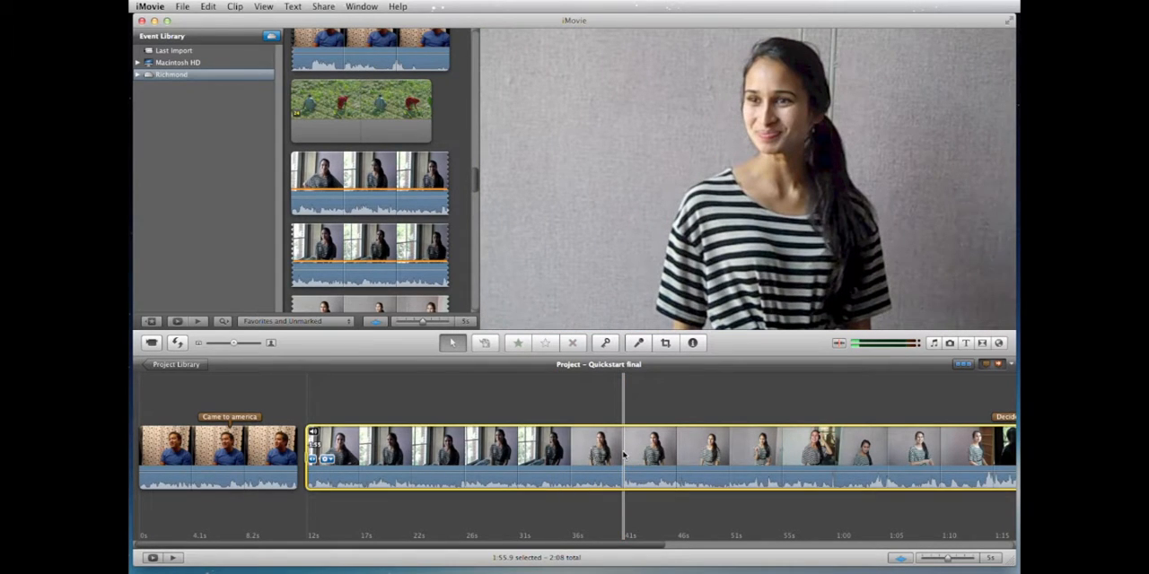
right_click(622, 451)
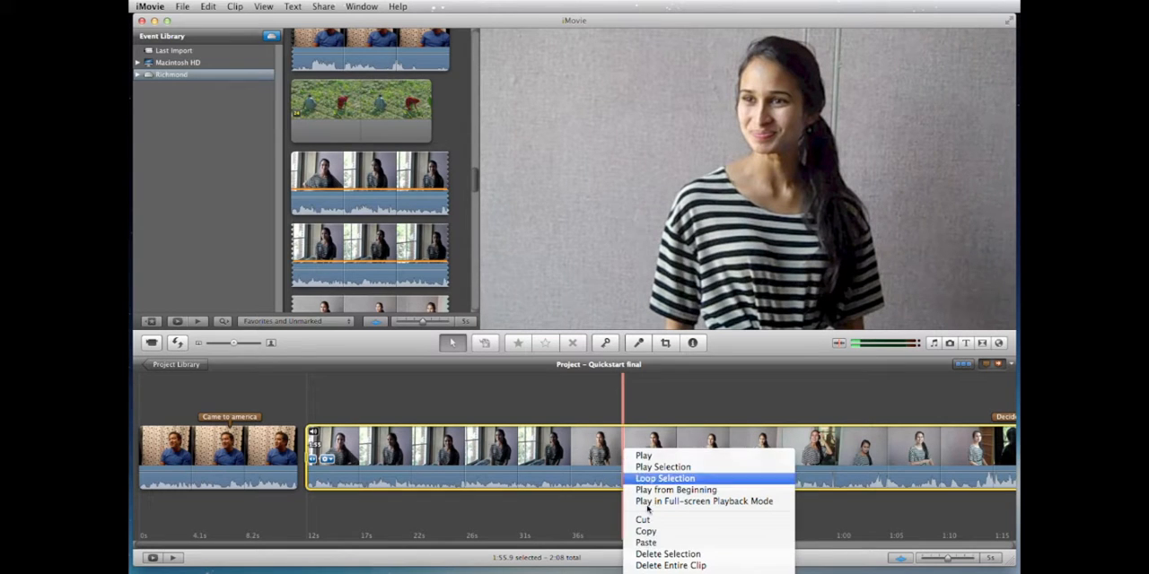
click(663, 573)
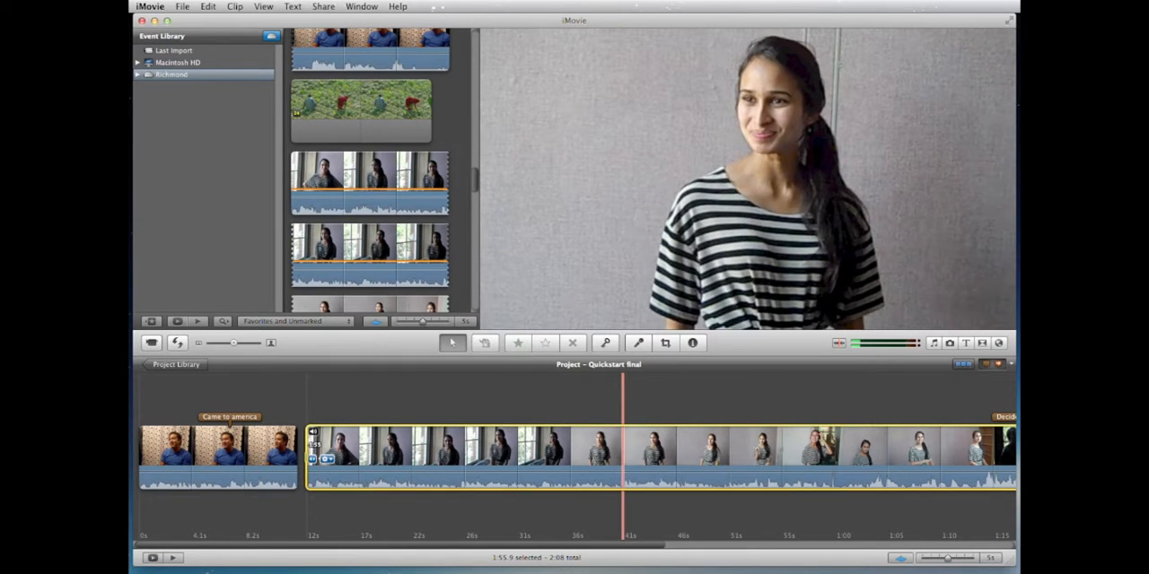
Step: Split the remaining striped-shirt clip at about 1:41, past the "Decided to go to school" marker
scroll(653, 512, right, 5)
scroll(652, 508, right, 3)
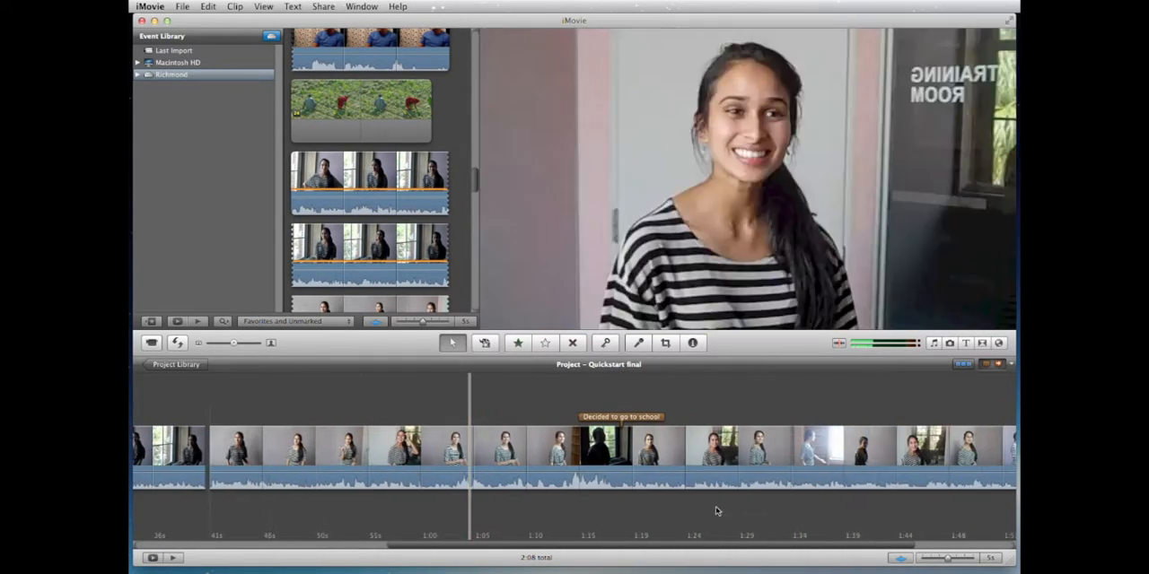
right_click(882, 480)
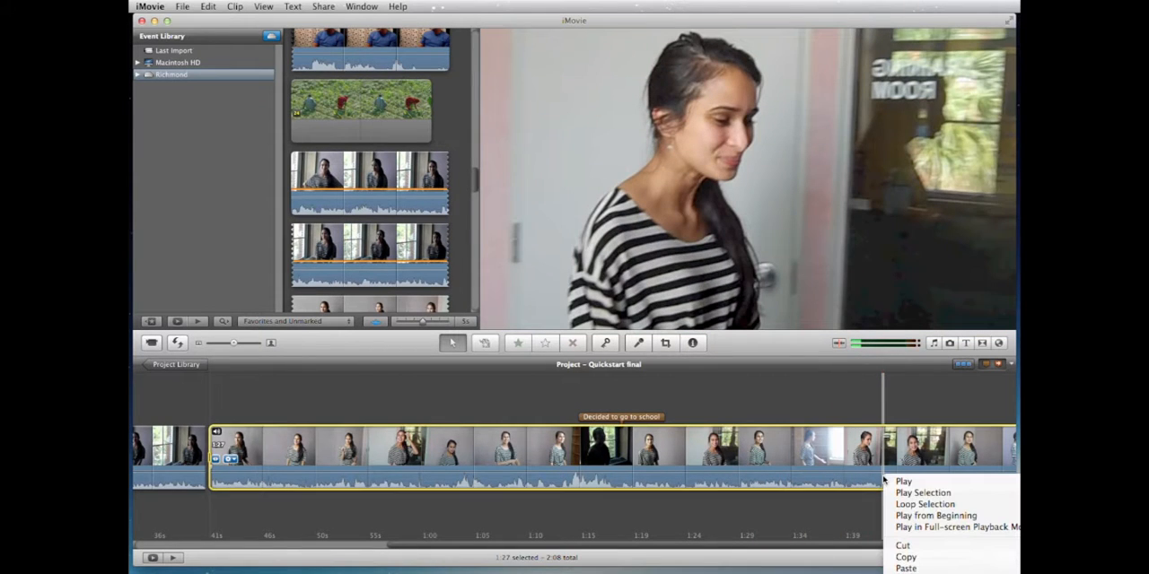
click(914, 572)
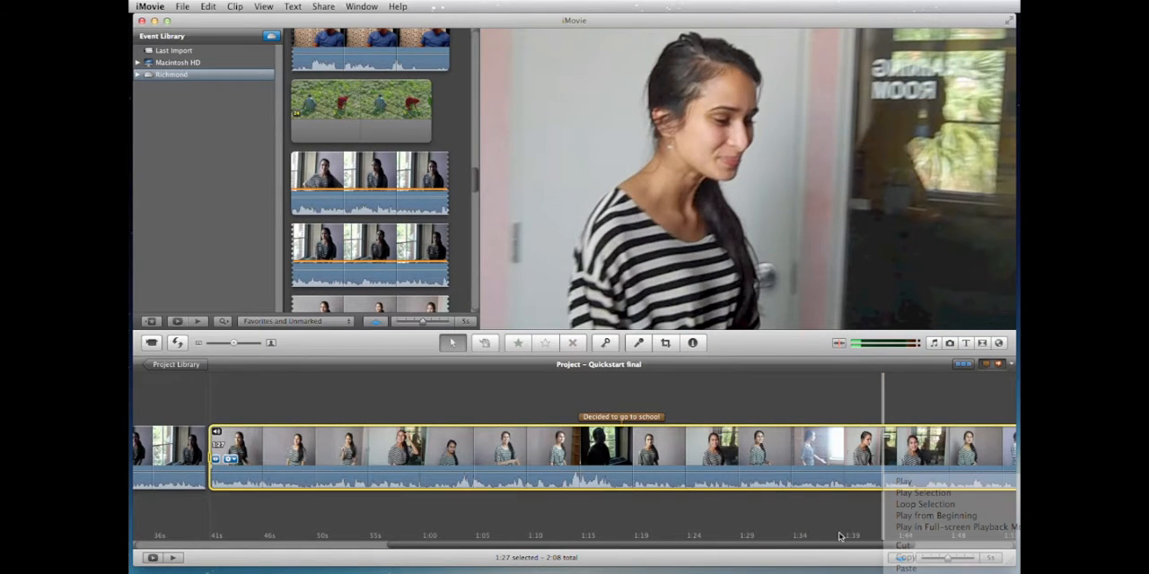
Step: Add about 9 s of blue-shirt interview footage from the Richmond event to the end of the project
scroll(805, 485, right, 5)
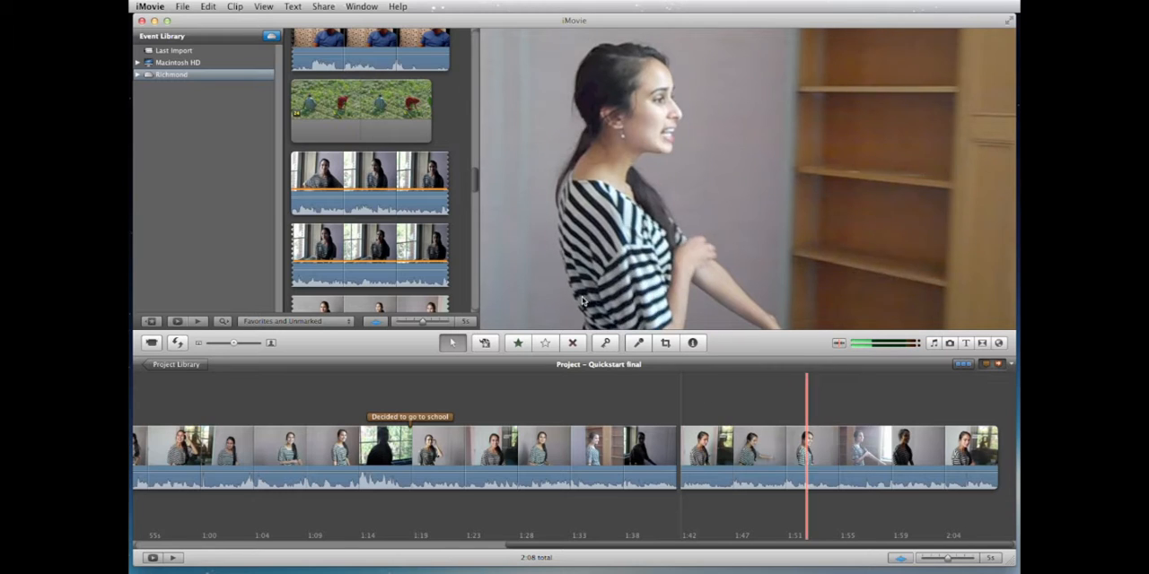
drag(473, 188, 481, 128)
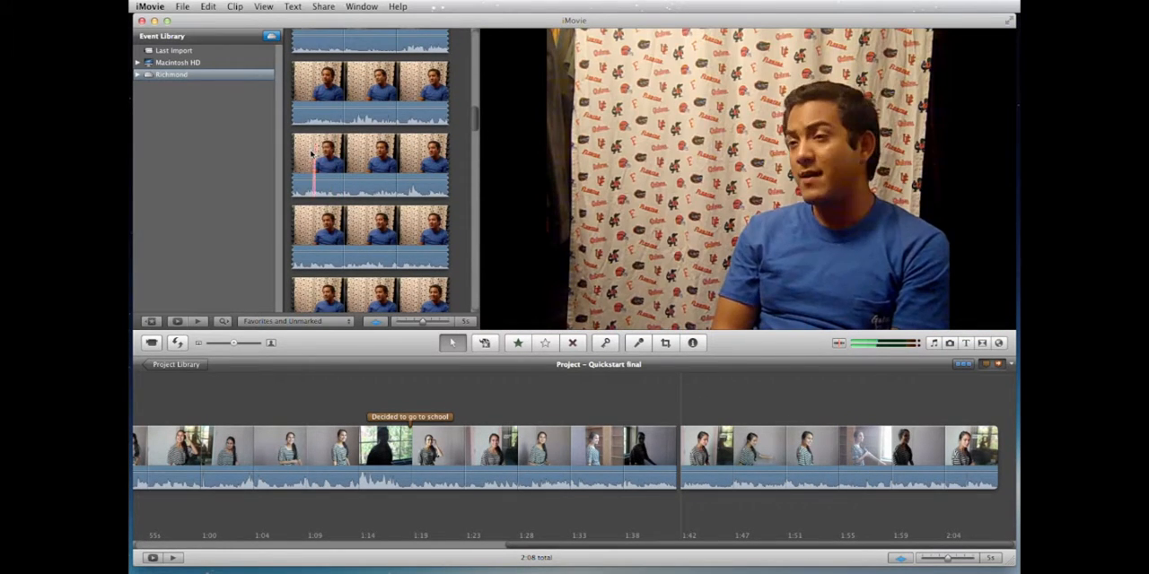
drag(311, 155, 987, 453)
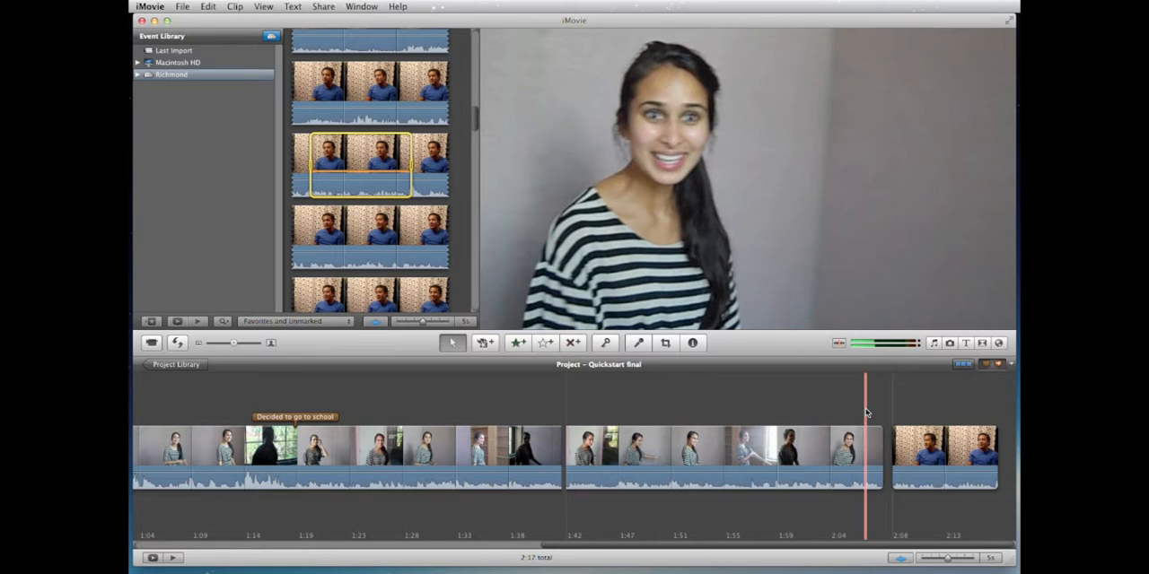
Step: Preview the first striped-shirt segment and open the Precision Editor at the cut between it and the "Came to america" clip
scroll(867, 413, left, 10)
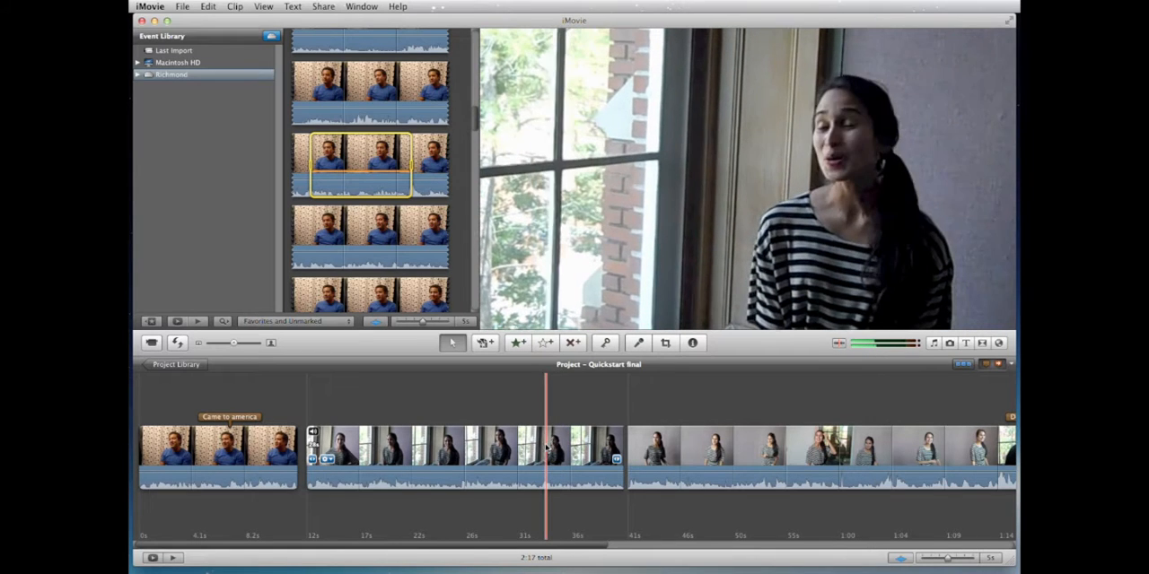
key(space)
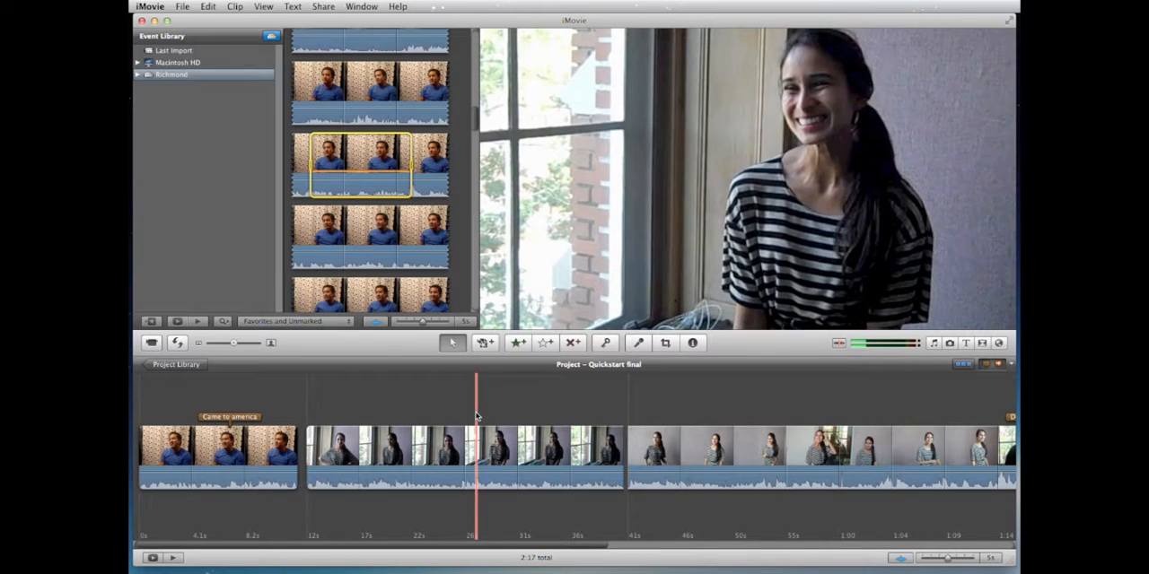
key(space)
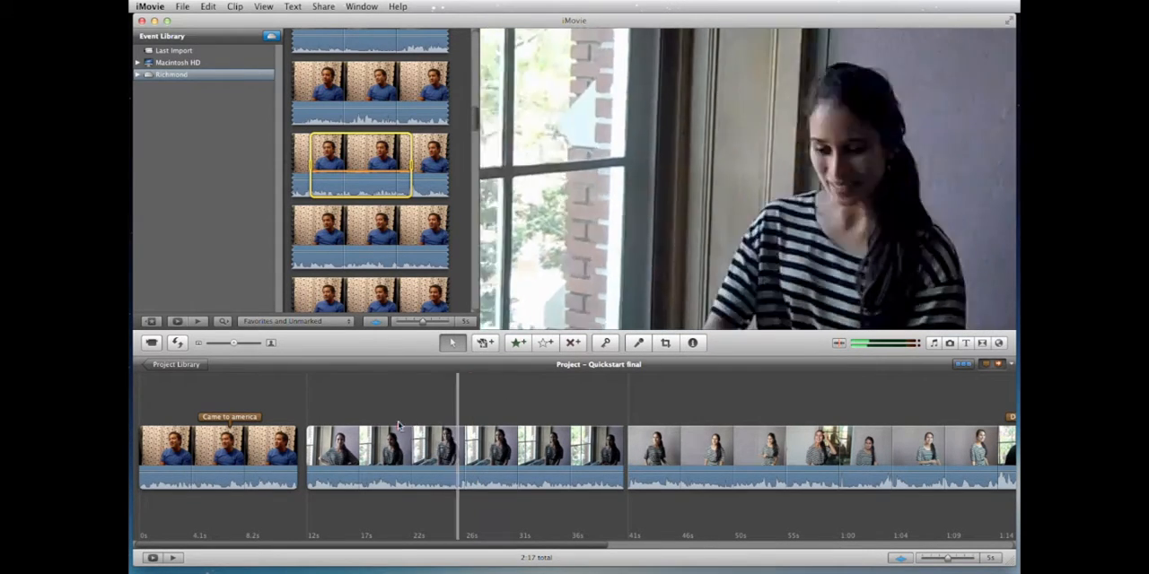
click(303, 451)
double_click(304, 450)
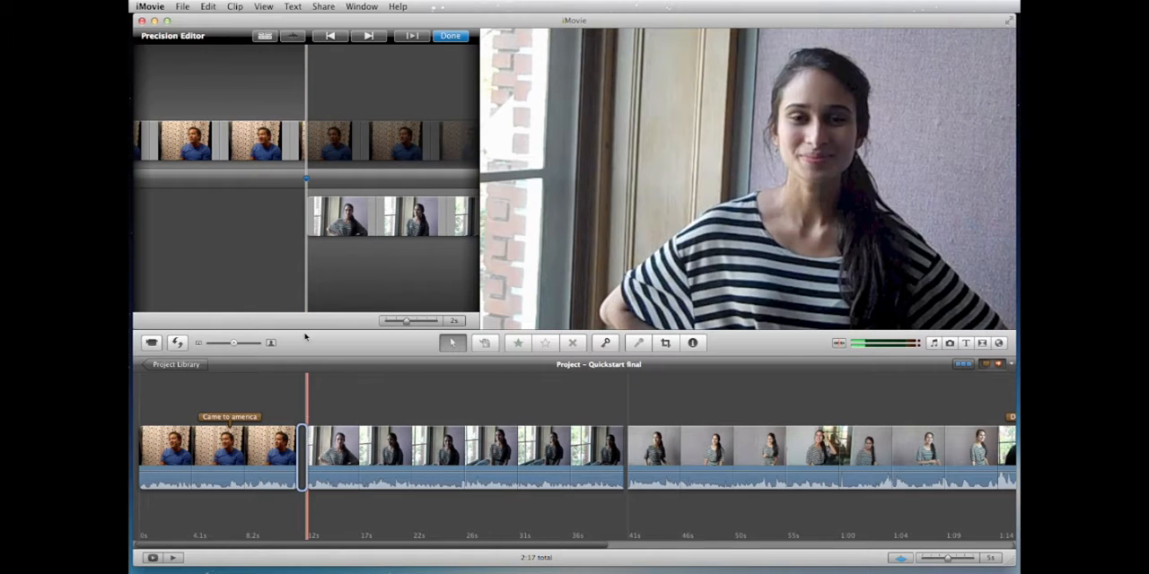
Step: Step to the next cut and back to the first one, and show the extra footage and audio waveforms in the Precision Editor
click(369, 36)
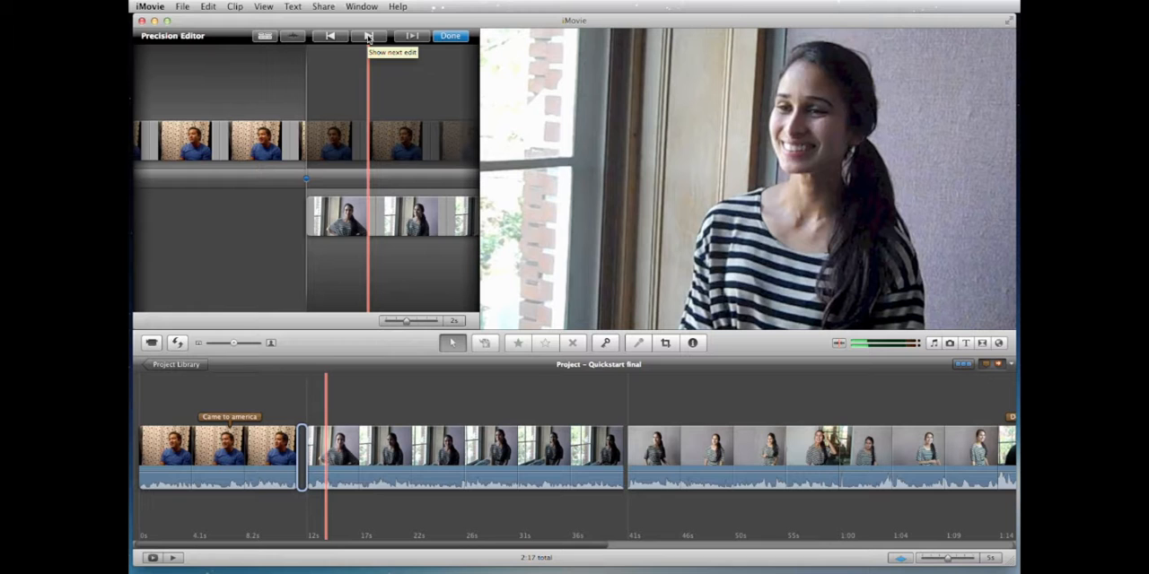
click(367, 37)
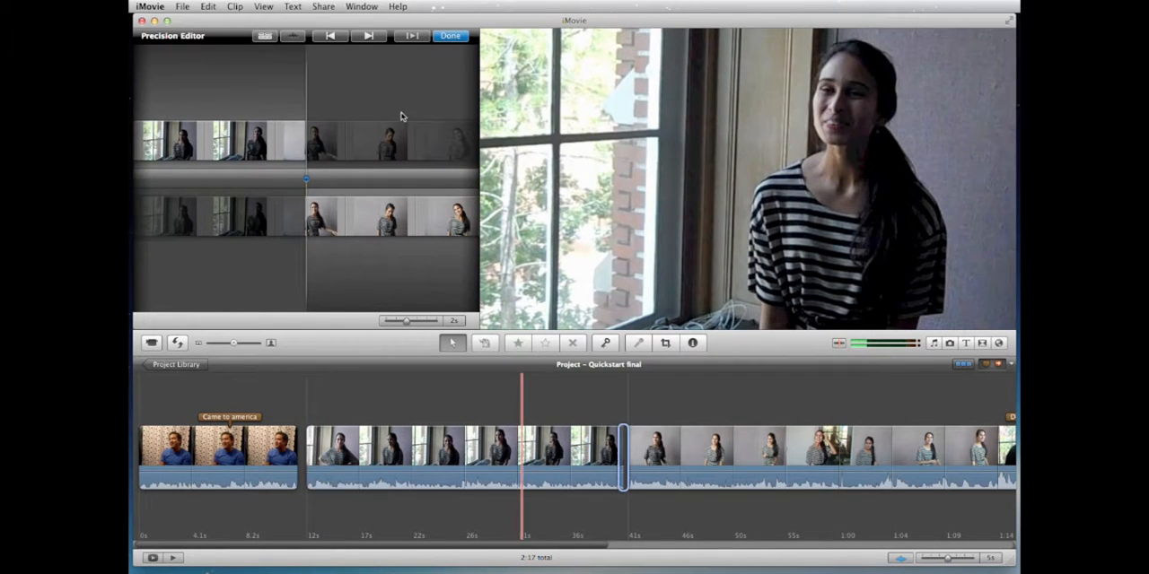
click(330, 37)
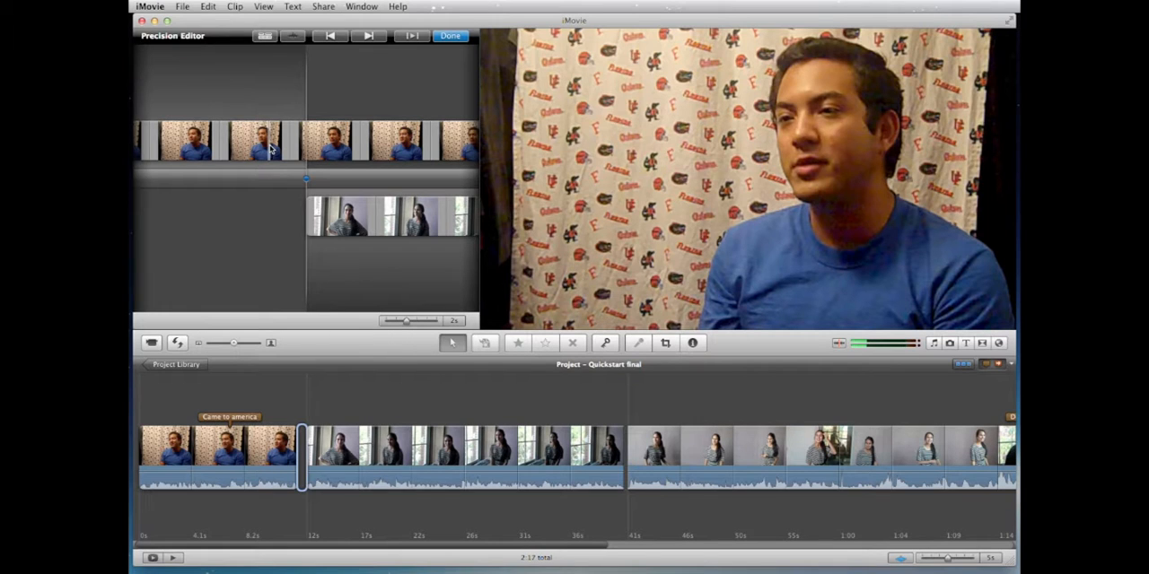
click(265, 37)
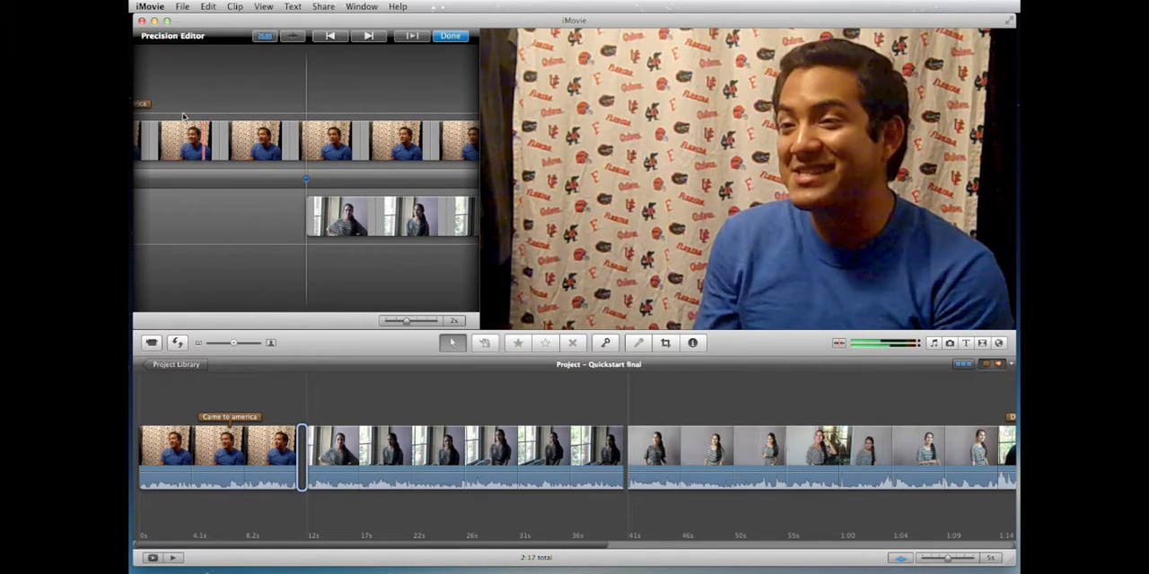
click(293, 35)
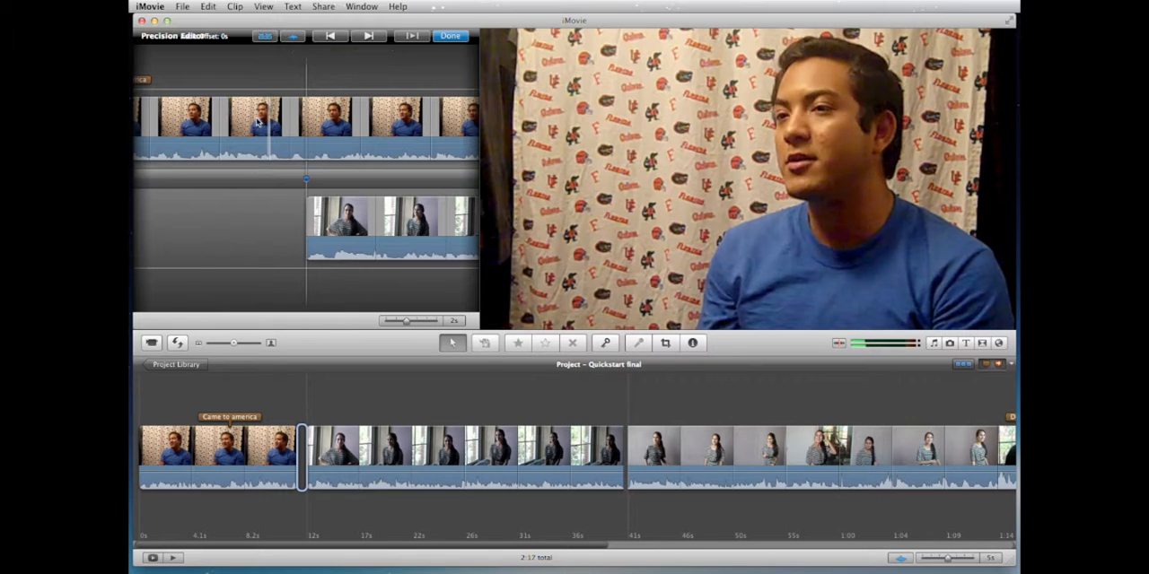
Step: Trim the end of the "Came to america" clip and the start of the first striped-shirt segment at their shared cut
drag(259, 123, 278, 123)
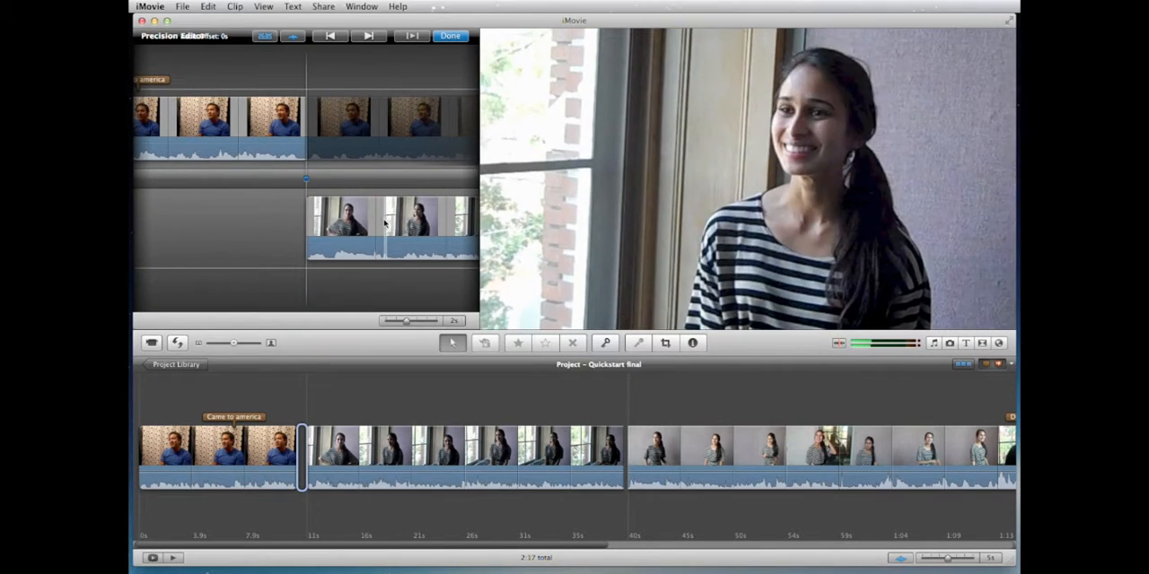
drag(392, 221, 368, 223)
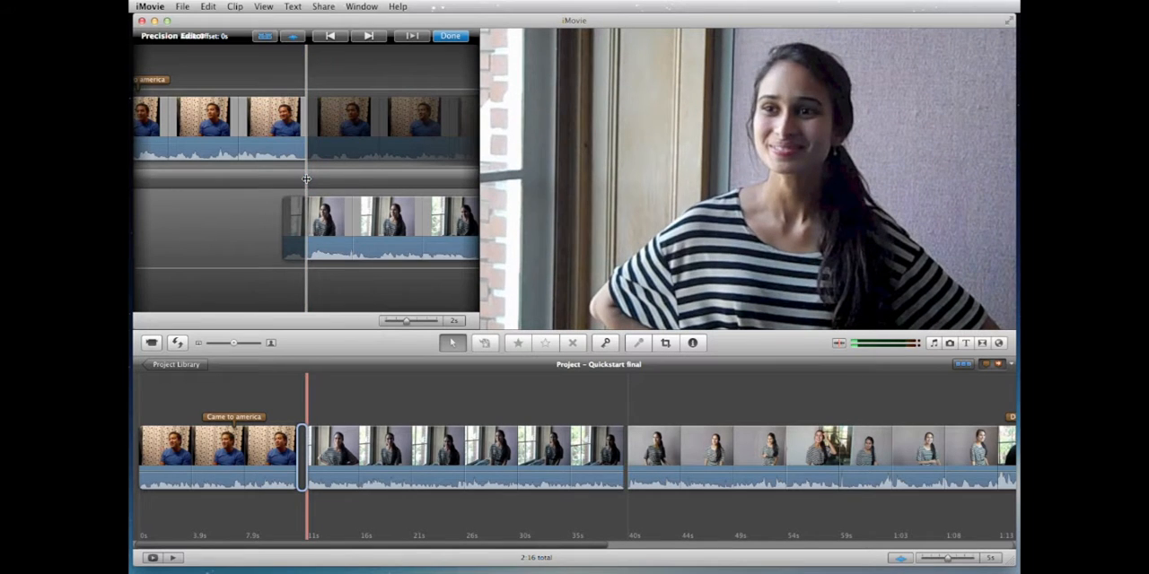
mouse_move(306, 179)
mouse_down()
mouse_move(340, 179)
mouse_move(306, 180)
mouse_up()
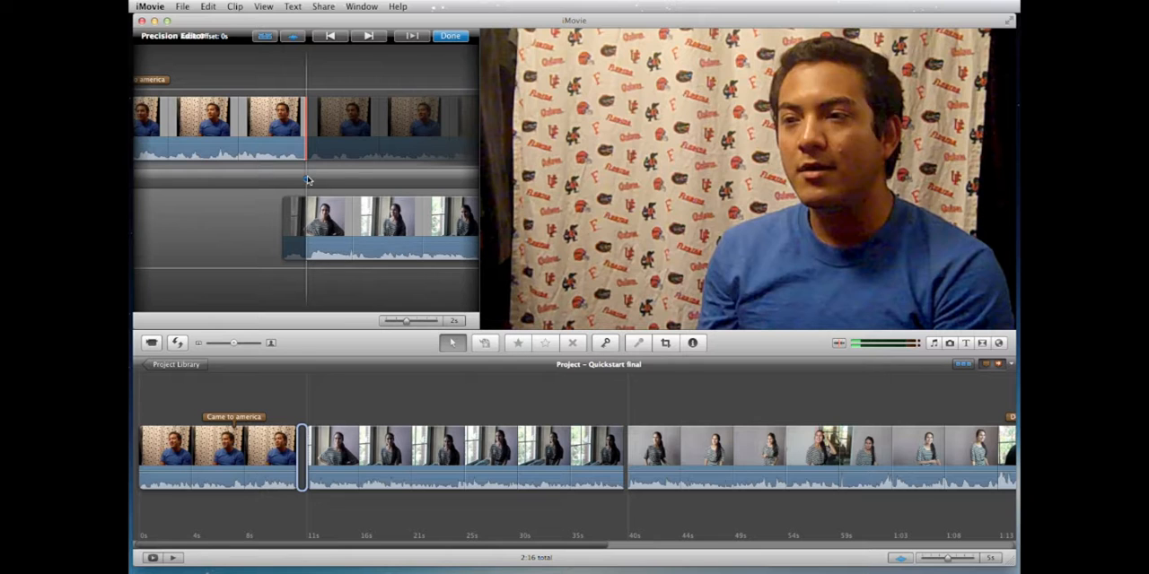
mouse_move(307, 180)
mouse_down()
mouse_move(319, 180)
mouse_move(307, 178)
mouse_up()
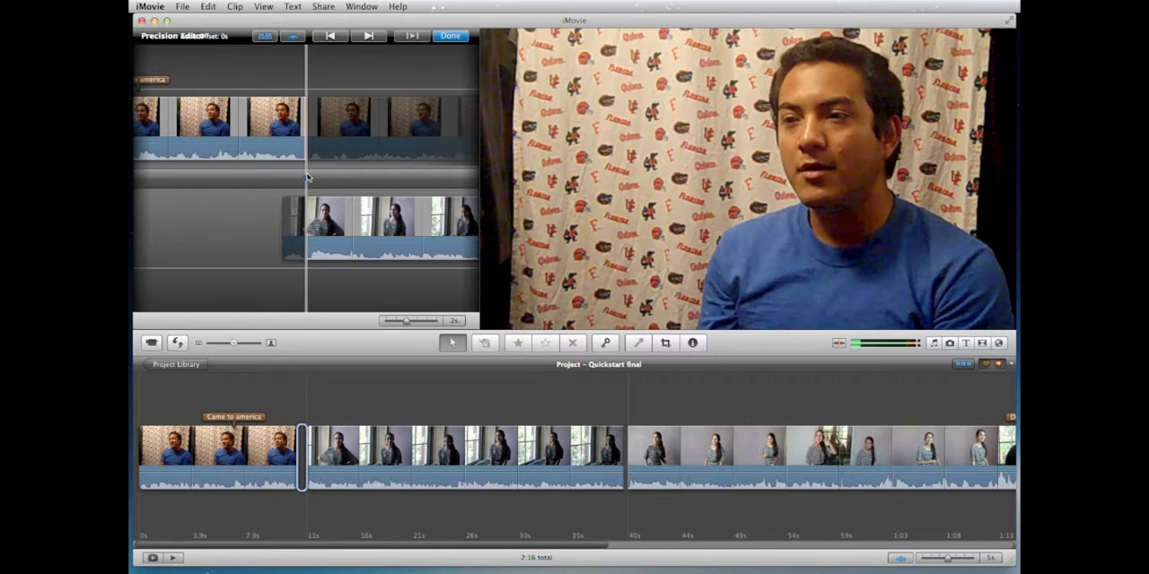
Step: At the cut between the first two striped-shirt segments, trim the outgoing segment's end and about 5 s from the incoming segment's start
click(367, 36)
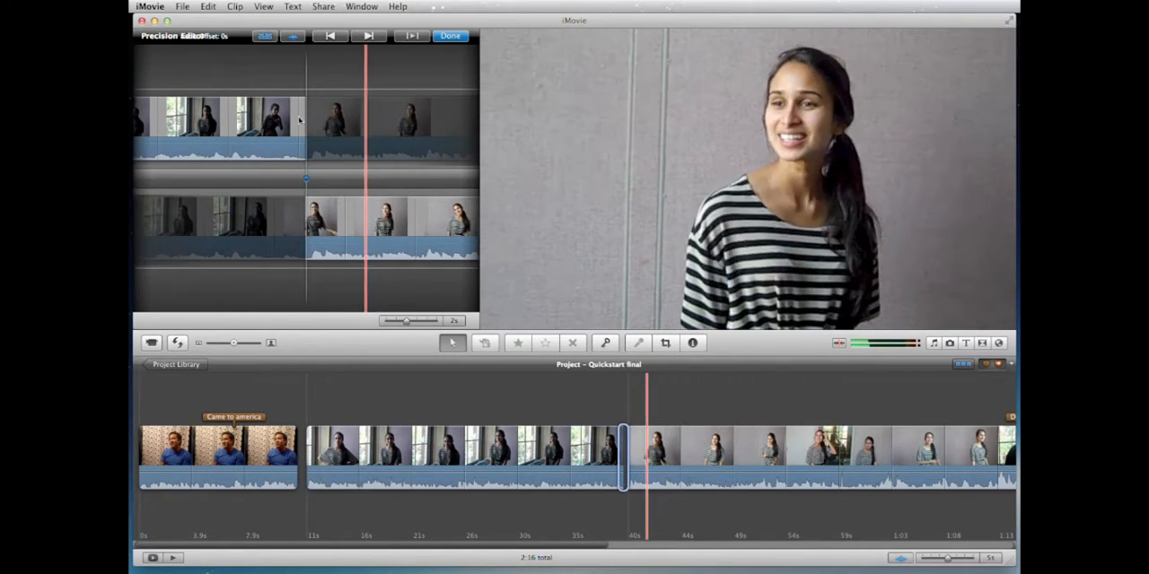
mouse_move(272, 130)
mouse_down()
mouse_move(309, 132)
mouse_move(280, 123)
mouse_up()
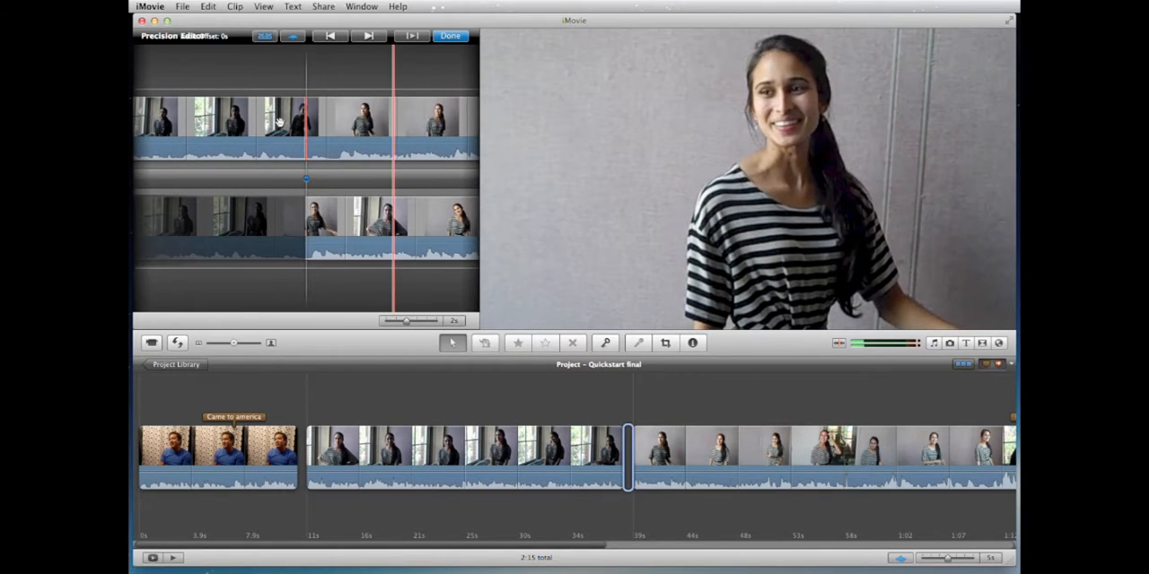
drag(359, 224, 177, 231)
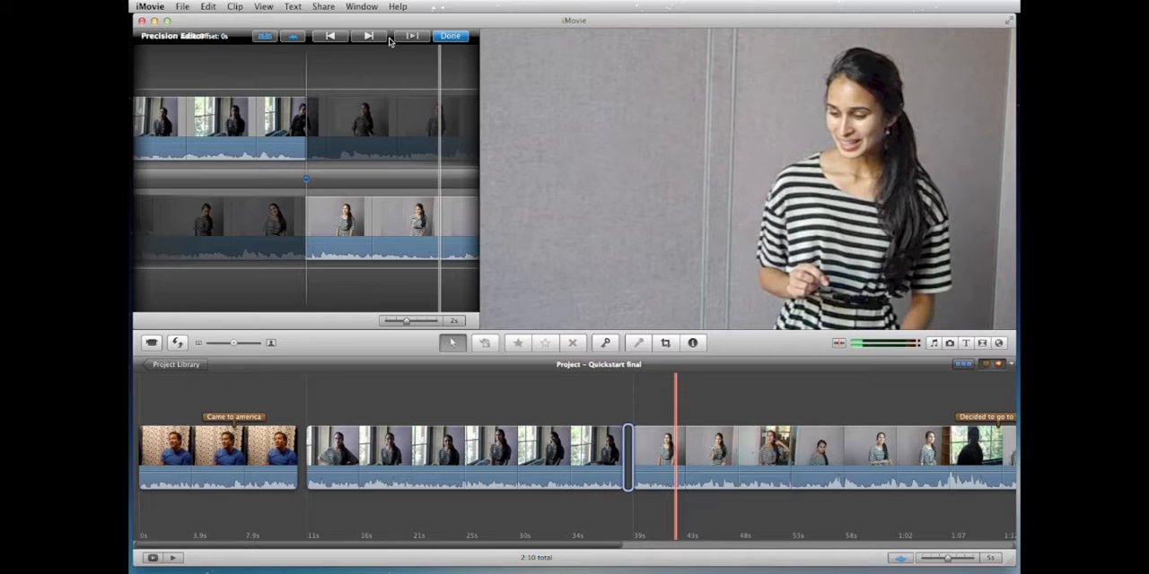
Step: Fine-tune the cut at the end of the "Decided to go to school" segment and close the Precision Editor
click(373, 37)
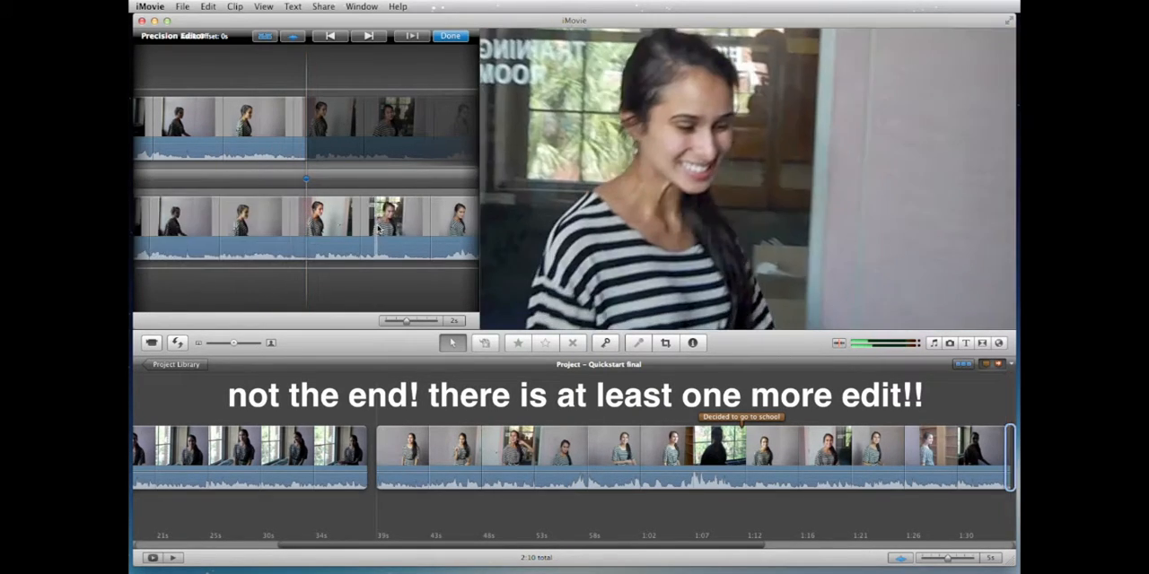
mouse_move(376, 230)
mouse_down()
mouse_move(390, 228)
mouse_move(376, 227)
mouse_up()
mouse_move(271, 137)
mouse_down()
mouse_move(372, 141)
mouse_move(268, 140)
mouse_up()
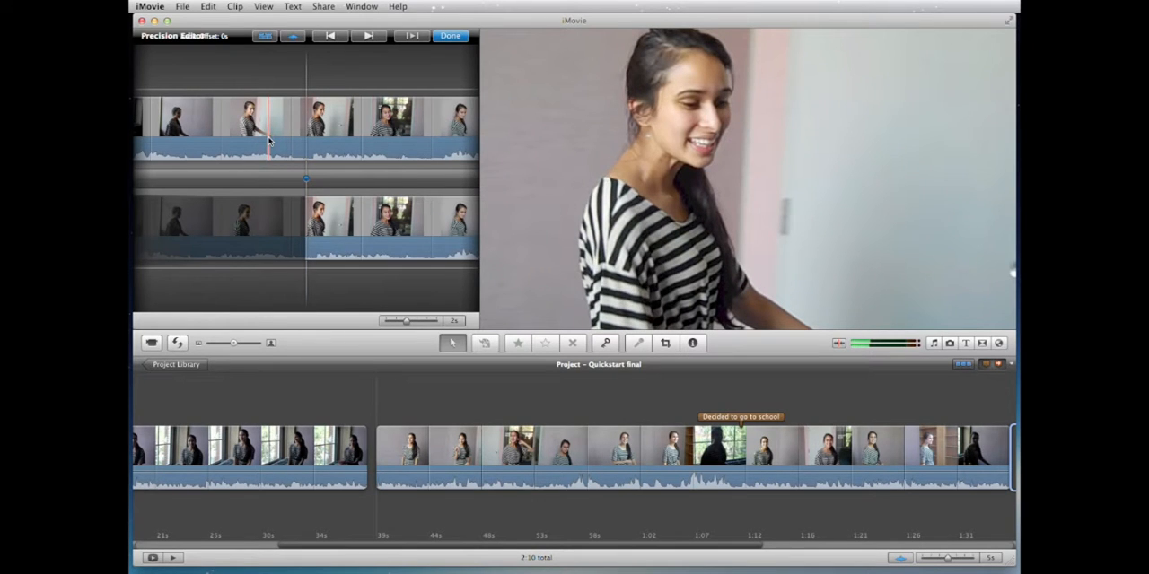
click(450, 37)
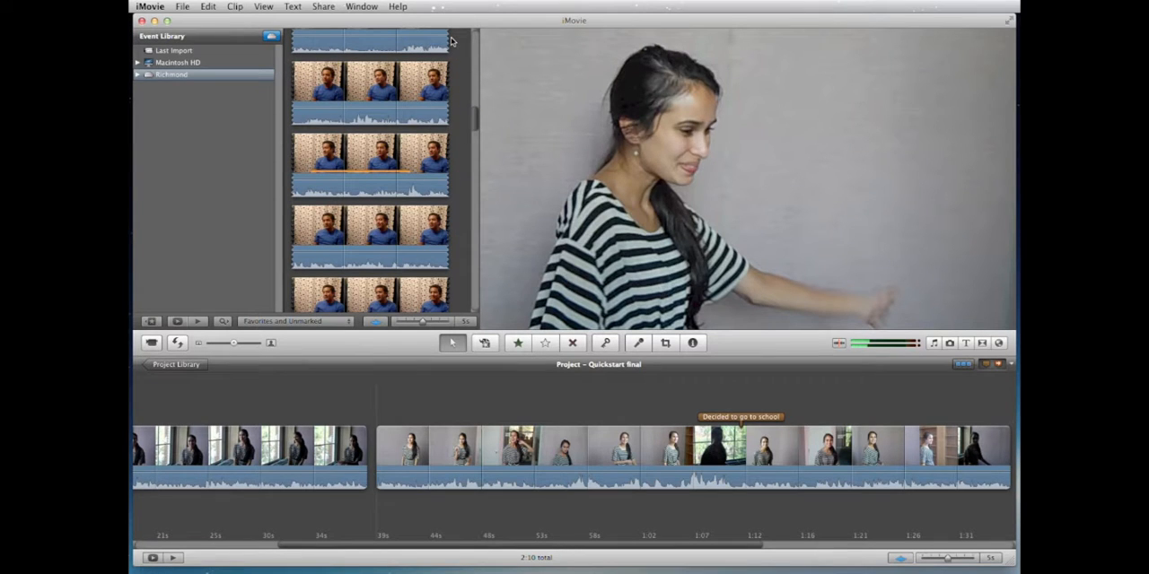
Step: Reveal the first striped-shirt segment's source footage in the Event Browser and bring its selected range into view
scroll(609, 420, left, 3)
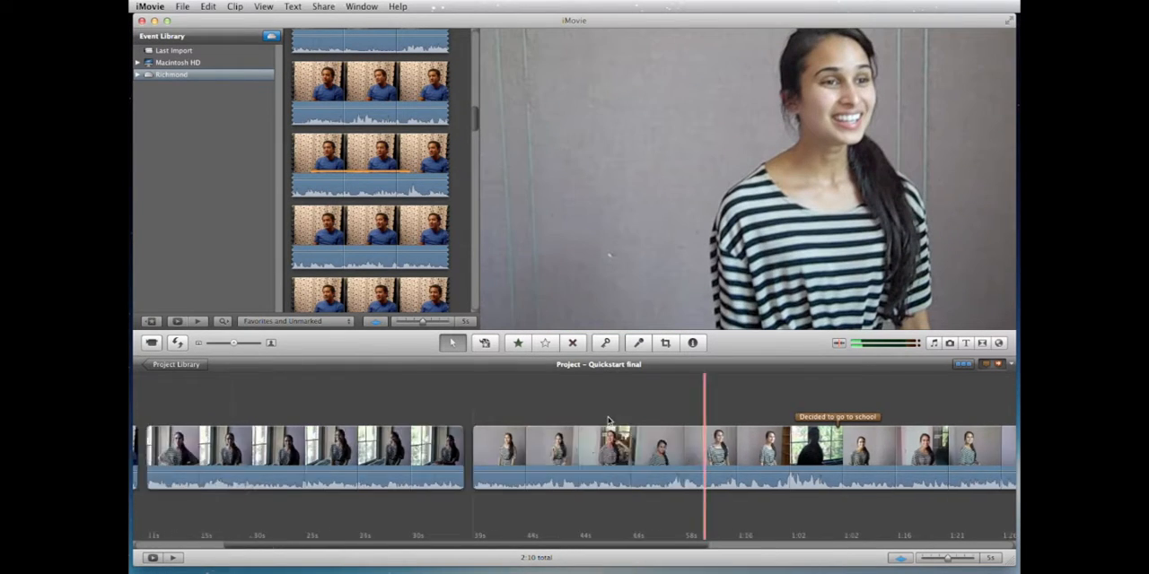
scroll(609, 420, left, 3)
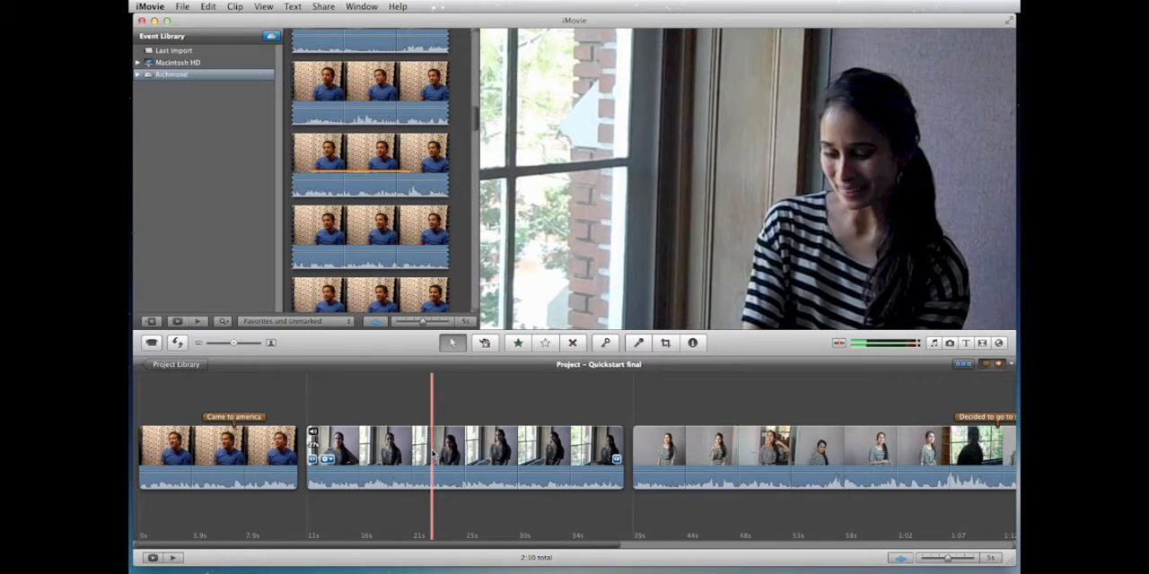
drag(479, 115, 475, 200)
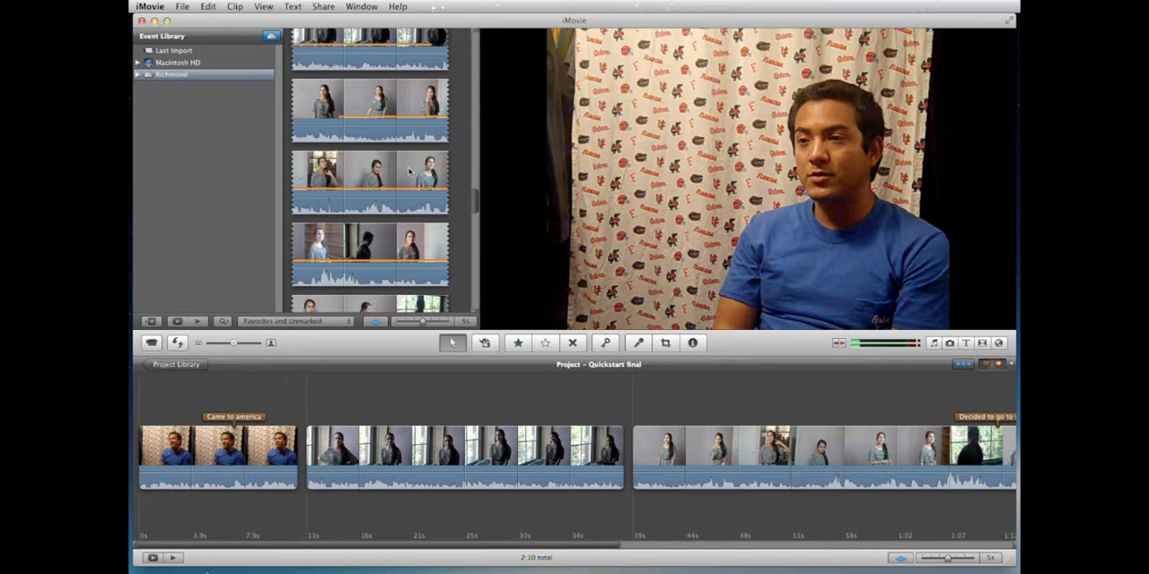
click(442, 448)
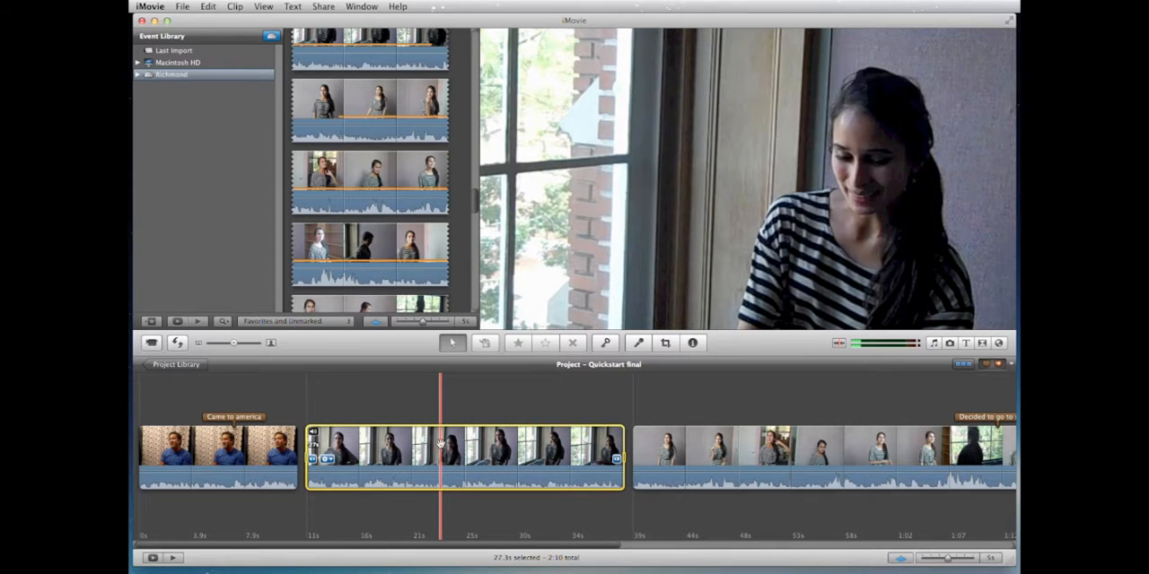
right_click(440, 443)
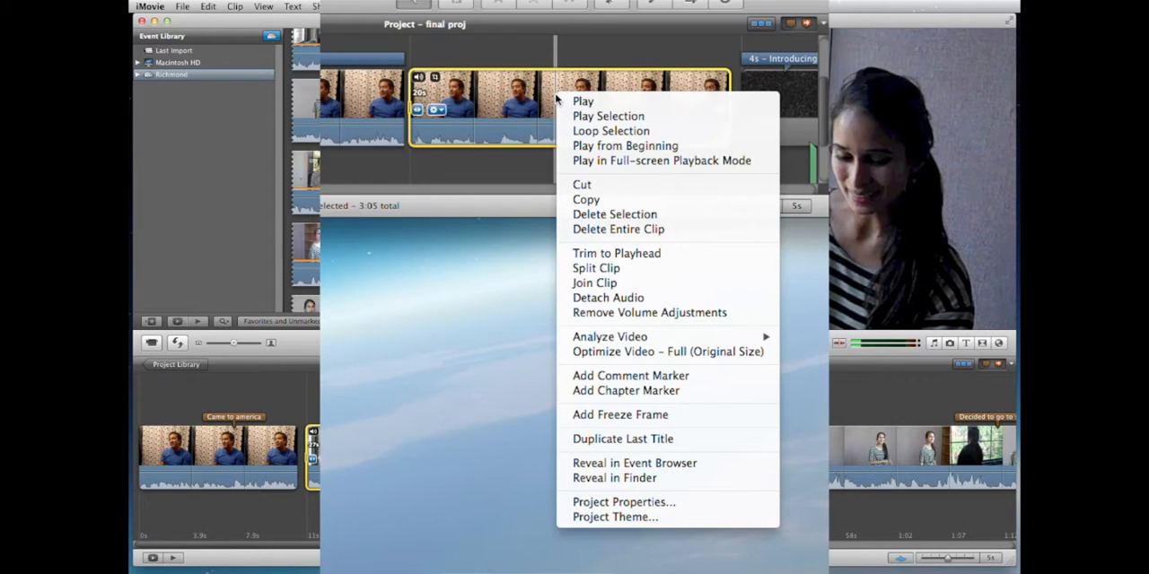
click(596, 463)
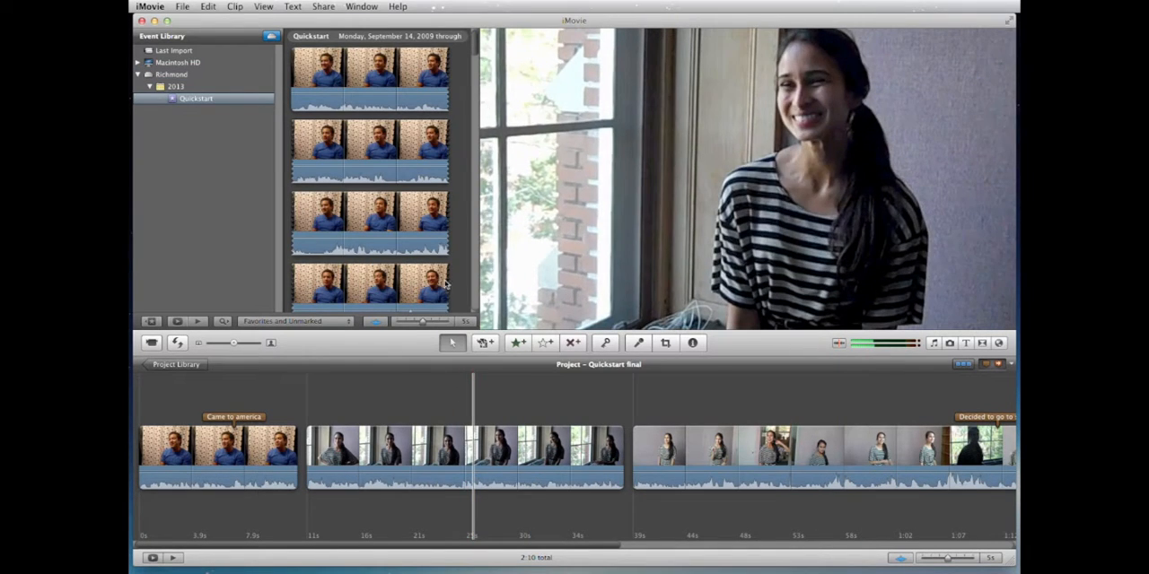
scroll(448, 250, down, 5)
scroll(449, 250, down, 6)
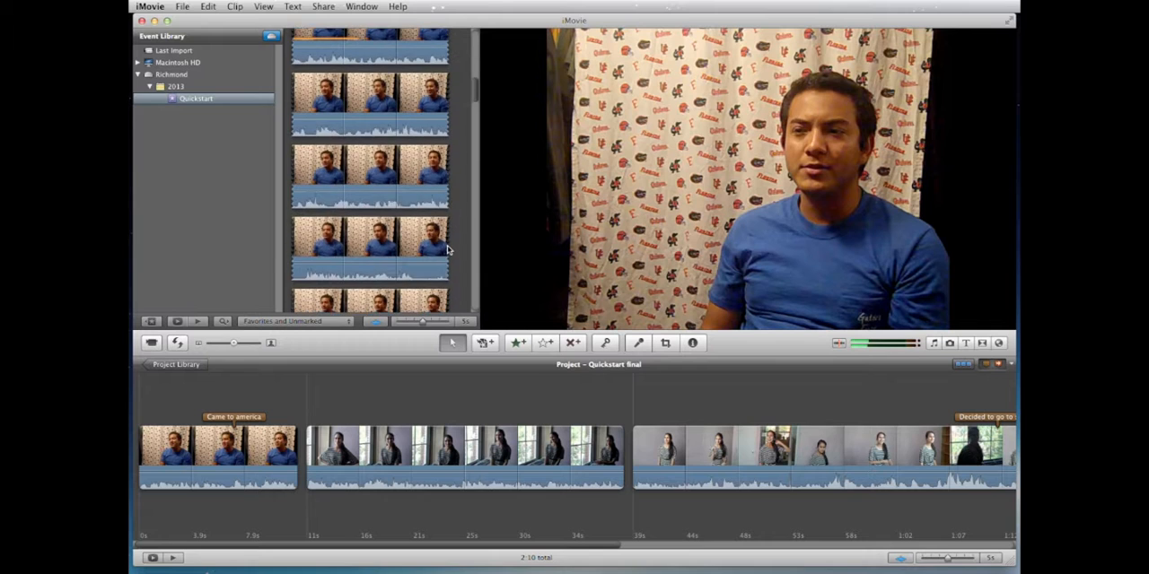
scroll(449, 251, down, 2)
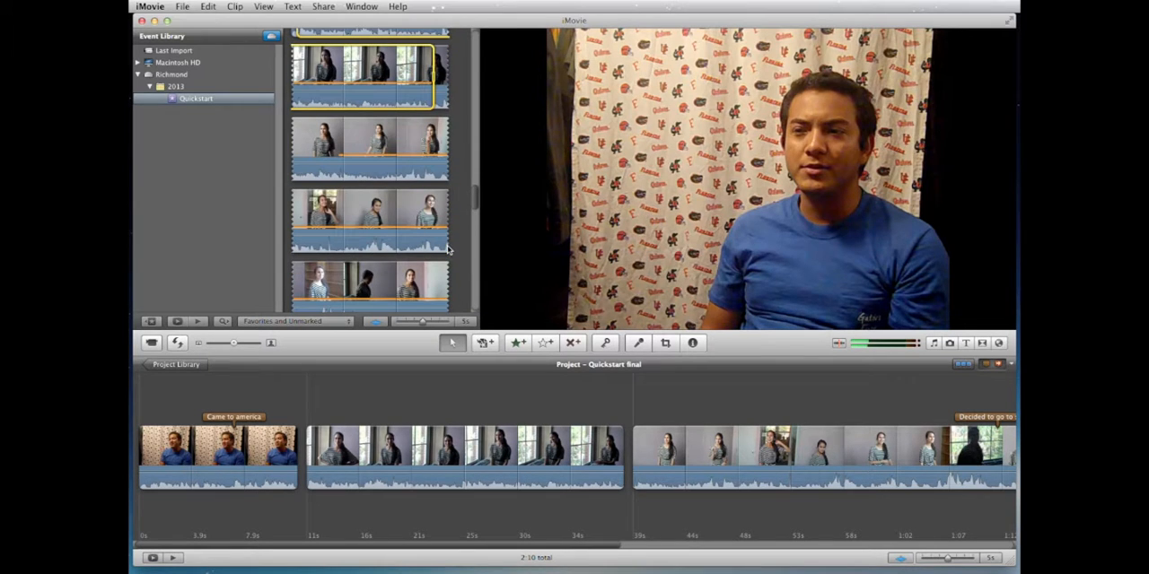
scroll(428, 151, up, 3)
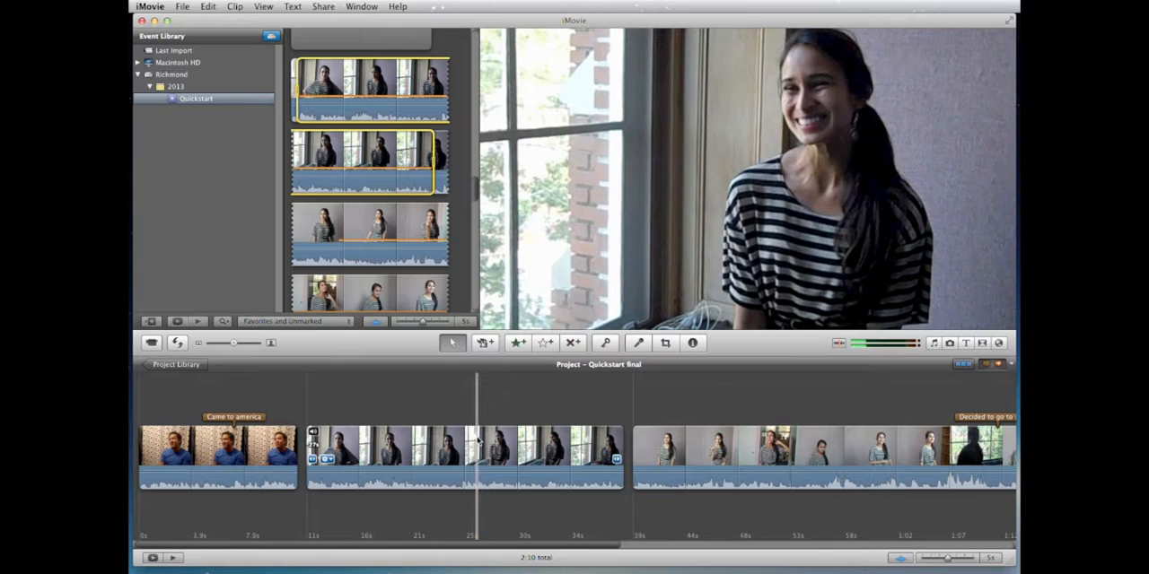
Step: Play back the cut between the first two striped-shirt segments, starting just before it
scroll(476, 439, right, 10)
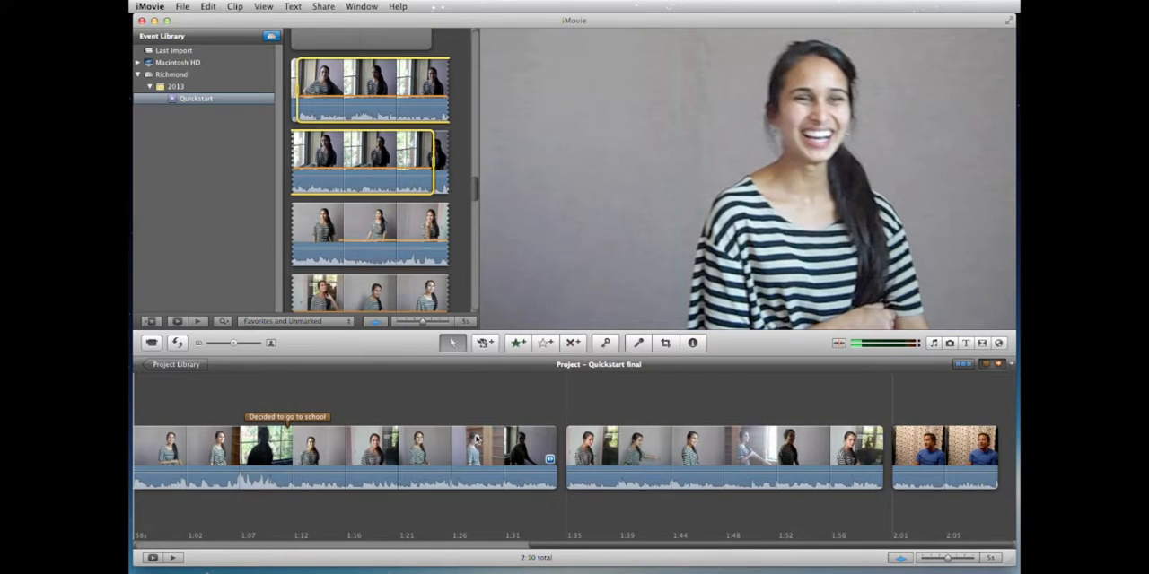
scroll(476, 440, left, 10)
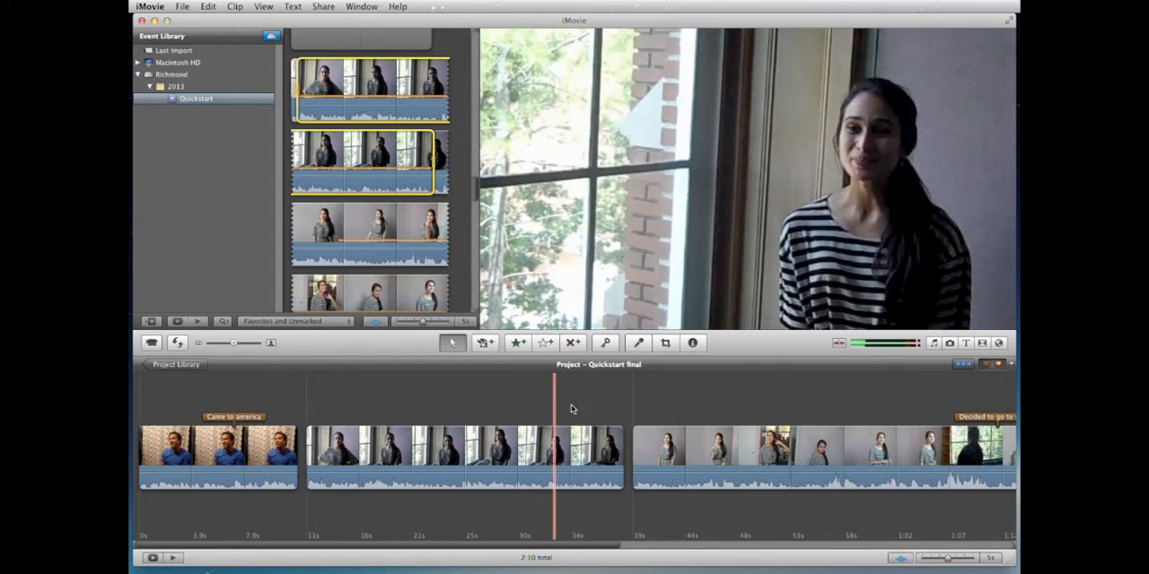
click(611, 402)
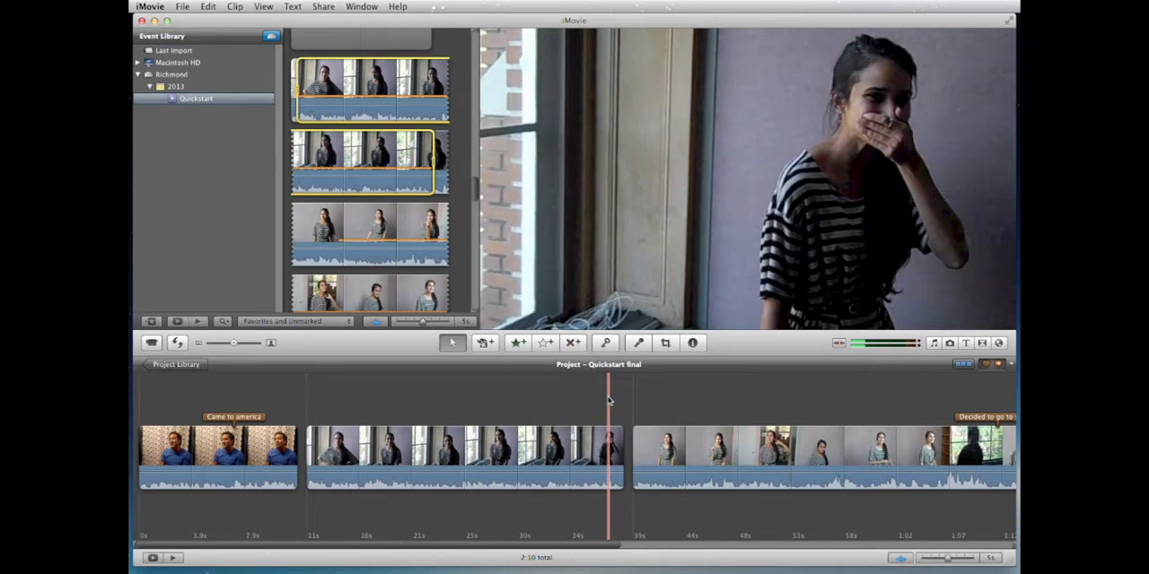
key(space)
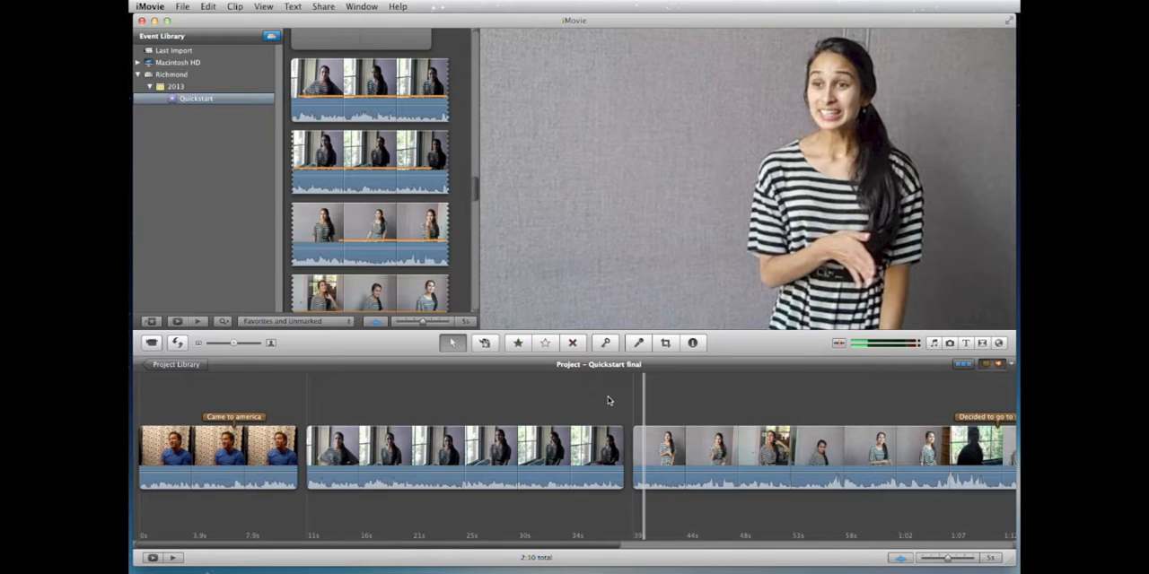
key(space)
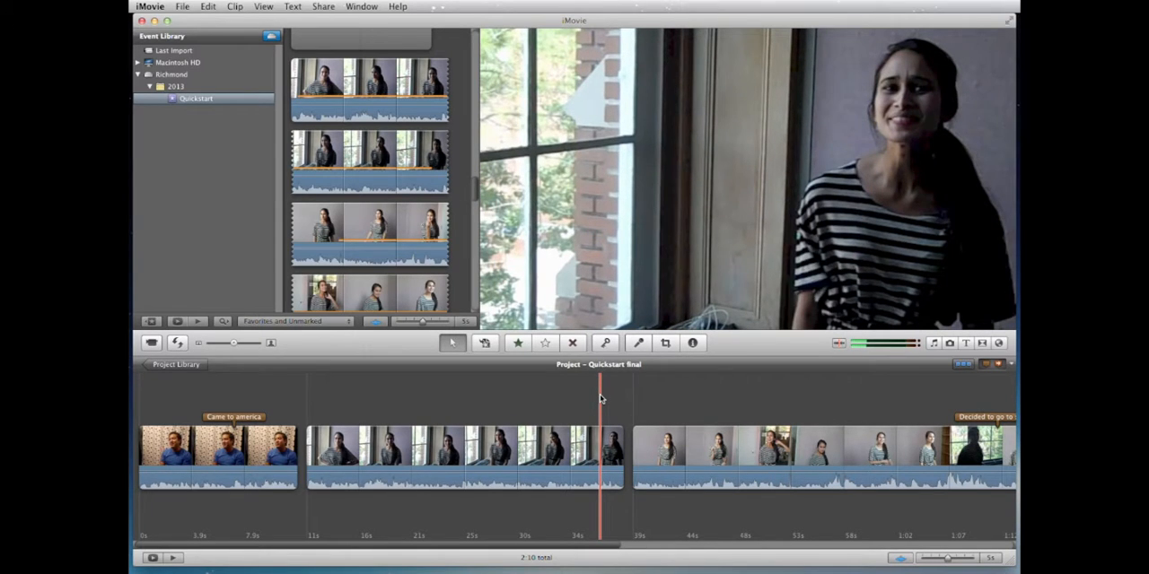
click(603, 398)
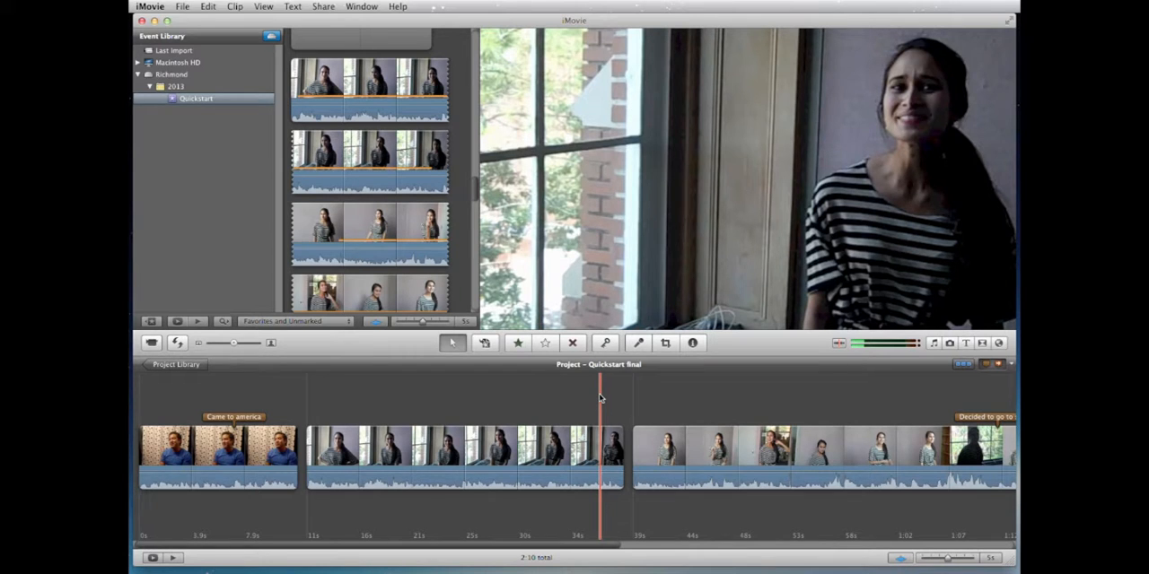
Step: Switch to Finder, look through the Media and stills folders on the Richmond drive, and close the window
key(super+q)
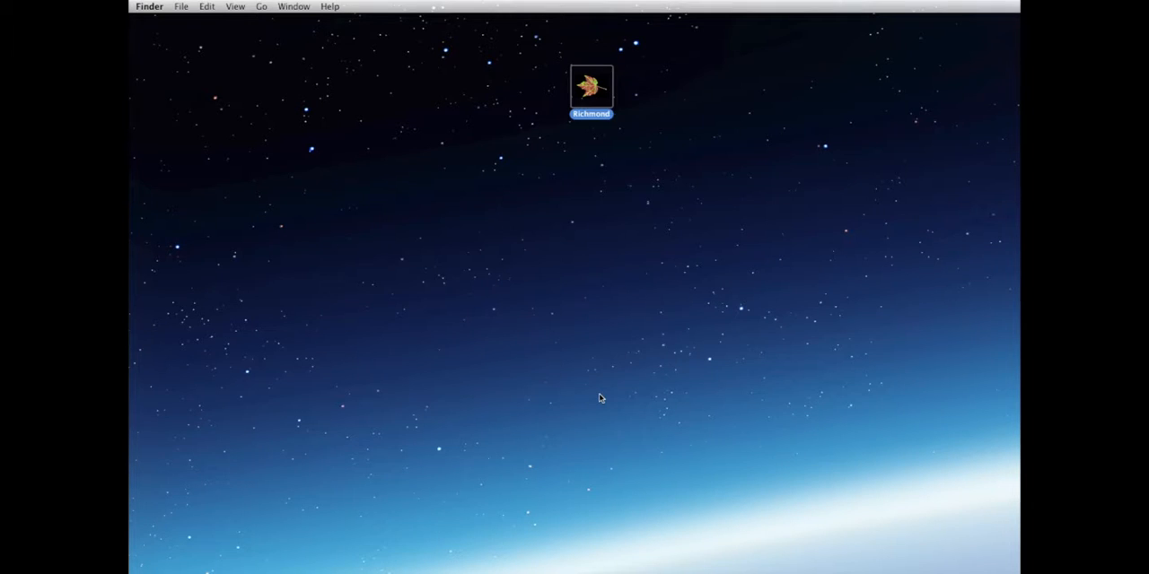
double_click(592, 90)
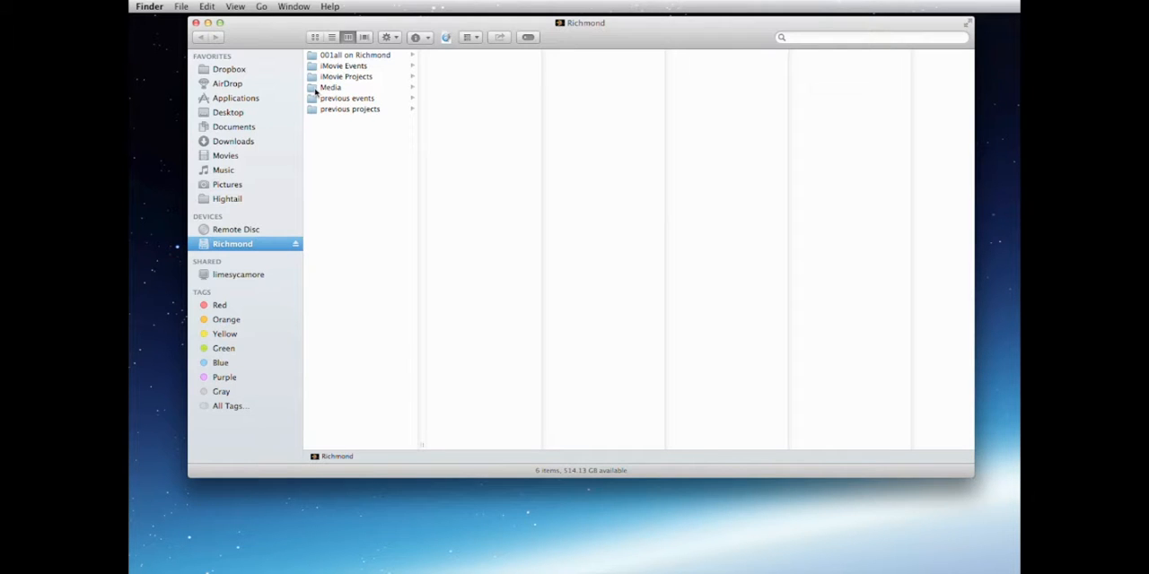
click(316, 90)
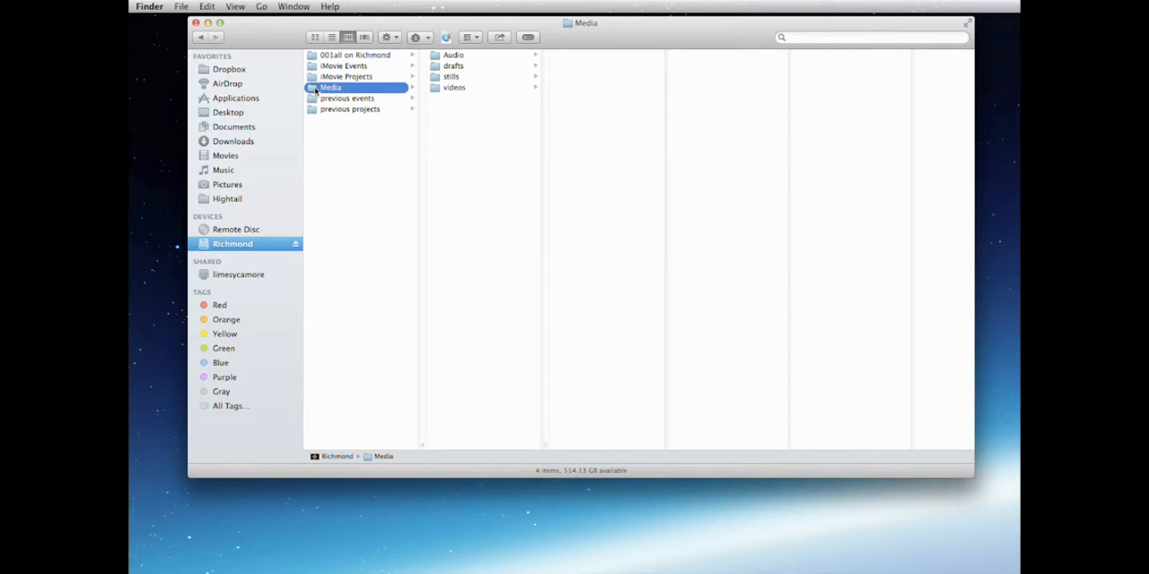
click(435, 80)
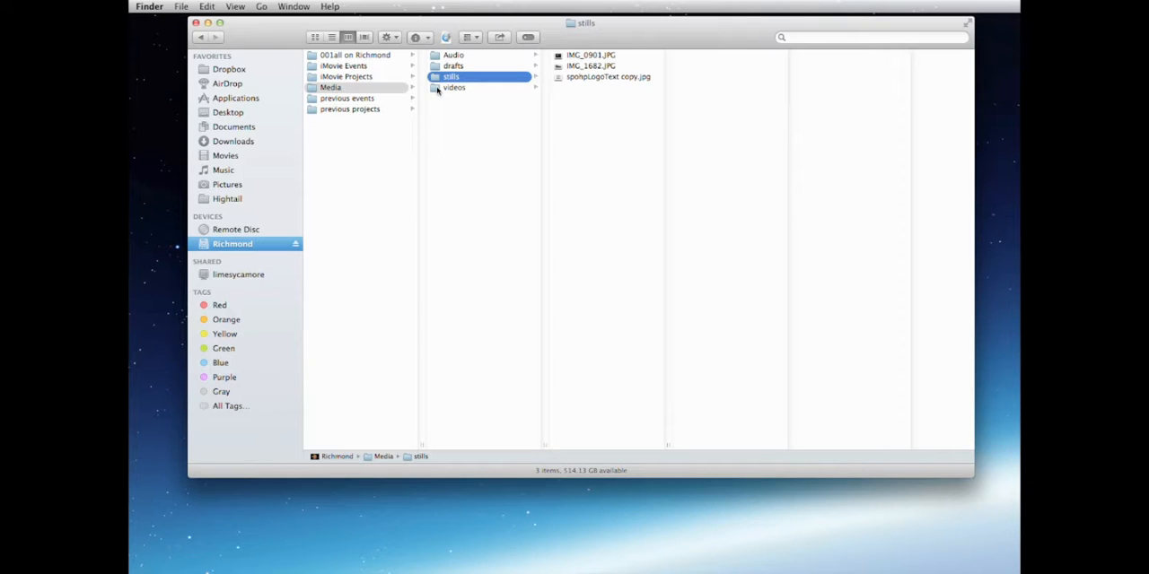
click(196, 22)
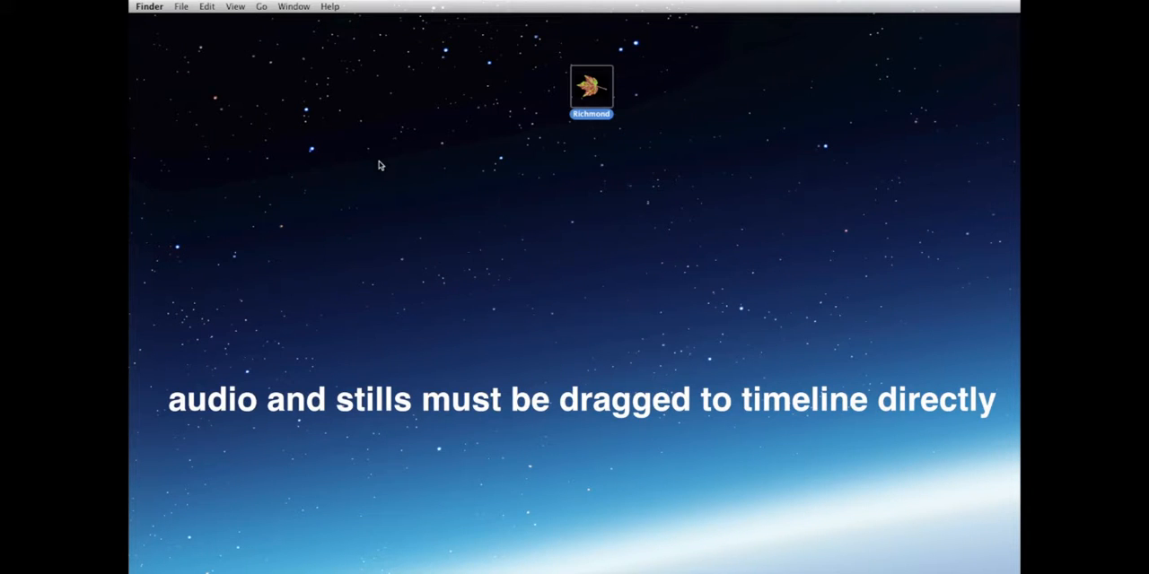
Step: Switch to iMovie, show the photo browser, and review its list of photo sources, keeping the stills folder selected
key(super+Tab)
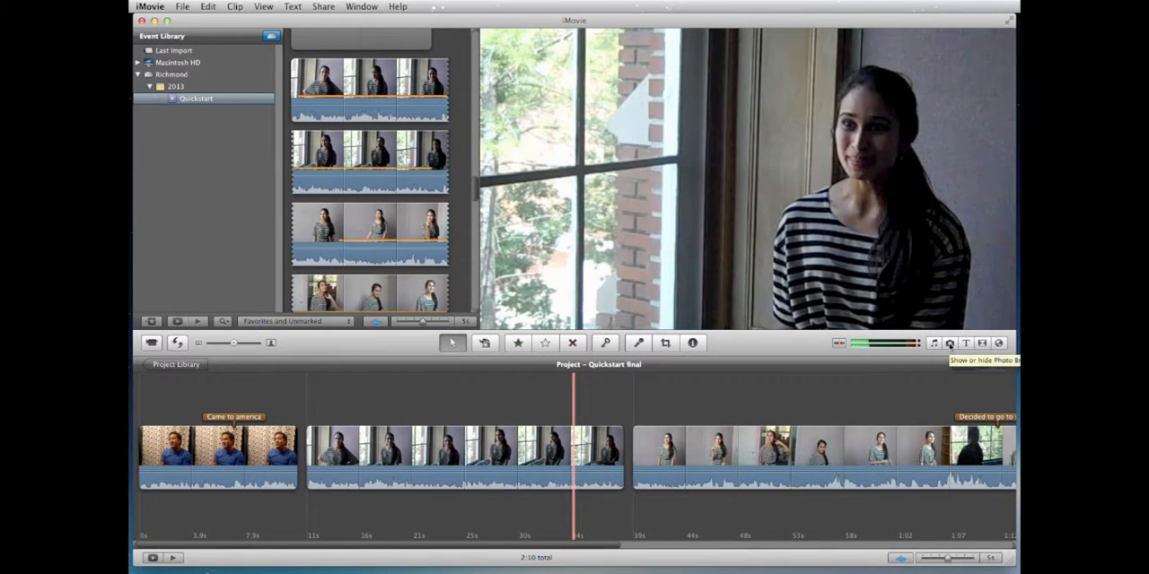
click(949, 344)
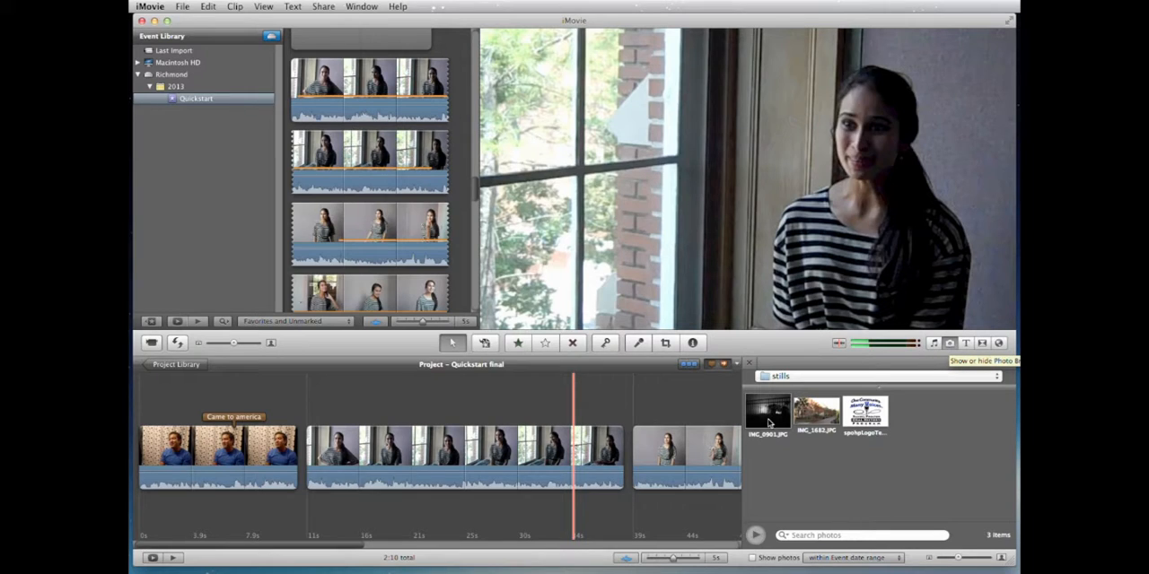
click(949, 344)
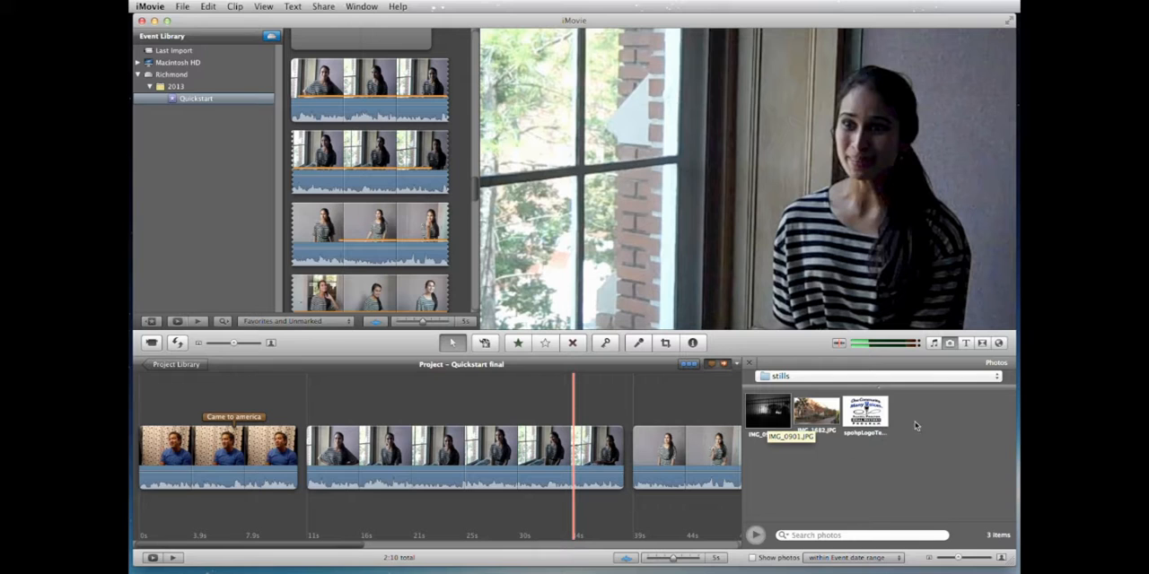
click(988, 377)
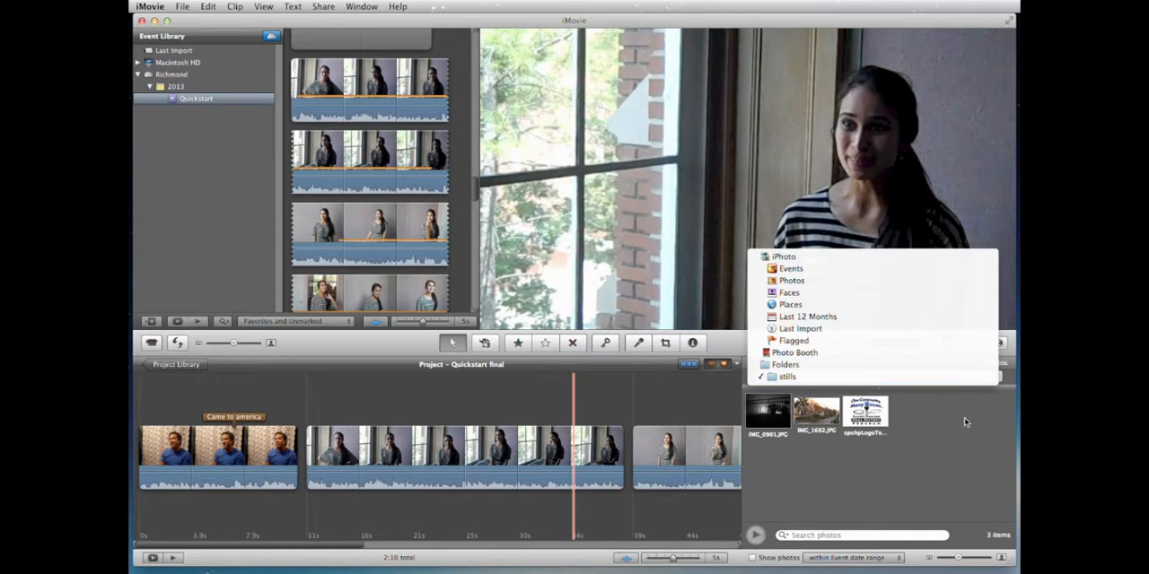
click(926, 386)
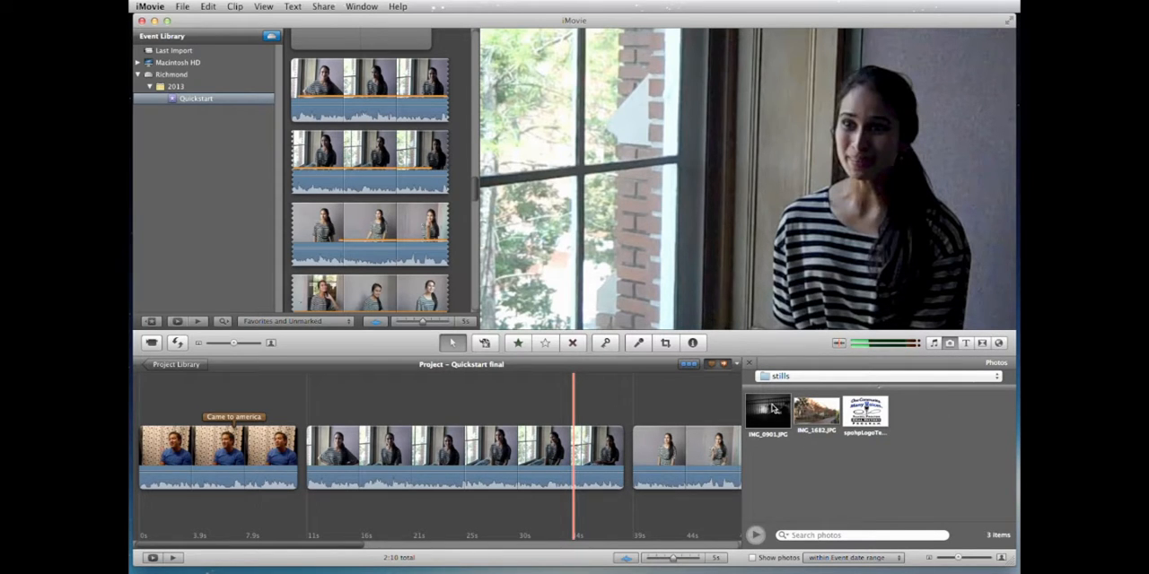
Step: Add IMG_0901.JPG from the stills folder as a cutaway over the end of the first striped-shirt segment
drag(771, 408, 629, 449)
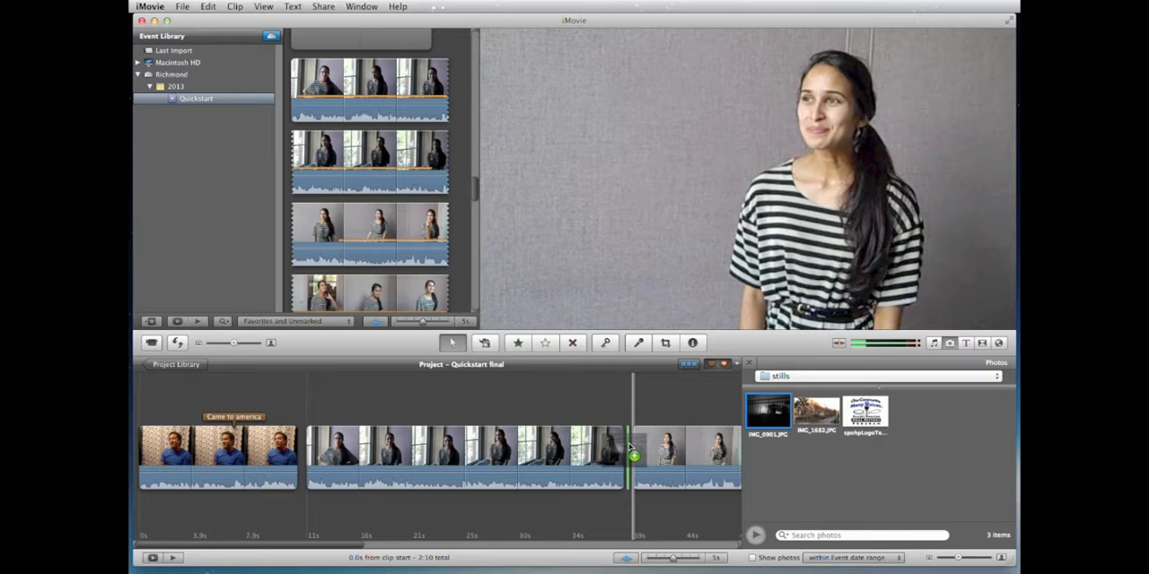
drag(629, 448, 587, 447)
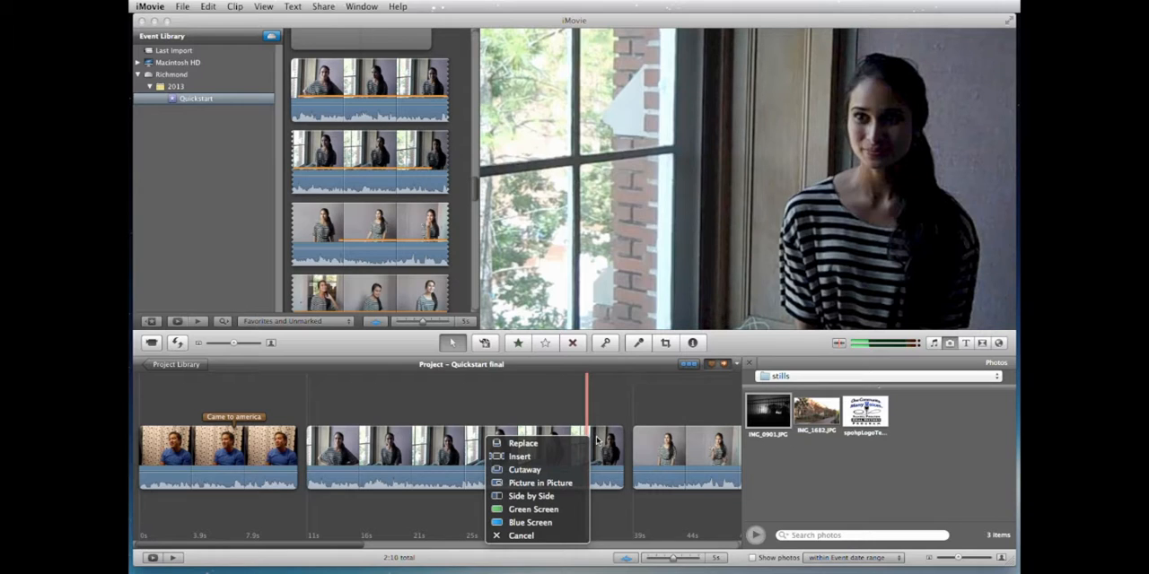
click(533, 470)
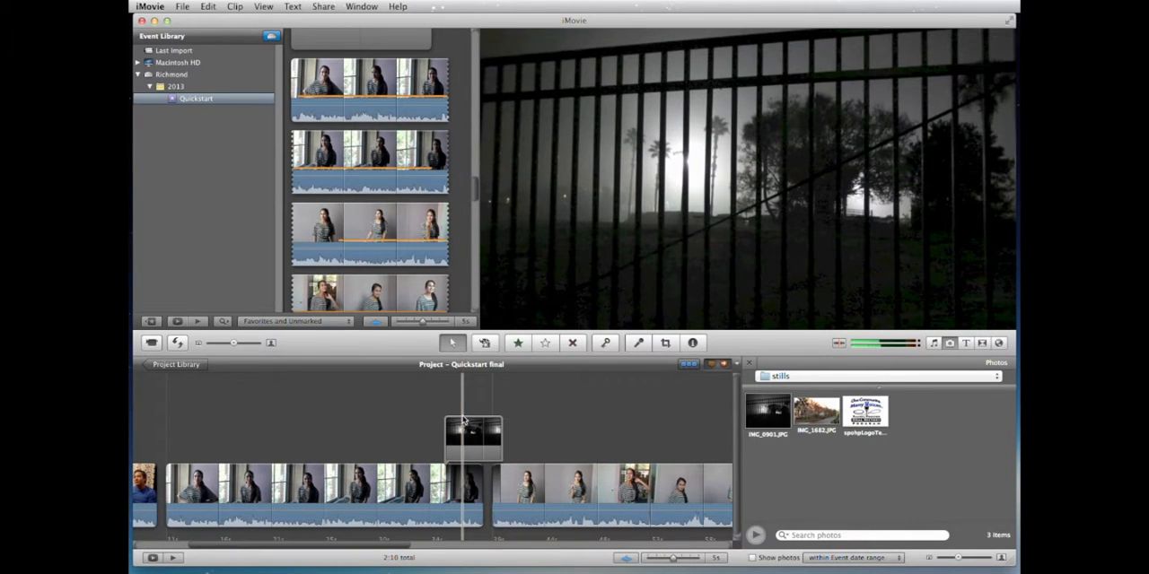
Step: Give the IMG_0901.JPG cutaway a manual fade and play the timeline through it from just before its start
mouse_move(463, 424)
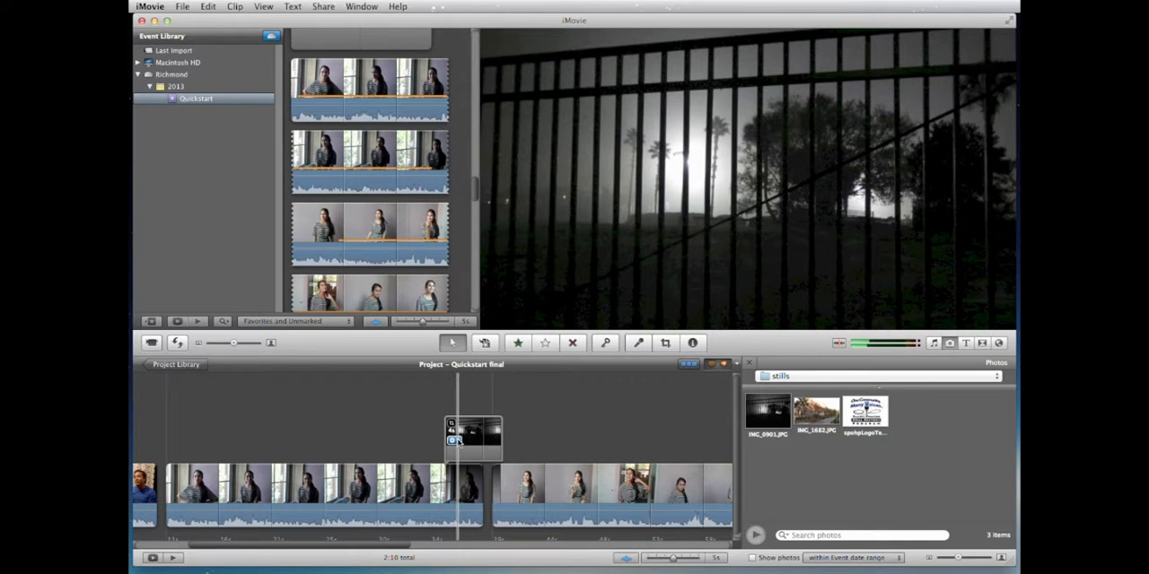
double_click(473, 436)
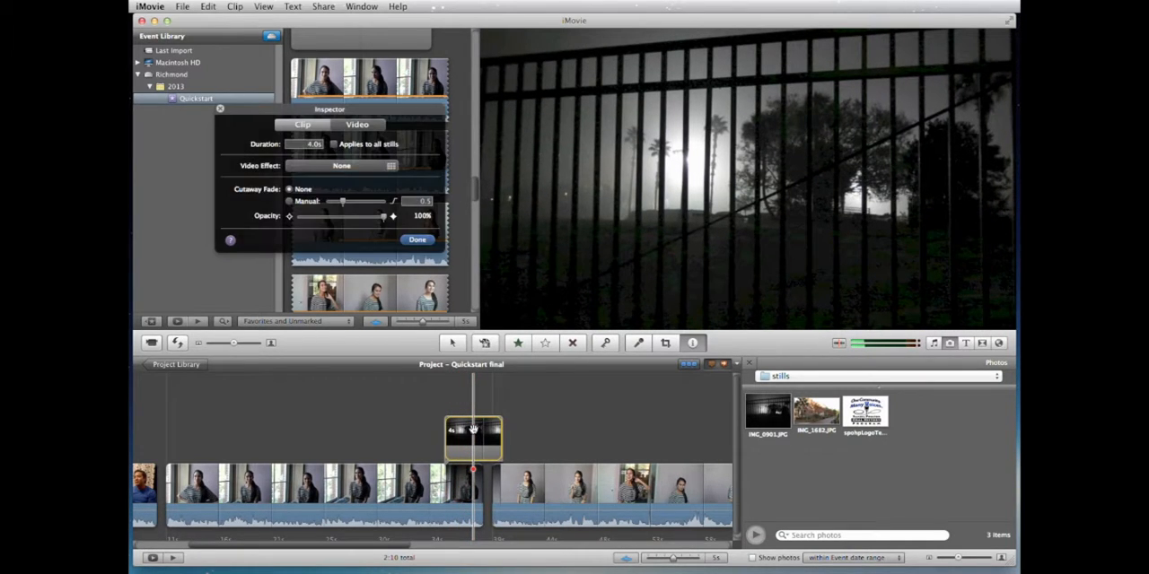
click(289, 202)
click(416, 241)
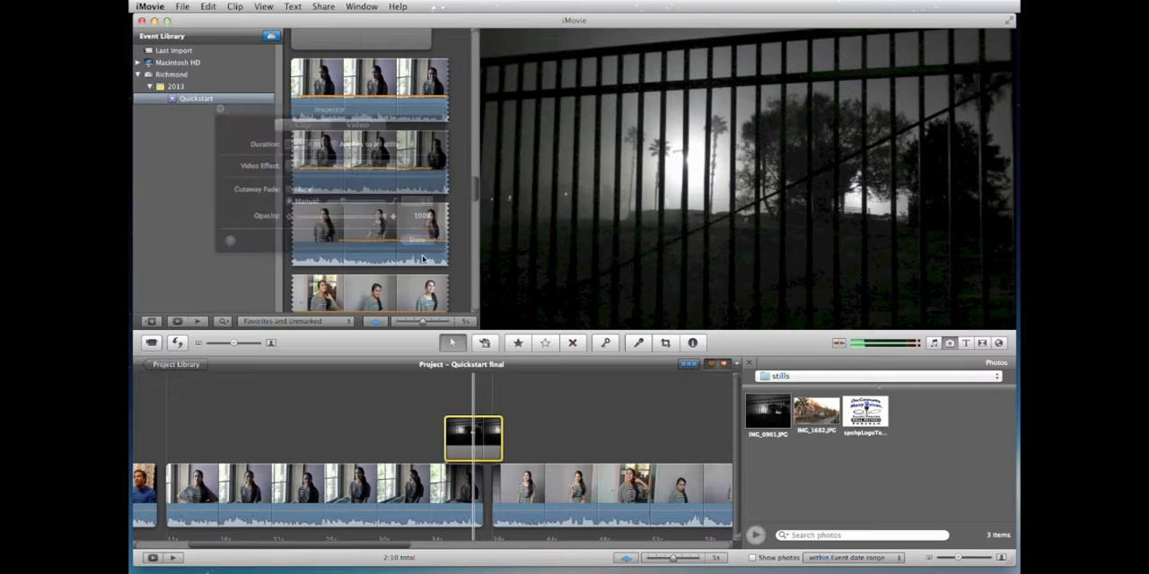
click(429, 399)
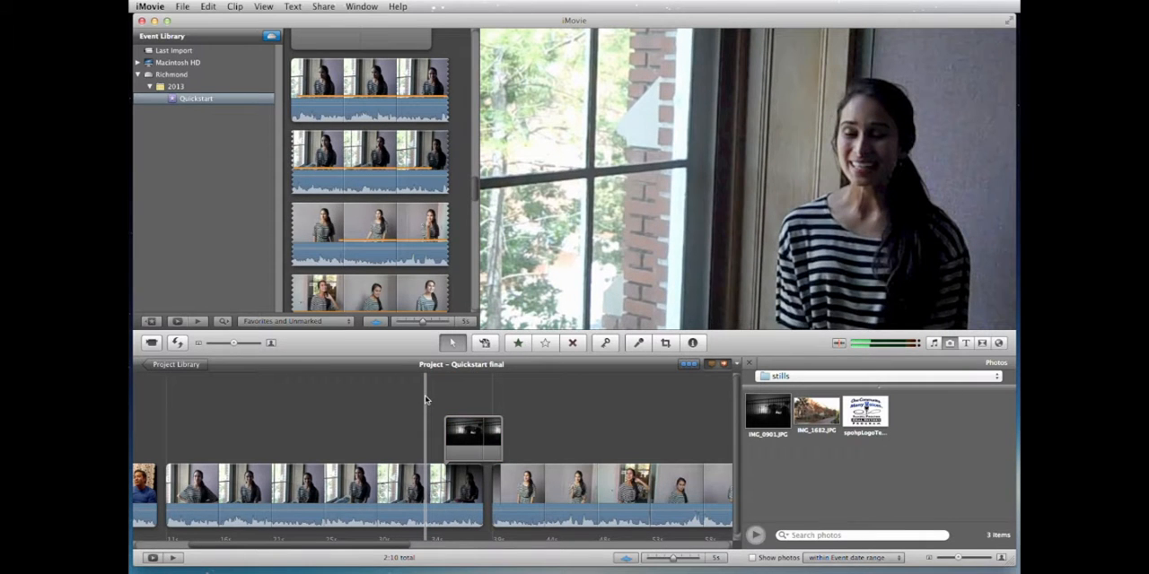
key(space)
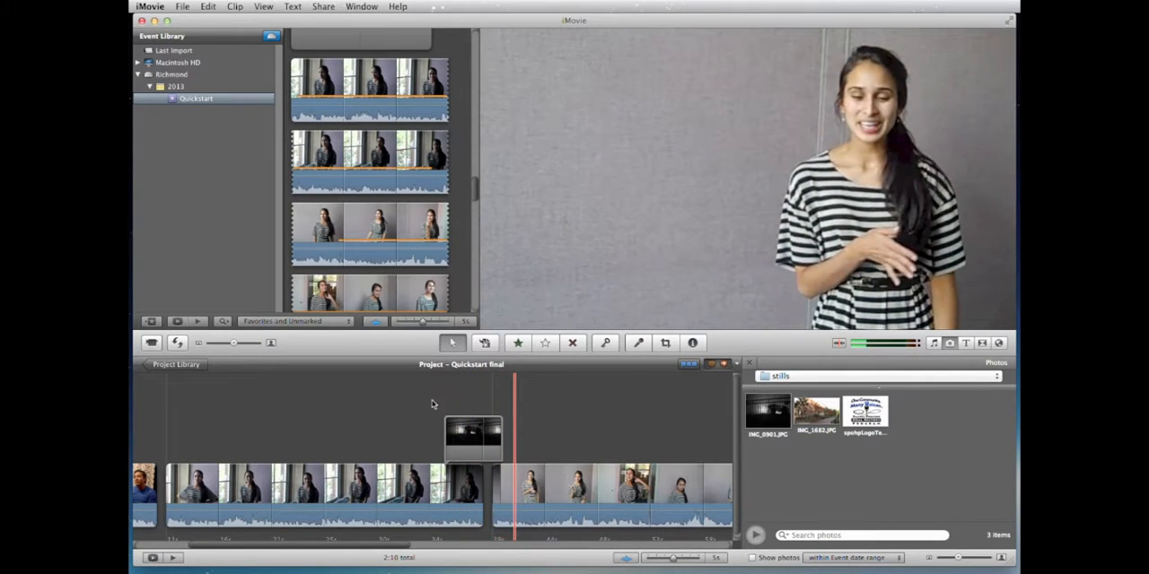
key(space)
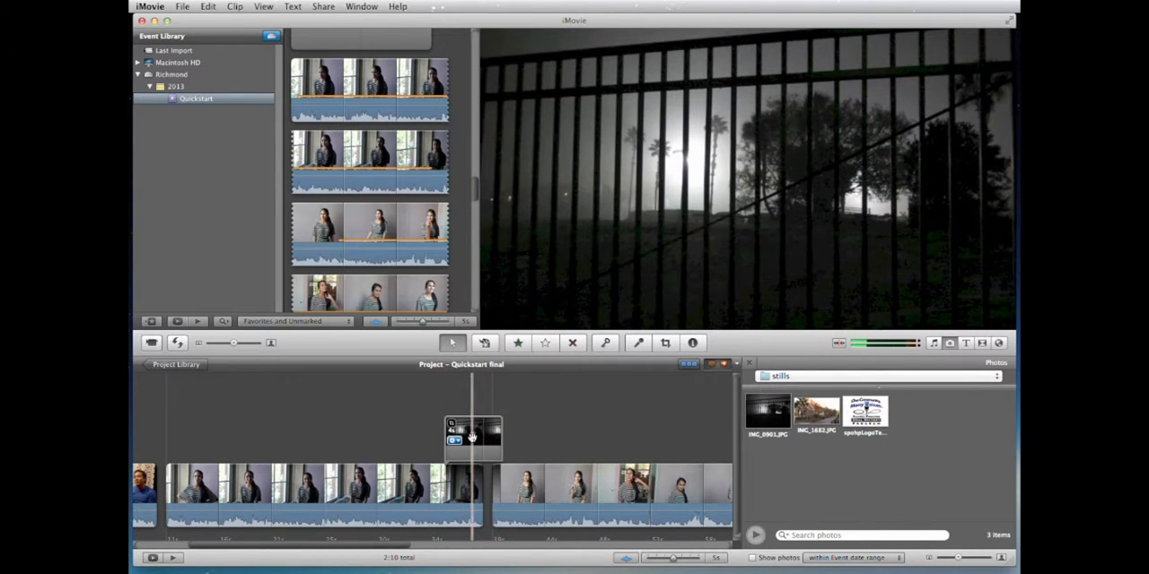
Step: Reposition the IMG_0901.JPG cutaway over the cut between the first two striped-shirt segments and lengthen it to about 4.8 seconds
drag(475, 430, 388, 432)
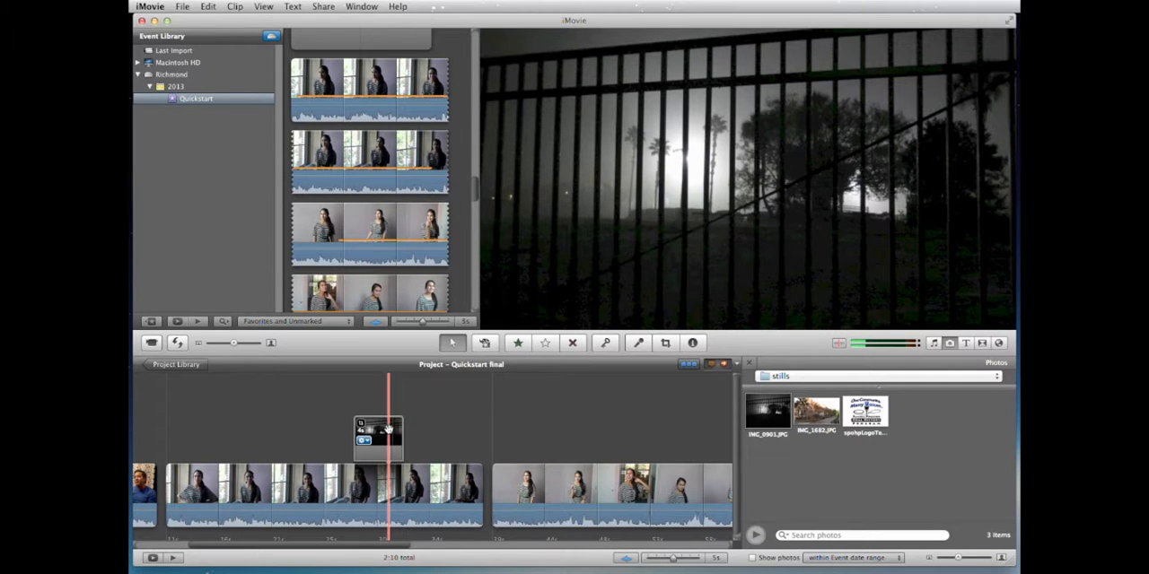
drag(384, 426, 523, 424)
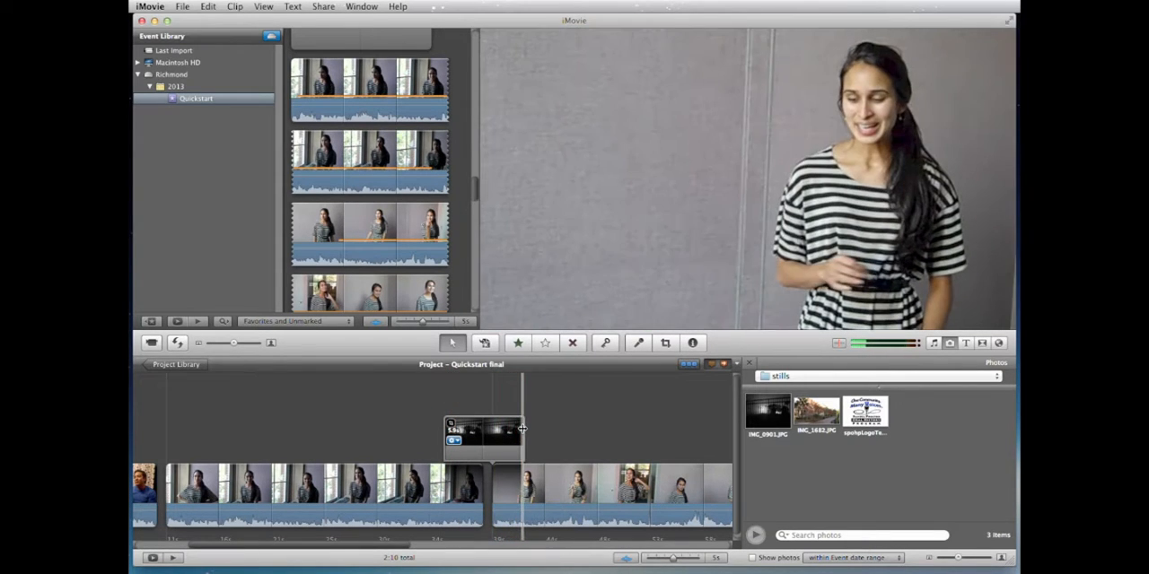
drag(524, 428, 510, 428)
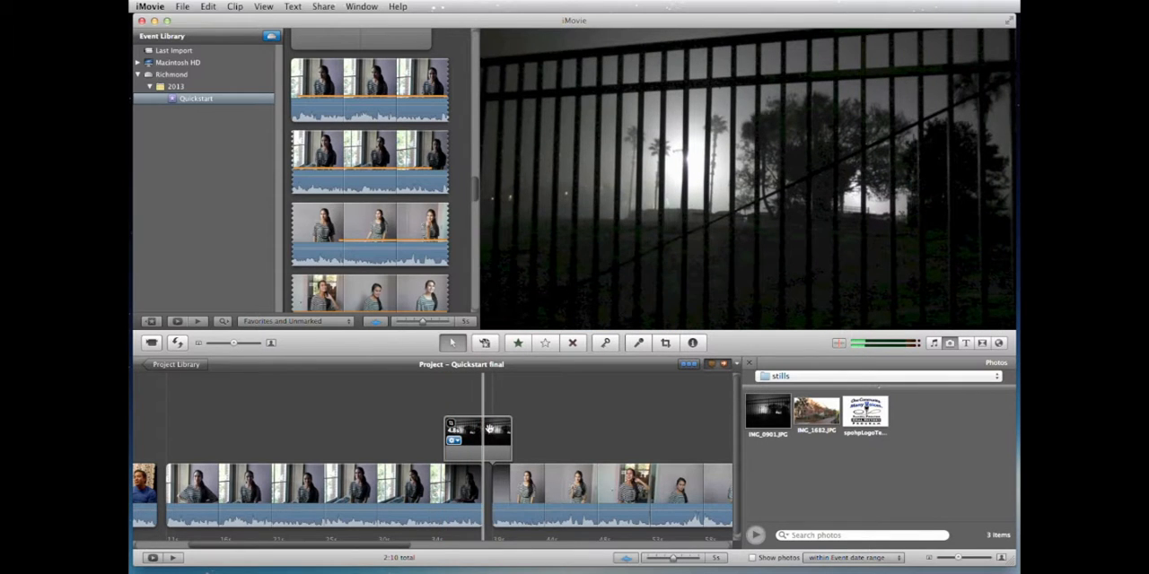
drag(499, 426, 501, 426)
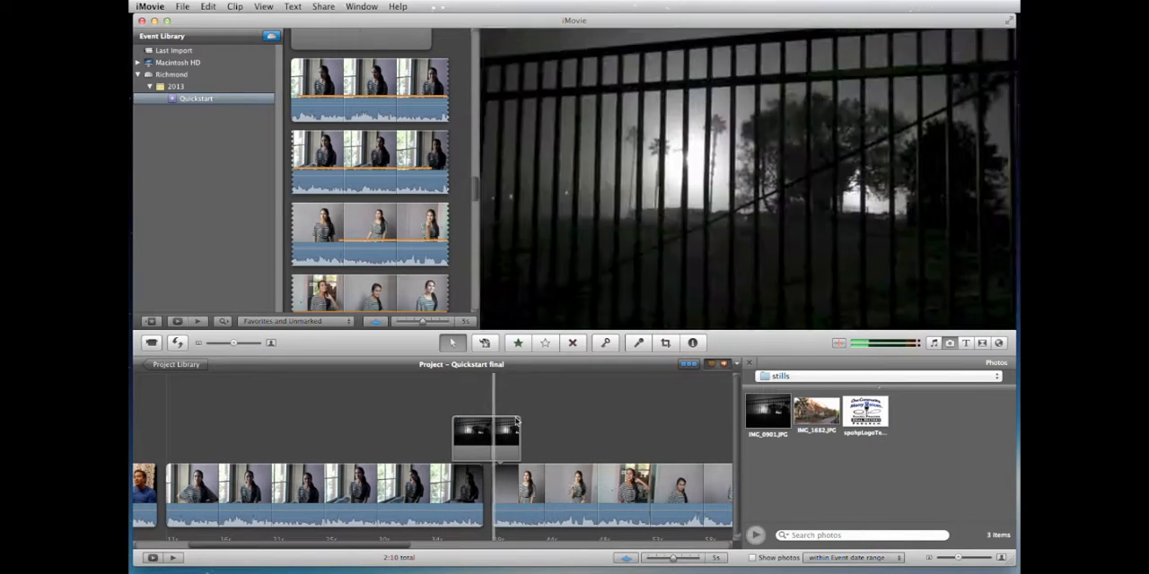
Step: Add IMG_1682.JPG as a cutaway just before the "Decided to go to school" marker and play the timeline through it
scroll(519, 420, right, 5)
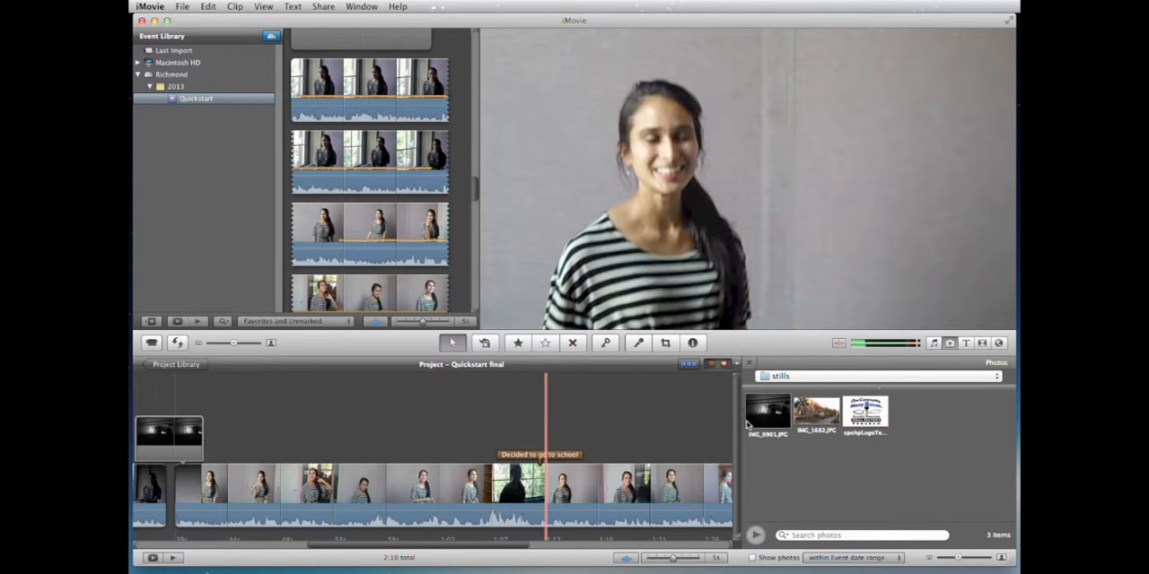
drag(820, 418, 438, 489)
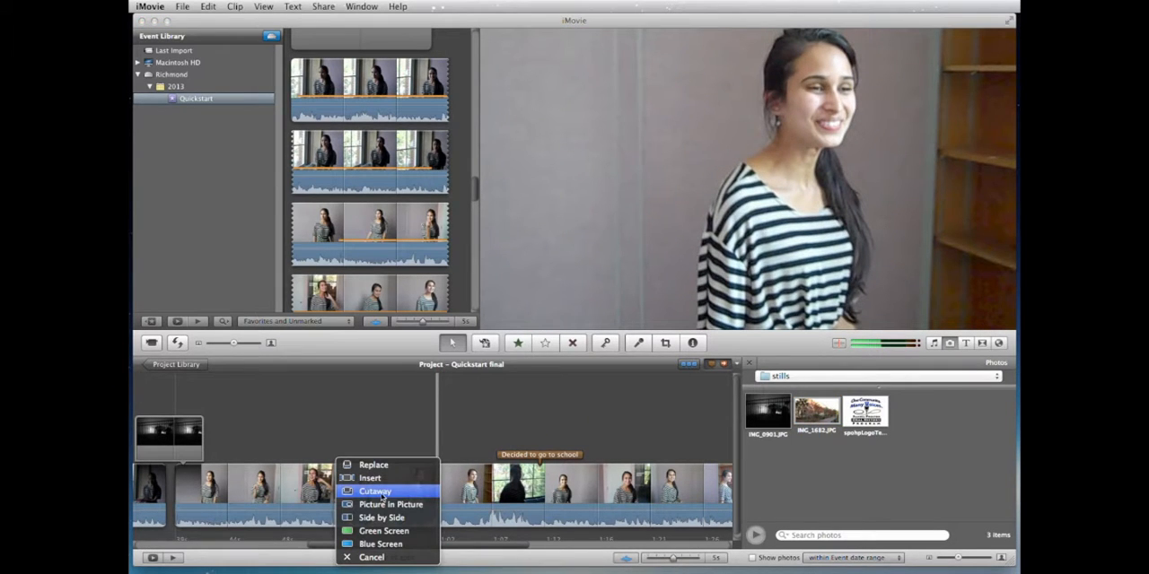
click(375, 492)
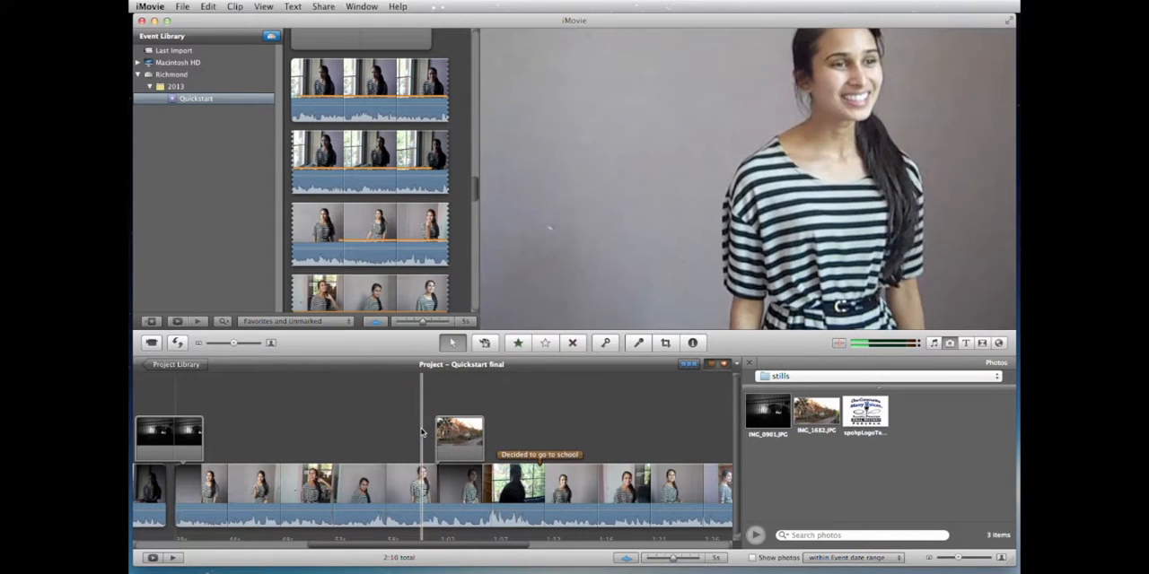
key(space)
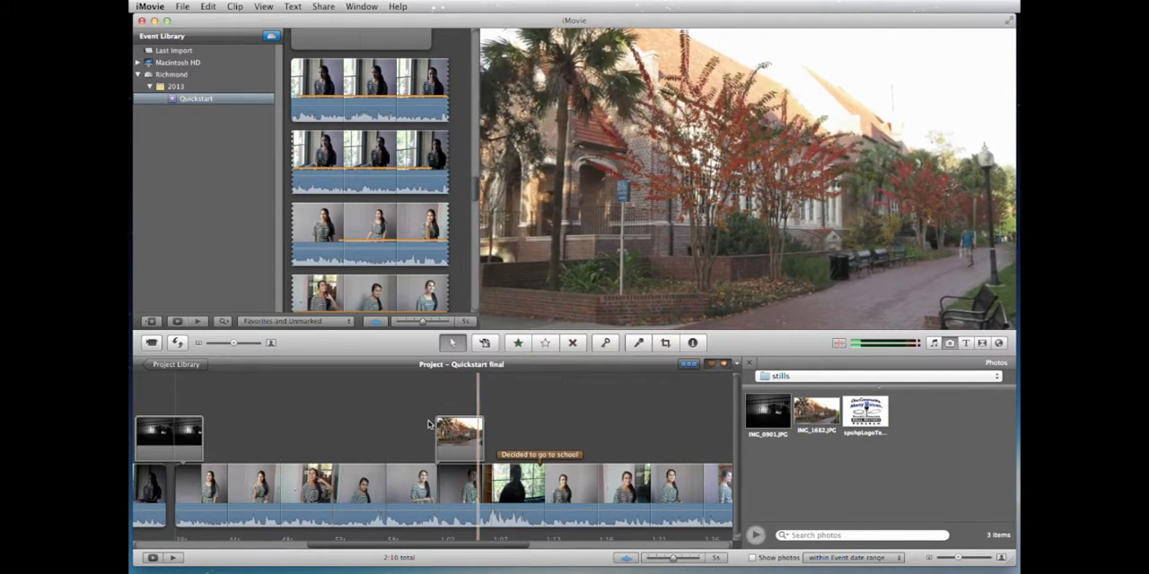
key(space)
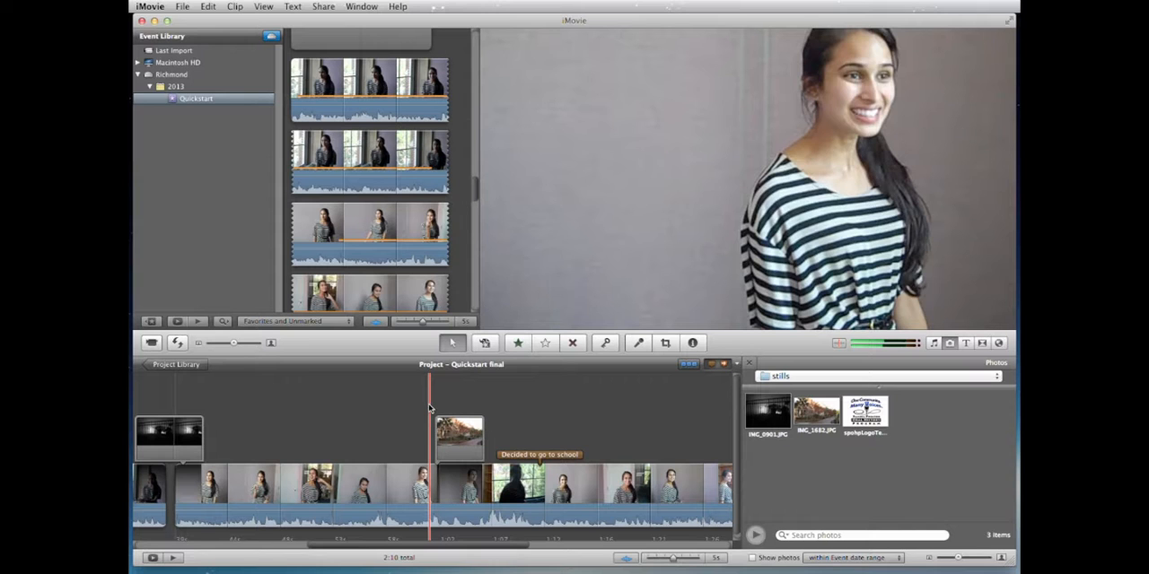
Step: Show the titles browser and add a Centered title across the whole first striped-shirt segment
scroll(429, 408, left, 1)
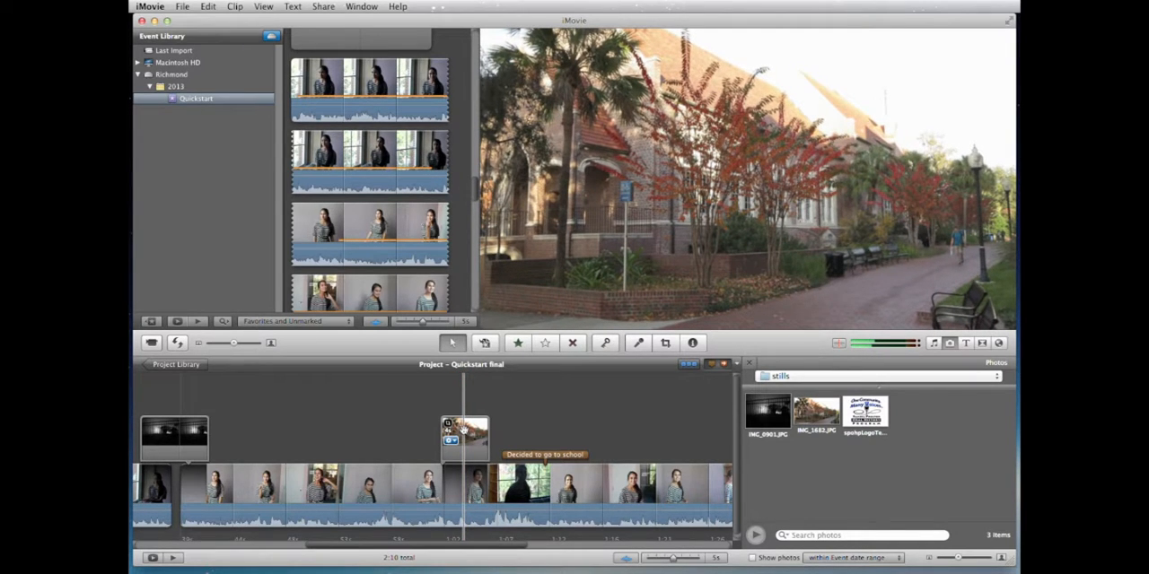
scroll(462, 431, left, 10)
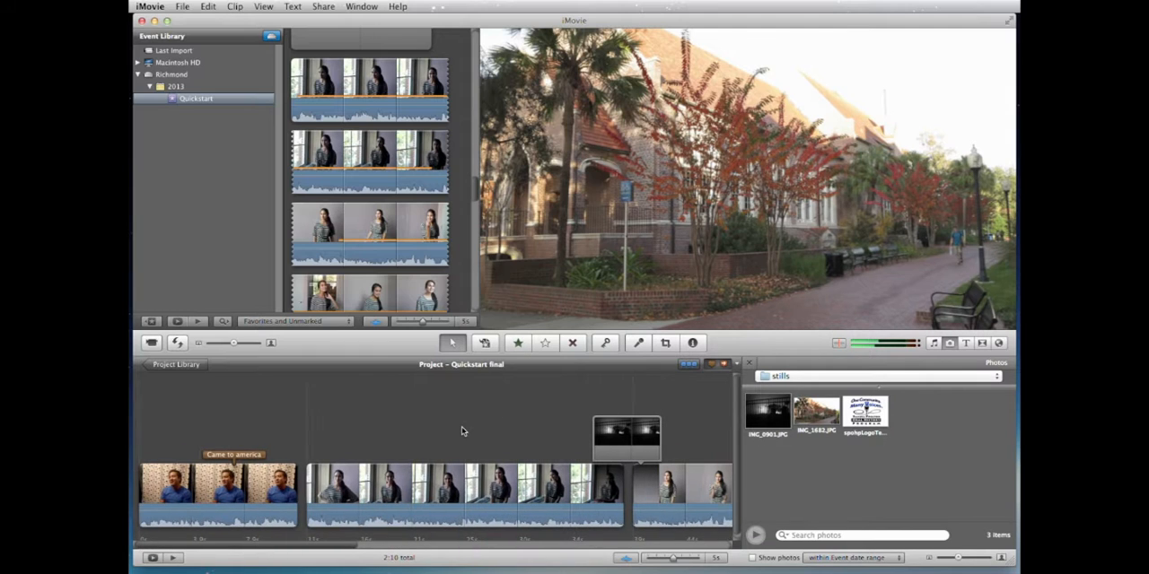
click(964, 343)
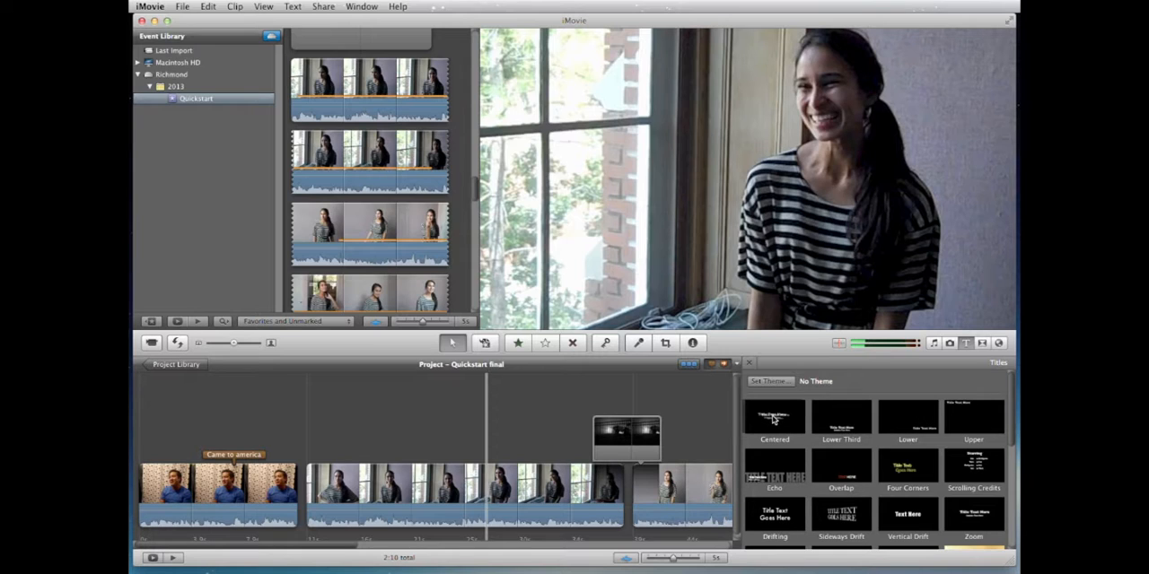
drag(774, 418, 434, 482)
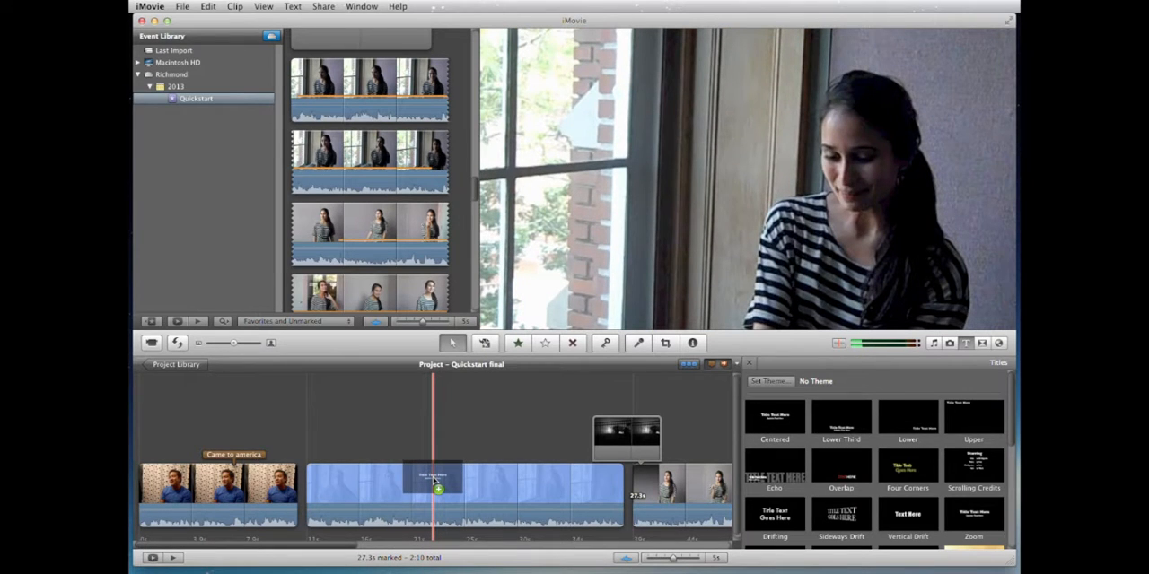
mouse_move(435, 478)
mouse_down()
mouse_move(445, 475)
mouse_move(302, 489)
mouse_move(410, 488)
mouse_up()
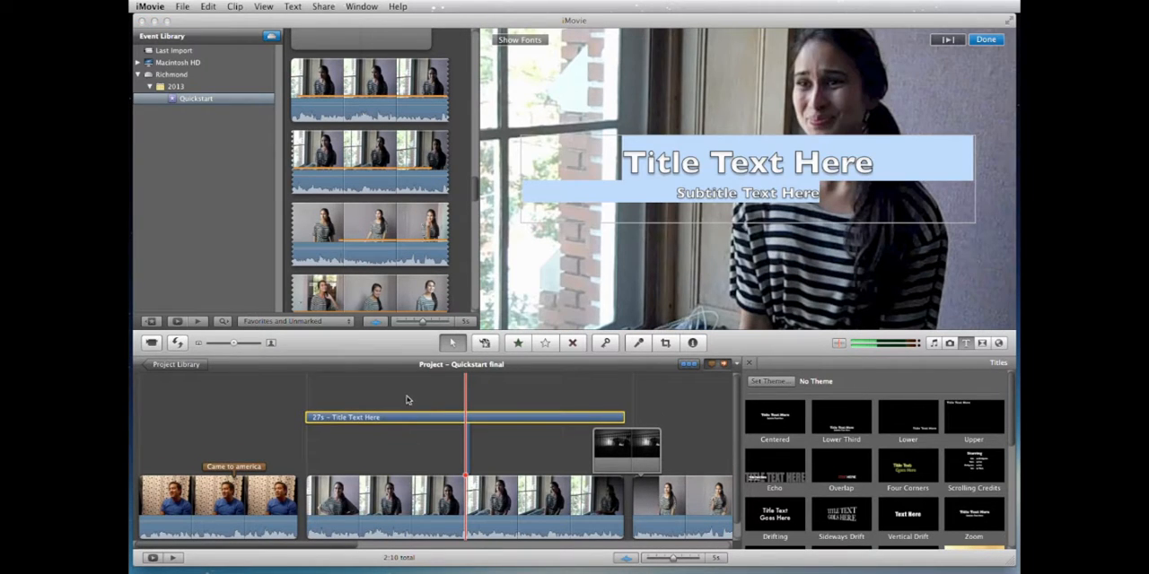
click(408, 389)
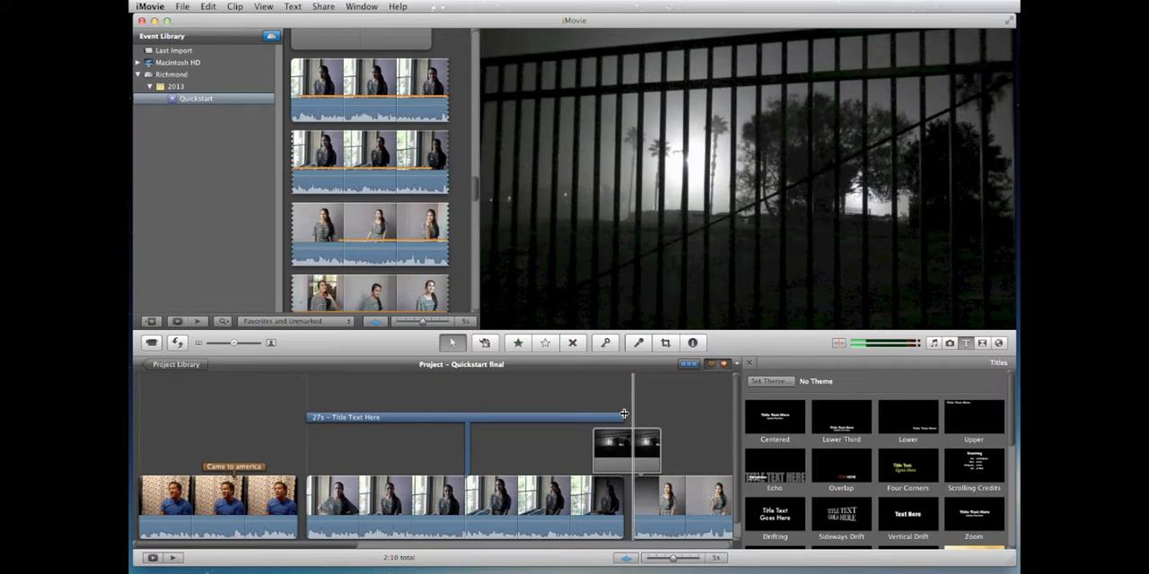
Step: Shorten the Centered title to 16 seconds and try it at earlier and later positions along the timeline
drag(623, 417, 503, 420)
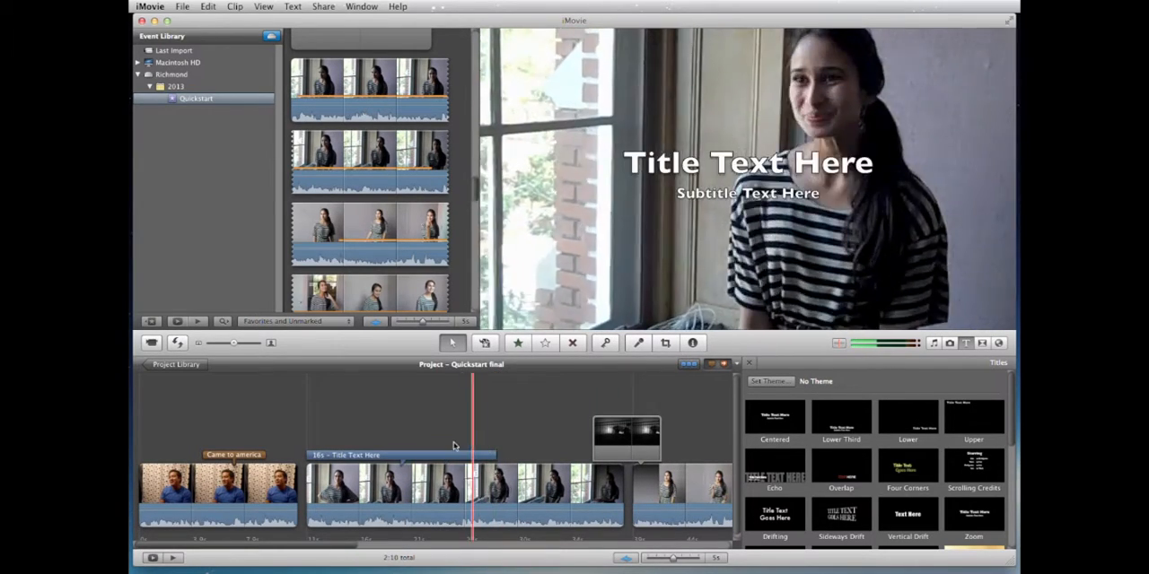
drag(442, 455, 373, 467)
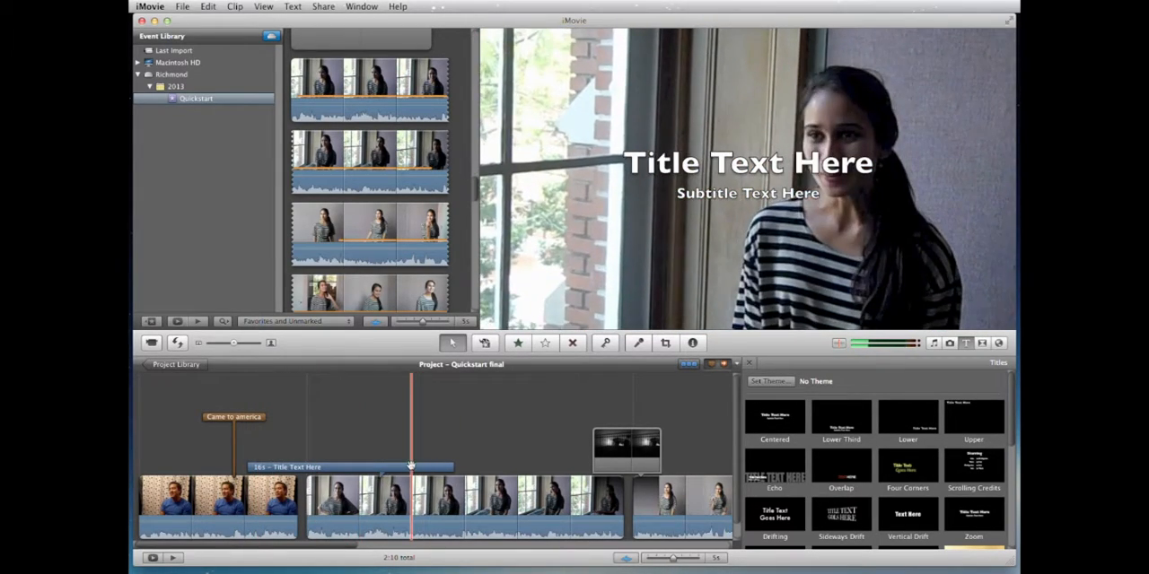
drag(392, 467, 489, 469)
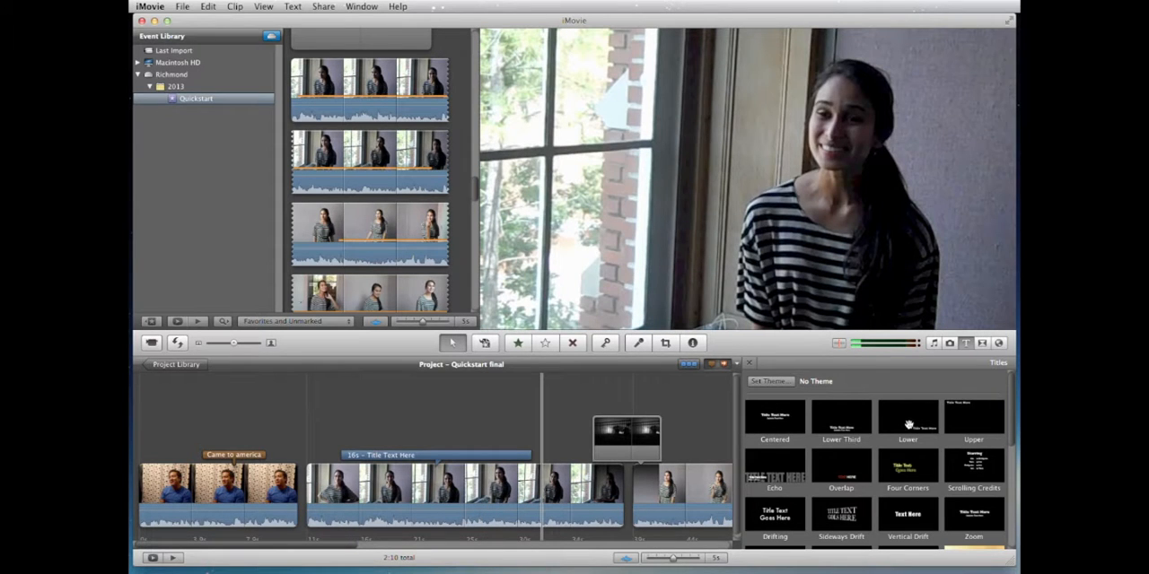
Step: Change the existing title to the Lower style and add a second Lower title over the rest of the first striped-shirt segment
drag(918, 423, 463, 492)
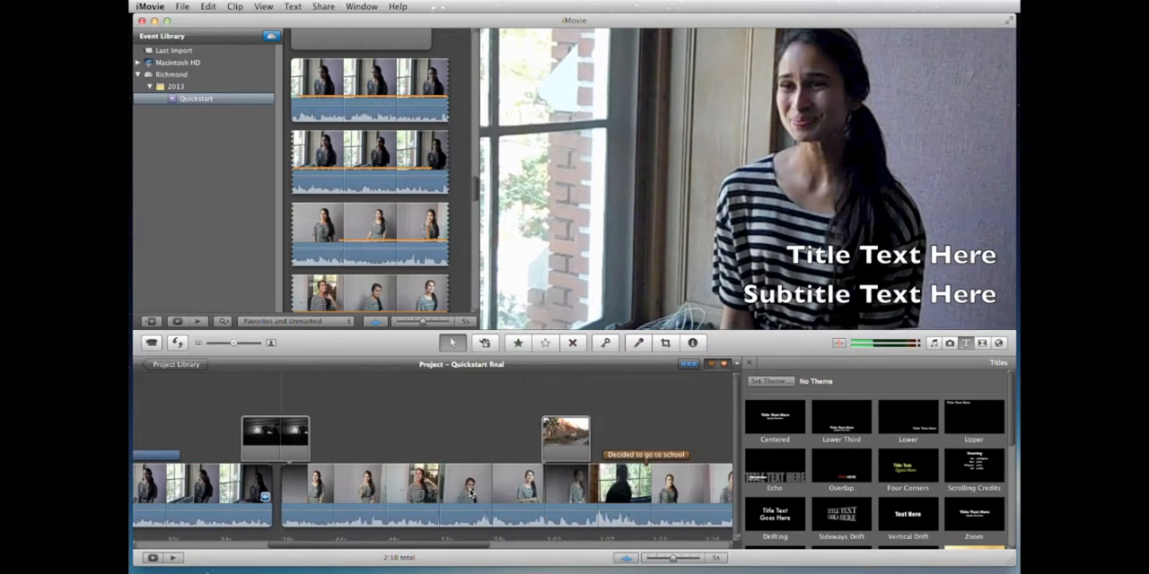
click(486, 456)
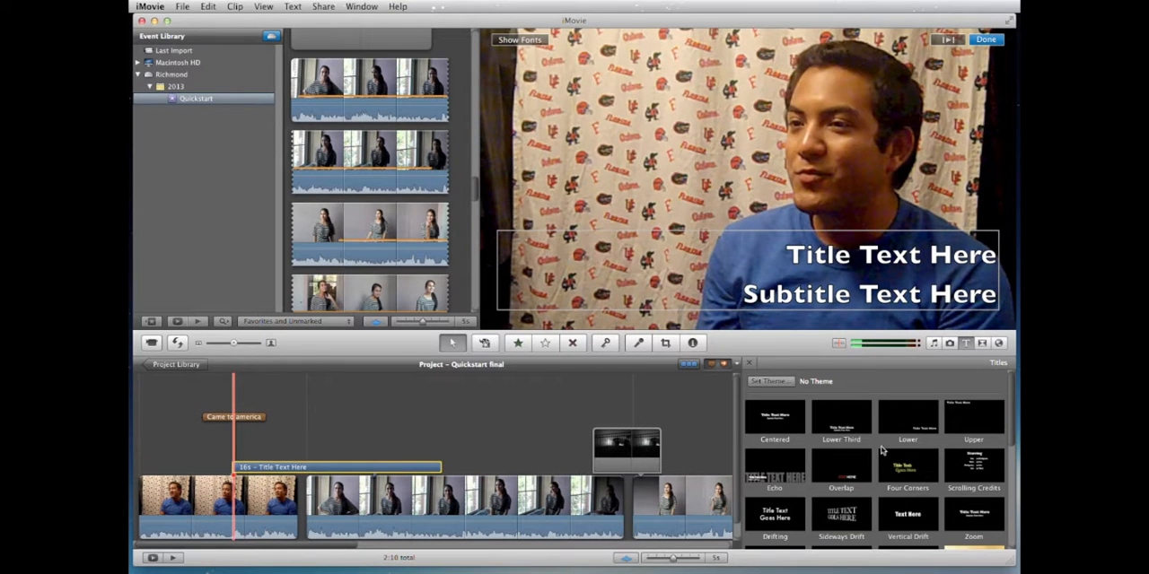
drag(882, 431, 507, 499)
drag(401, 508, 388, 503)
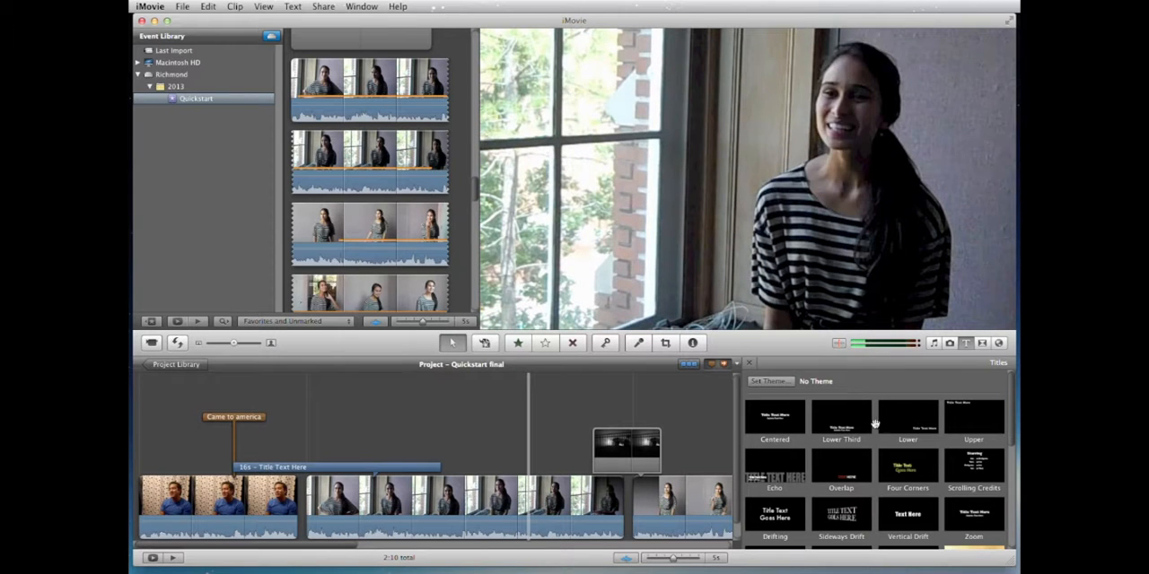
drag(912, 425, 493, 500)
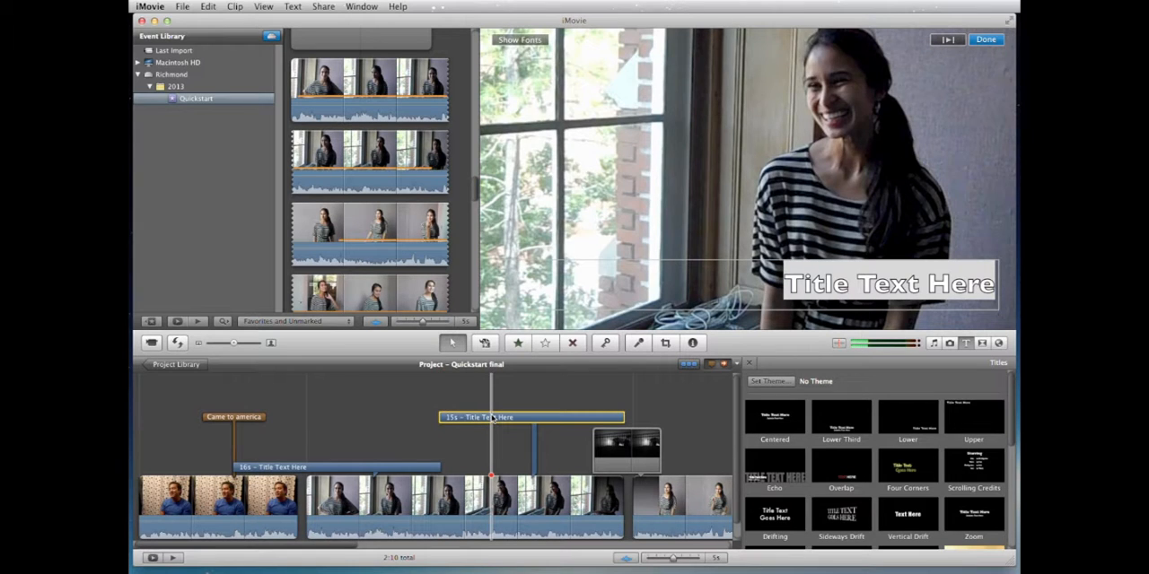
Step: Delete both Lower titles from the project timeline
key(Delete)
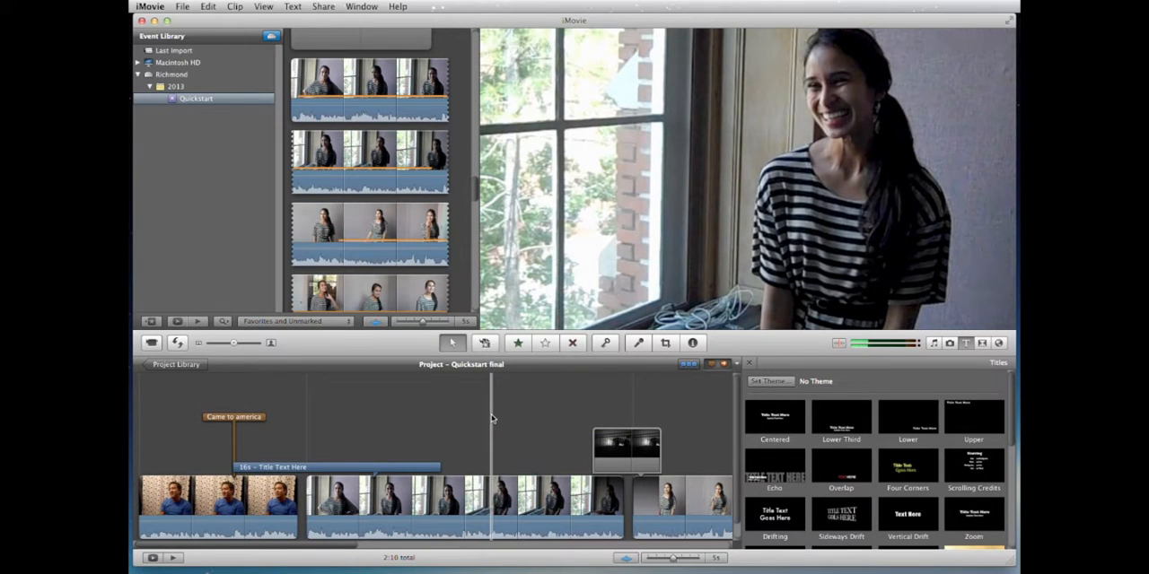
key(space)
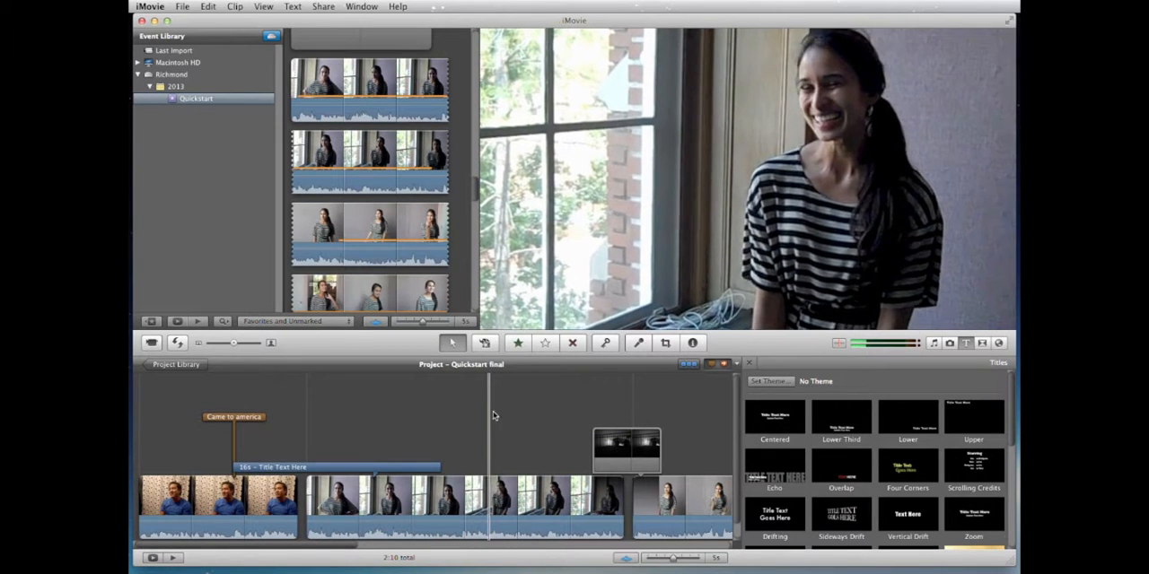
click(425, 468)
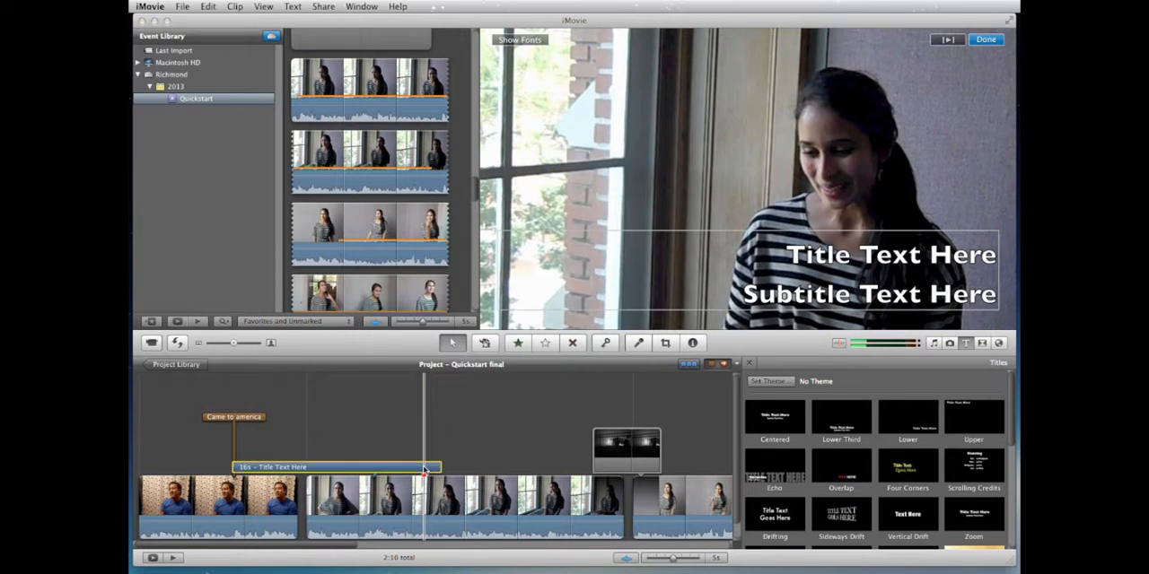
key(Delete)
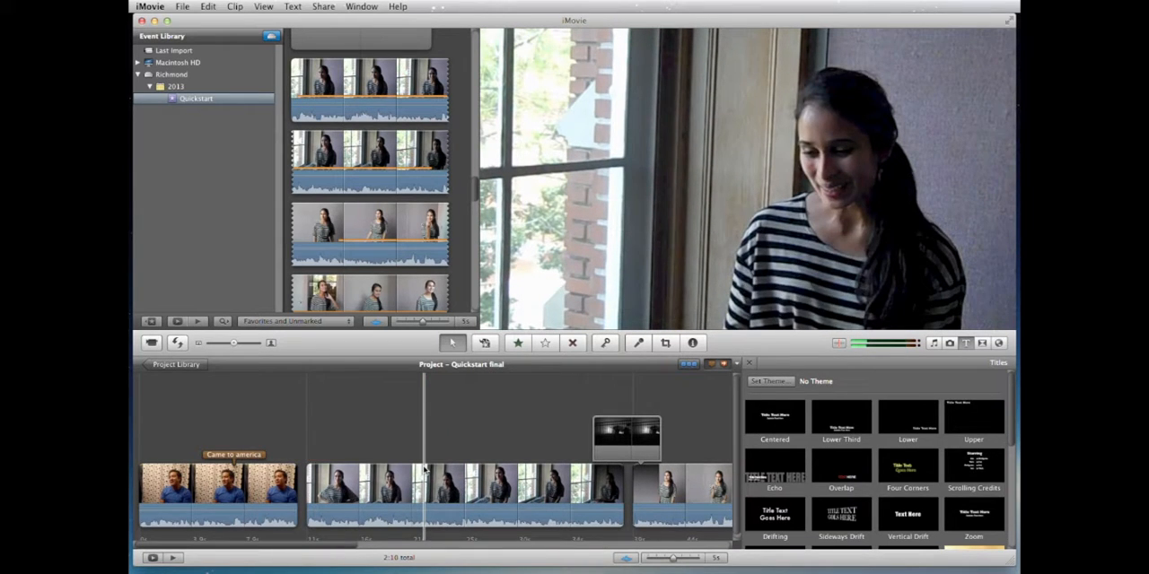
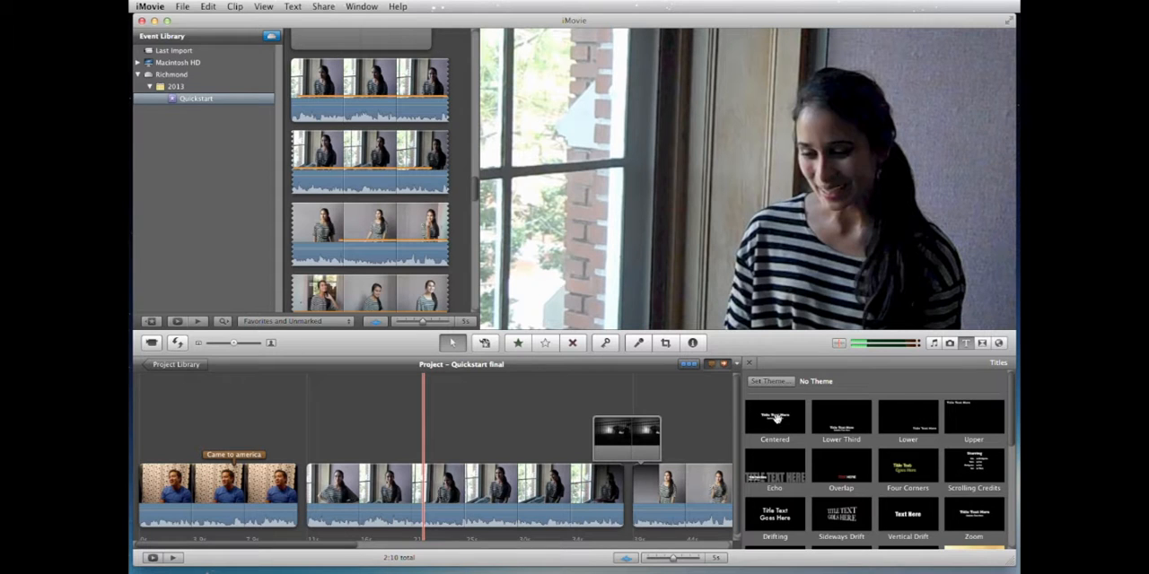
Step: Insert a standalone Centered title with the Silk-Beige background between the blue-shirt clip and the first striped-shirt segment, and play through it
drag(775, 416, 306, 489)
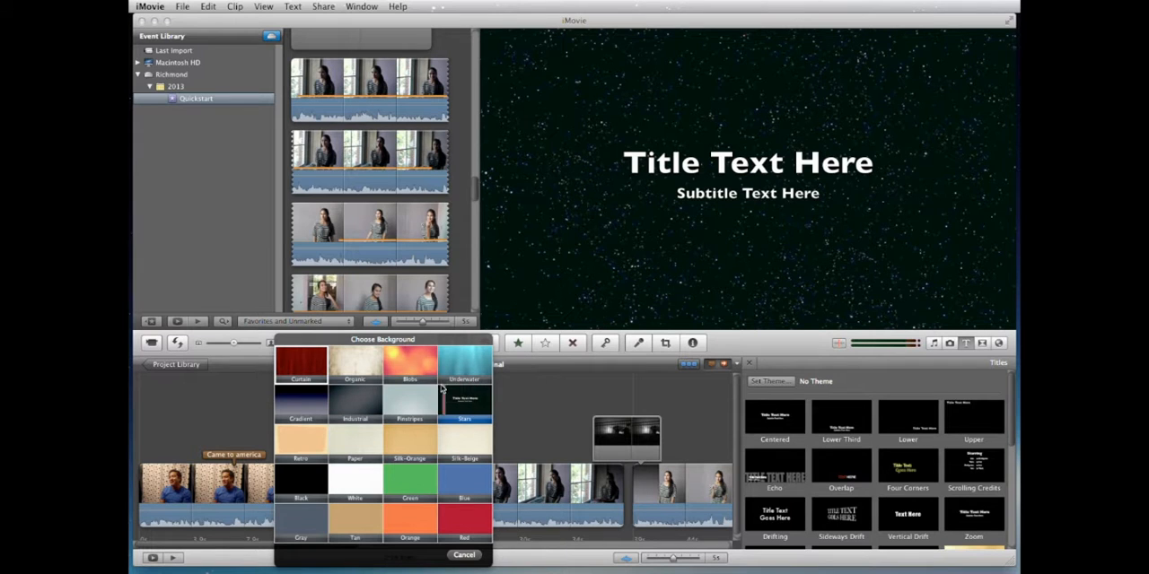
click(471, 440)
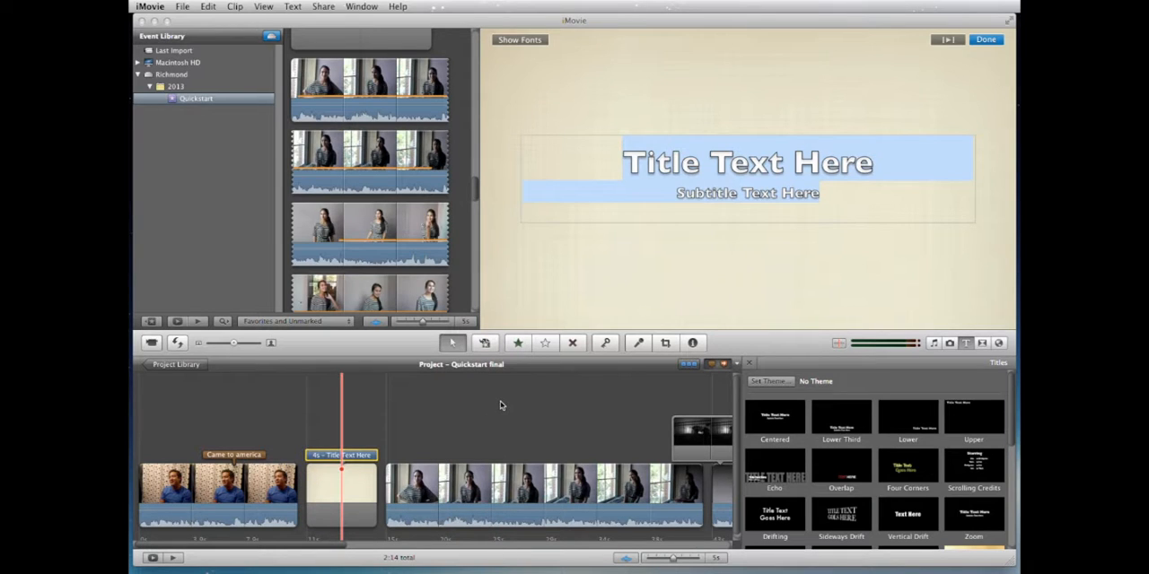
click(284, 436)
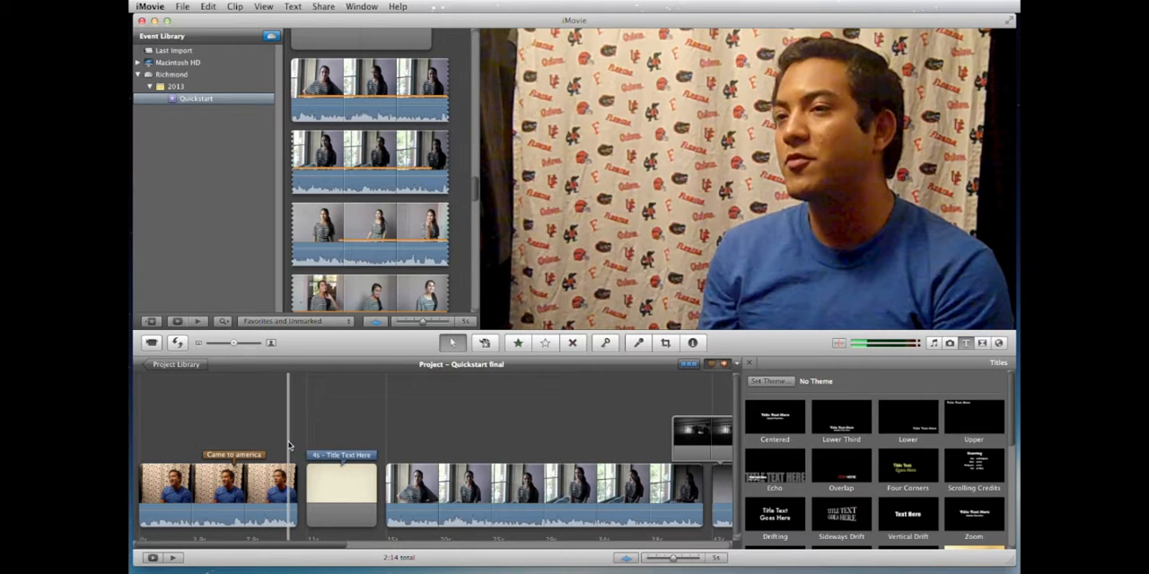
key(space)
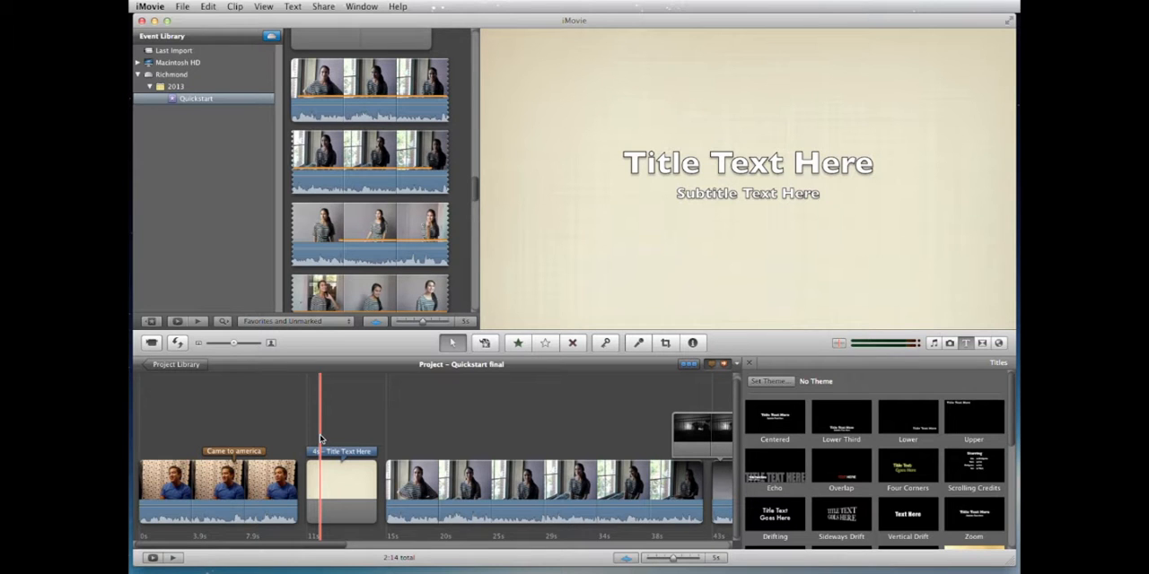
key(space)
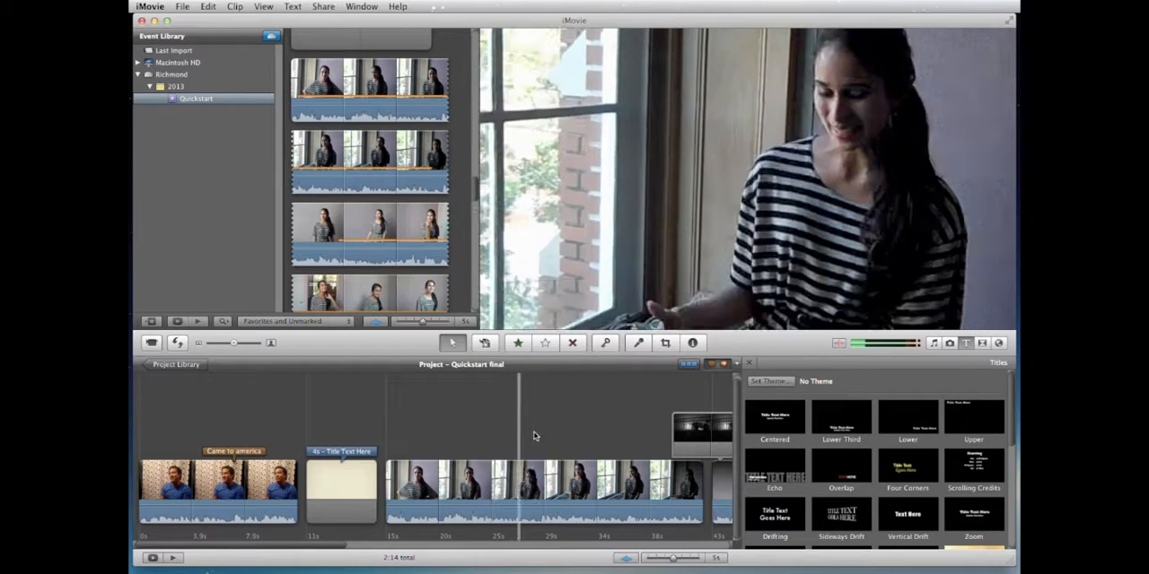
click(355, 424)
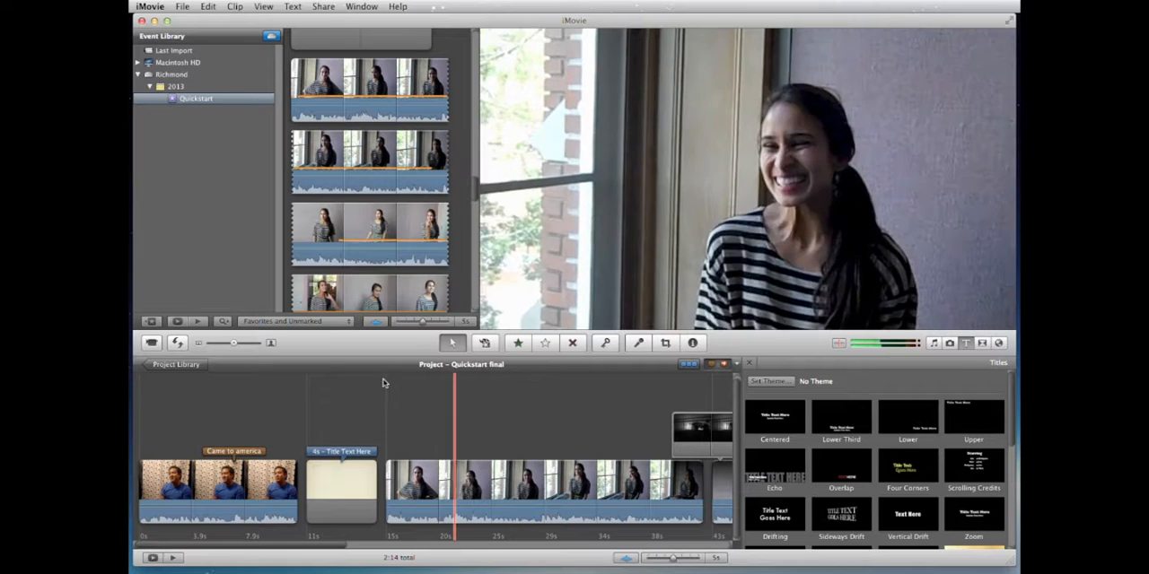
Step: Select a 4.3-second range of the field workers clip, add it as a cutaway over the first striped-shirt segment, and preview it
scroll(364, 265, up, 10)
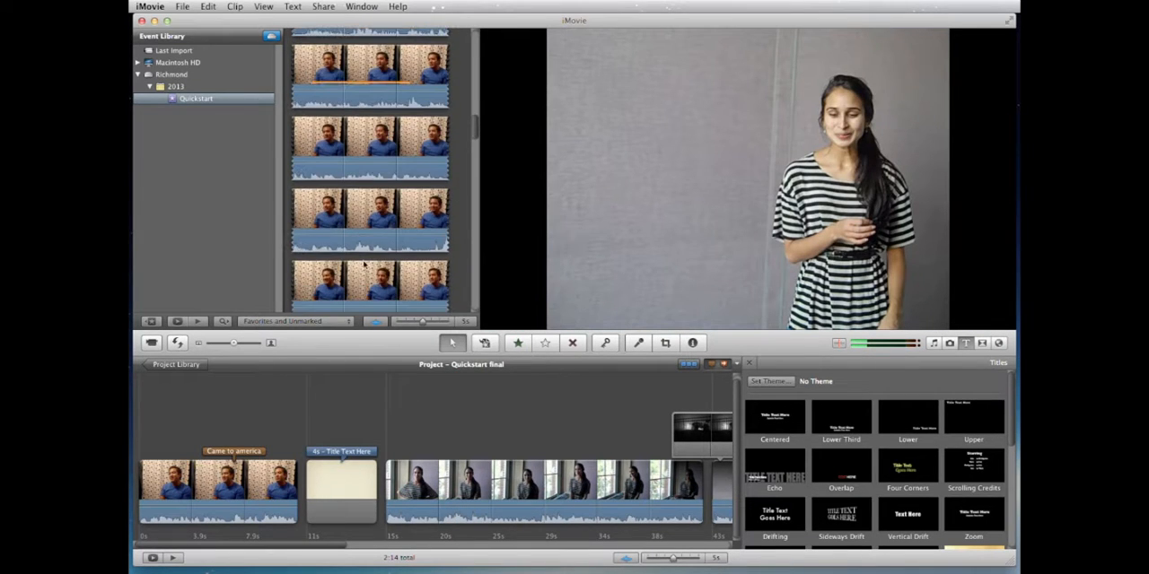
scroll(364, 264, down, 5)
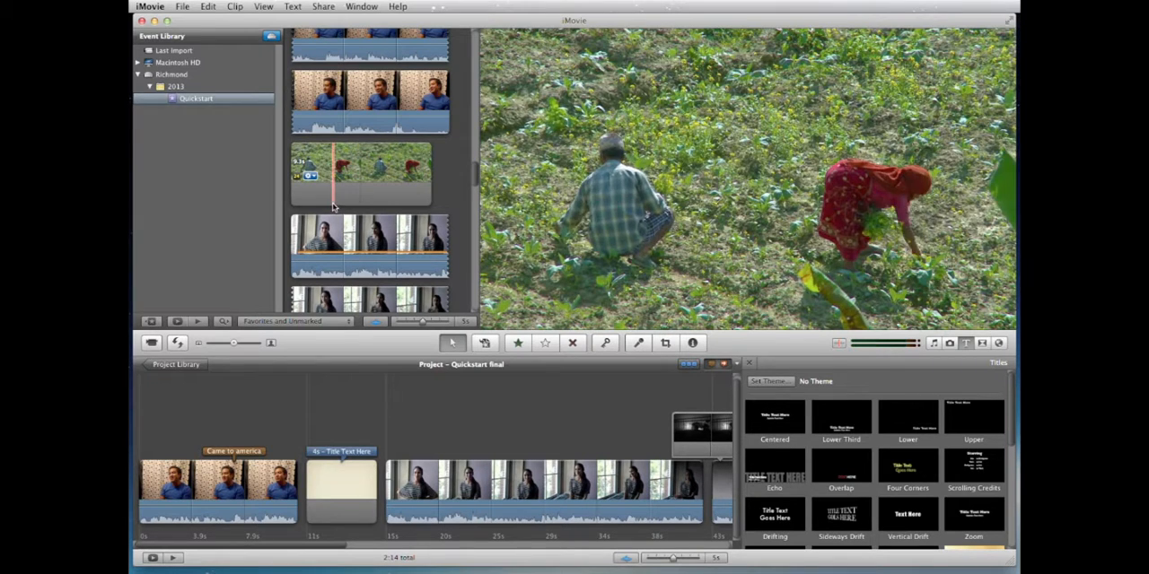
drag(326, 175, 391, 172)
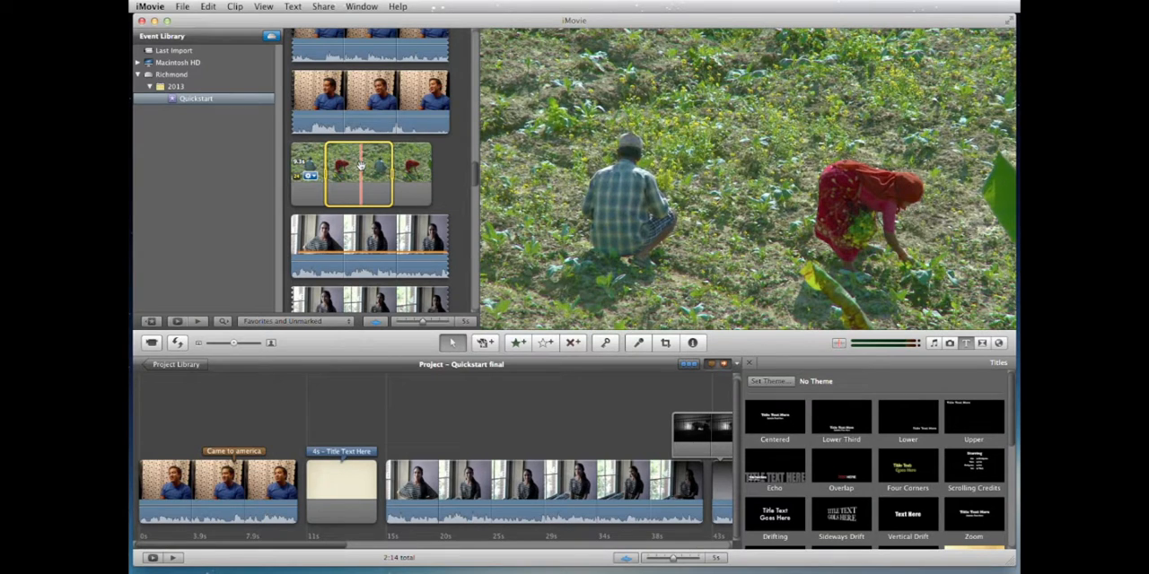
drag(360, 167, 460, 490)
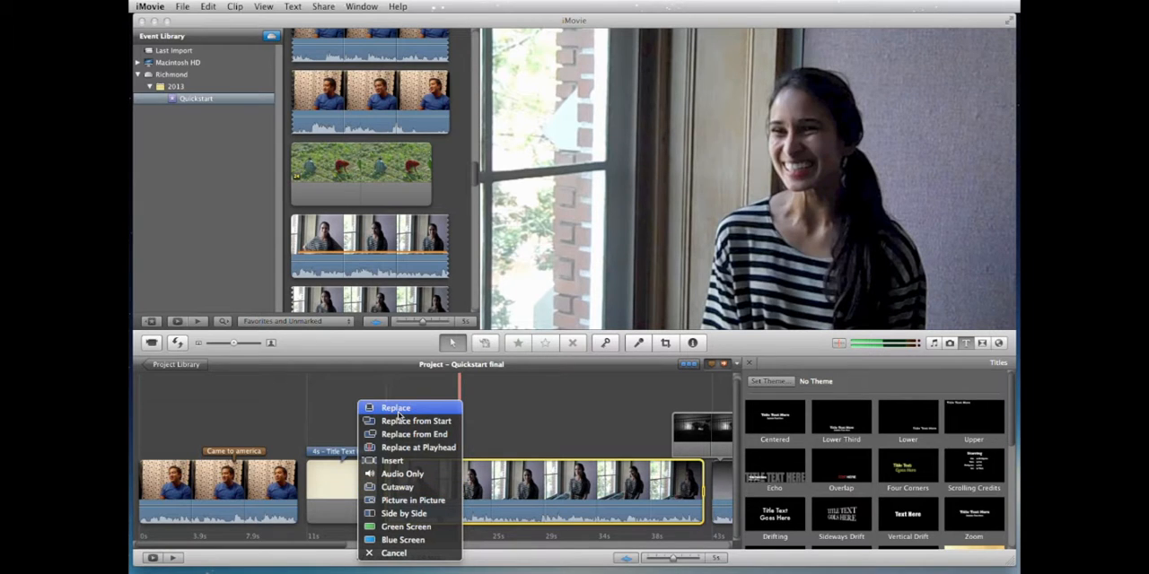
click(399, 487)
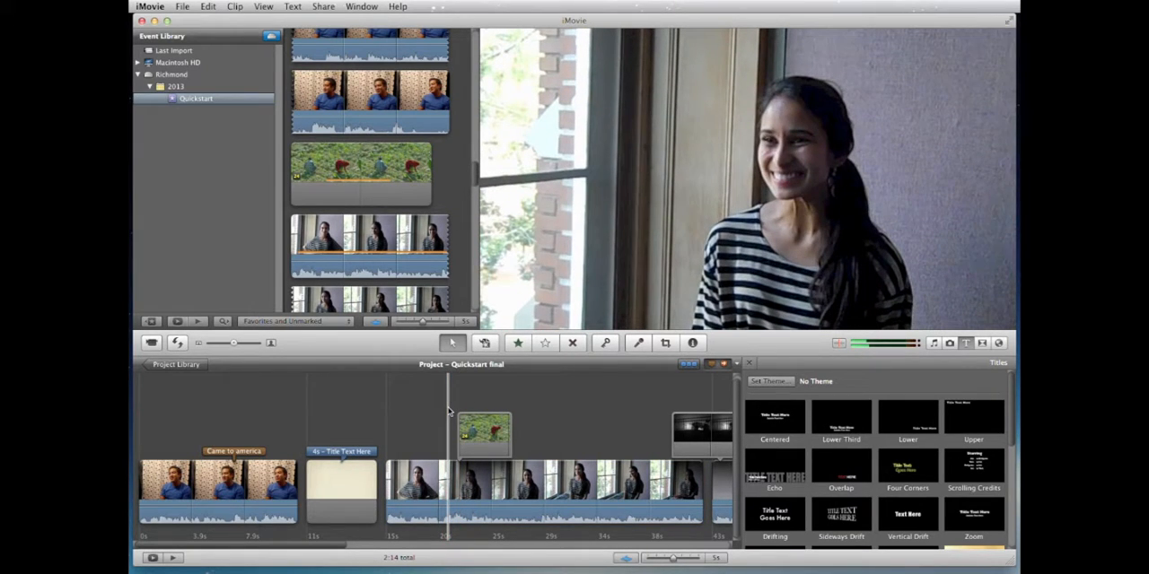
key(space)
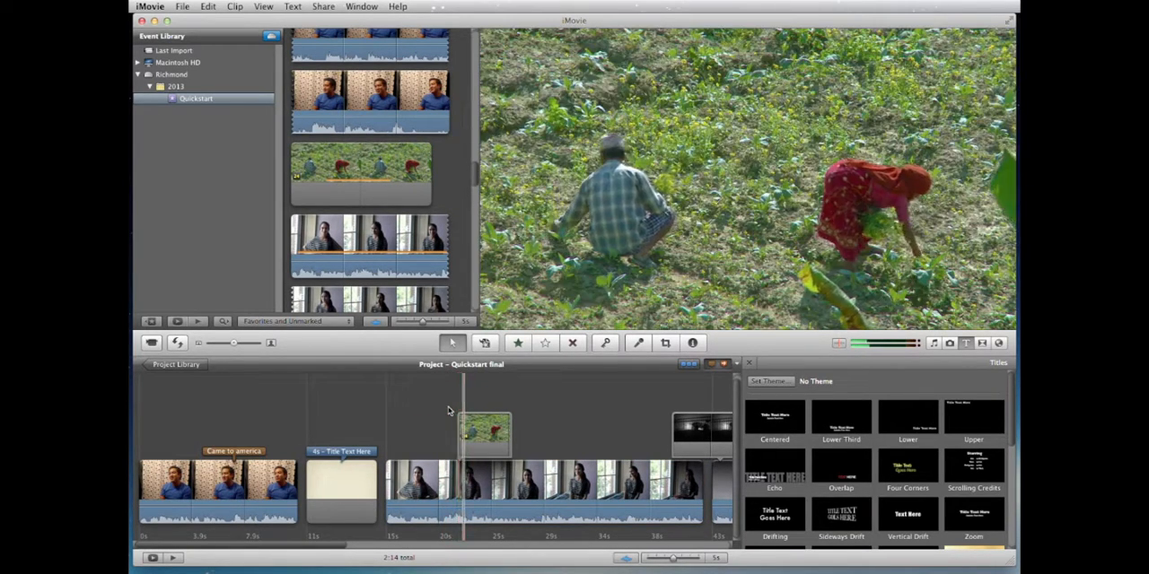
key(space)
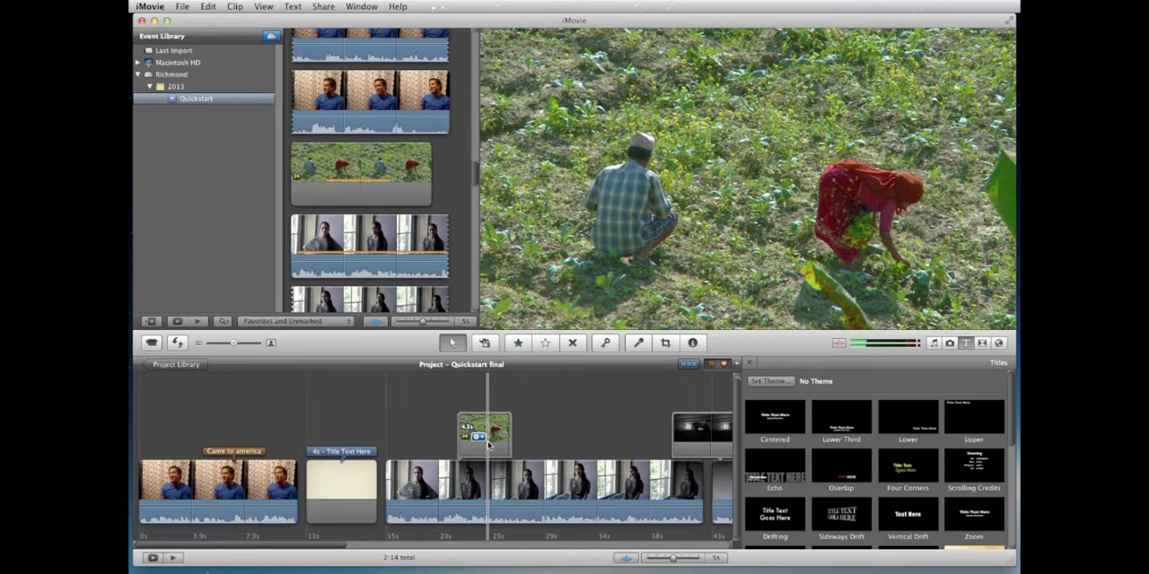
key(space)
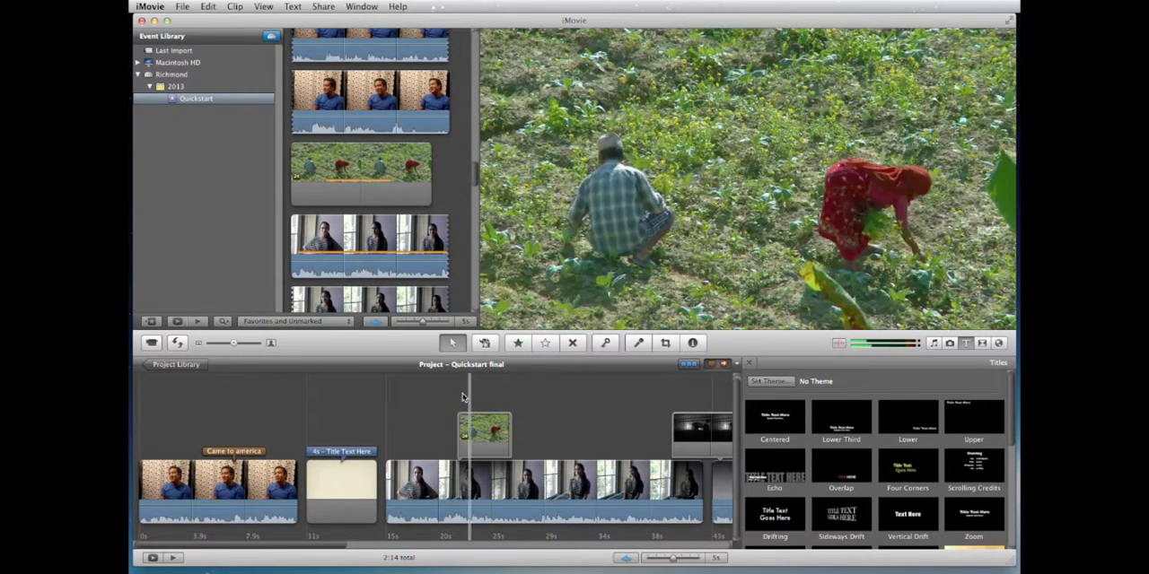
Step: Give the field workers cutaway a manual fade of 0.5 seconds and play the transition into it
double_click(483, 429)
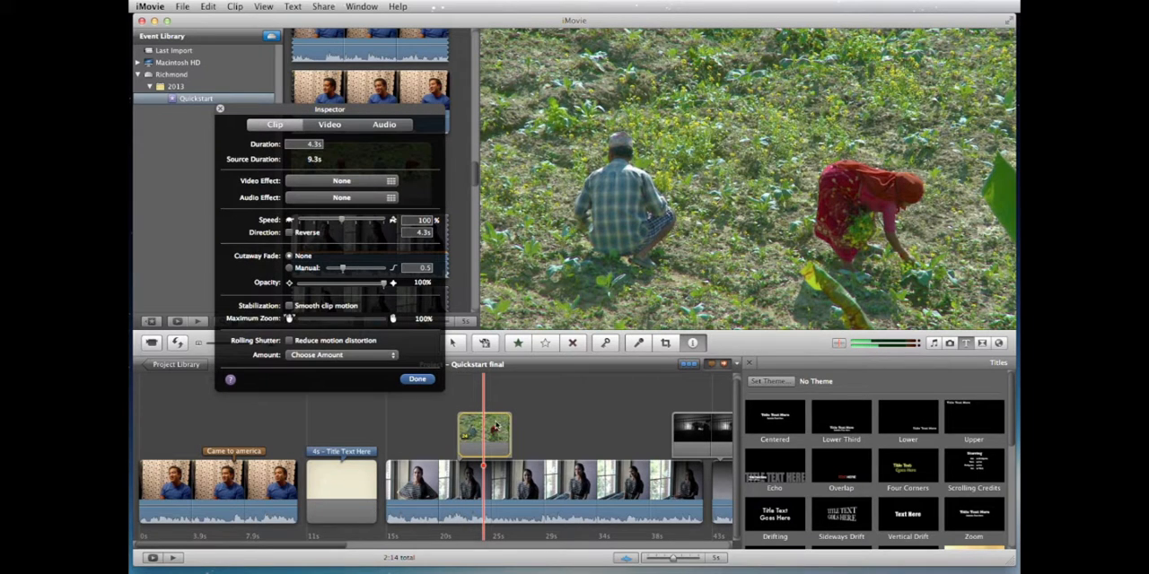
click(289, 268)
click(417, 379)
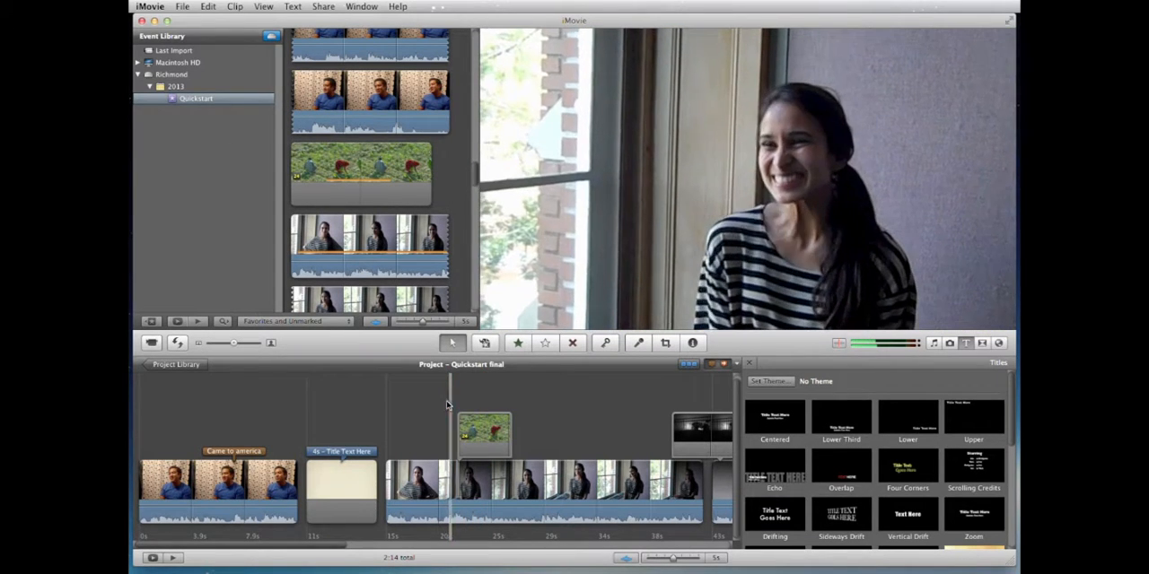
key(space)
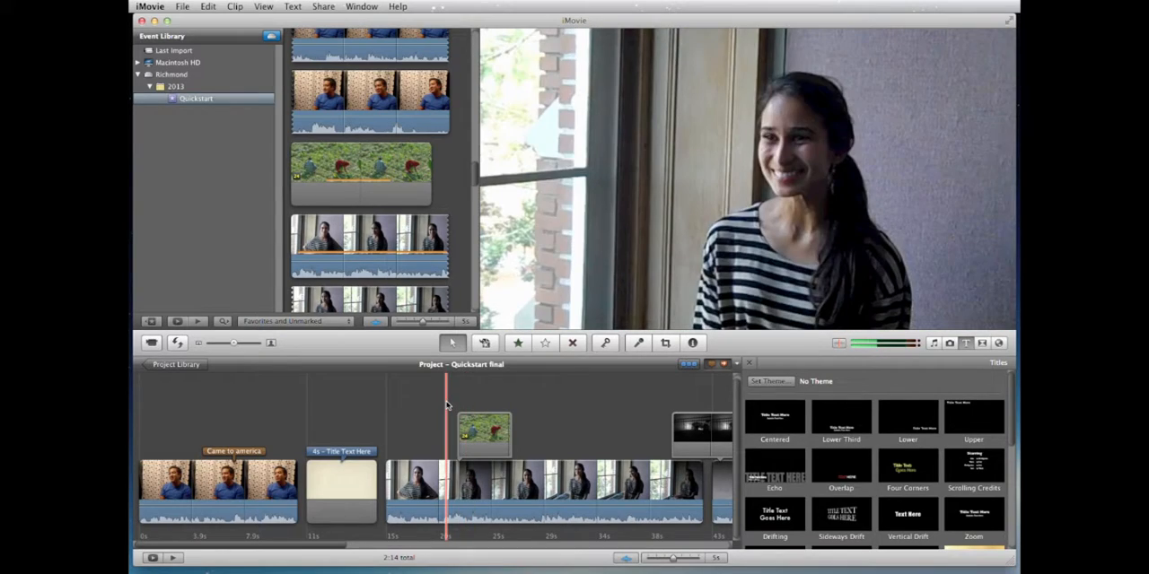
Step: Lengthen the field workers cutaway slightly and move it later over the middle of the first striped-shirt segment
mouse_move(484, 429)
mouse_down()
mouse_move(533, 429)
mouse_move(451, 426)
mouse_move(508, 423)
mouse_move(492, 423)
mouse_up()
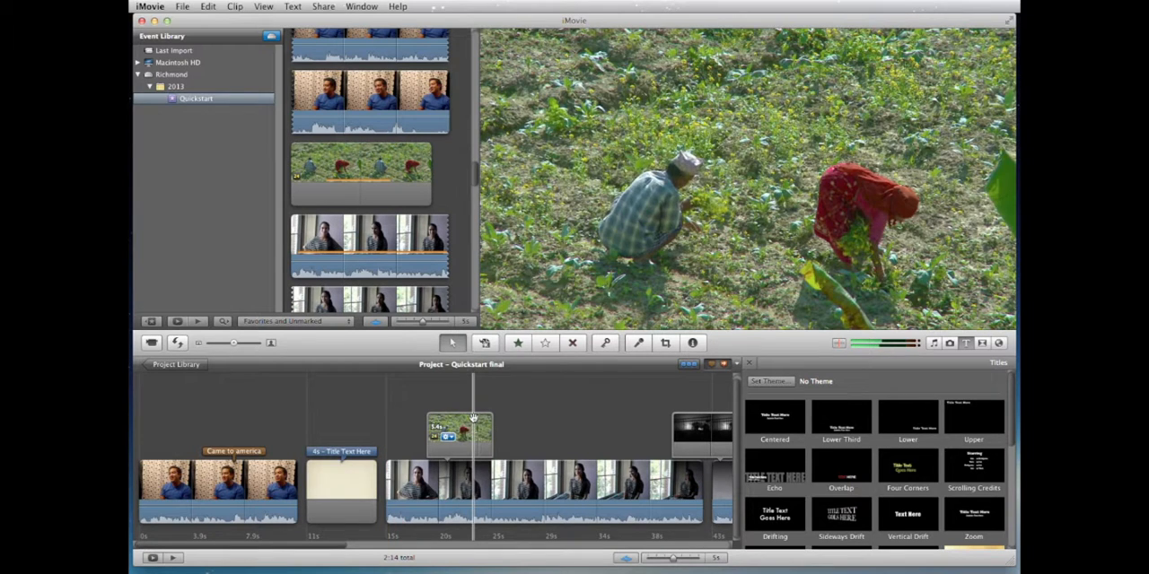
drag(452, 419, 535, 419)
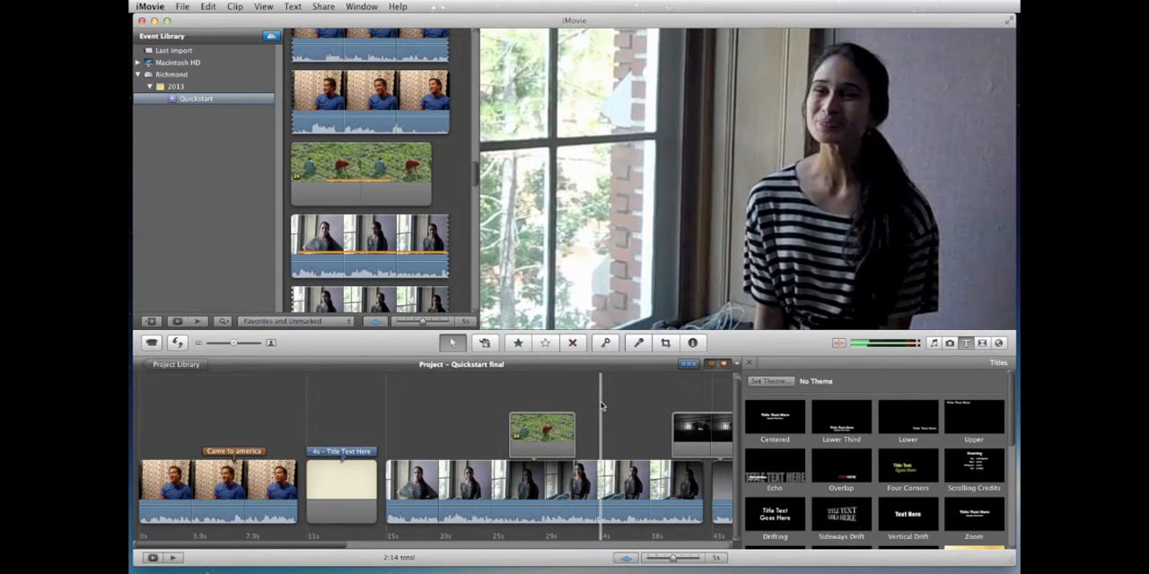
Step: Add the Amazing_Grace-15_Secs_Version audio beneath the title card and shift it earlier to begin under the blue-shirt clip
click(933, 343)
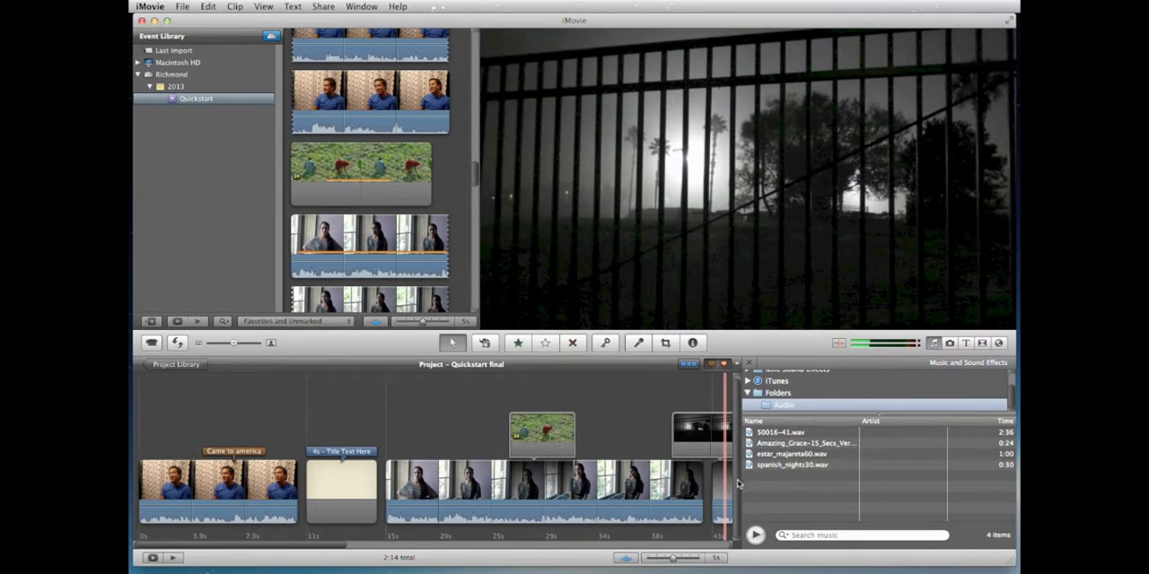
click(748, 434)
drag(748, 443, 340, 485)
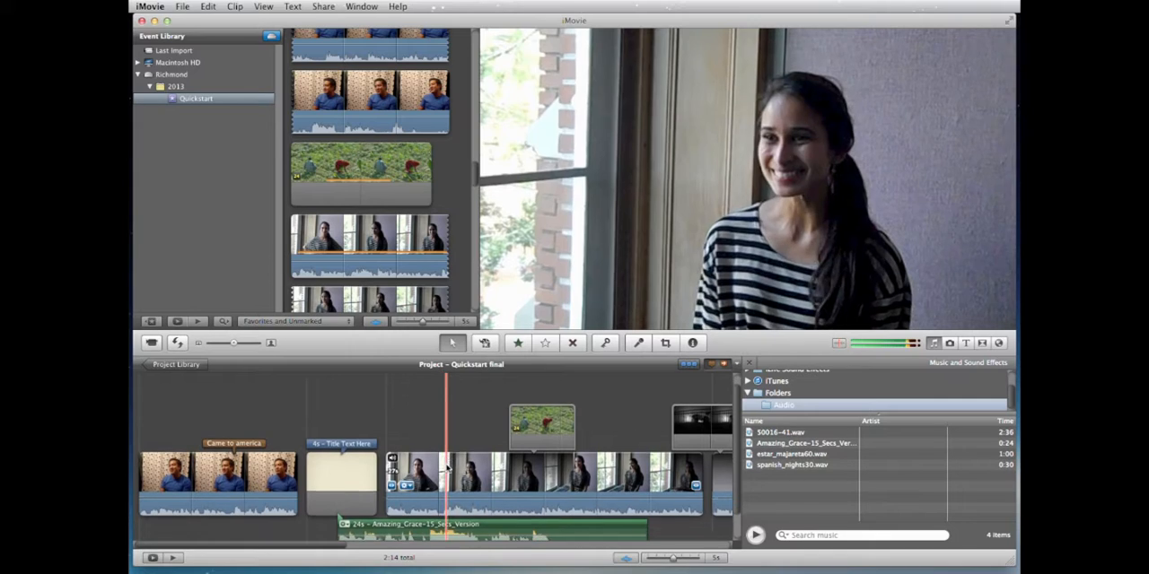
scroll(447, 469, down, 3)
drag(500, 500, 421, 515)
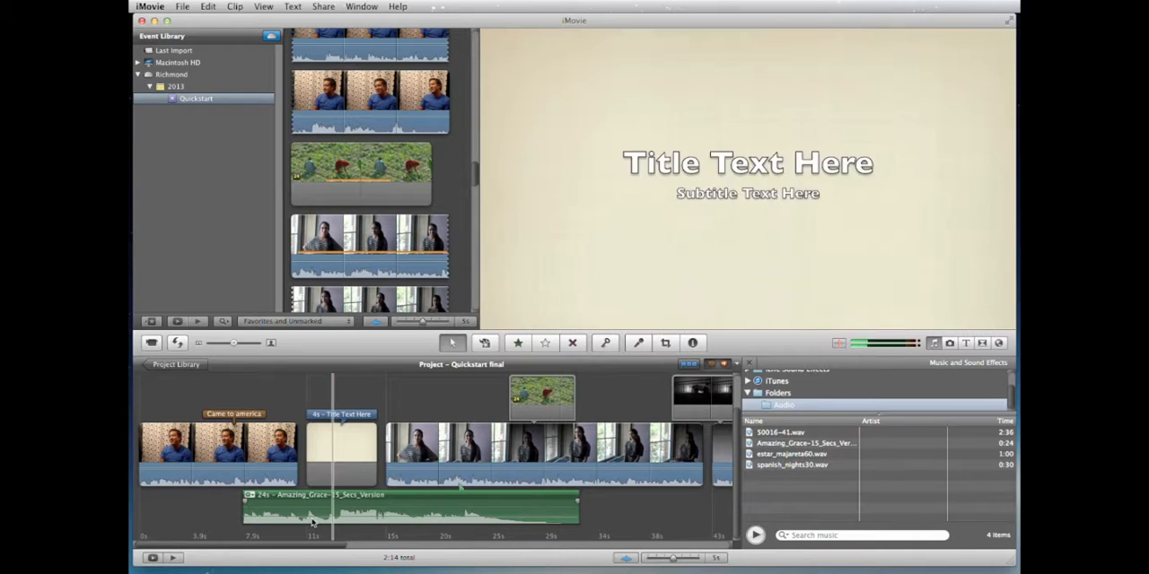
Step: Trim both ends of the Amazing Grace audio to 7.3 seconds around the title card and play it
click(243, 510)
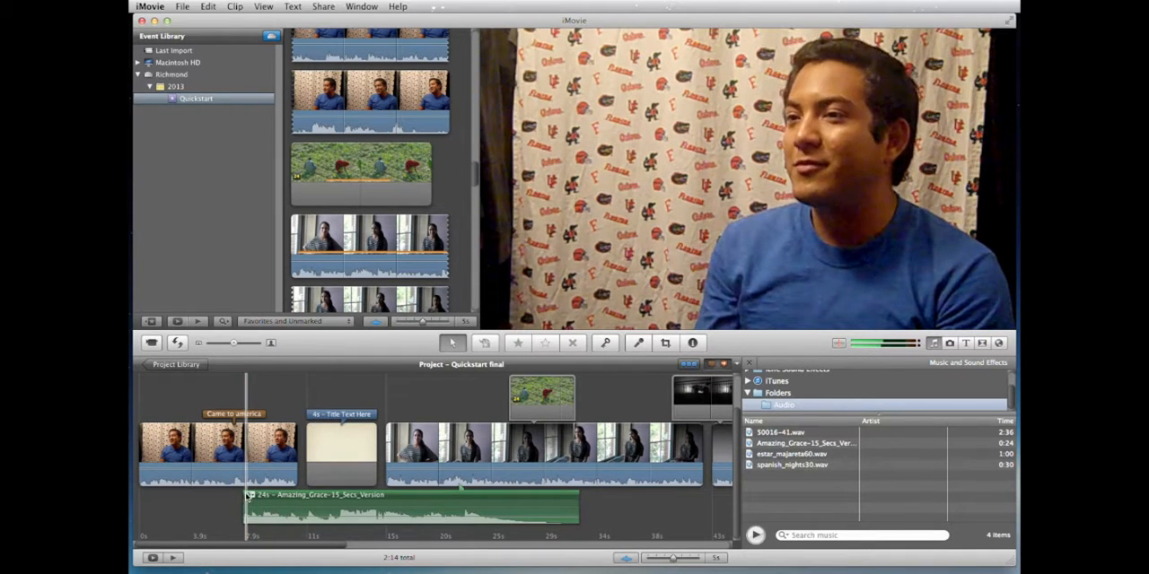
mouse_move(245, 516)
mouse_down()
mouse_move(448, 513)
mouse_move(534, 494)
mouse_move(356, 501)
mouse_up()
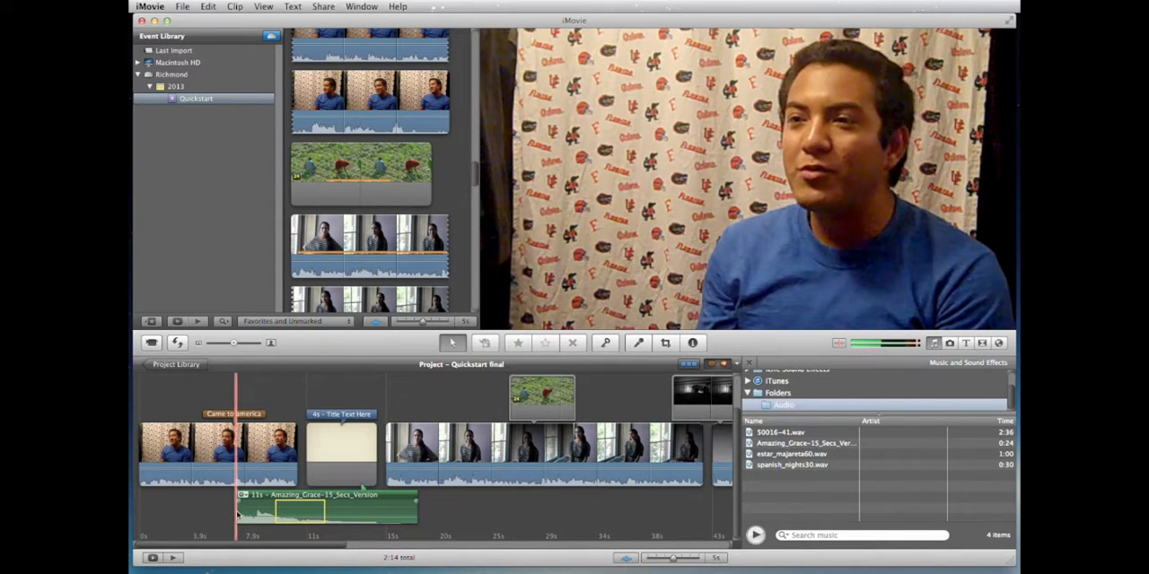
drag(235, 511, 289, 507)
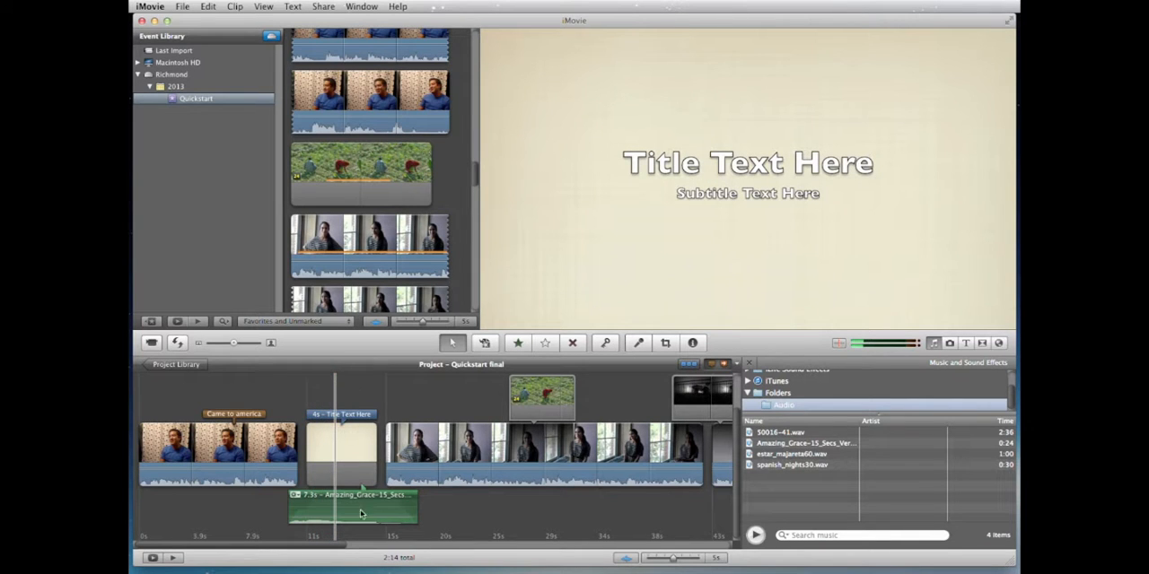
key(space)
Step: Review the whole project timeline, checking the order of the clips, cutaways, title card and music
scroll(464, 487, right, 10)
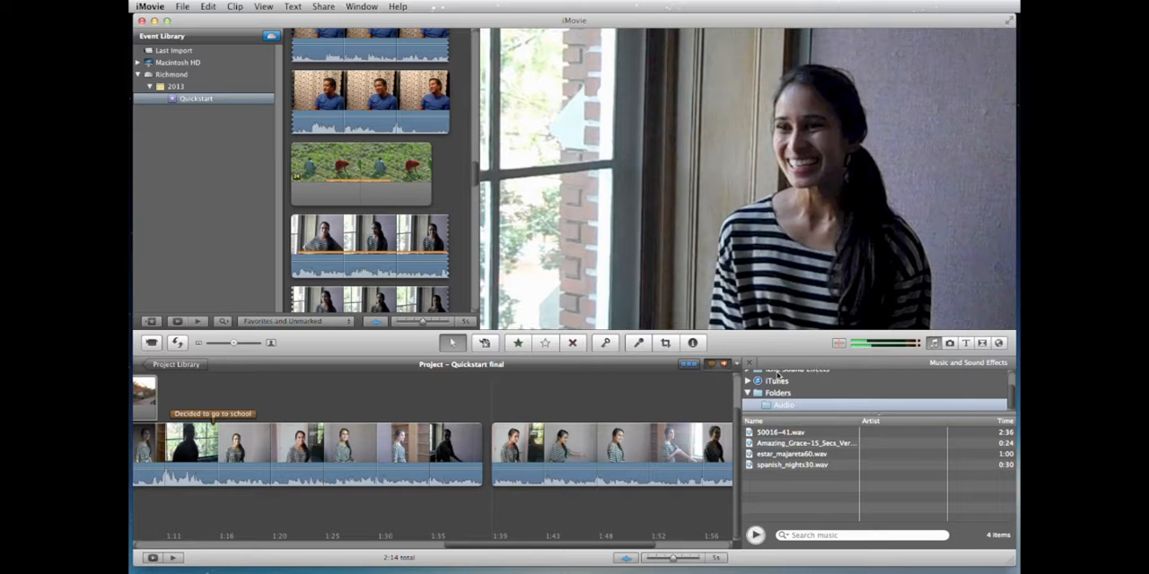
scroll(433, 430, left, 5)
scroll(434, 430, left, 8)
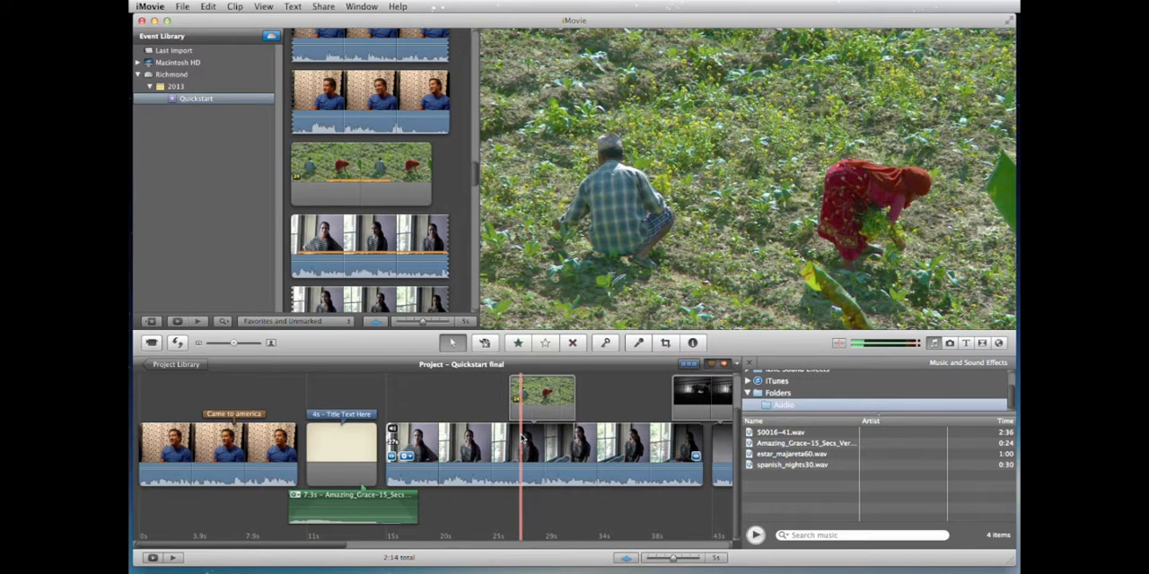
scroll(547, 441, right, 5)
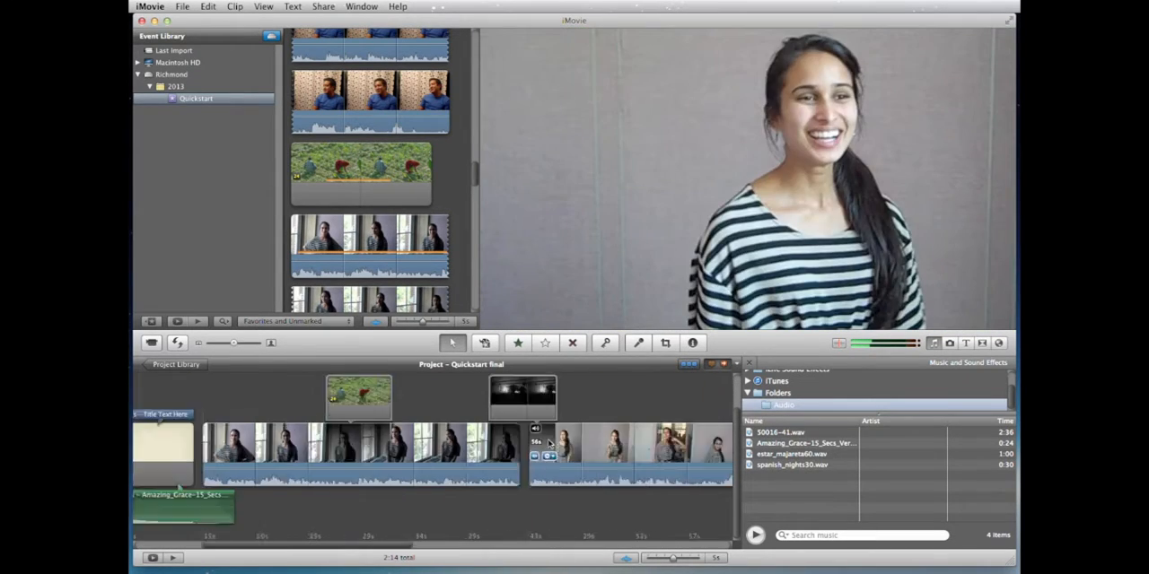
scroll(549, 443, left, 10)
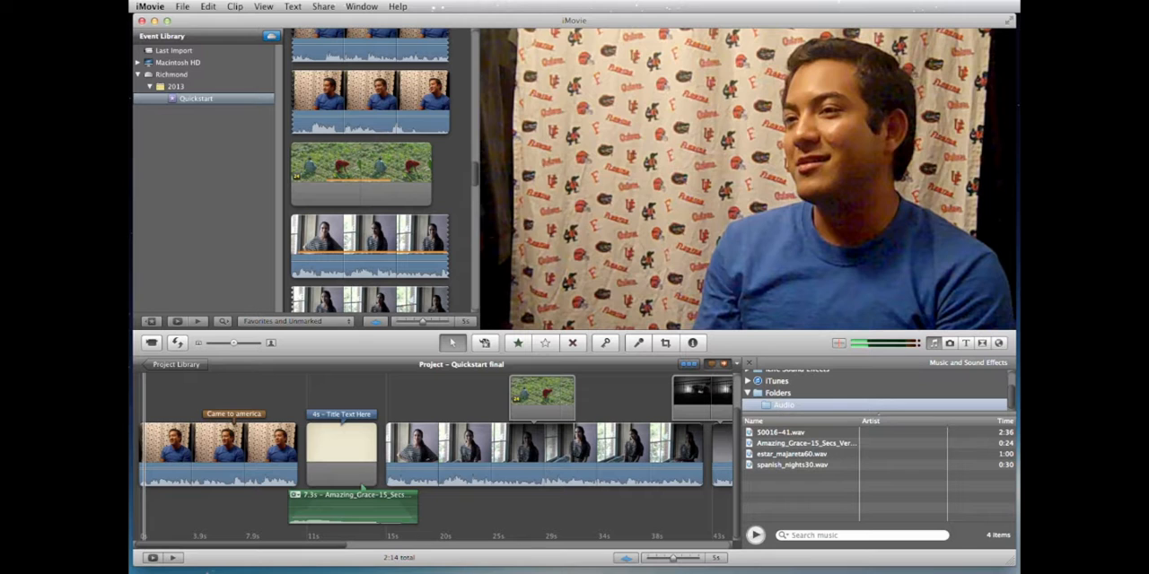
scroll(441, 422, right, 10)
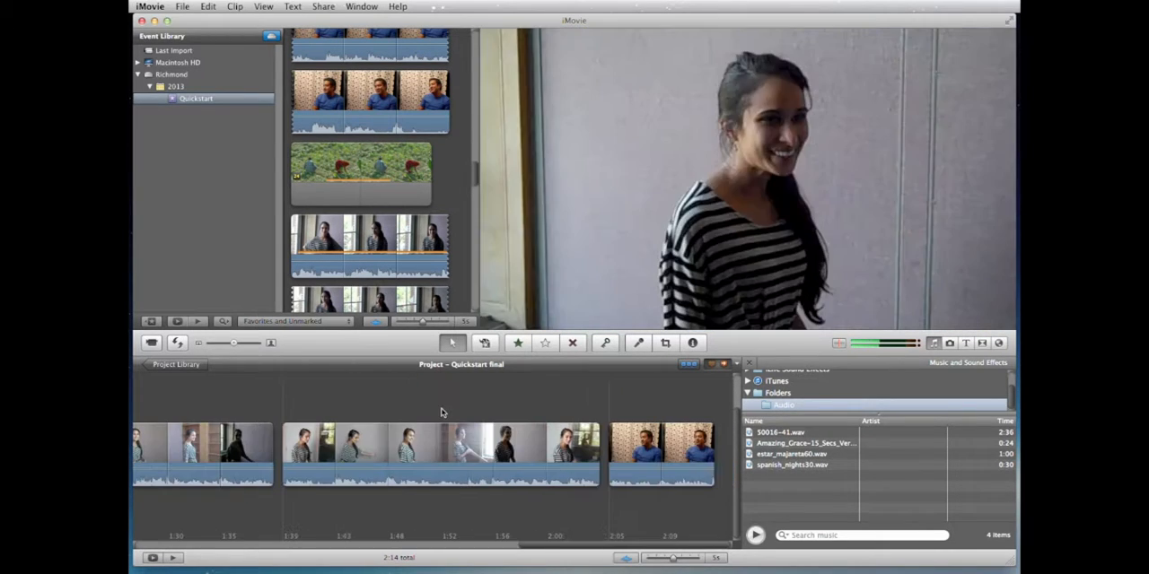
scroll(440, 413, left, 8)
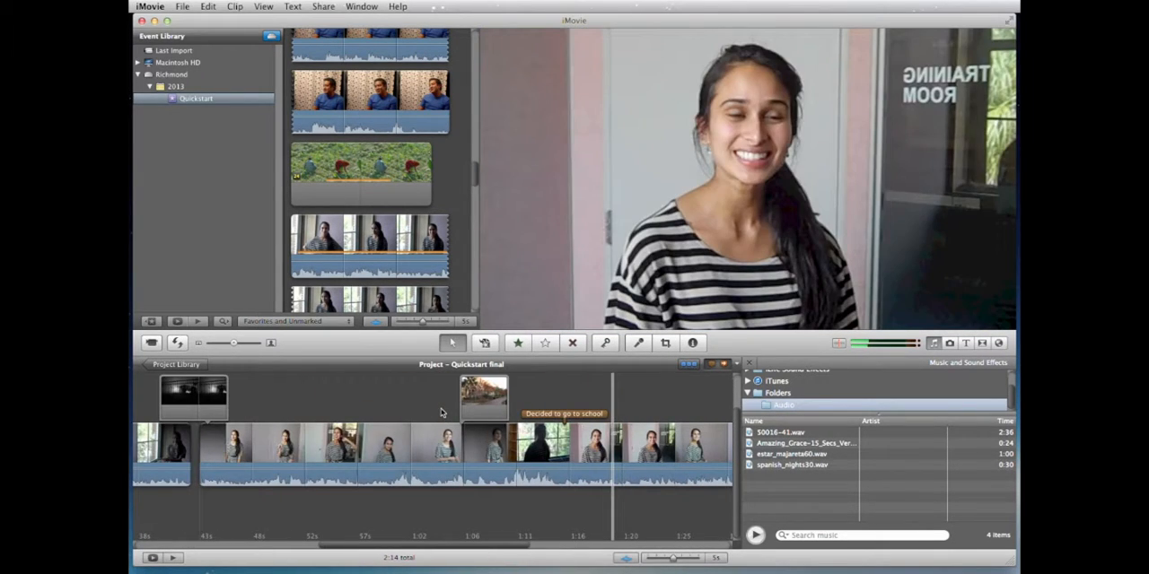
scroll(441, 413, left, 6)
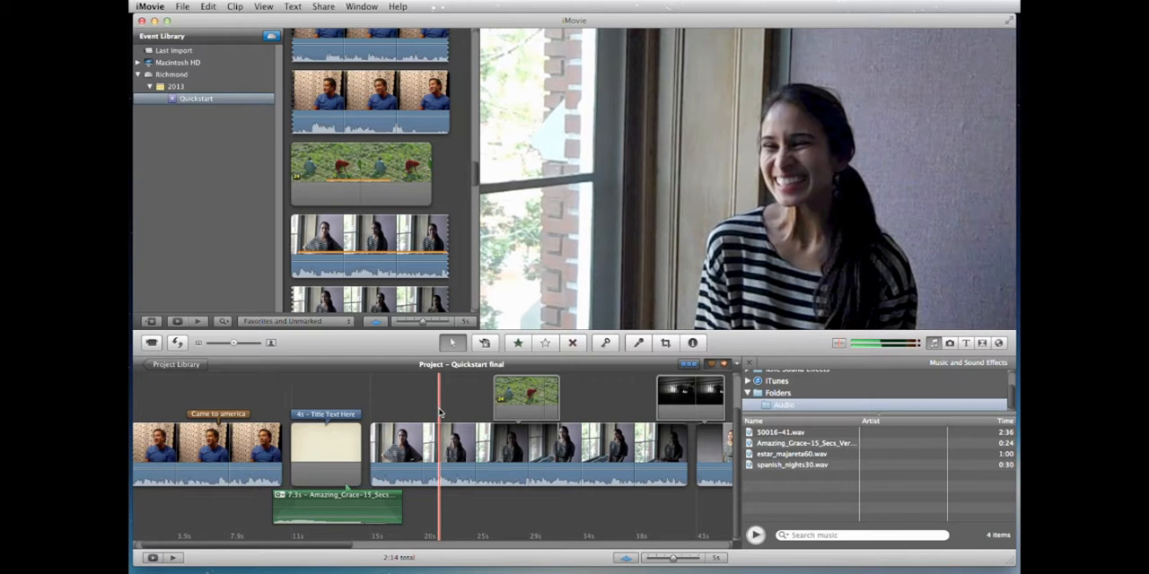
scroll(440, 412, left, 1)
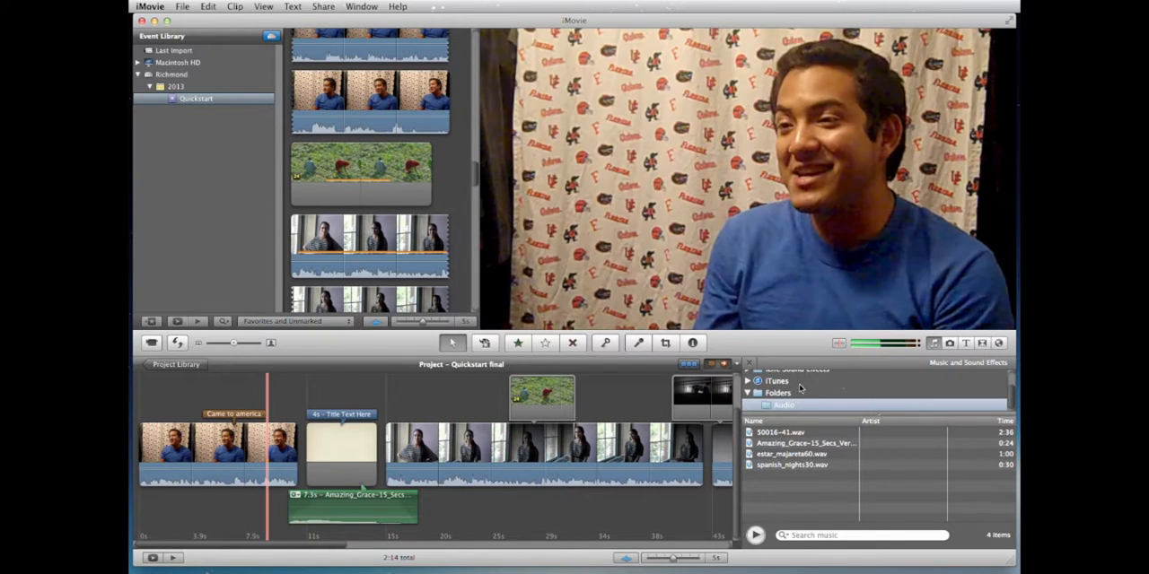
Step: Add a Lower title across the whole opening blue-shirt clip
click(966, 344)
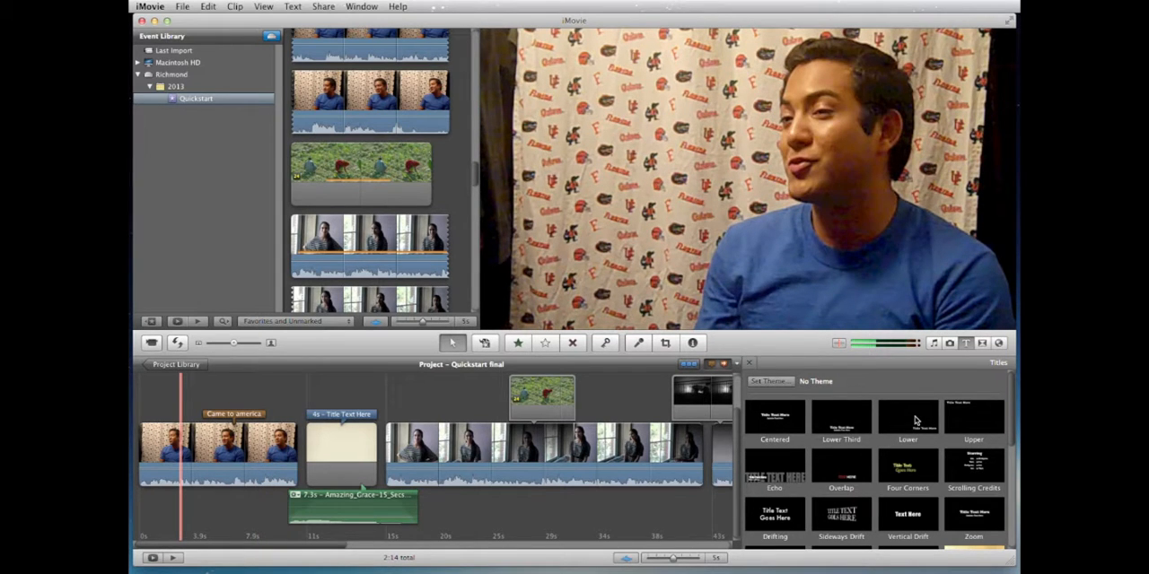
drag(909, 421, 230, 451)
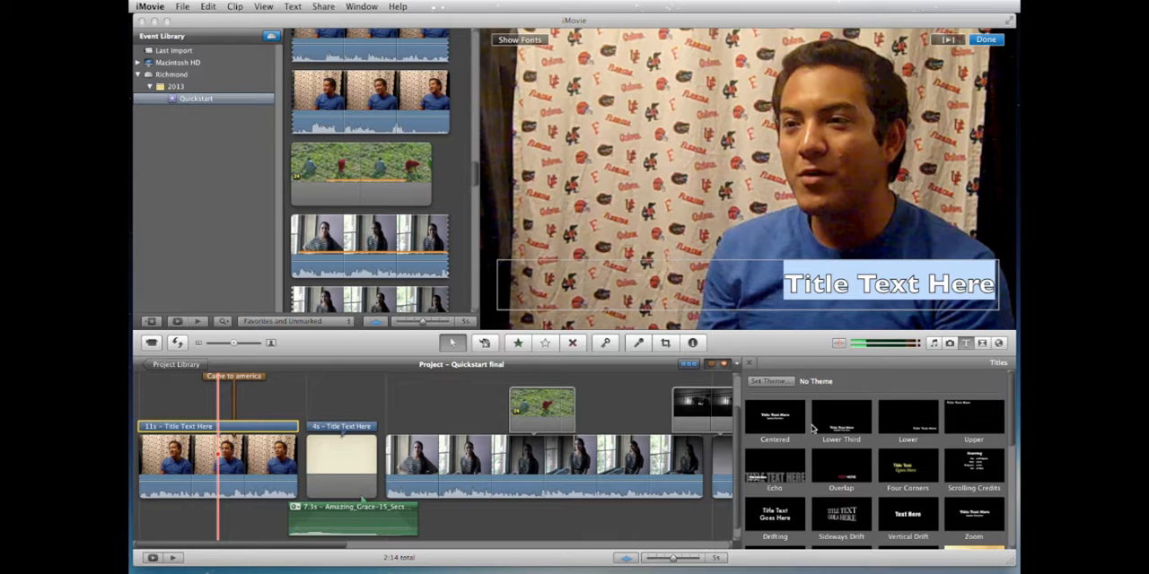
Step: Left-align the placeholder text of the Lower title on the opening blue-shirt clip
click(522, 40)
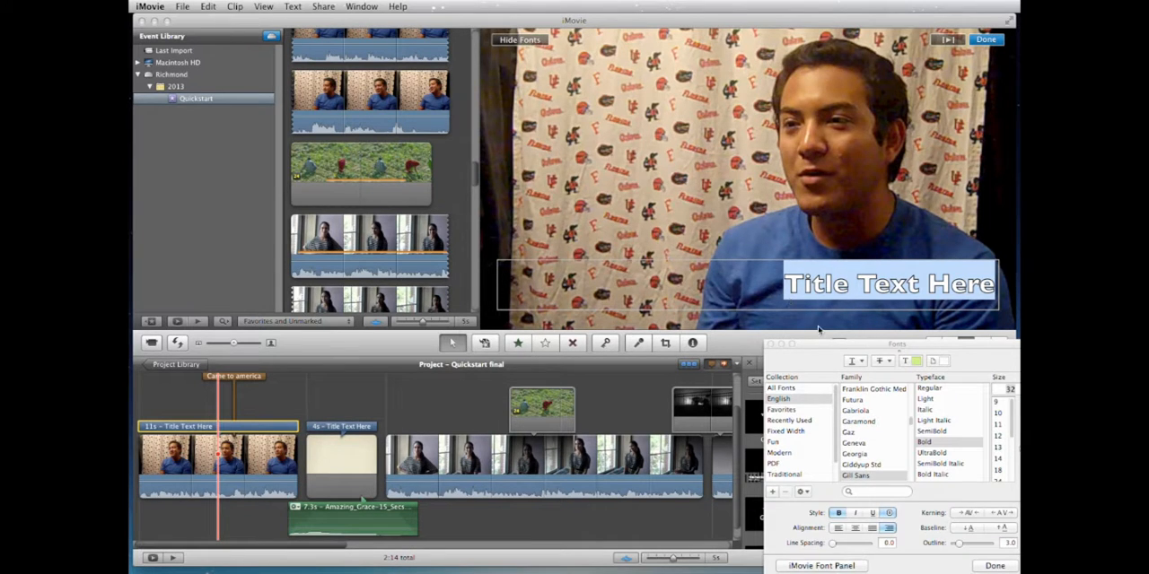
drag(833, 362, 530, 149)
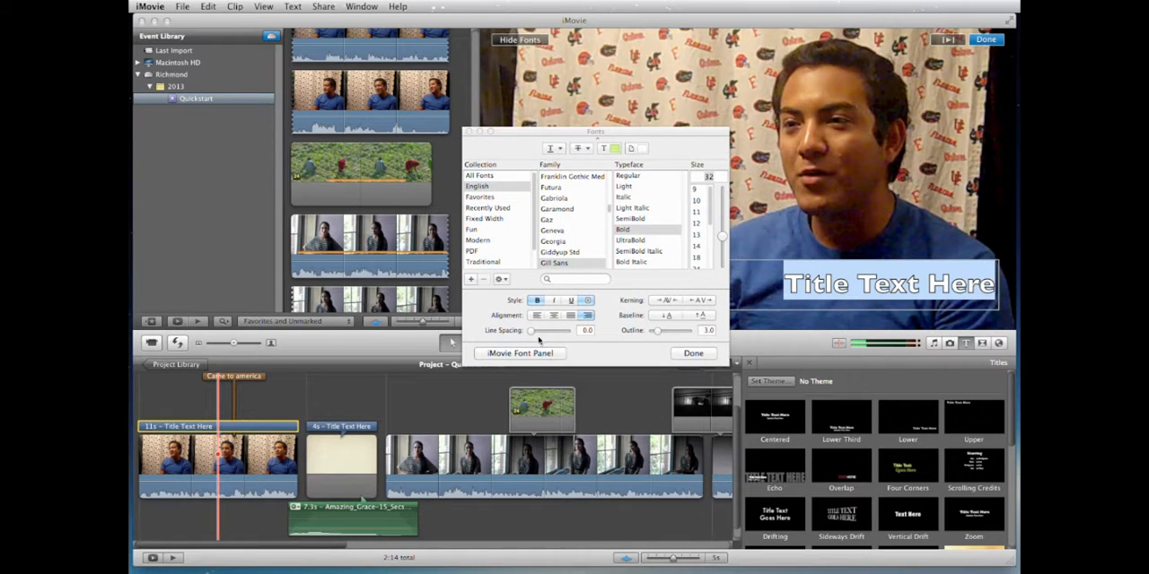
click(537, 316)
drag(624, 139, 369, 140)
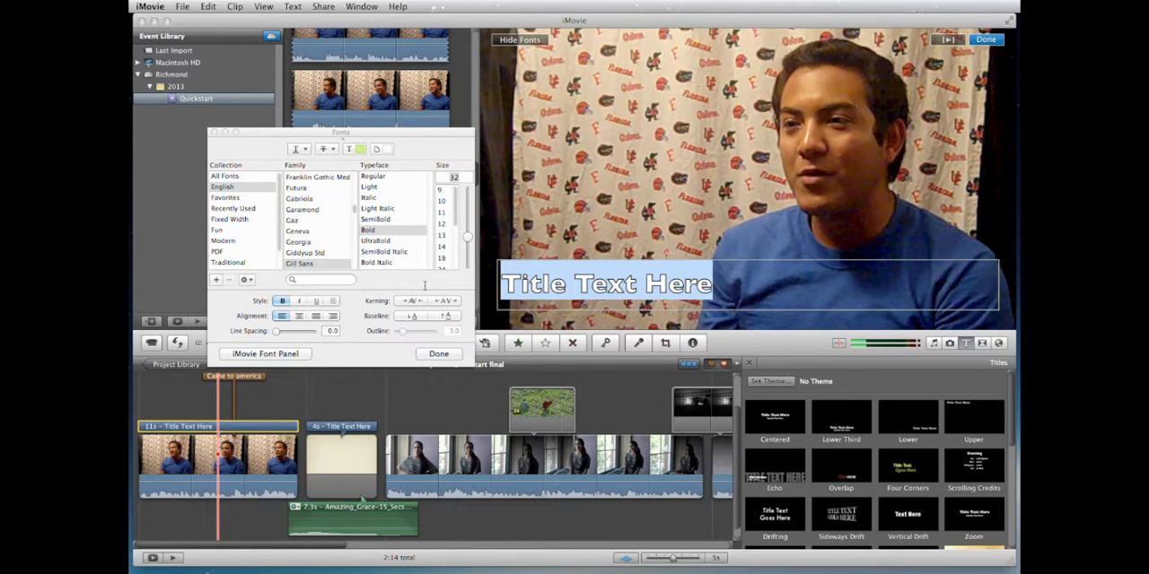
Step: Replace the title text with "HI I am", the speaker's first name, and "from Argentina and I have been in America for 10 years, since"
text(HI a)
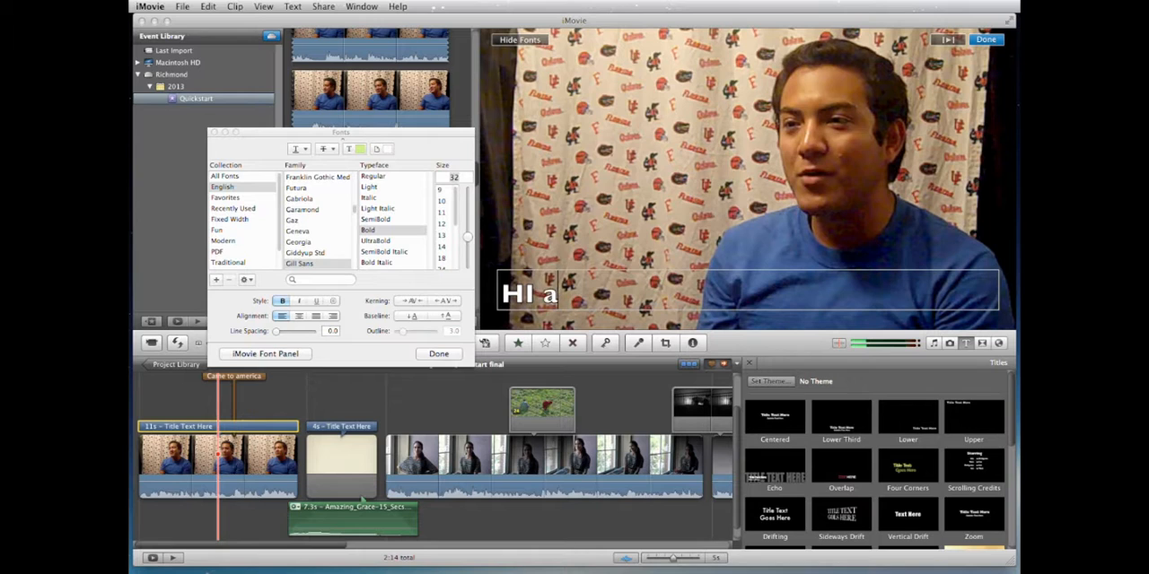
key(BackSpace)
text(I am Joh)
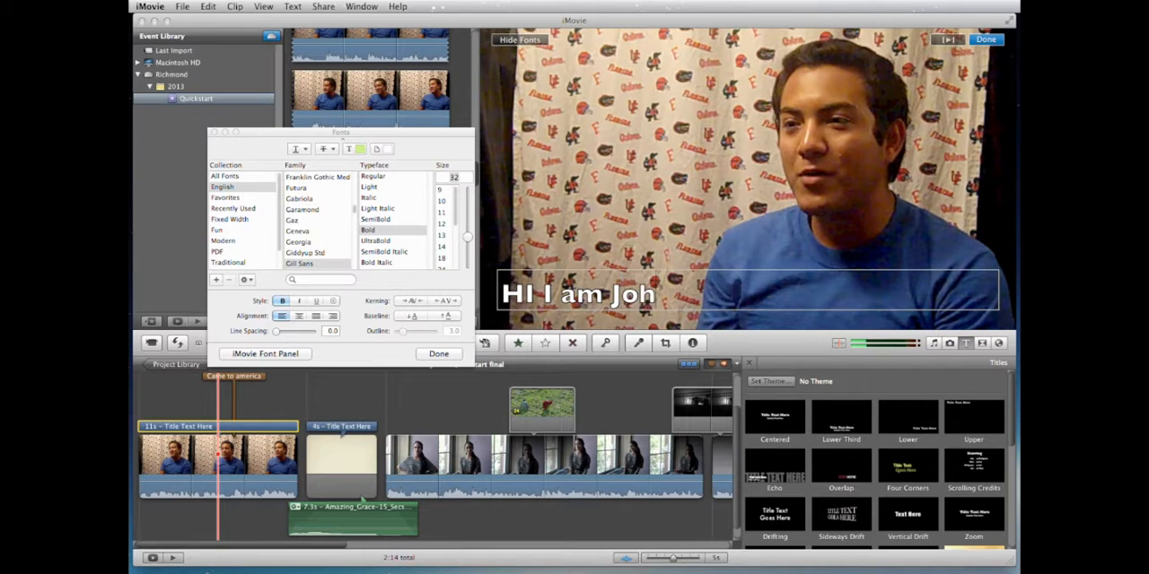
text(n from ARgen)
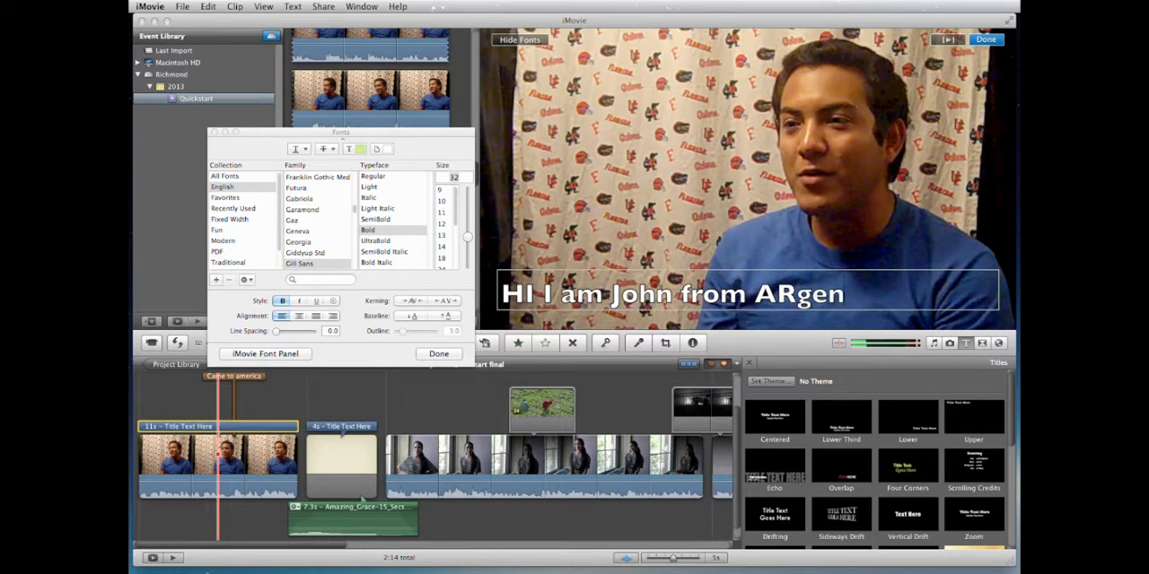
text(tina and I hav)
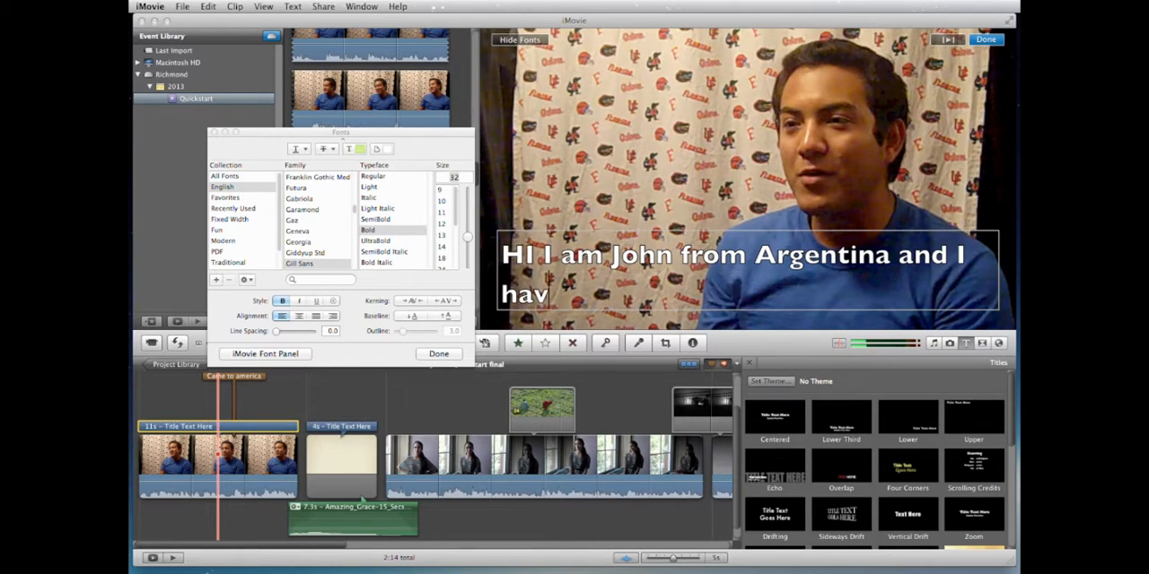
text(e been in)
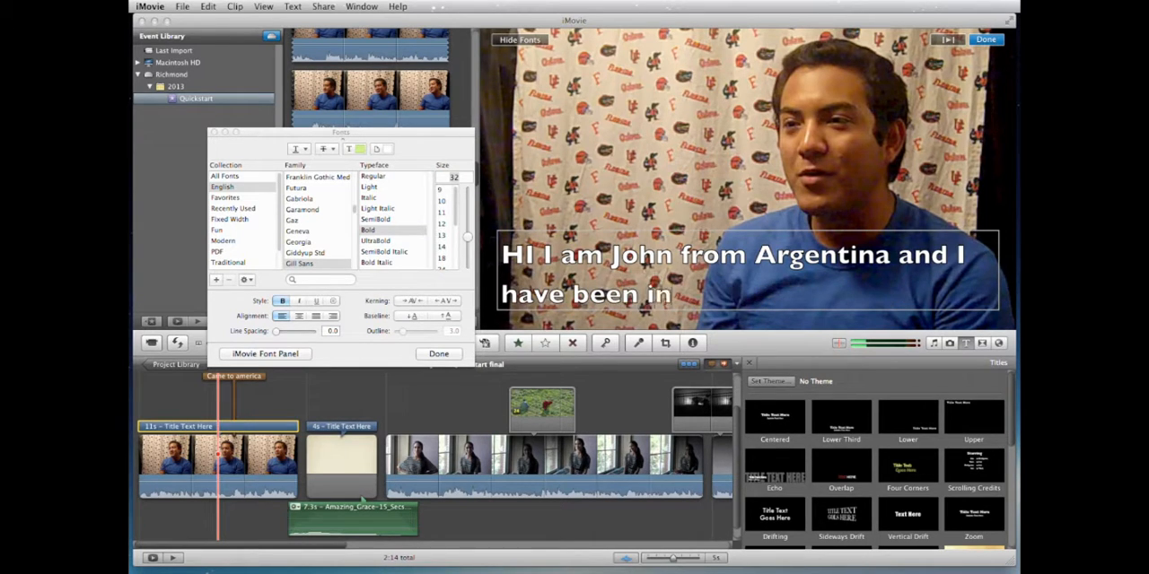
text( America for)
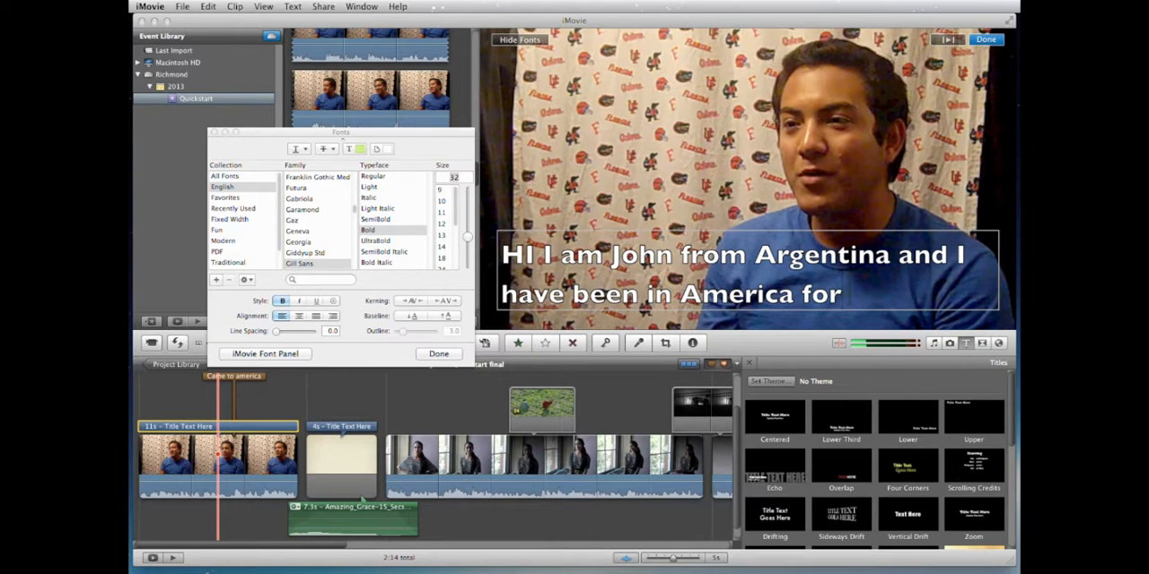
text( 10 uea)
key(BackSpace)
key(BackSpace)
key(BackSpace)
text(ue)
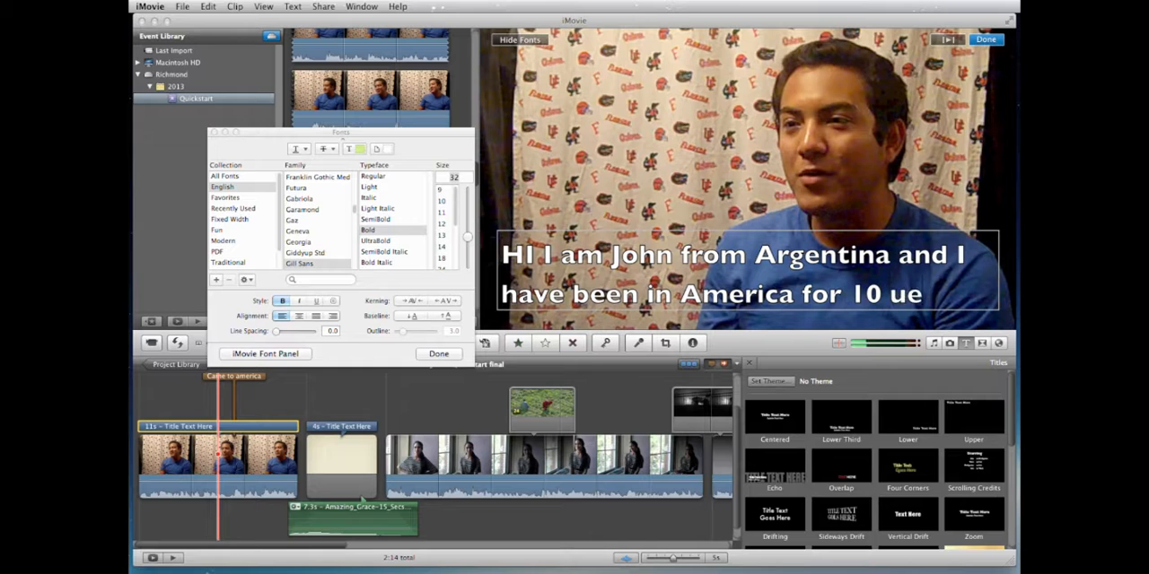
text(a)
key(BackSpace)
key(BackSpace)
key(BackSpace)
text(years, since)
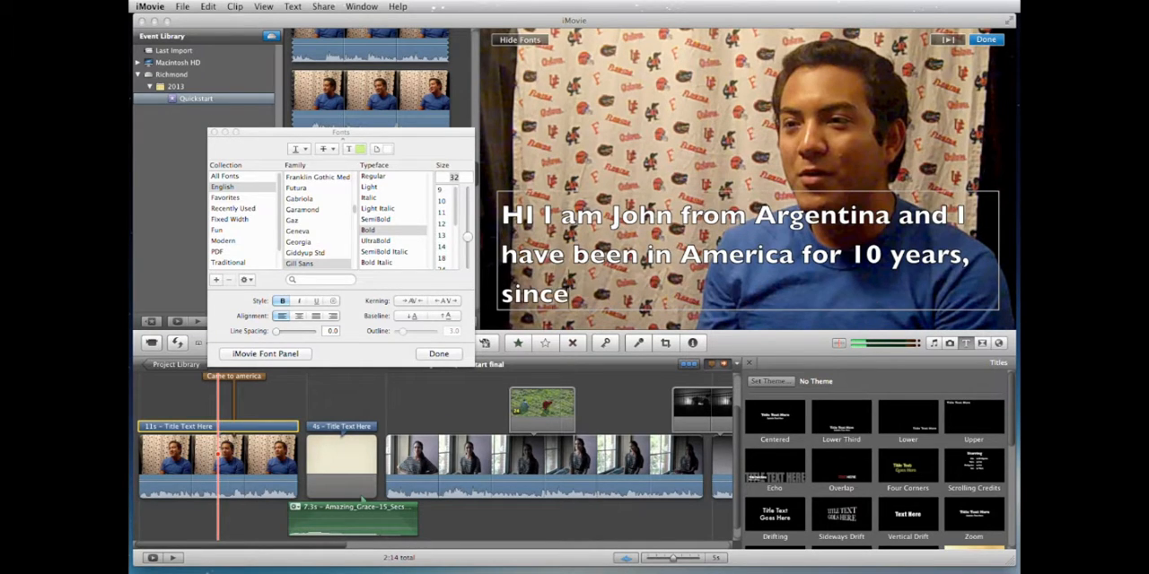
text( I was)
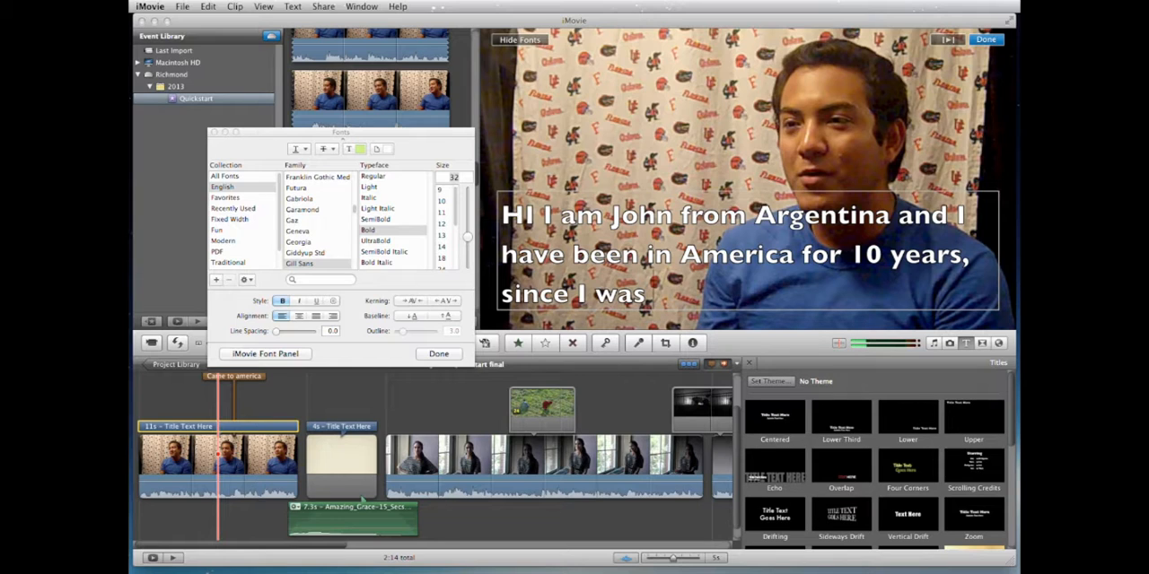
text( 2 year)
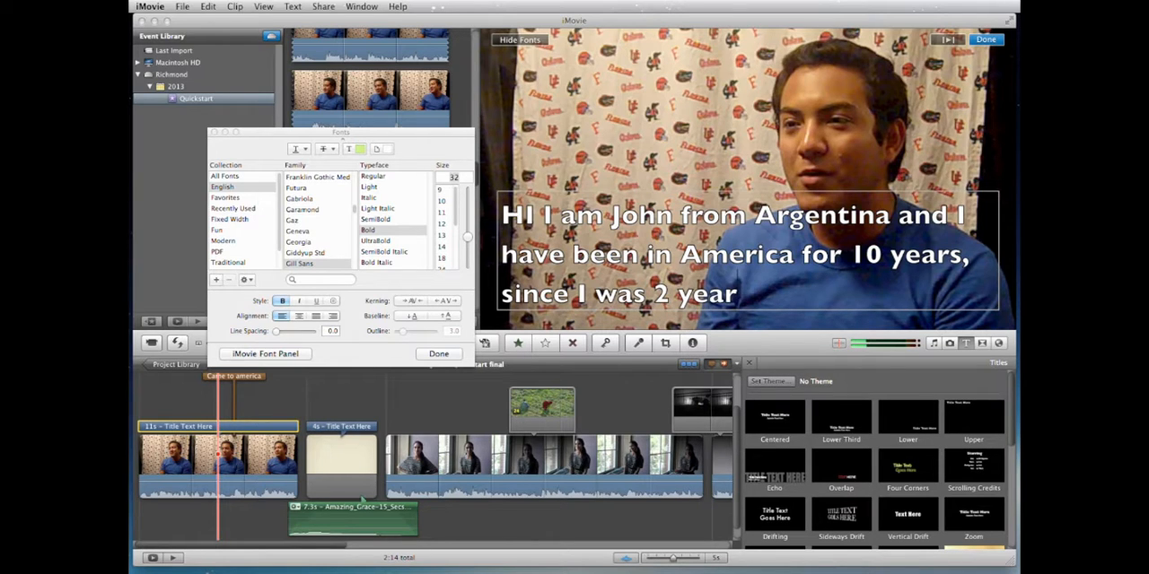
text(s olf)
Step: Complete the title sentence with "I was 10 years old."
key(BackSpace)
key(BackSpace)
key(BackSpace)
drag(678, 295, 653, 294)
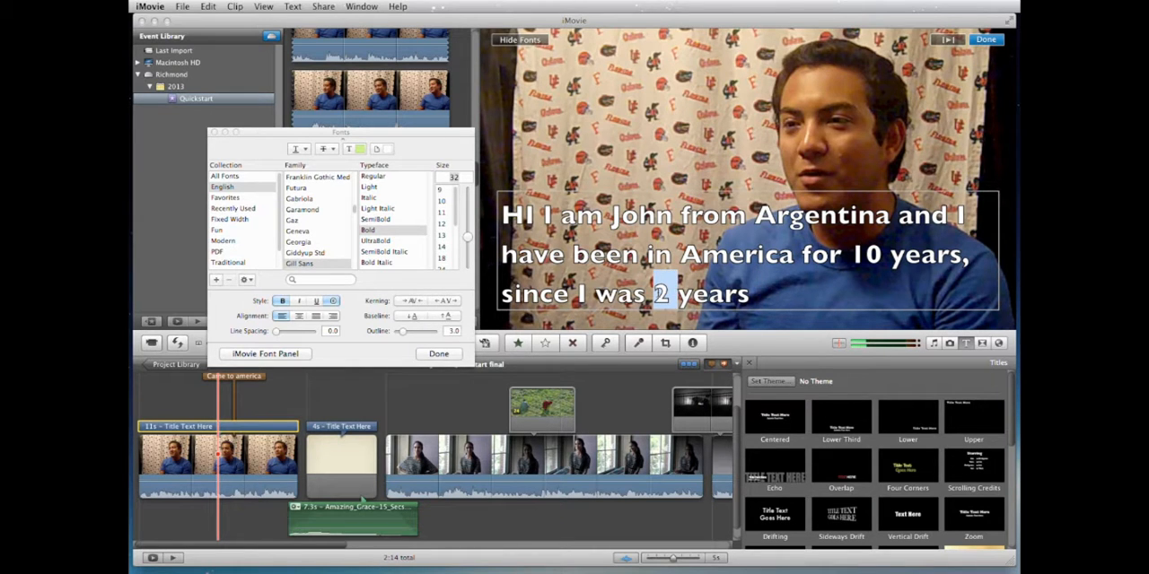
text(10)
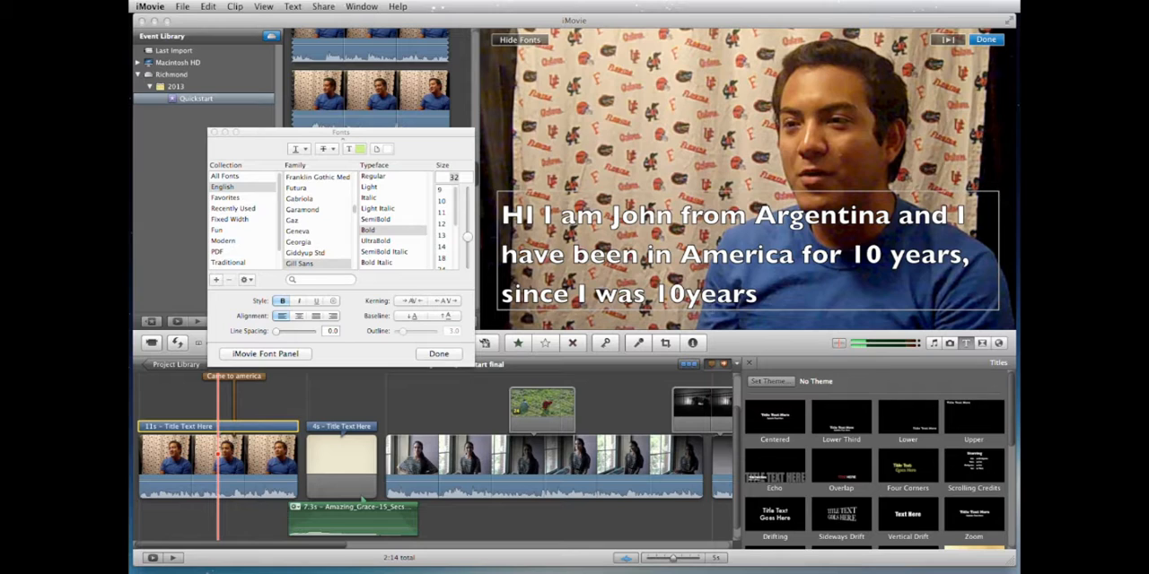
text( years)
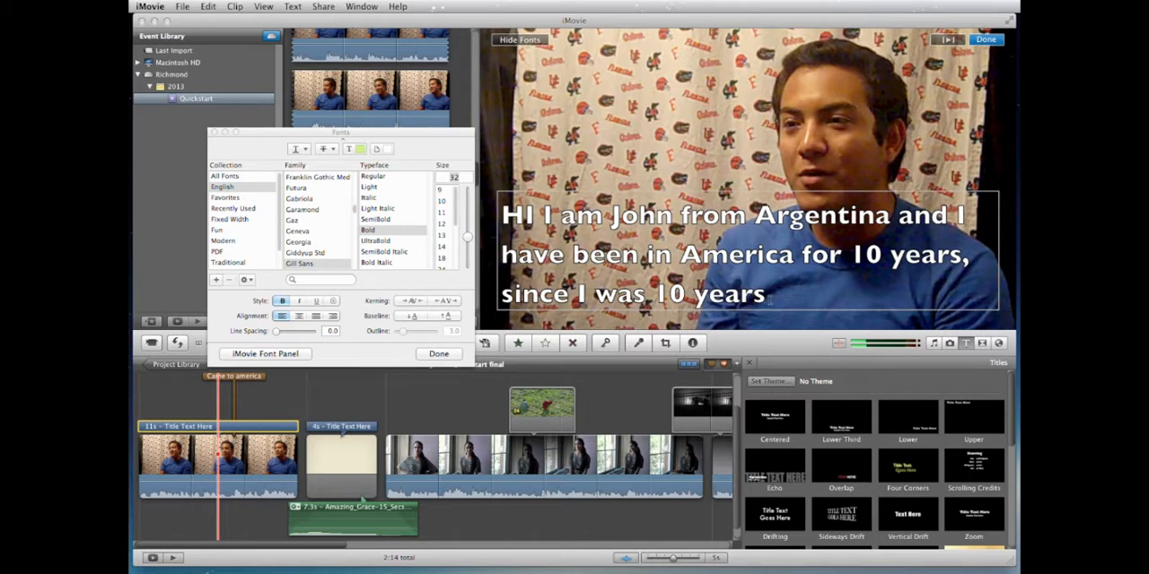
text( old.)
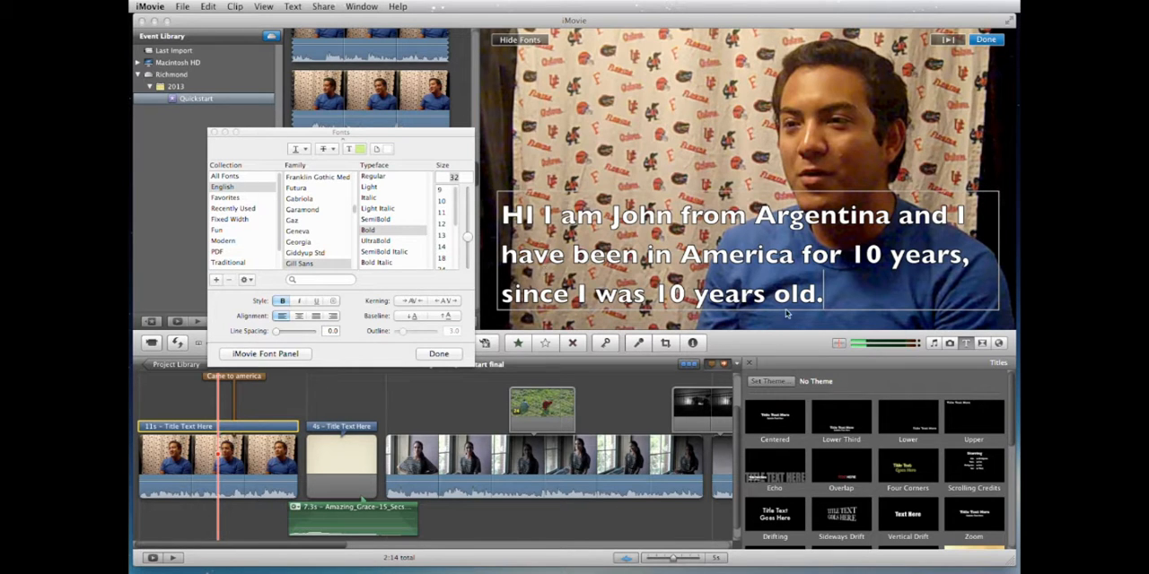
Step: Set the whole title text to size 24 with a 1.1 outline and finish editing the title
drag(827, 297, 471, 253)
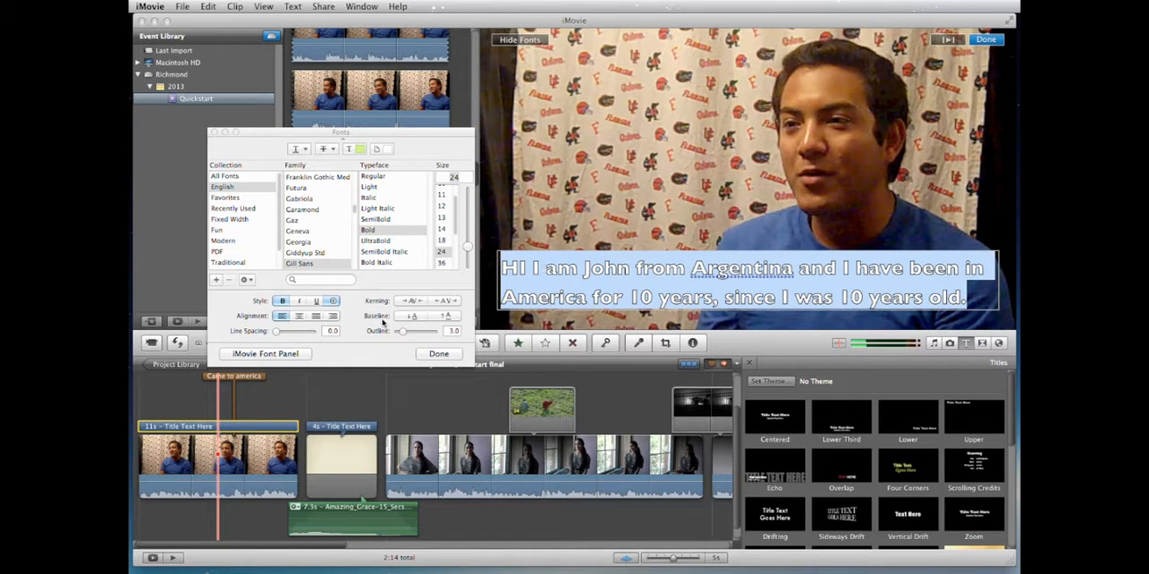
drag(401, 334, 396, 333)
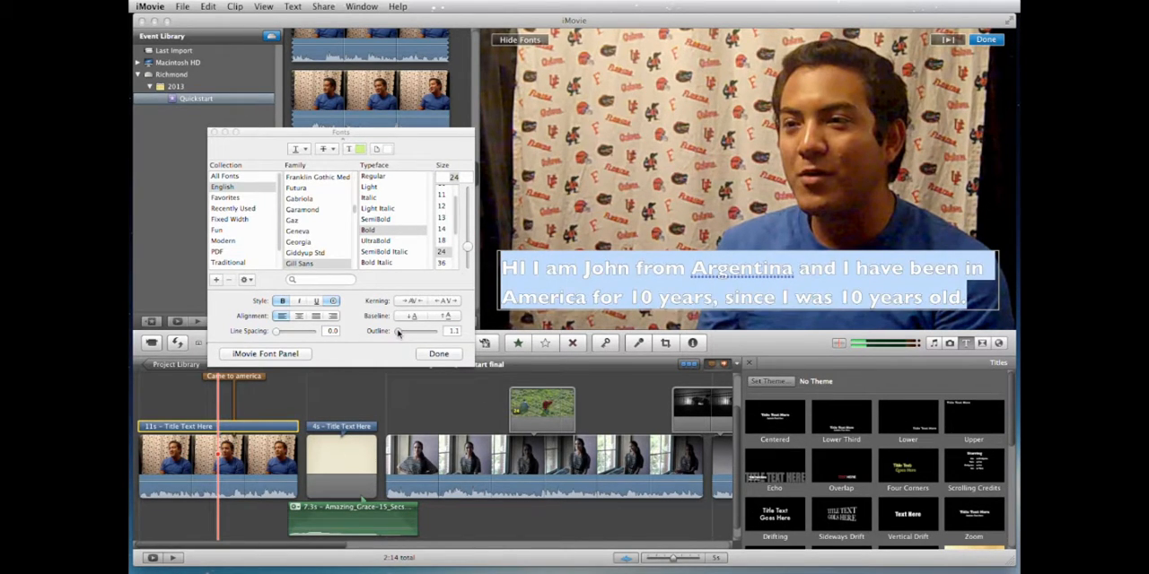
click(439, 354)
click(986, 40)
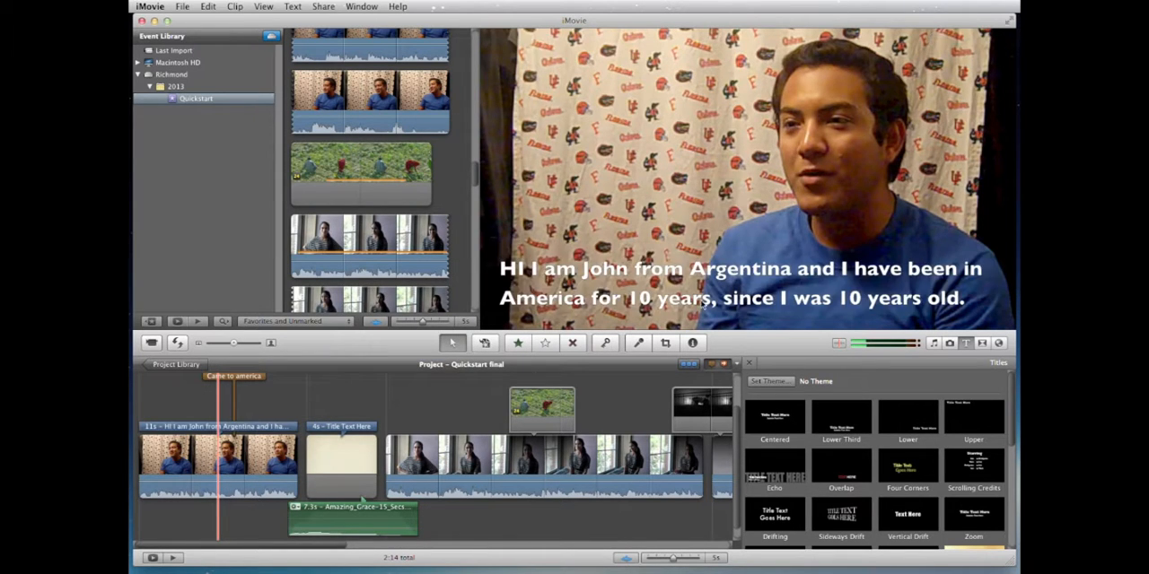
Step: Try duplicating the last title onto the clip of the woman in the striped top
click(215, 426)
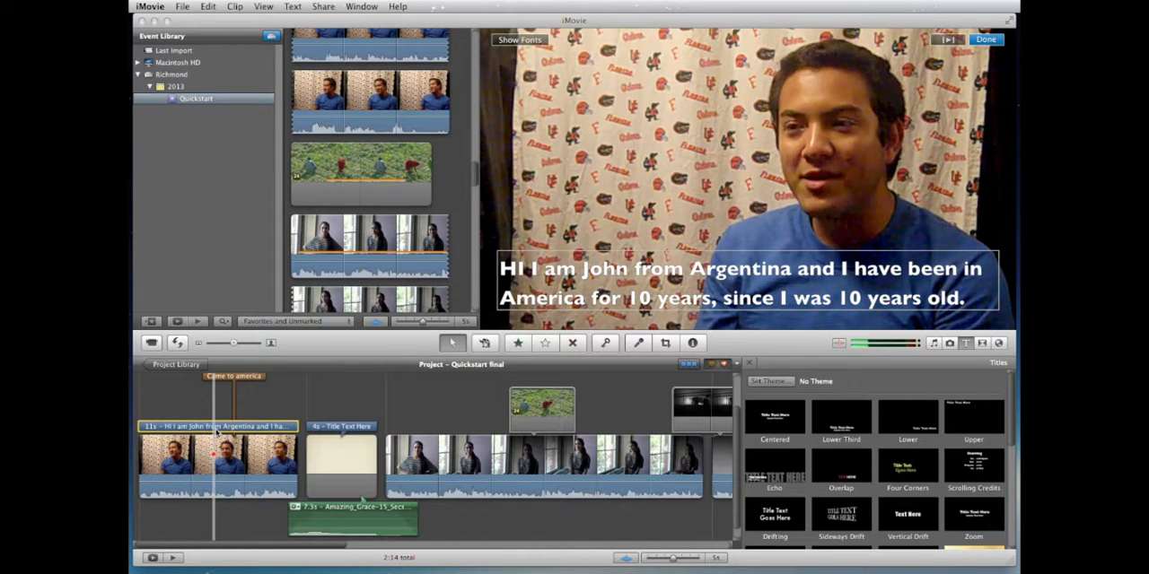
click(431, 451)
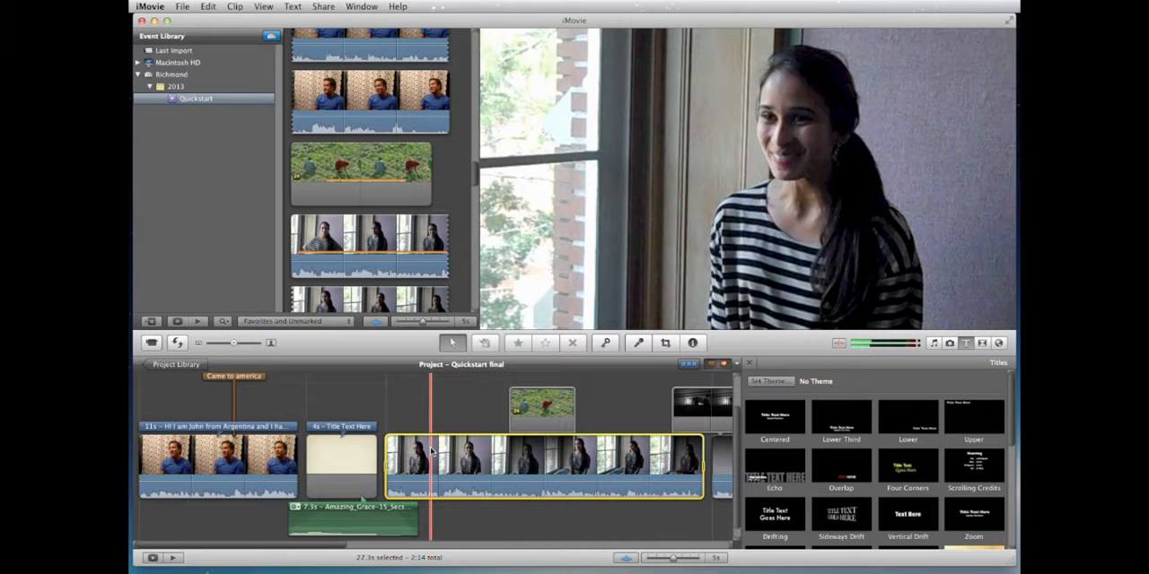
right_click(425, 447)
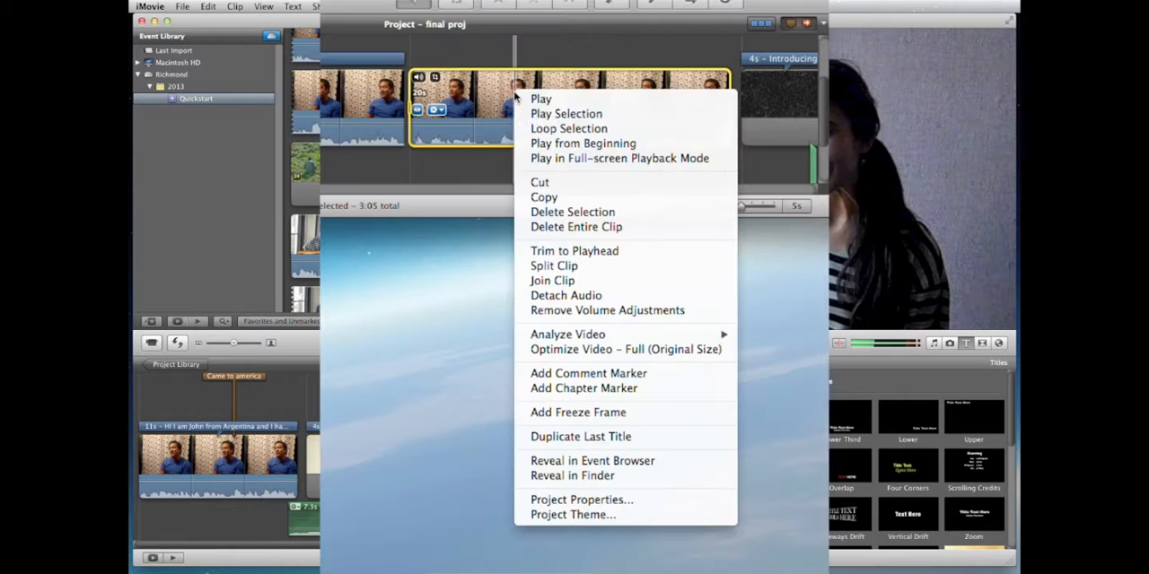
click(588, 437)
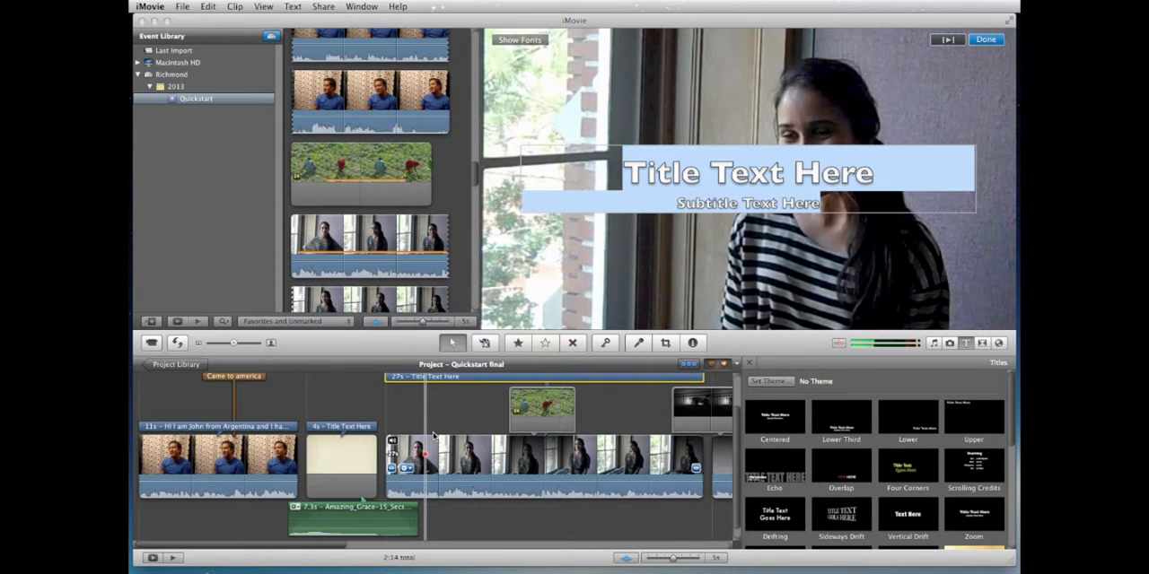
Step: Compare the duplicated title with the title card's text, and delete the duplicate above the striped-top clip
scroll(434, 437, up, 1)
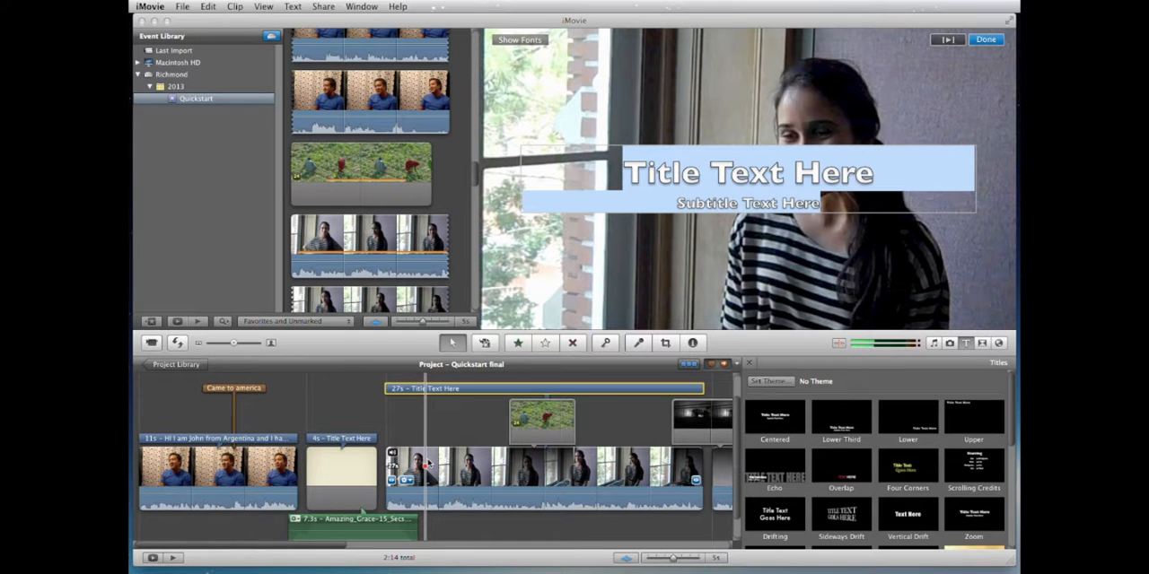
scroll(458, 456, down, 2)
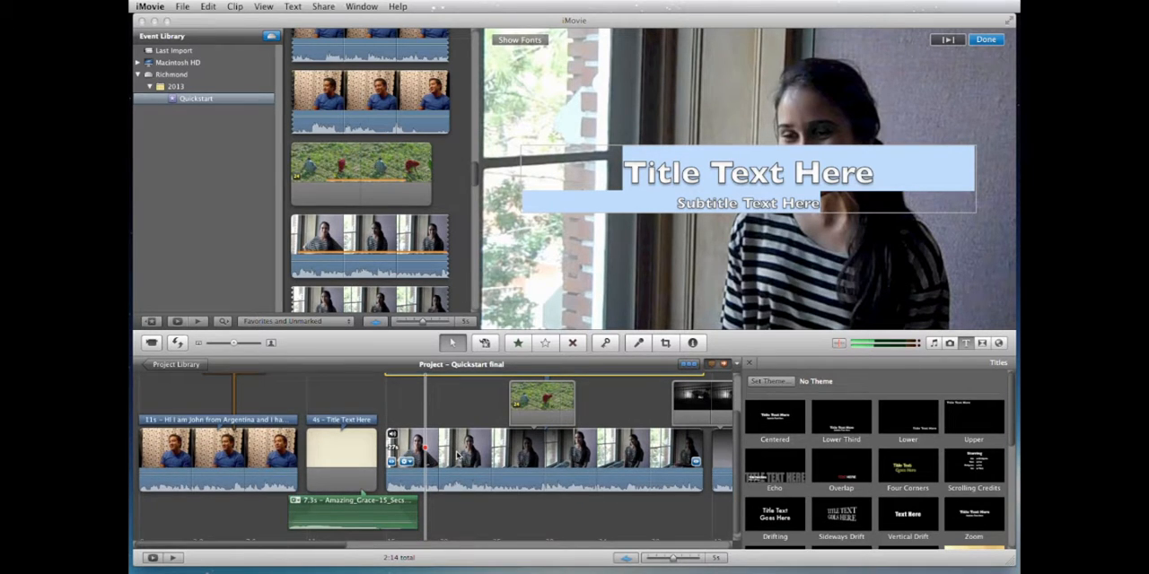
scroll(456, 454, up, 5)
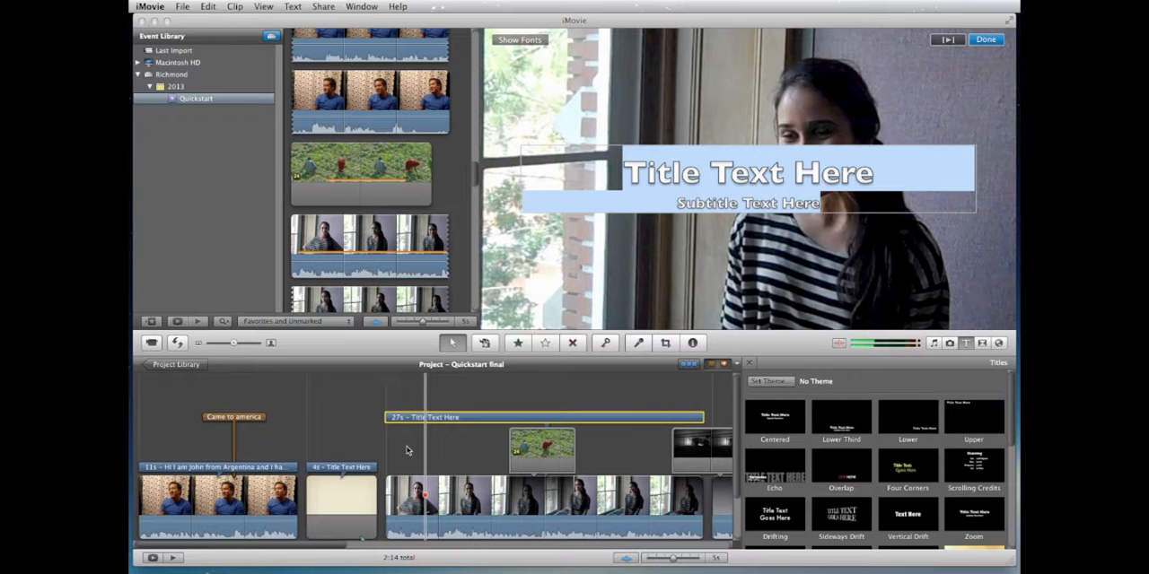
click(364, 473)
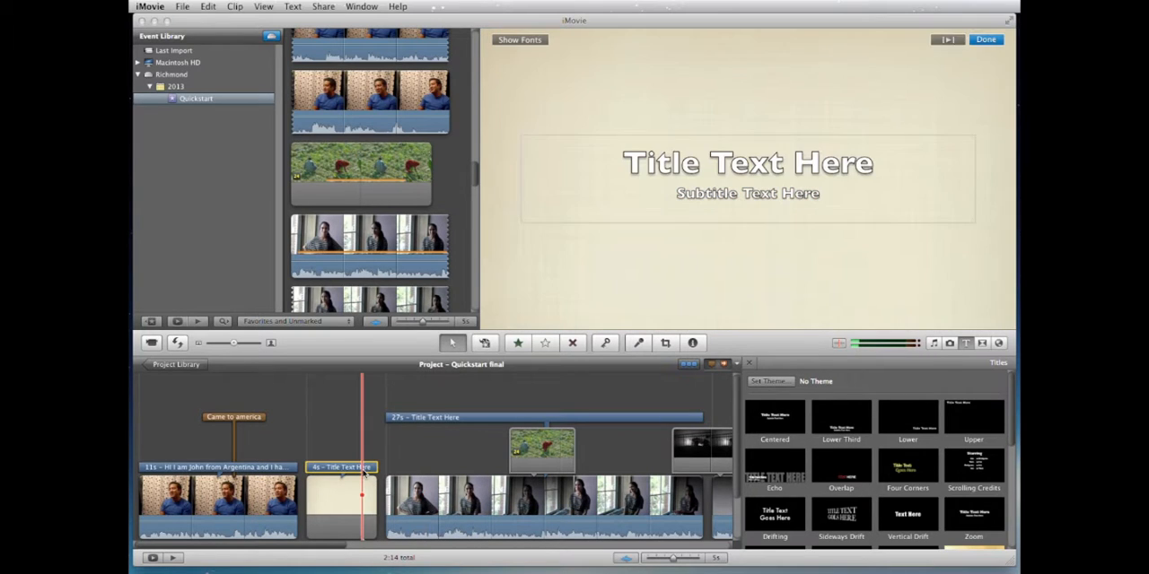
click(477, 419)
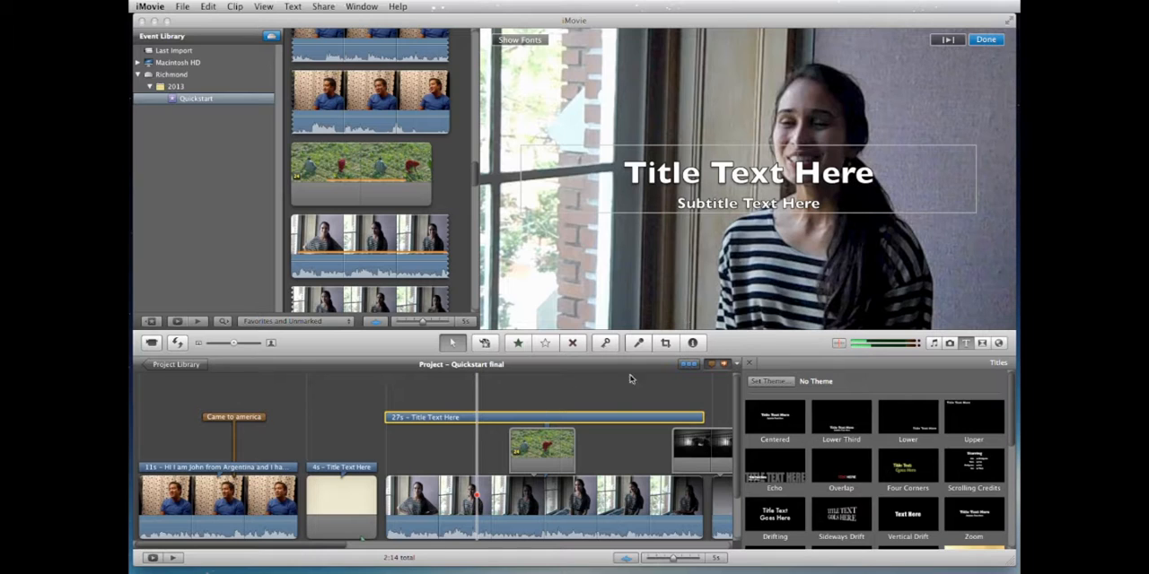
click(612, 419)
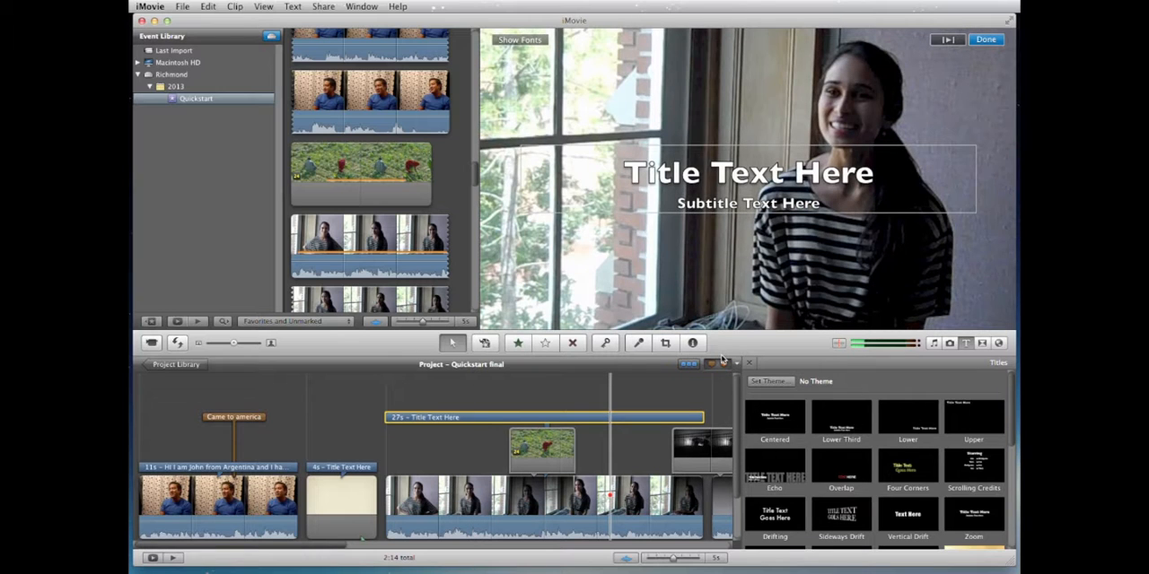
key(Delete)
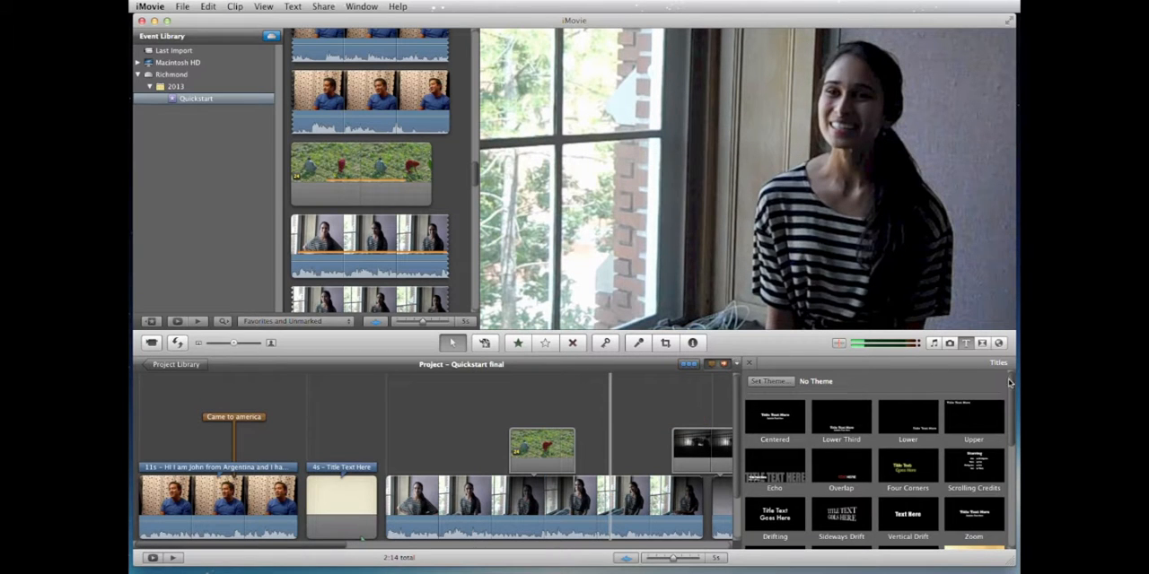
Step: Add a Lower title across the whole striped-top clip and left-align its placeholder text
drag(922, 430, 563, 428)
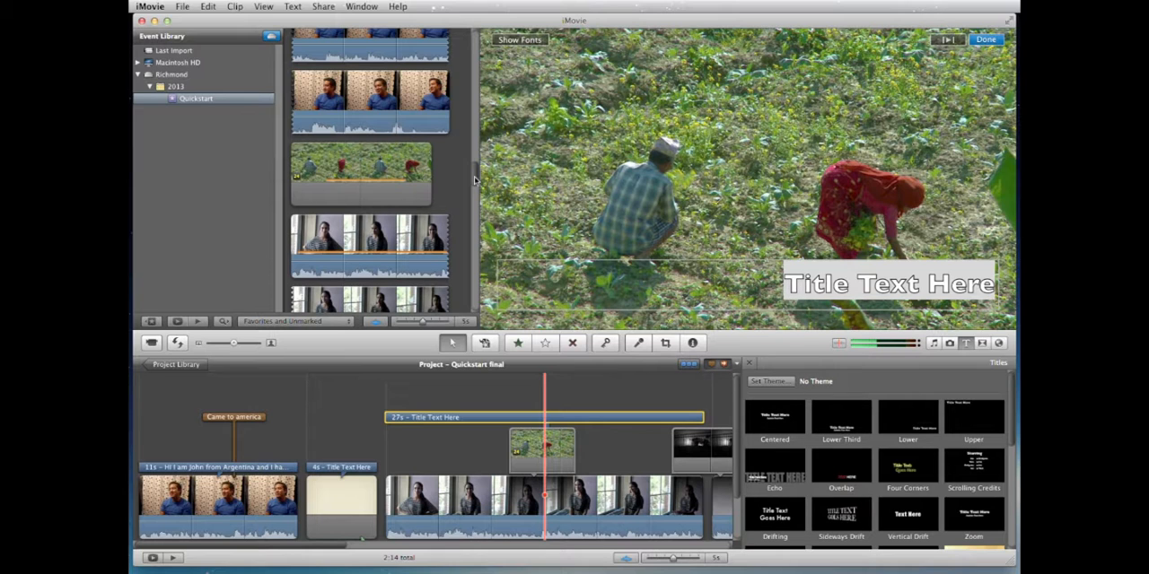
click(520, 40)
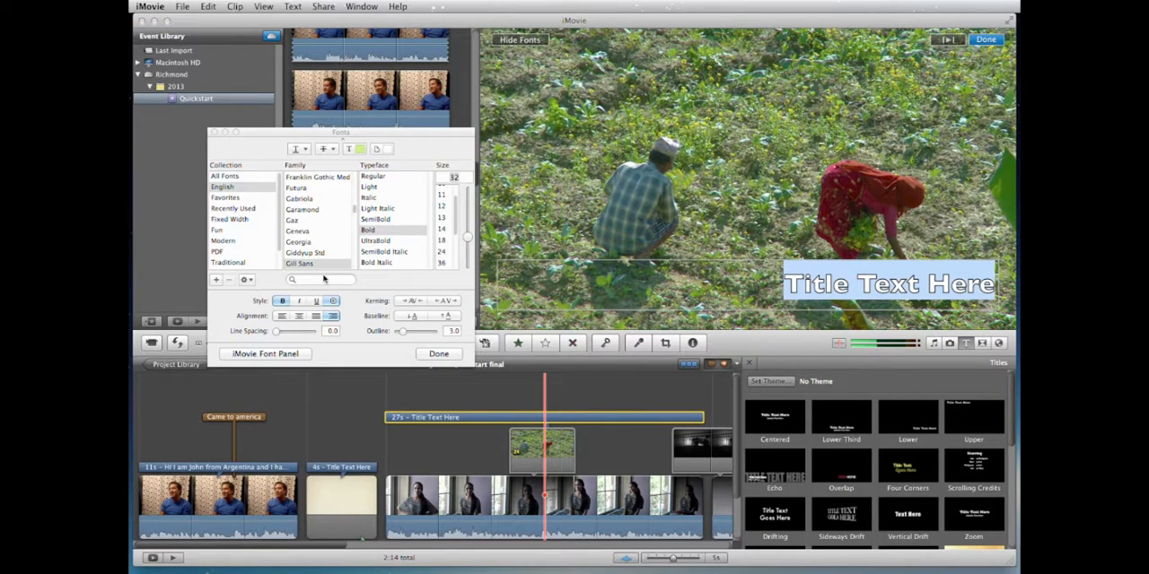
click(286, 316)
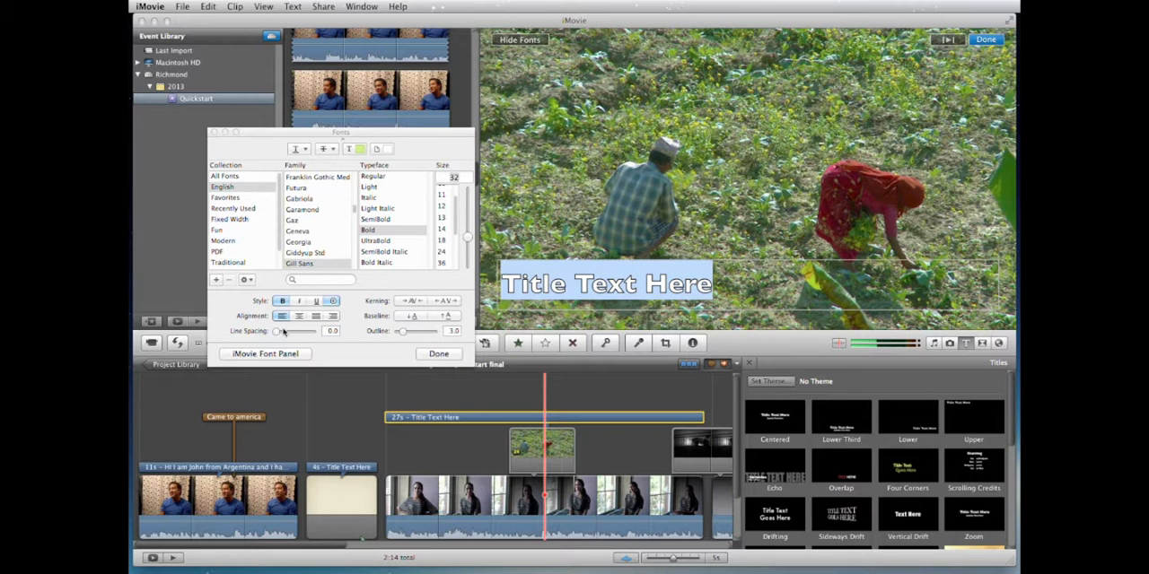
drag(297, 132, 290, 75)
click(408, 296)
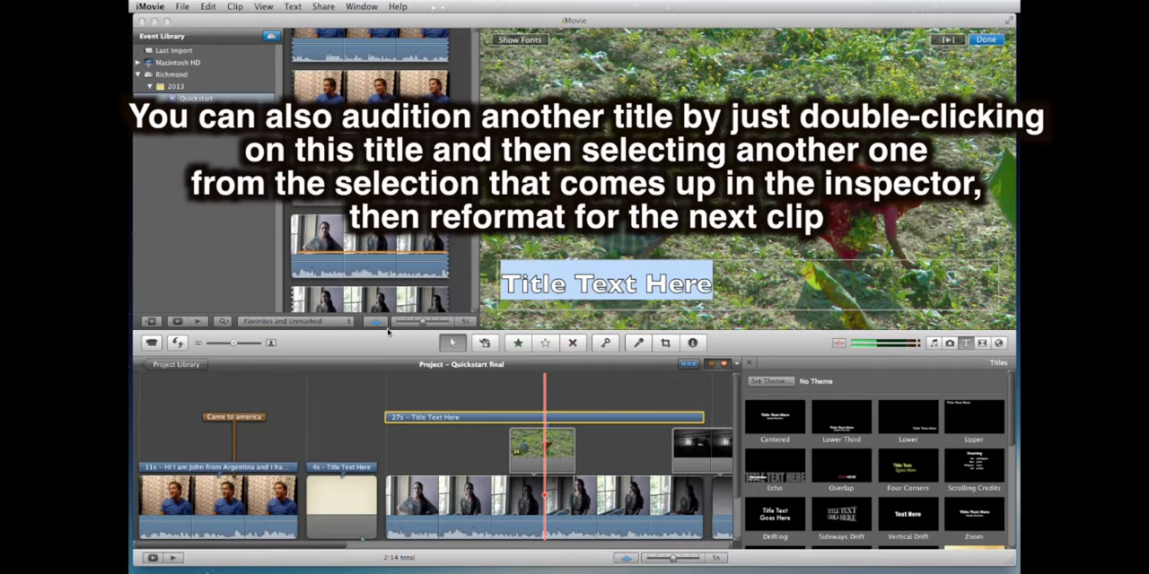
Step: Copy the formatted title text from the first interview clip into the Lower title on the striped-top clip and finish editing
double_click(281, 468)
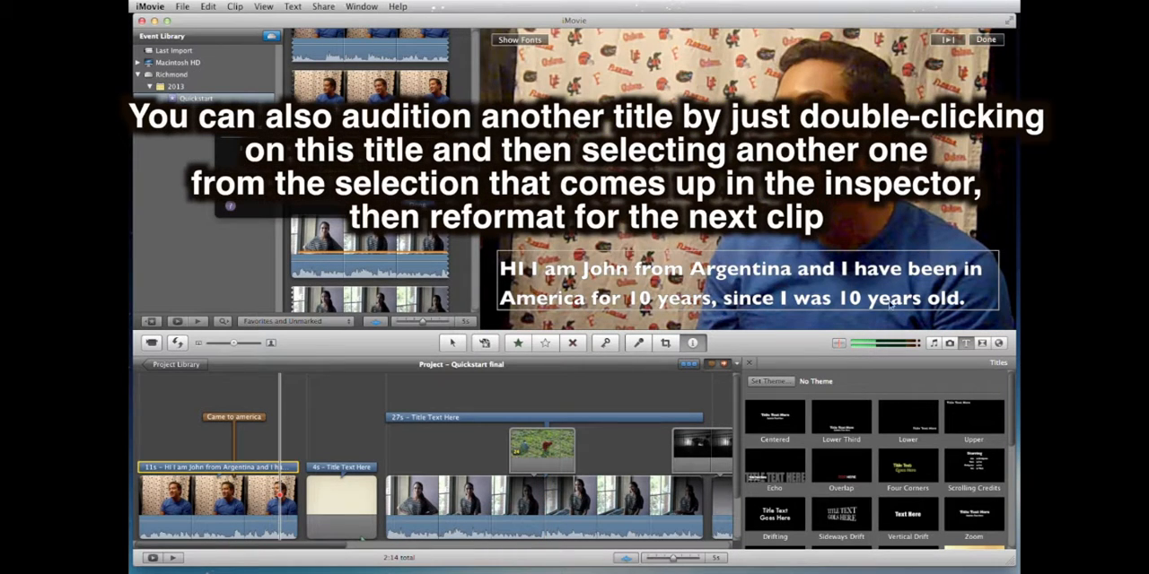
click(970, 299)
key(super+c)
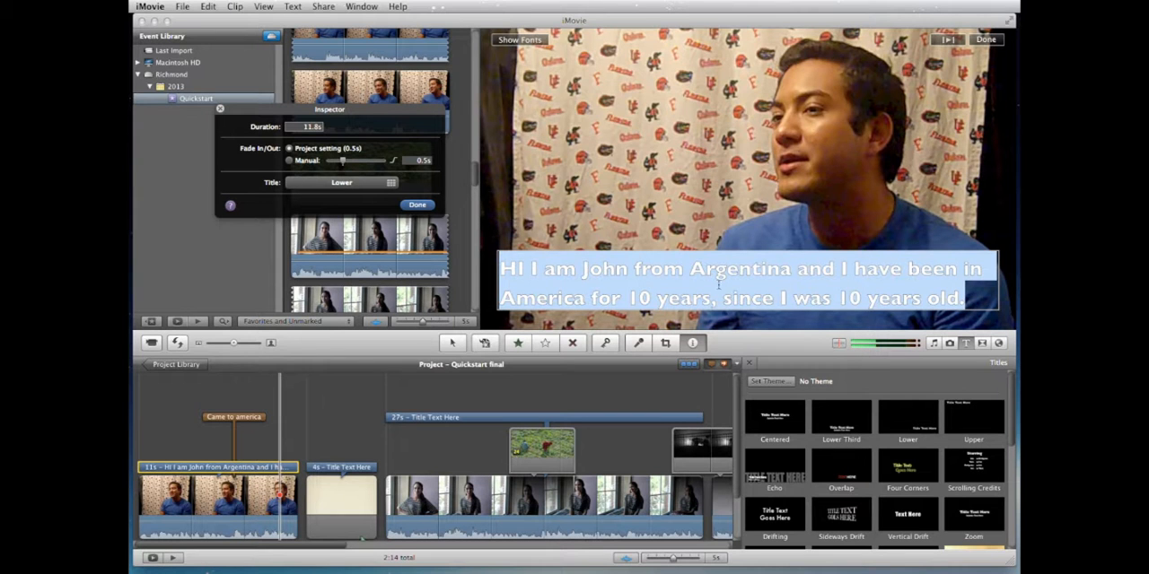
click(986, 41)
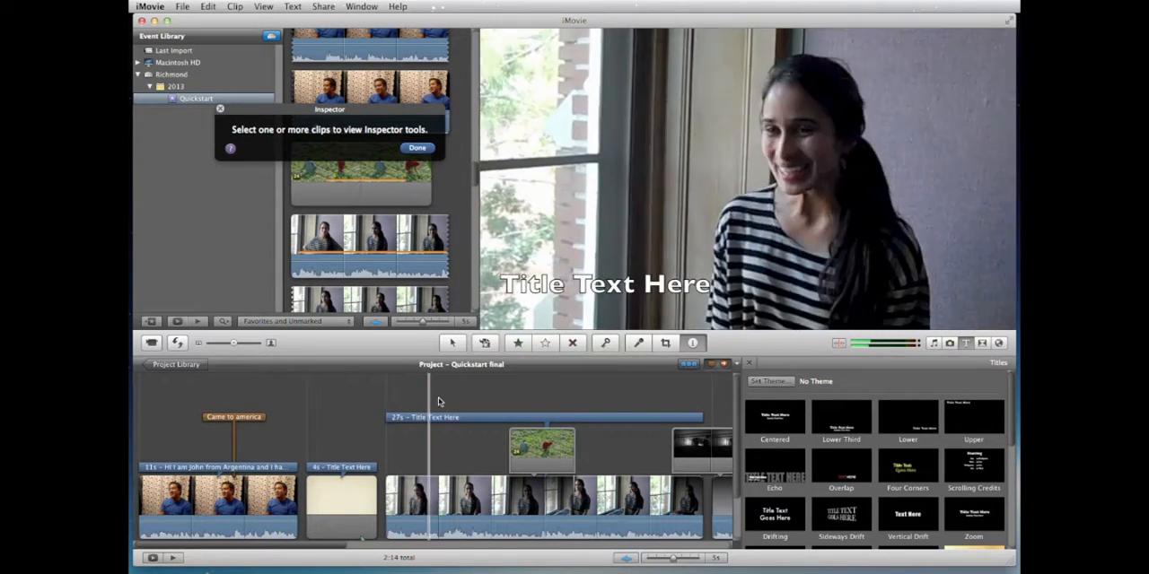
double_click(449, 417)
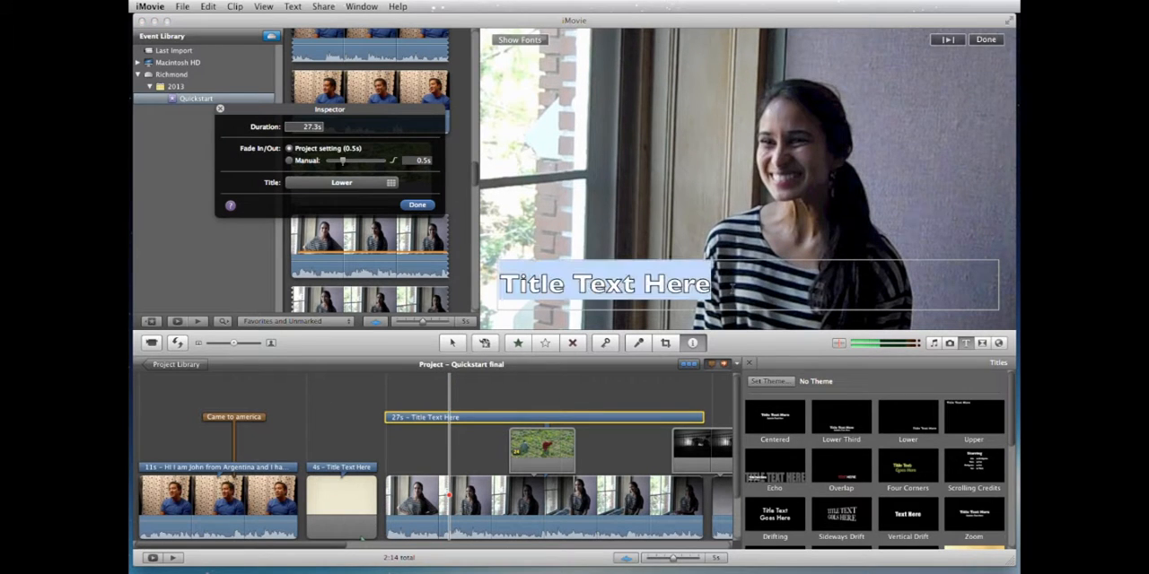
key(super+v)
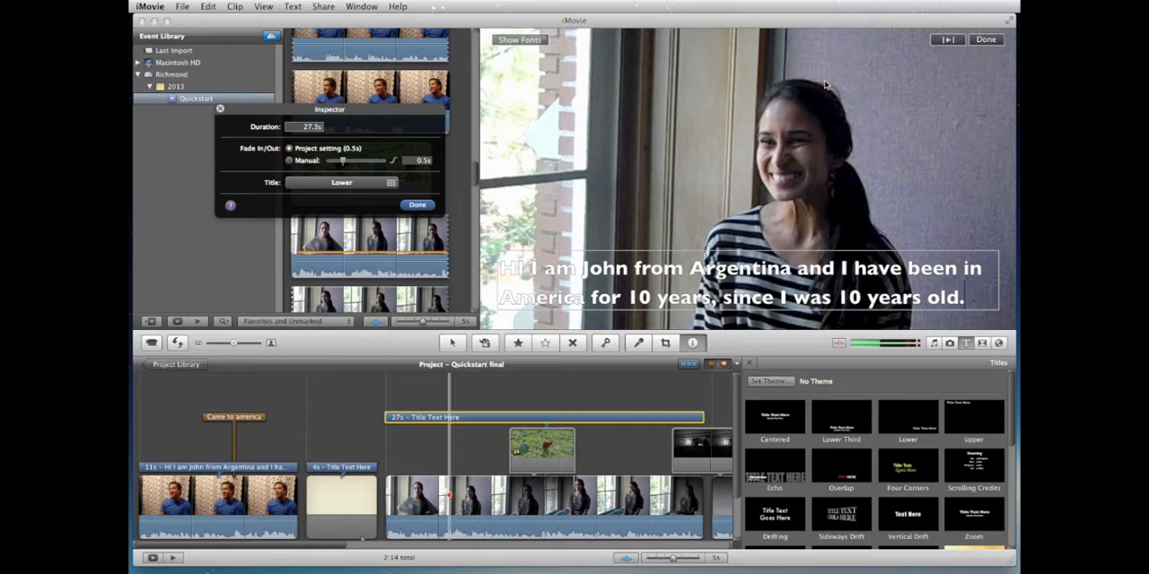
click(417, 205)
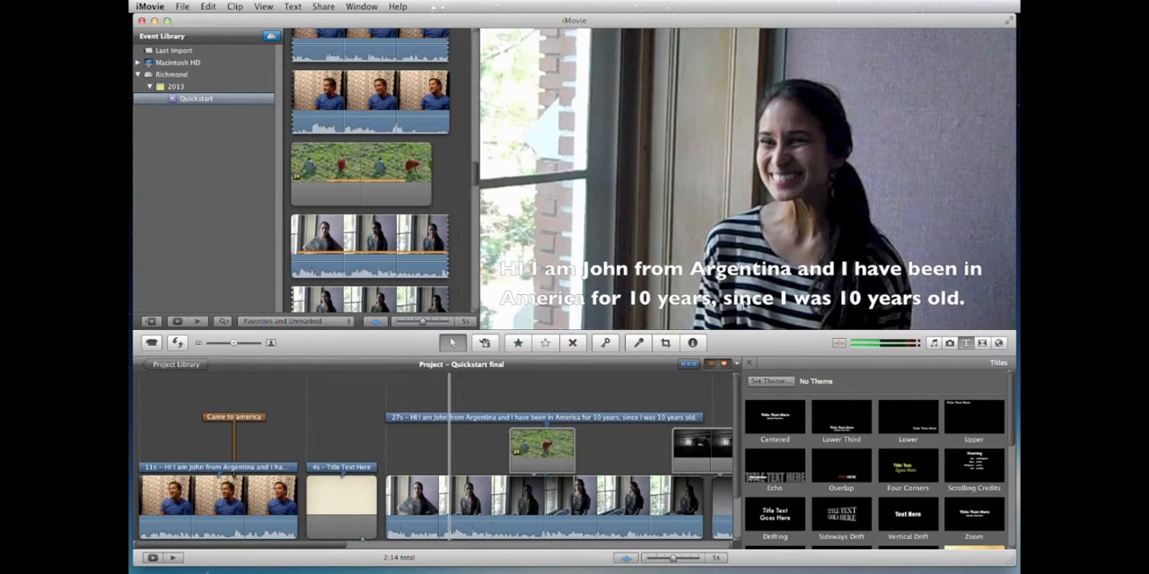
Step: Add the same formatted title across the whole 56-second striped-top clip and finish editing it
scroll(625, 445, right, 8)
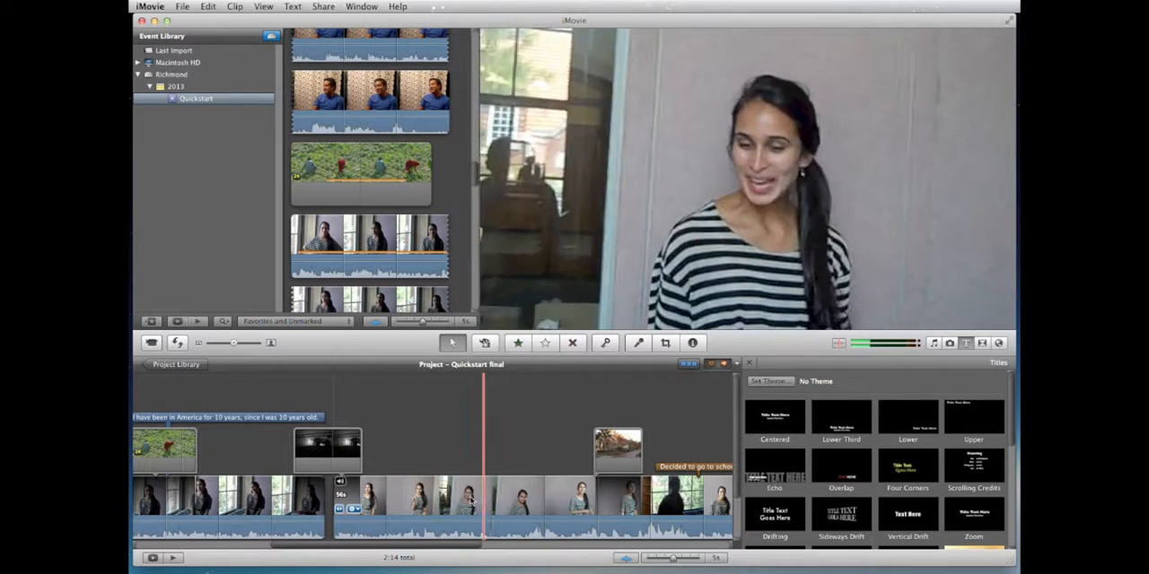
click(463, 497)
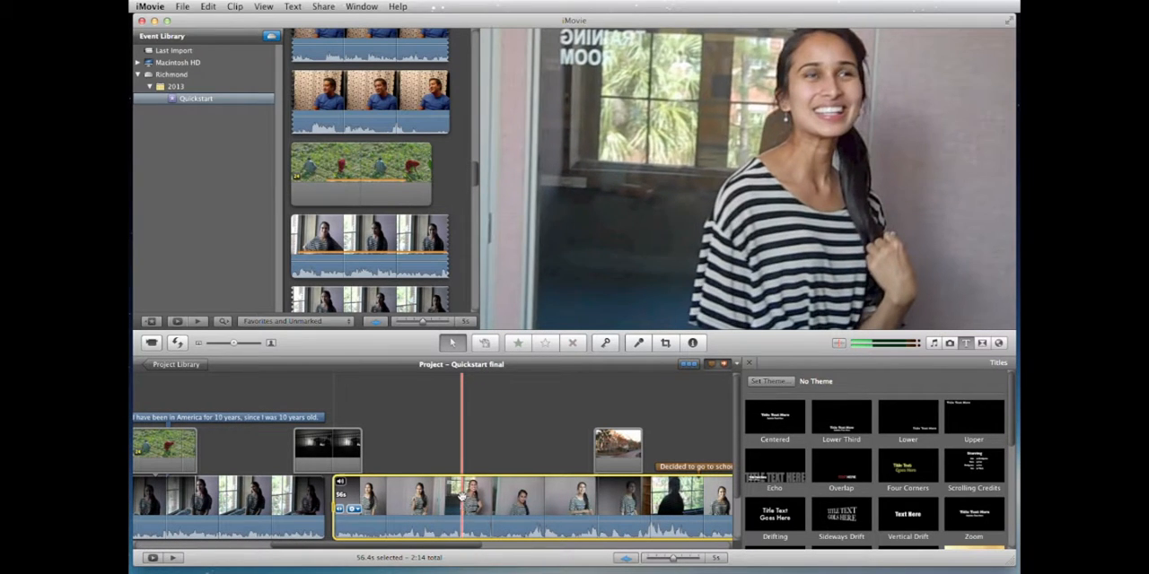
right_click(456, 488)
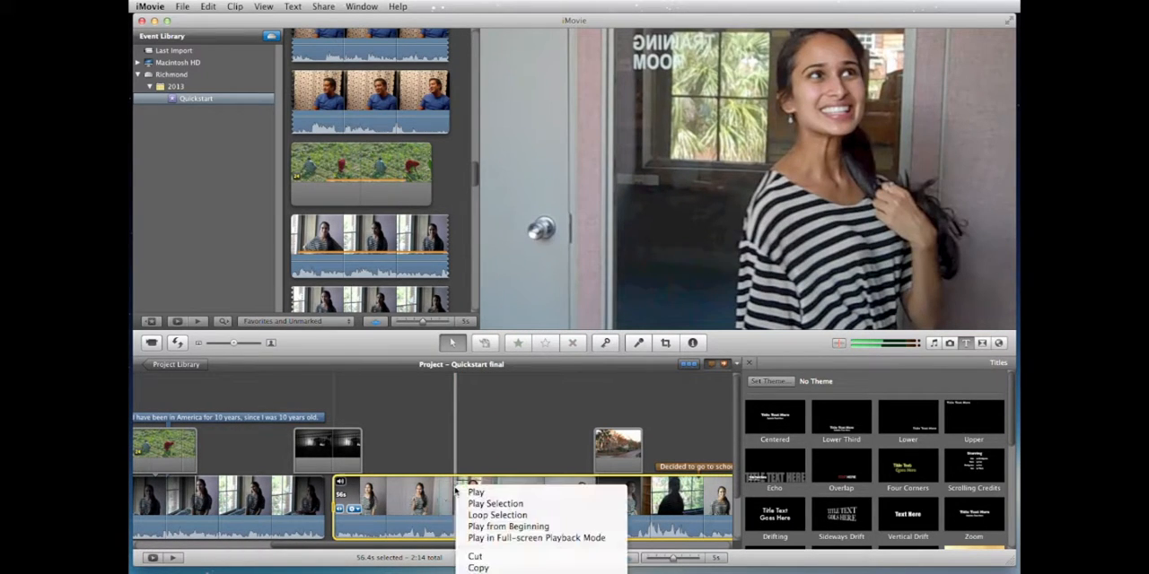
key(Escape)
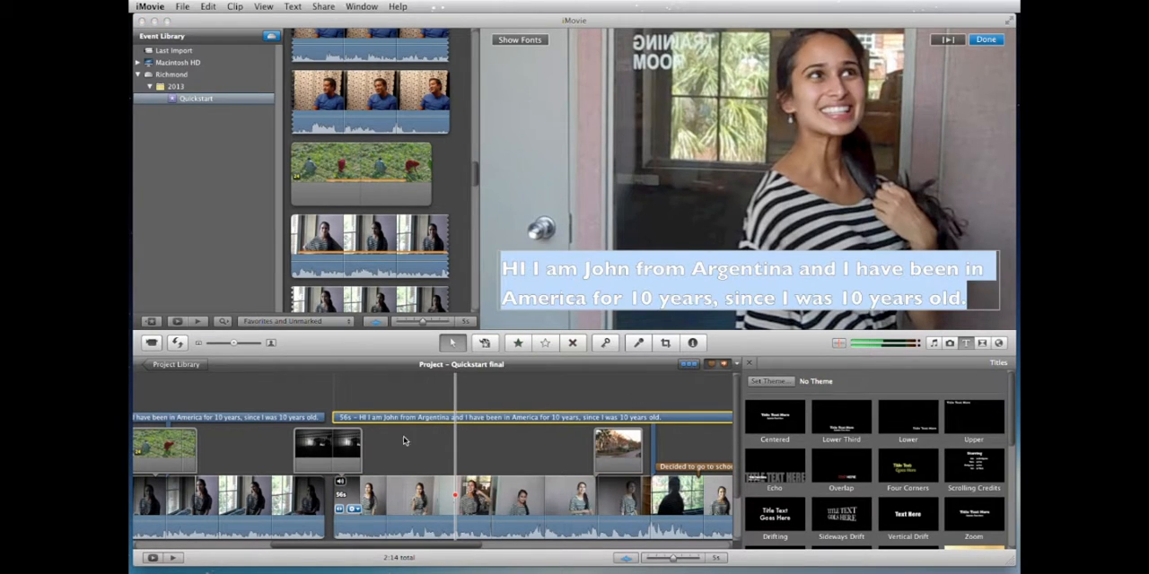
scroll(418, 449, right, 10)
scroll(418, 448, left, 8)
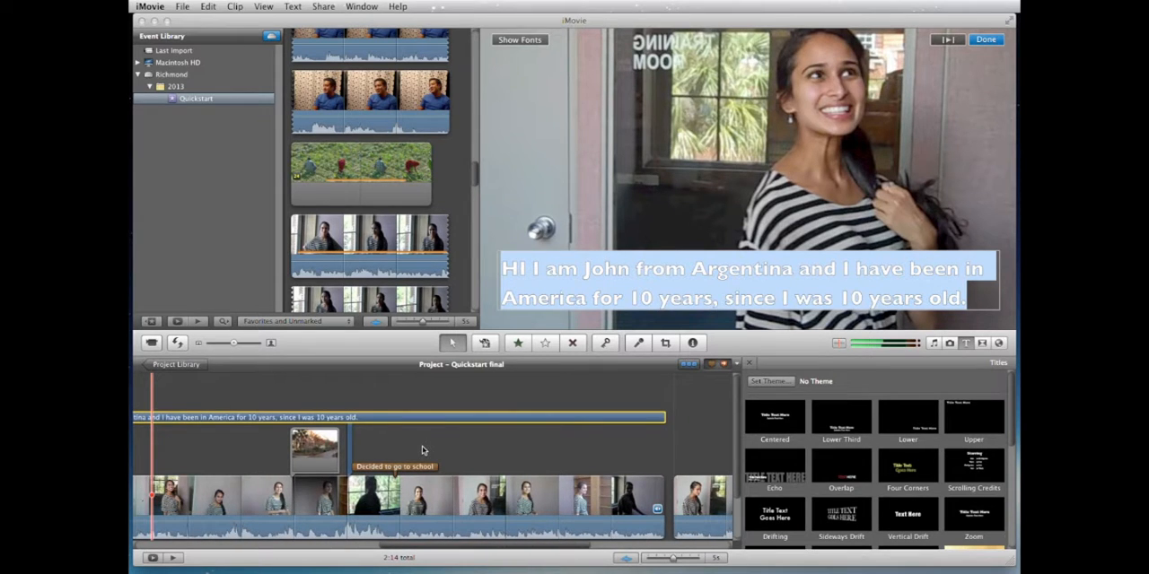
scroll(422, 446, right, 5)
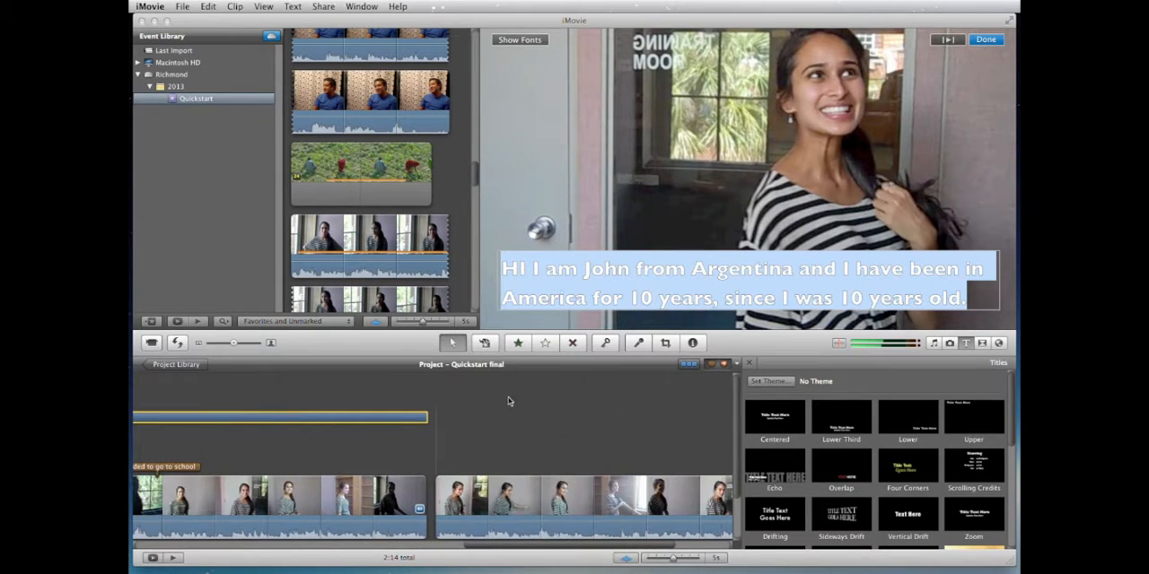
click(987, 41)
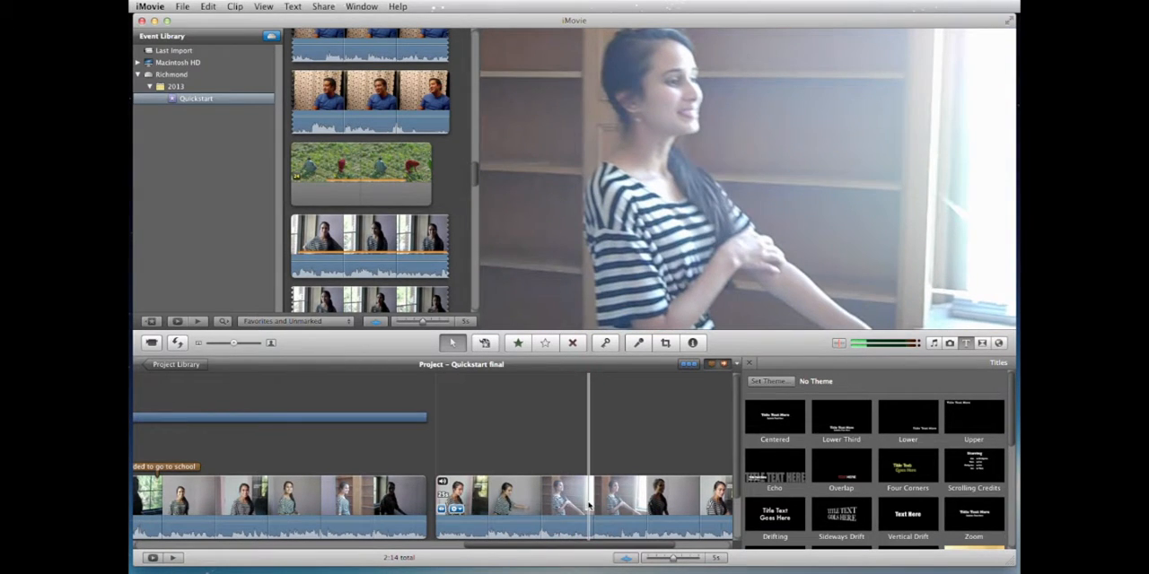
Step: Split the clip following the 56-second one near its middle and add the formatted title across its first part
right_click(588, 507)
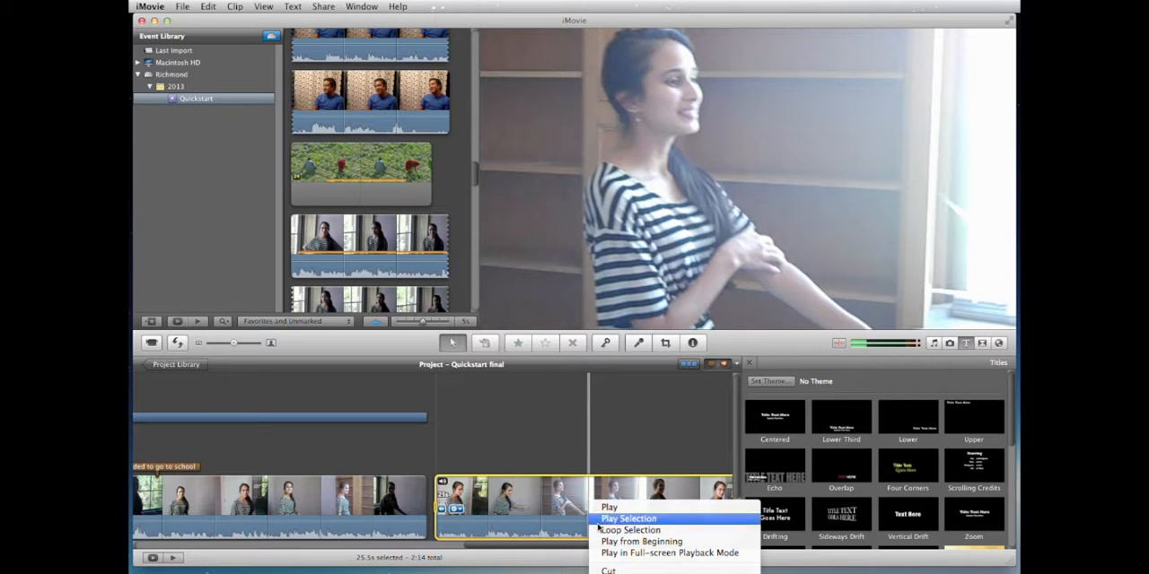
click(621, 573)
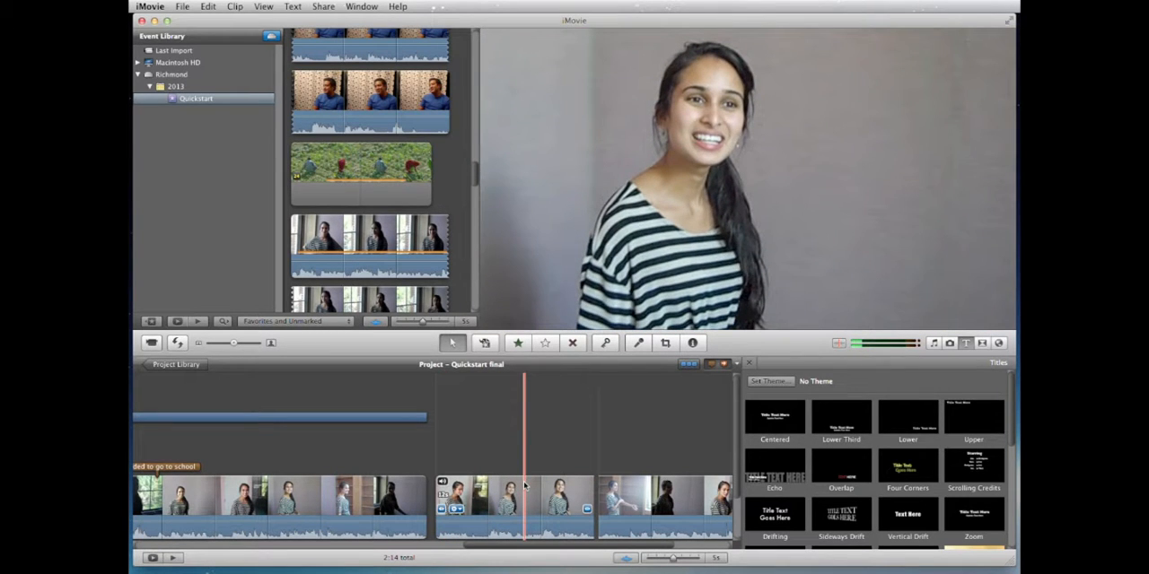
click(525, 485)
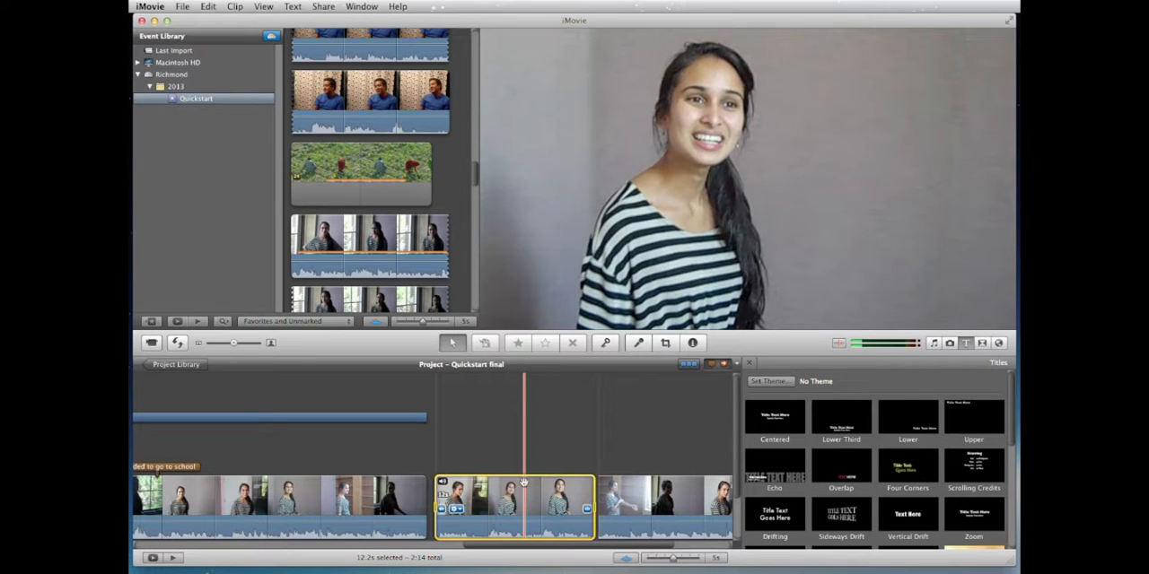
right_click(525, 485)
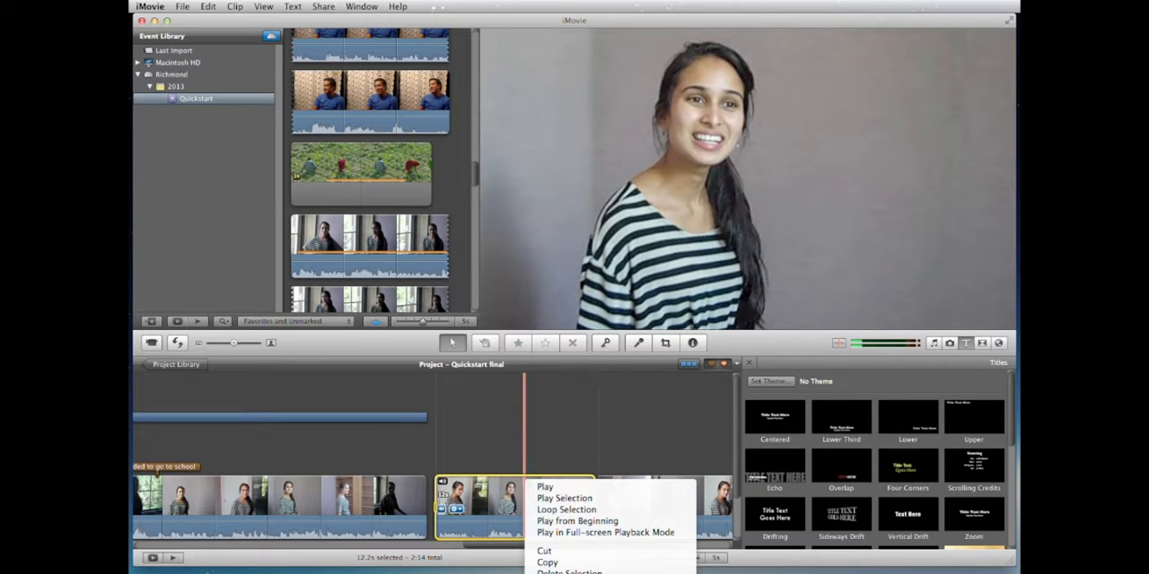
click(555, 573)
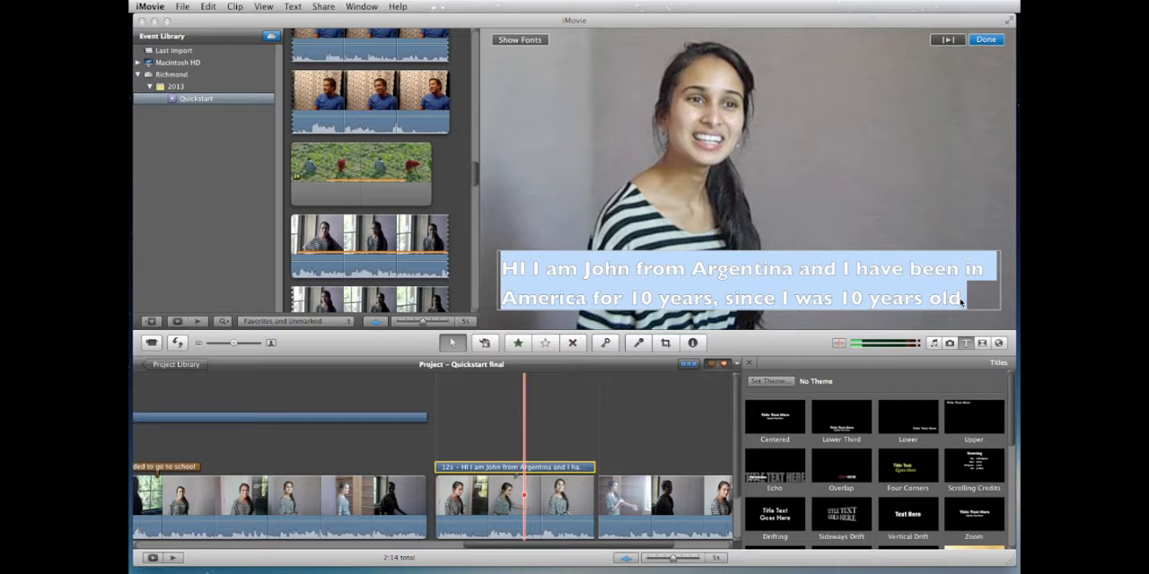
Step: Replace the new title's text with "I am in the college of nursing." and finish editing the title
key(BackSpace)
text(I)
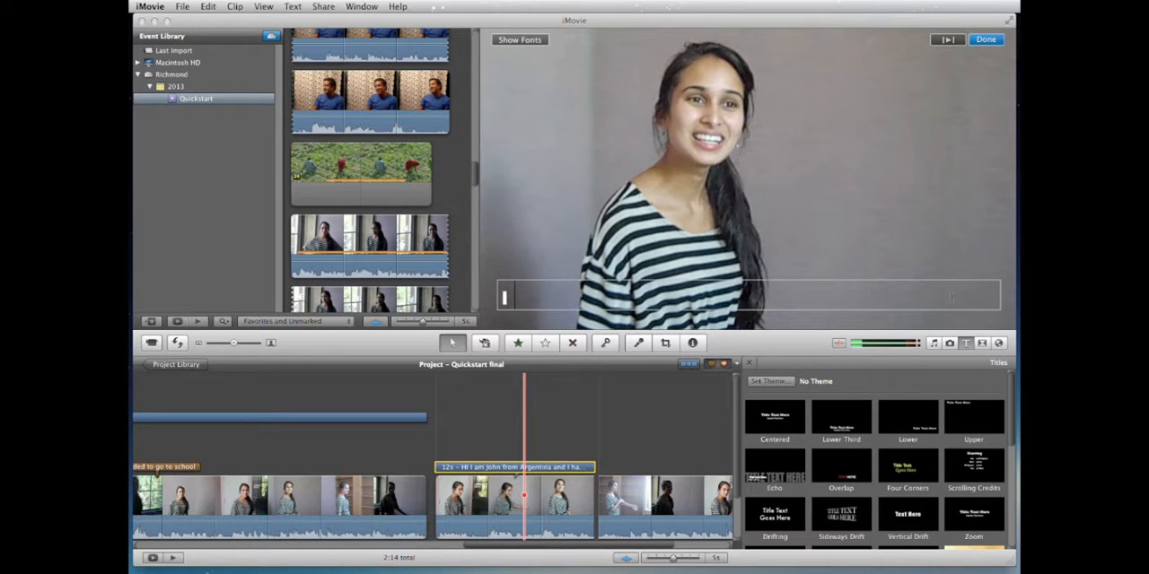
text( am in the col)
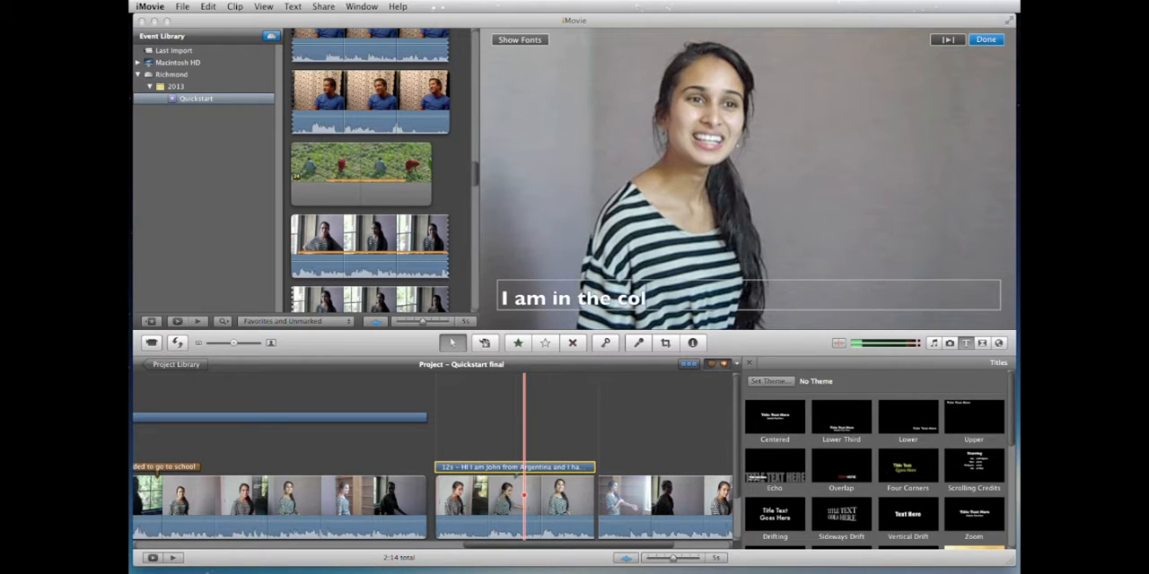
text(lege of nursing.)
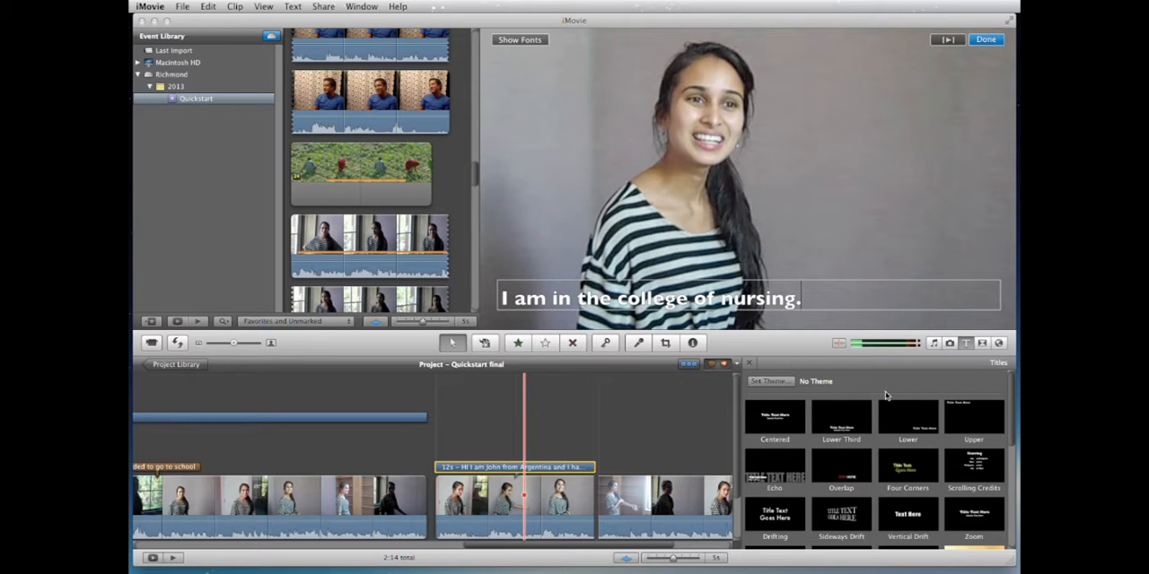
click(985, 42)
Step: Play back the titled striped-top clips to review how the titles run over the footage
key(space)
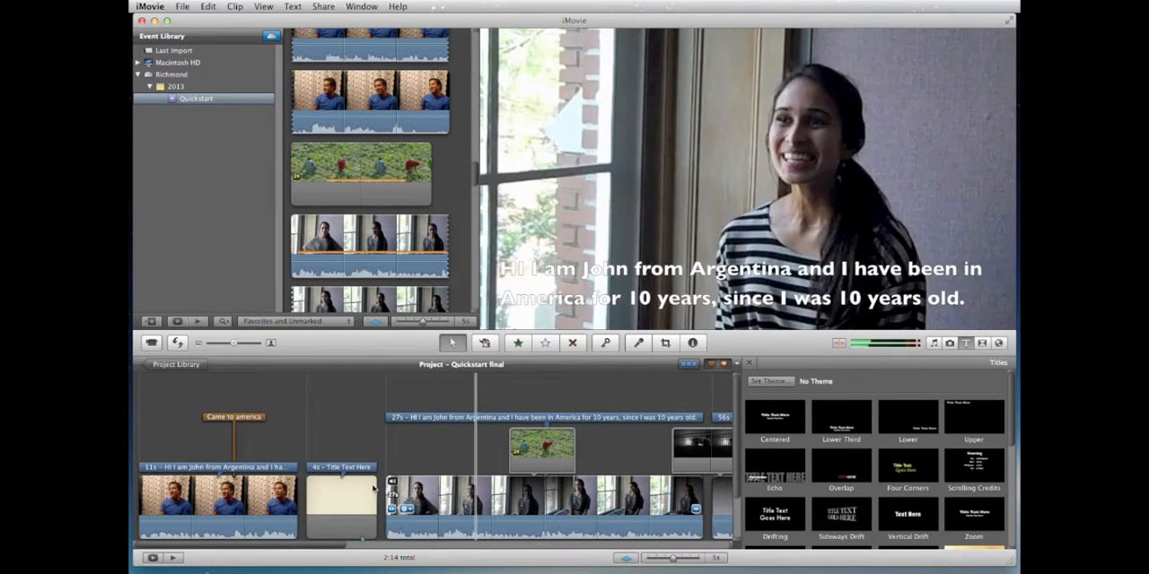
key(space)
key(space)
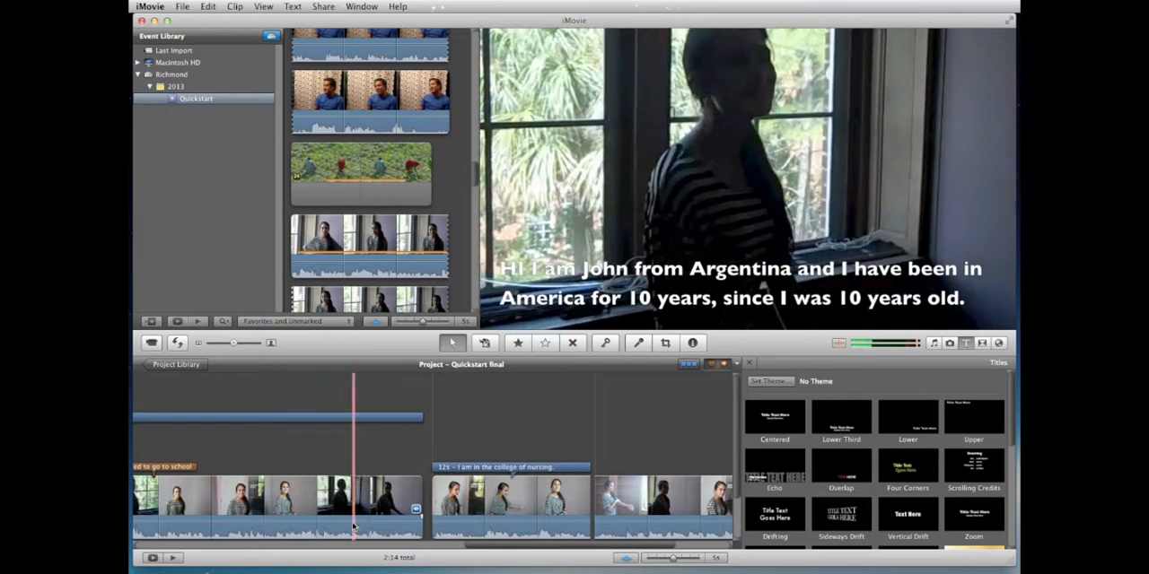
Step: Select the loud stretch of audio around the "Decided to go to school" marker and lower its volume
scroll(344, 520, left, 5)
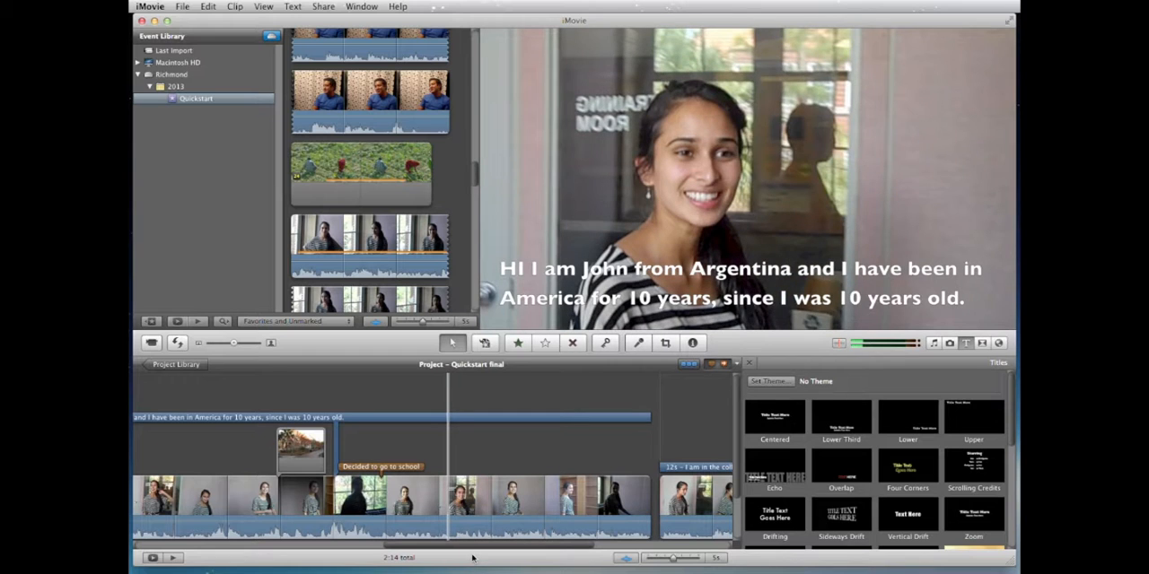
click(623, 559)
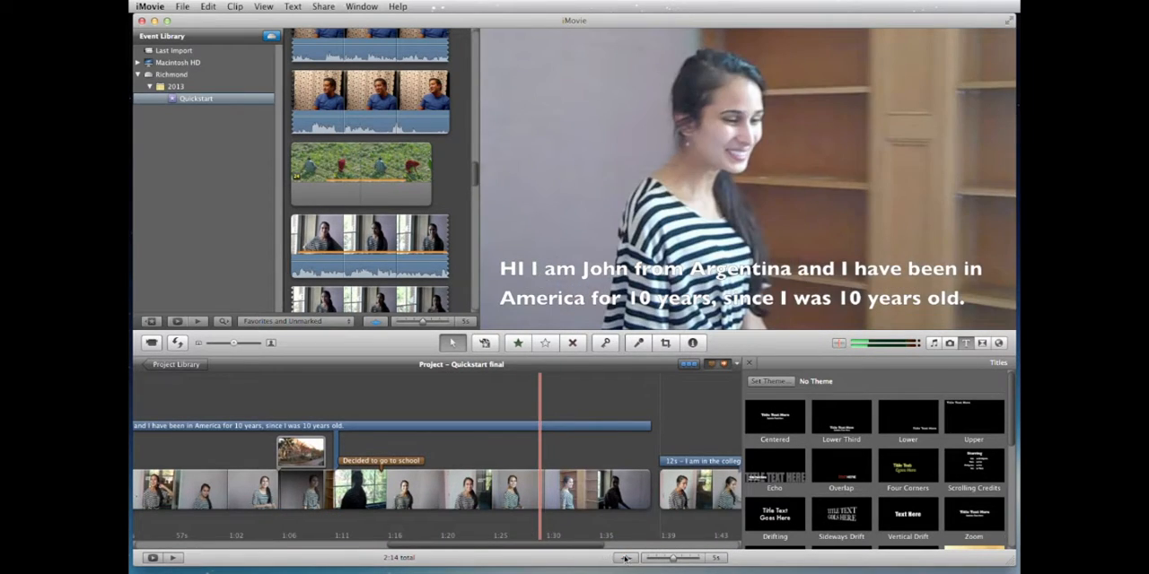
click(625, 558)
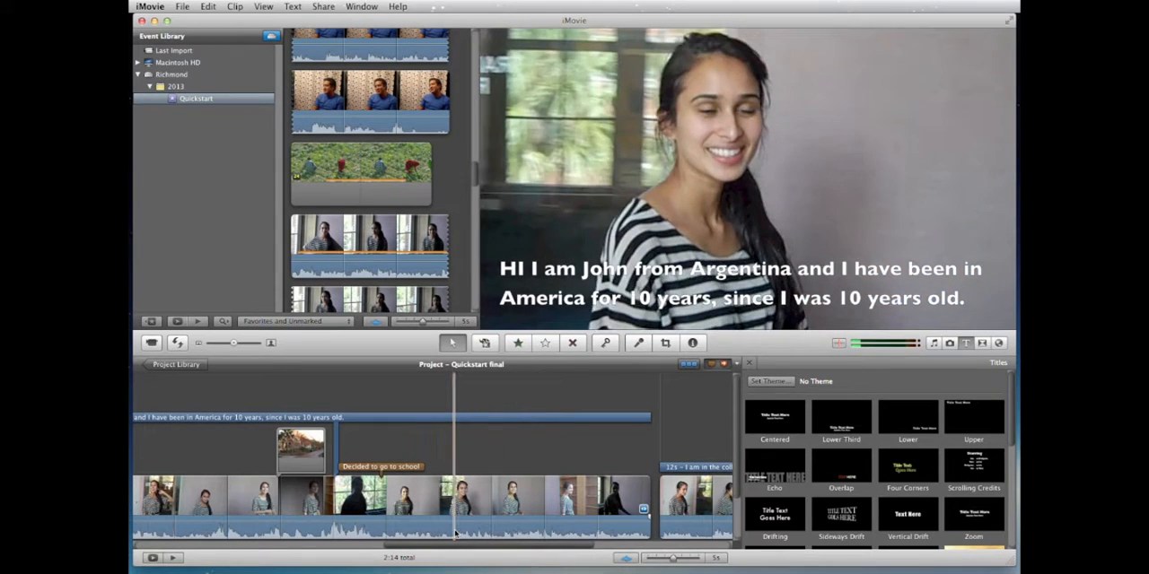
drag(458, 533, 501, 531)
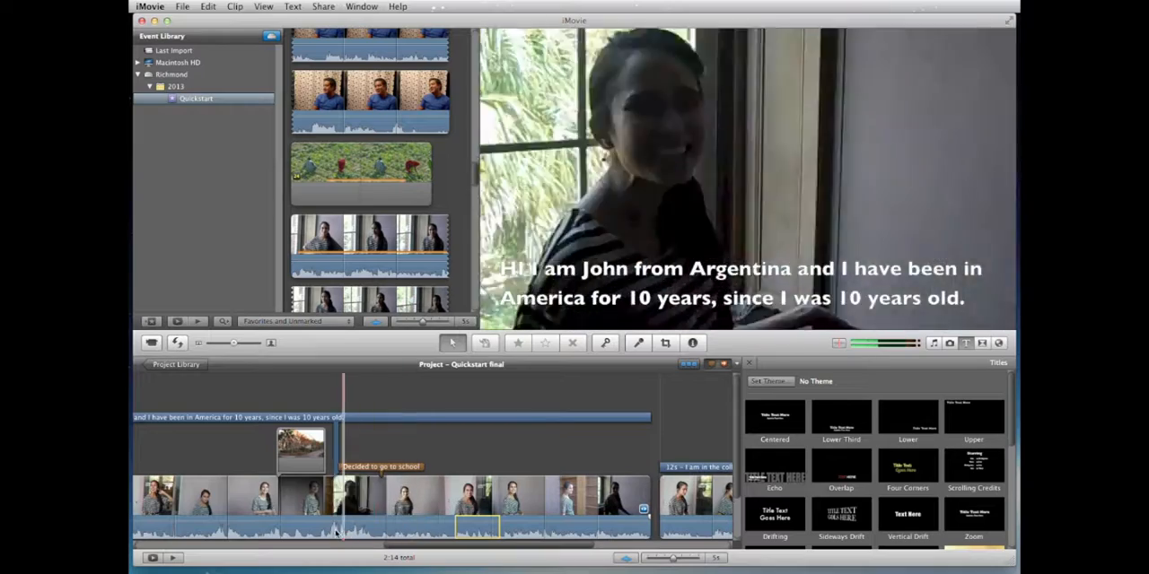
drag(320, 531, 377, 529)
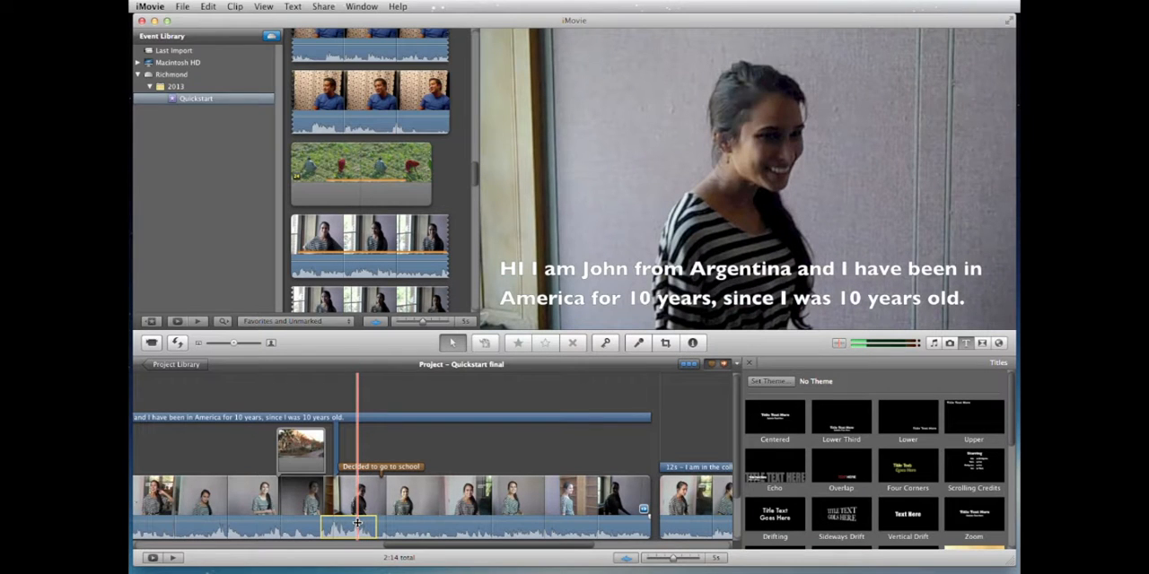
drag(357, 524, 357, 526)
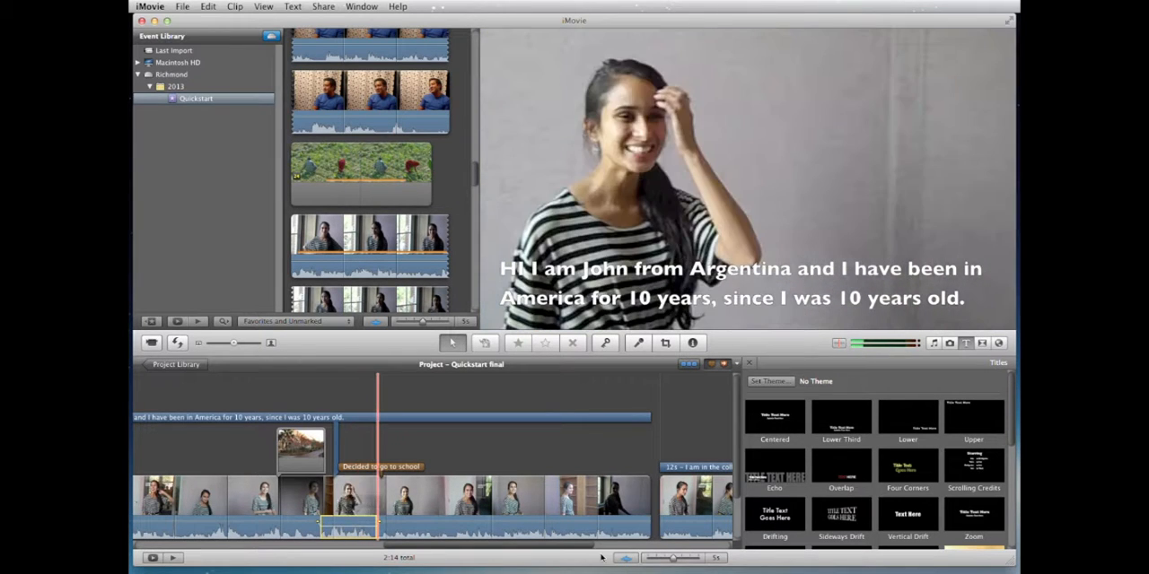
scroll(521, 537, right, 8)
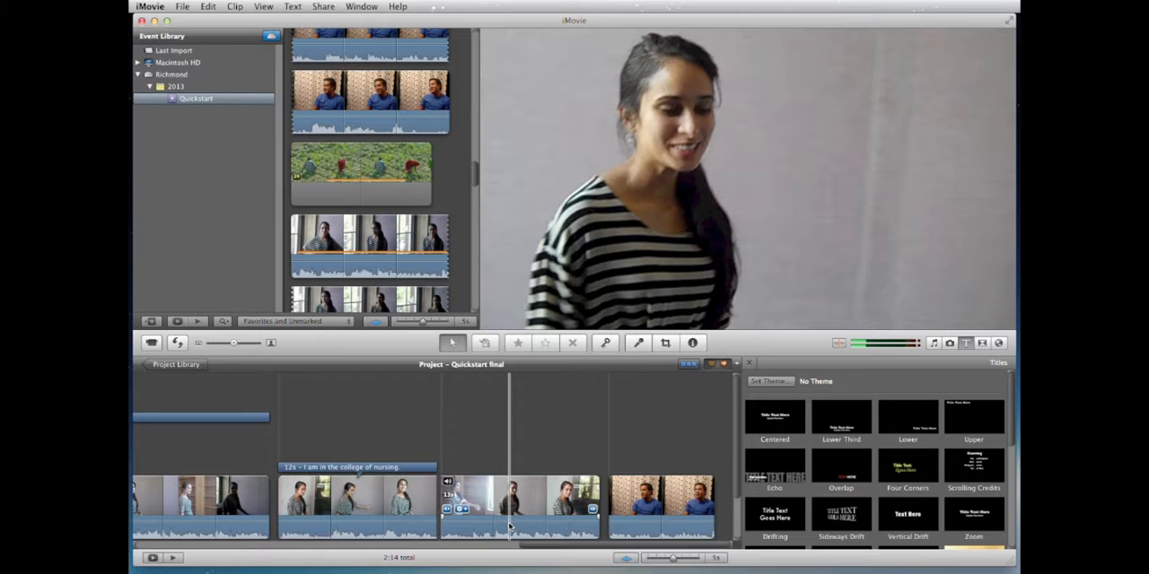
scroll(509, 527, left, 10)
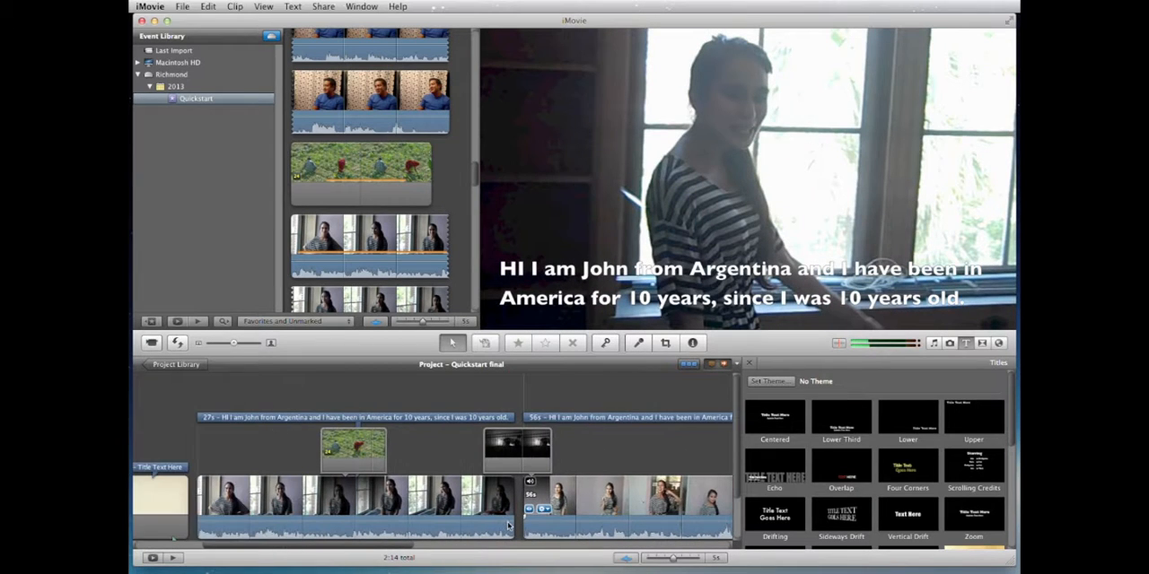
scroll(508, 526, right, 10)
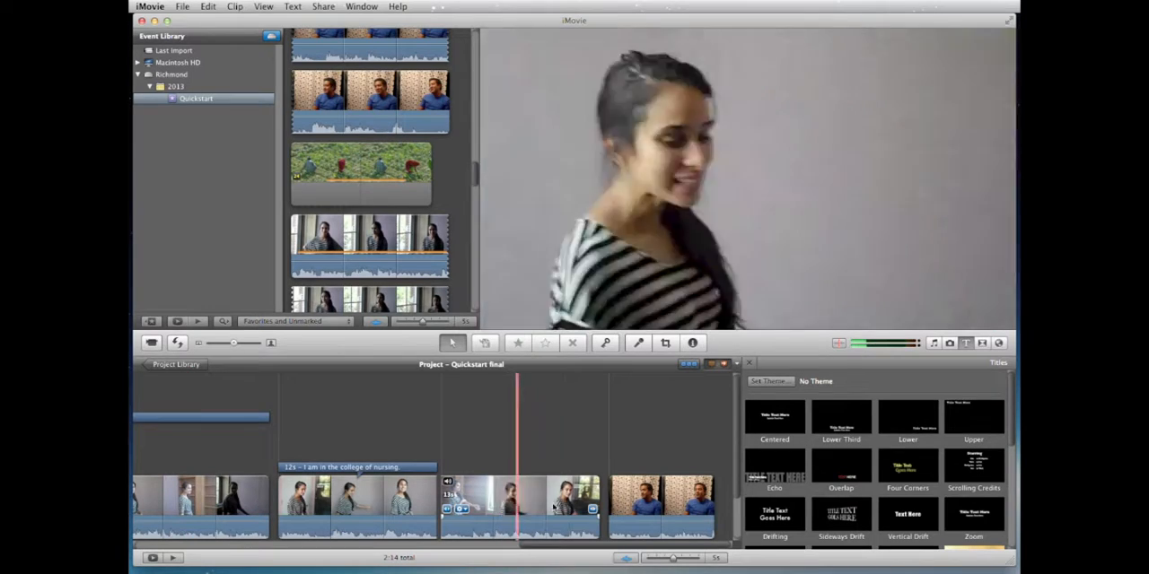
scroll(539, 449, left, 10)
scroll(539, 446, left, 10)
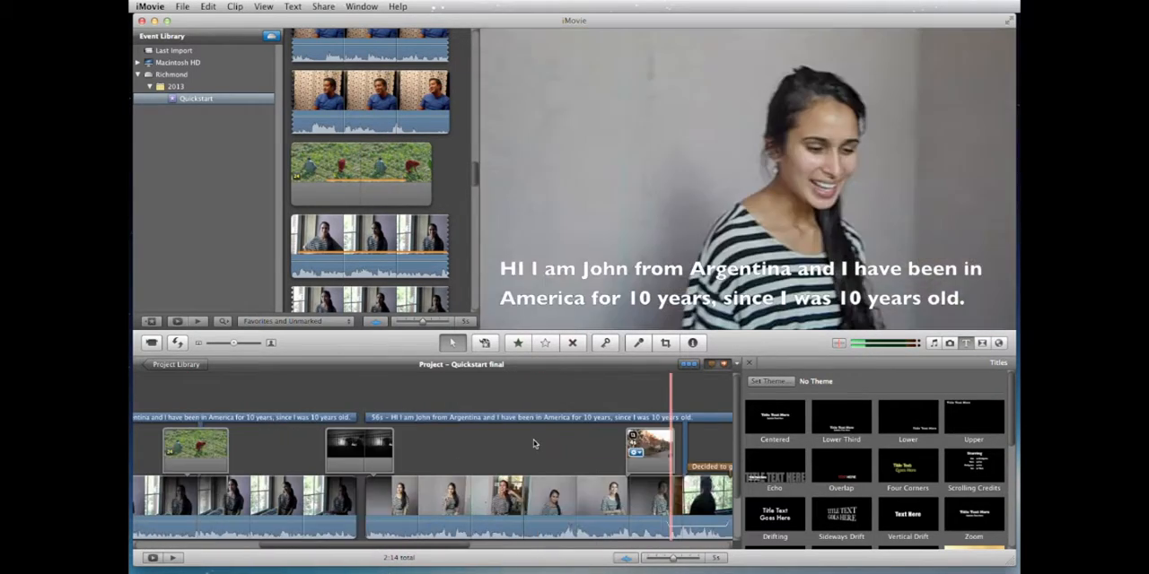
scroll(427, 406, left, 10)
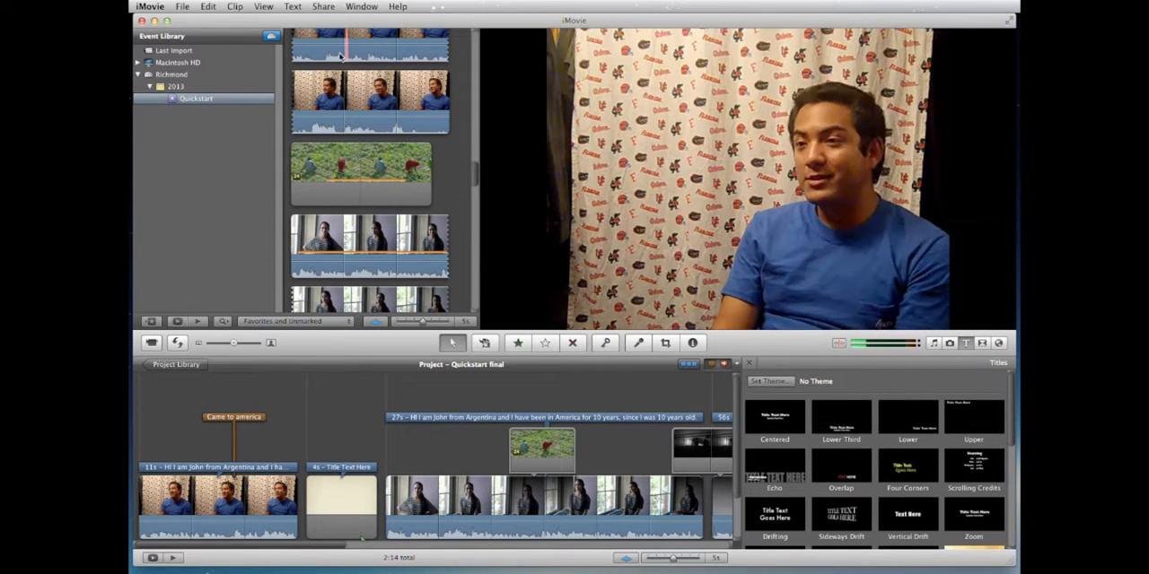
Step: Open the movie export settings and try the HD 720p, Medium and Mobile sizes, settling on Medium (640x360)
click(324, 6)
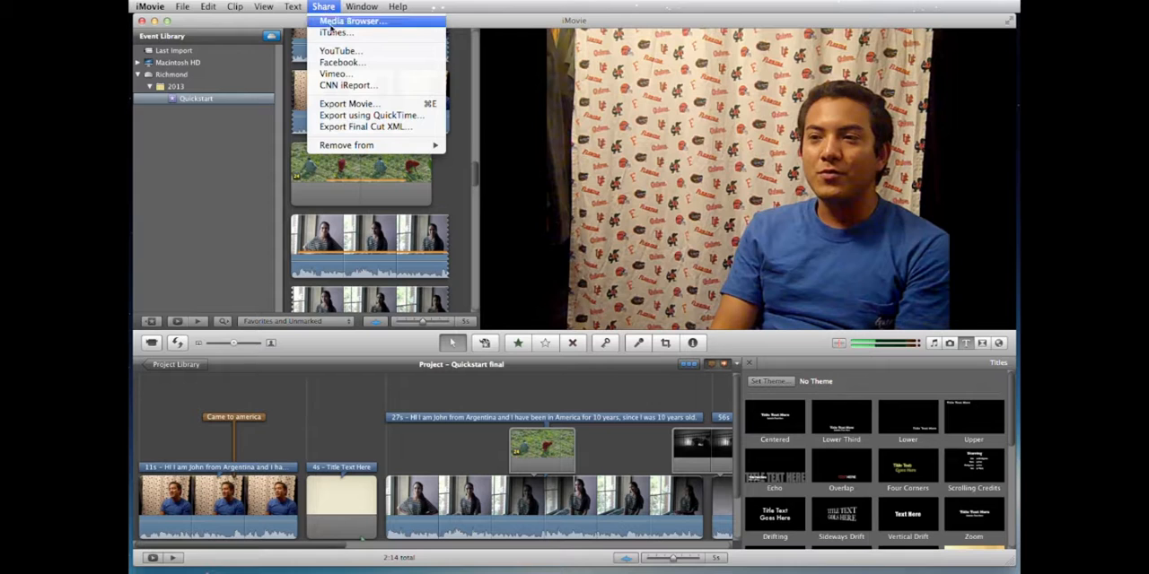
click(339, 105)
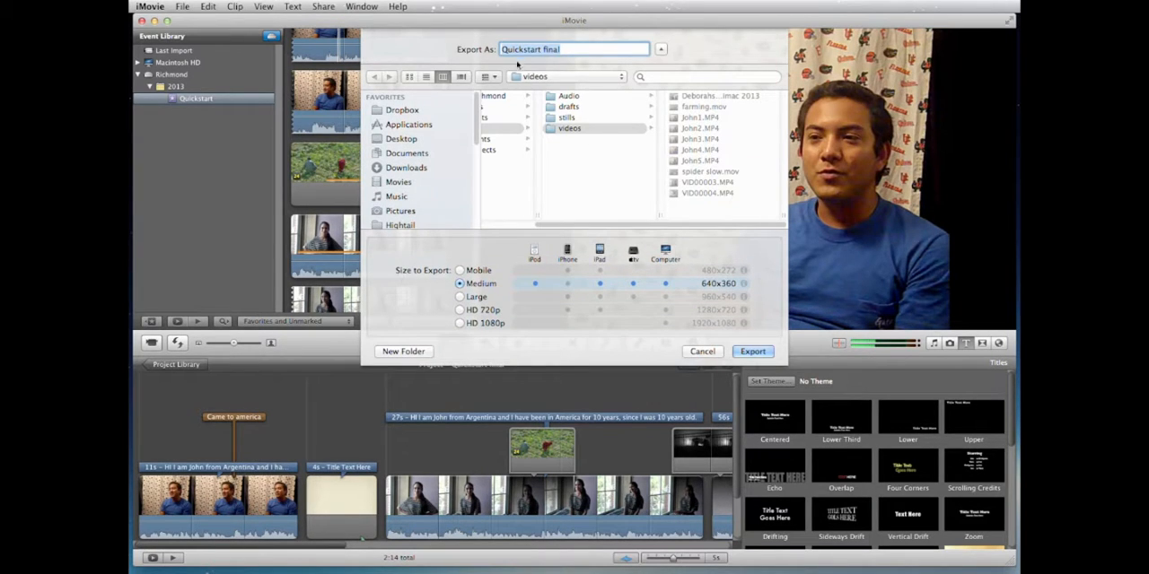
click(460, 311)
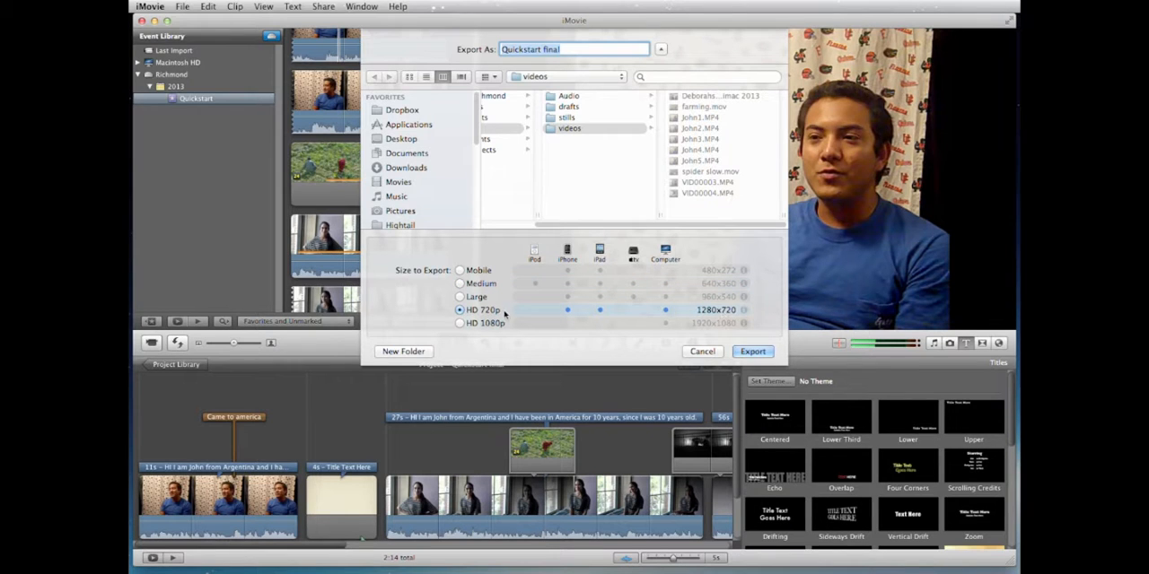
click(459, 283)
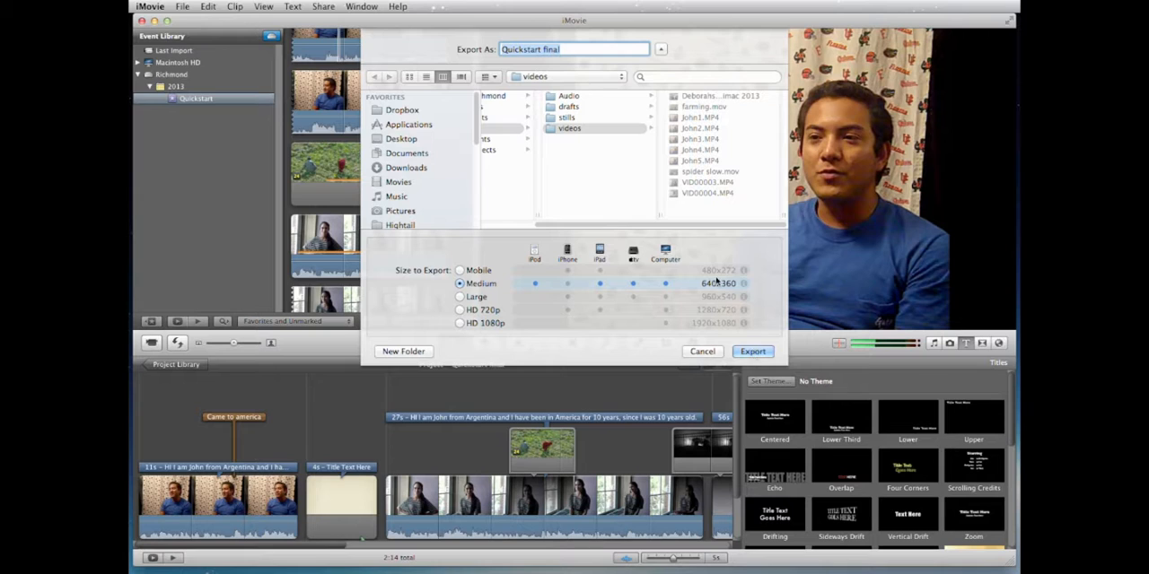
click(460, 270)
click(461, 284)
Step: Choose the drafts folder as the destination for the "Quickstart final" export and cancel the export
click(571, 106)
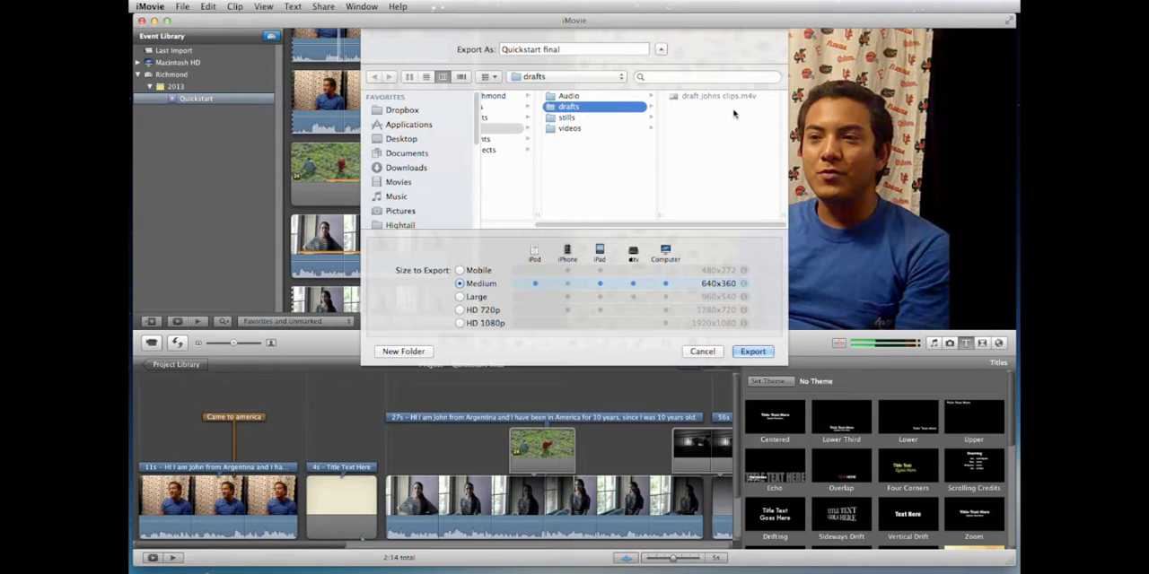
click(572, 50)
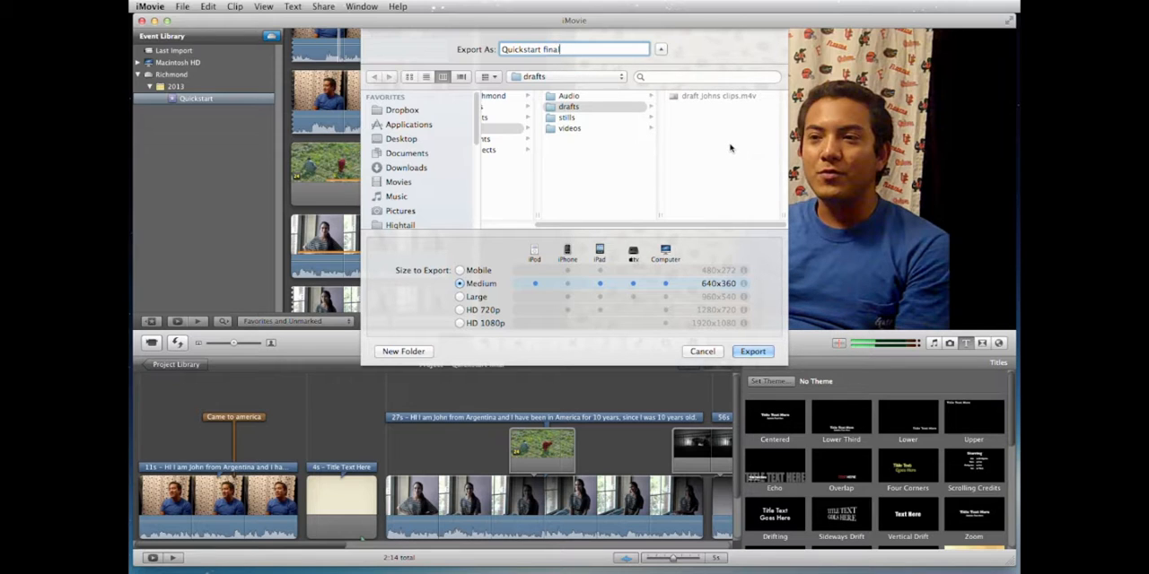
click(715, 354)
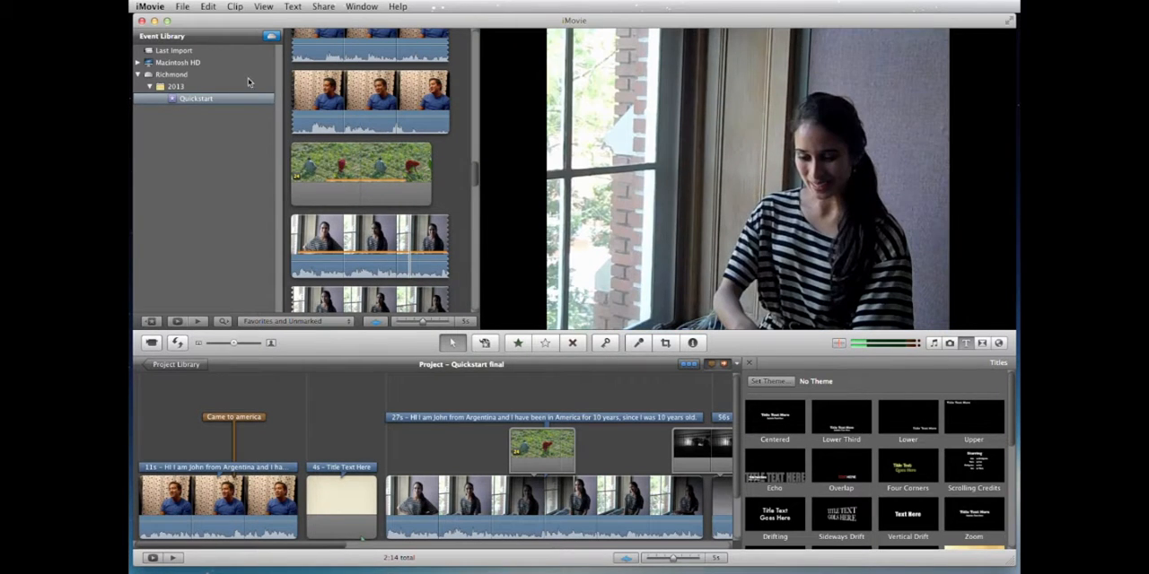